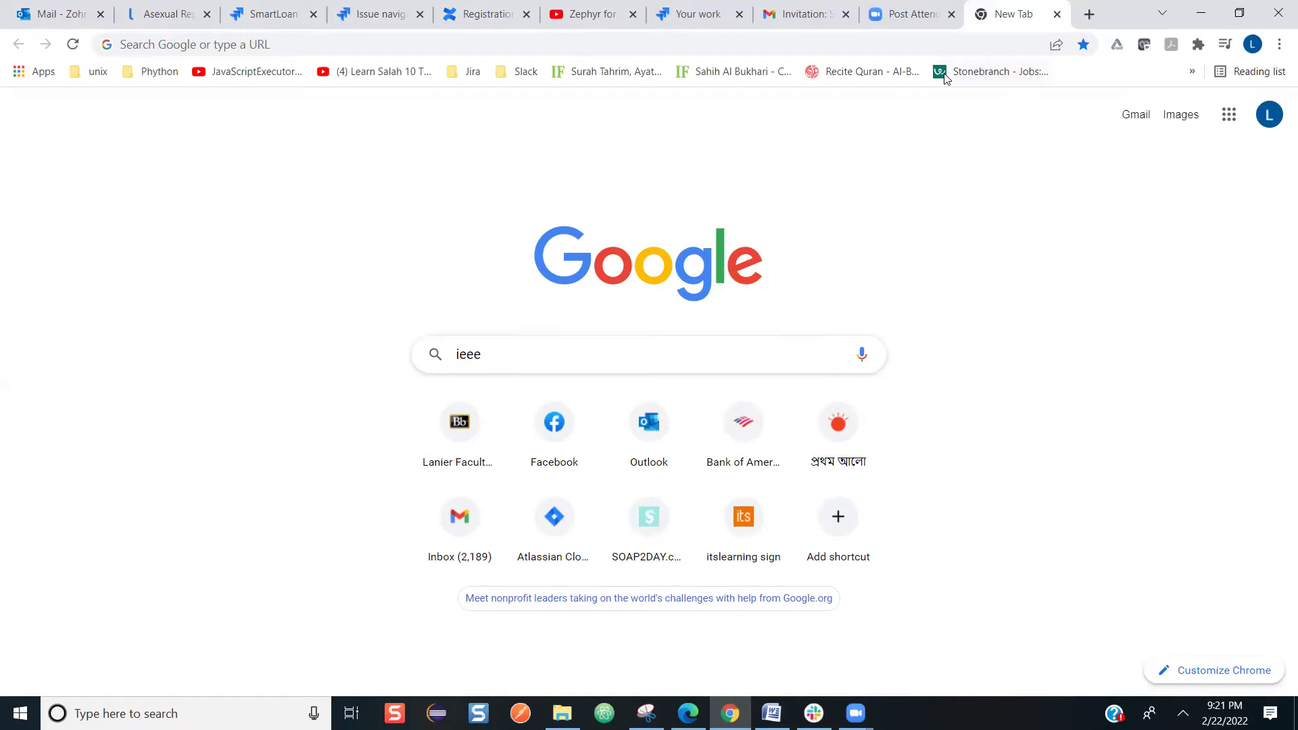
Step: Switch to the Jira issue search page and open the backlog of the SmartLoan (SMAR) project
{"action": "left_click", "coordinate": [405, 26]}
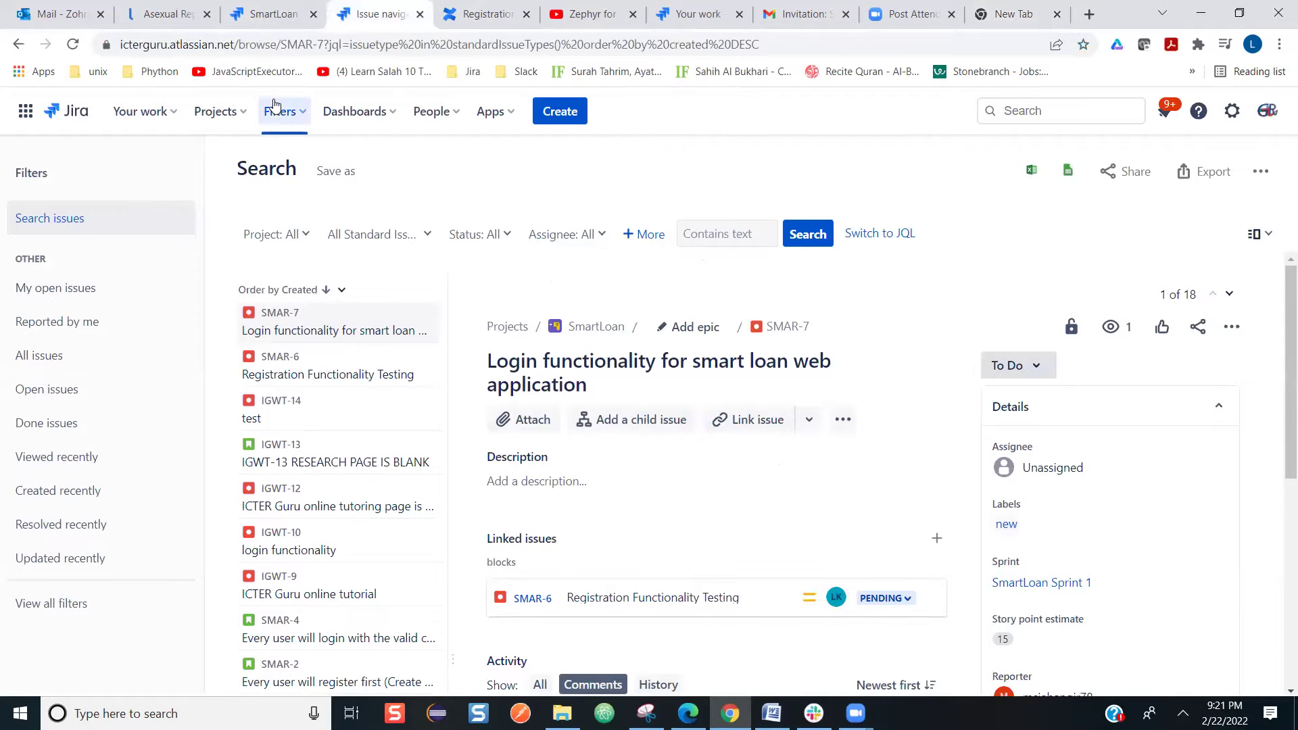
{"action": "left_click", "coordinate": [219, 116]}
{"action": "left_click", "coordinate": [220, 118]}
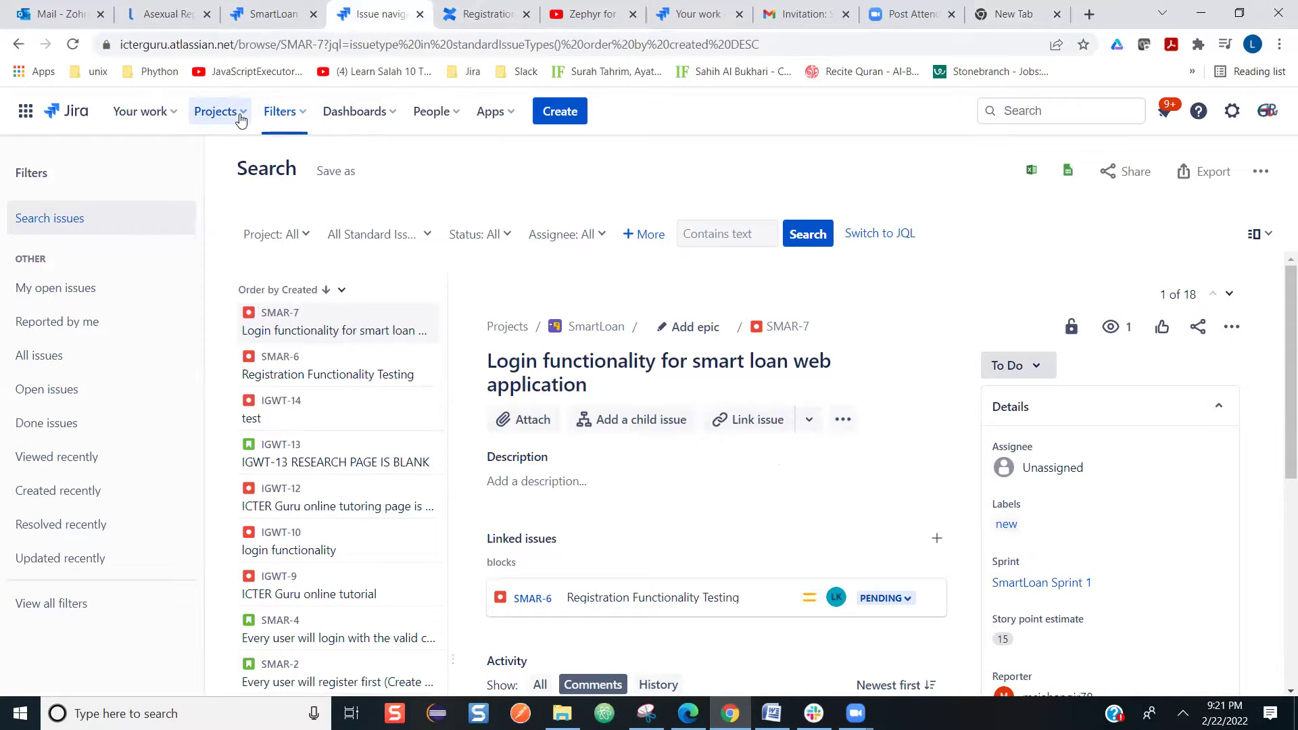
{"action": "left_click", "coordinate": [233, 119]}
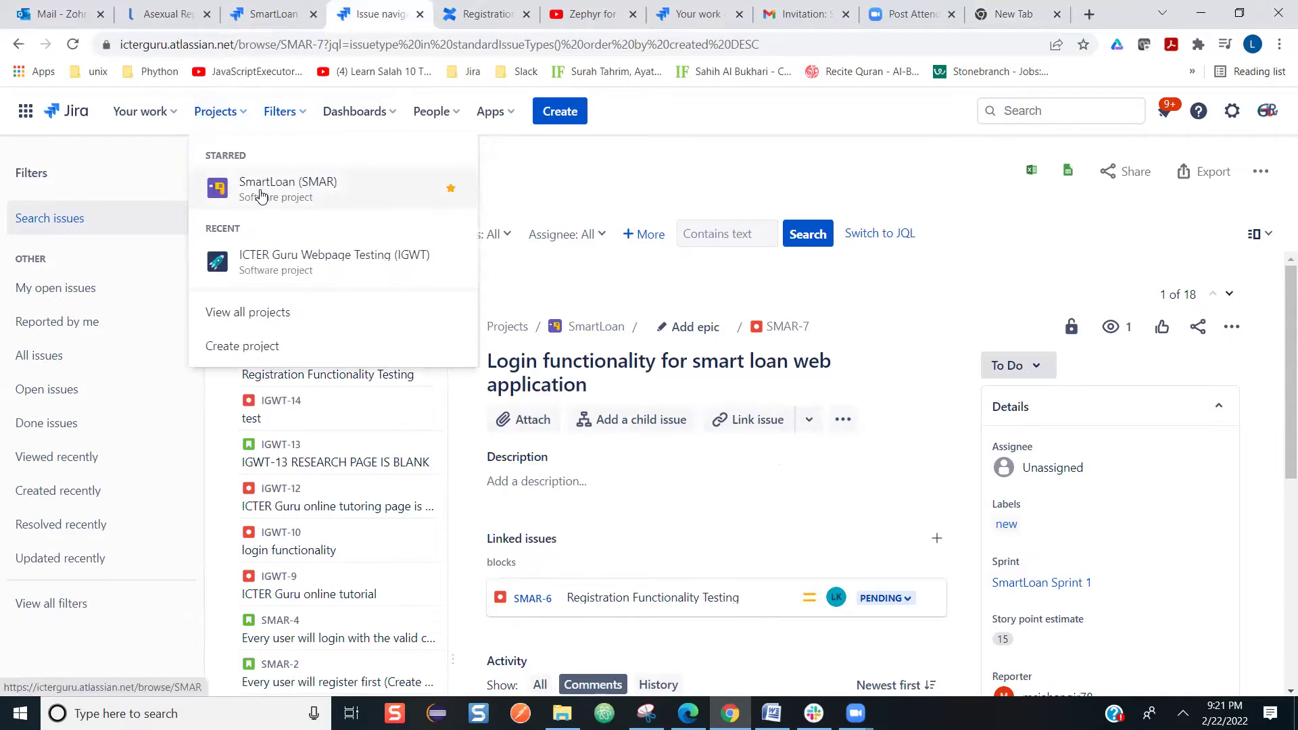
{"action": "left_click", "coordinate": [261, 191]}
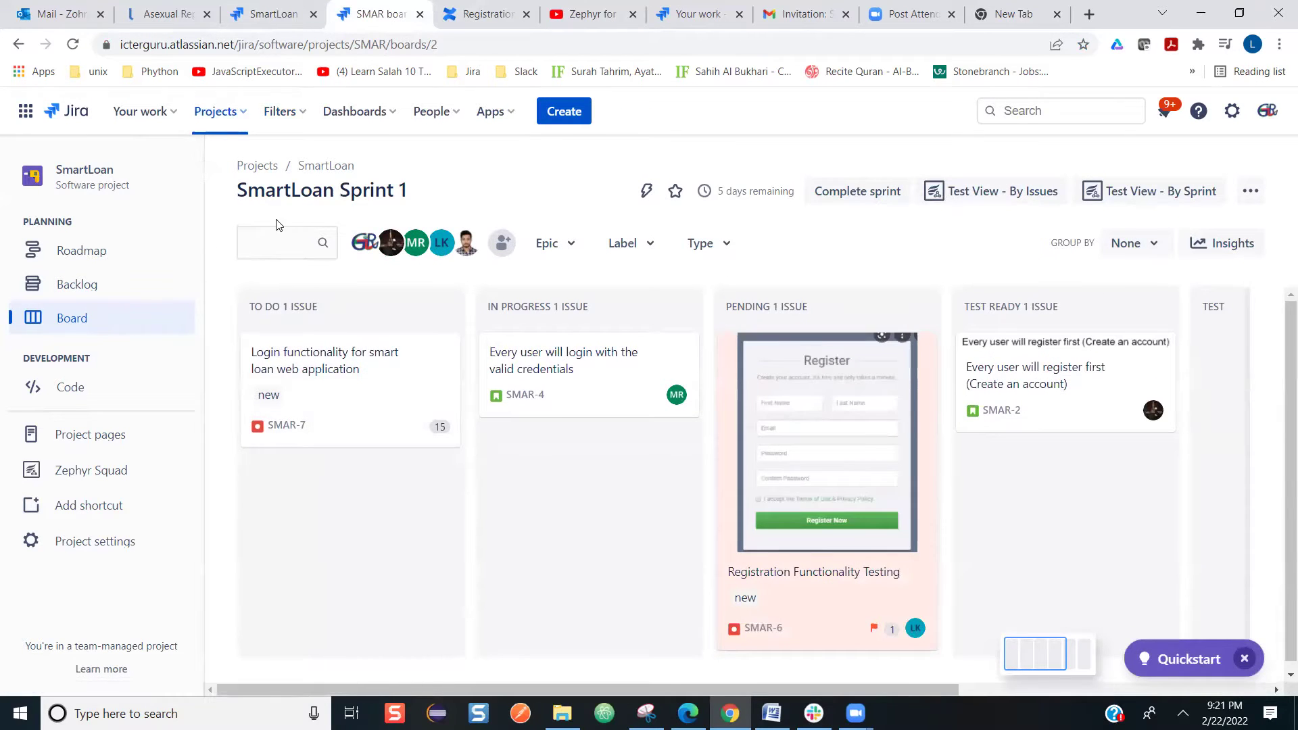
{"action": "left_click", "coordinate": [73, 289]}
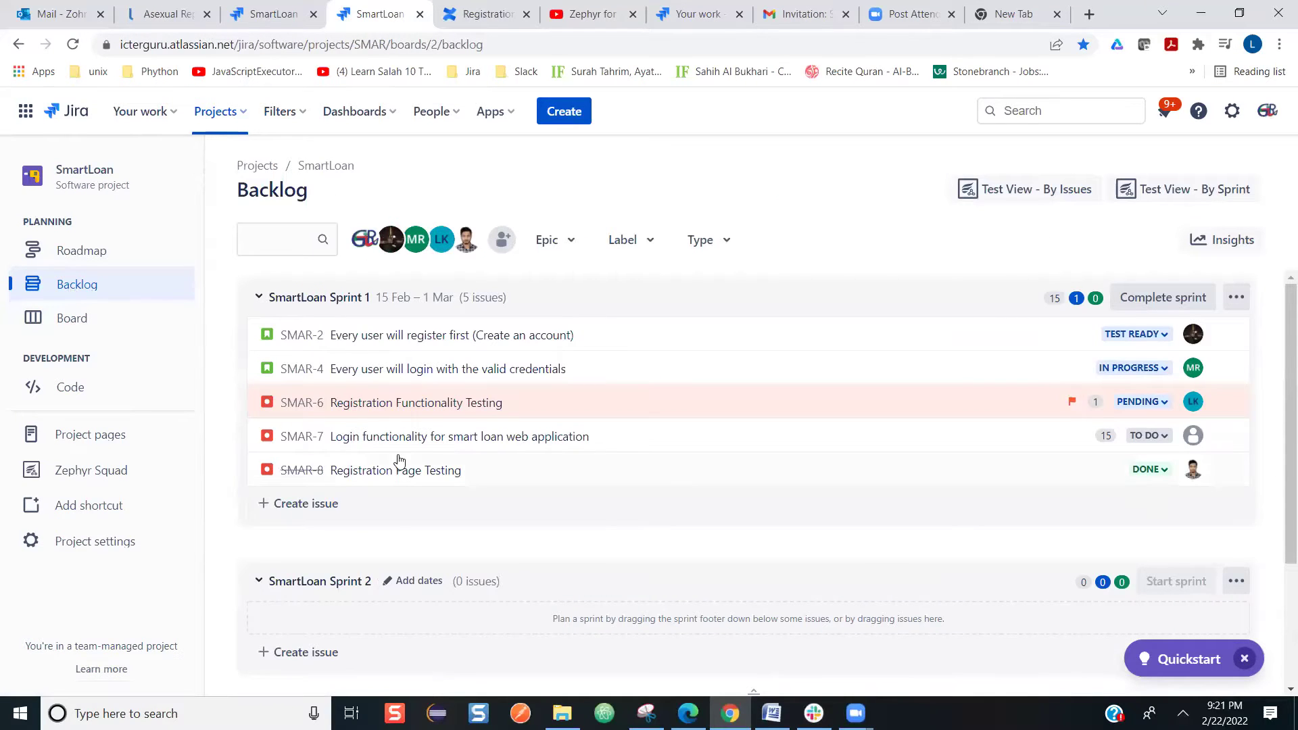
Step: Open the ICTER Guru Webpage Testing (IGWT) project's backlog and look through its sprints
{"action": "left_click", "coordinate": [236, 115]}
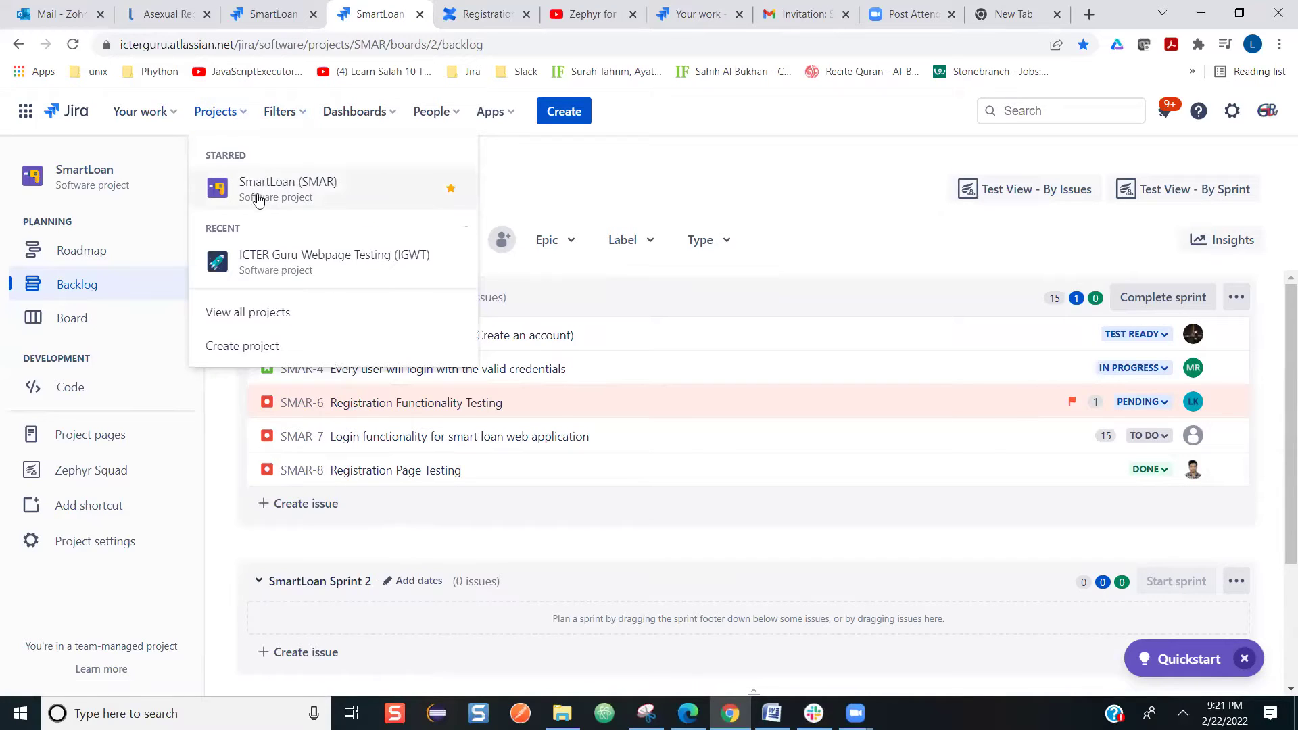
{"action": "left_click", "coordinate": [261, 262]}
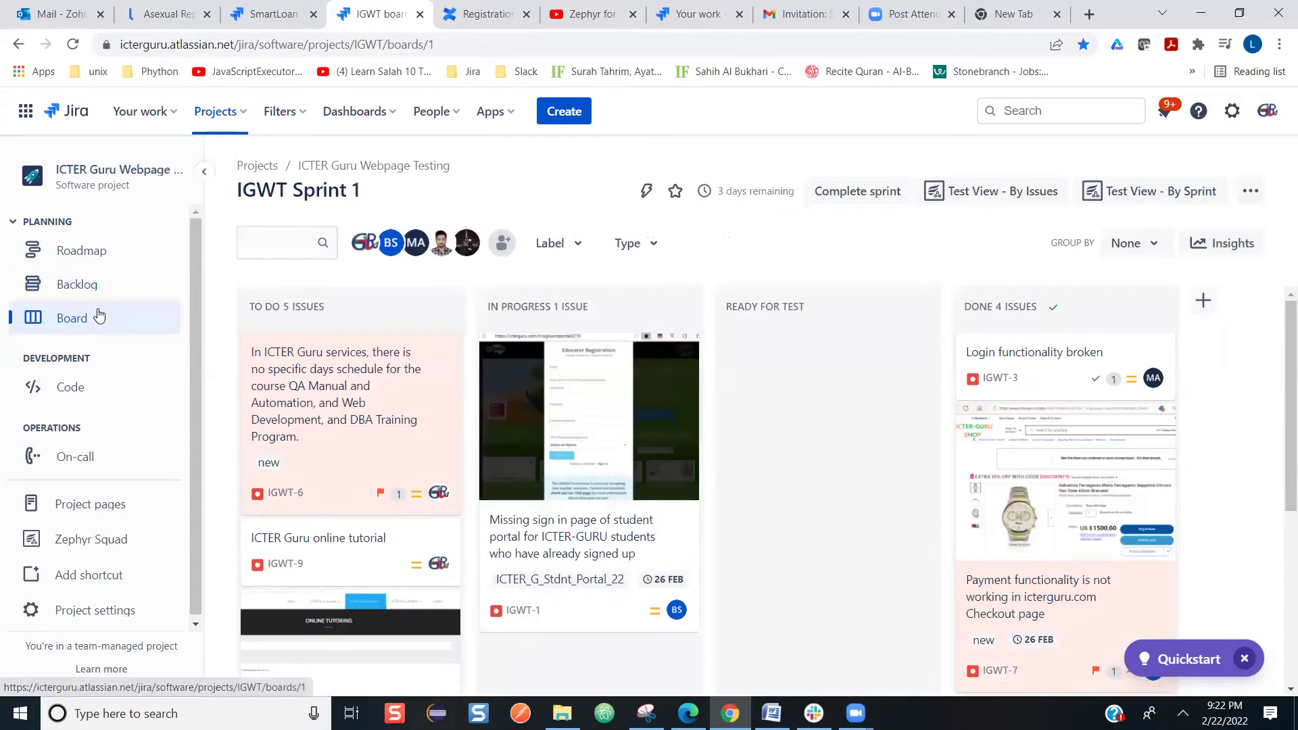
{"action": "left_click", "coordinate": [82, 295]}
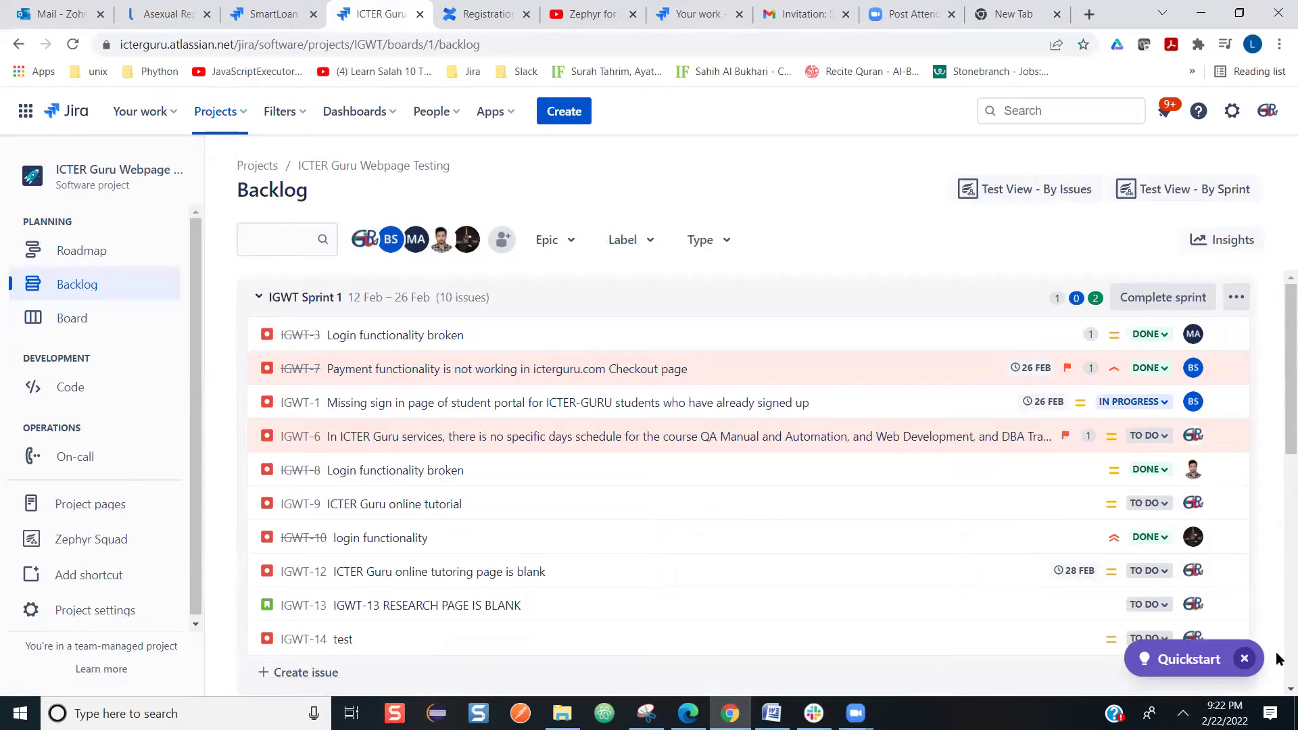
{"action": "scroll", "coordinate": [1276, 688], "scroll_direction": "down", "scroll_amount": 3}
{"action": "scroll", "coordinate": [1277, 688], "scroll_direction": "down", "scroll_amount": 3}
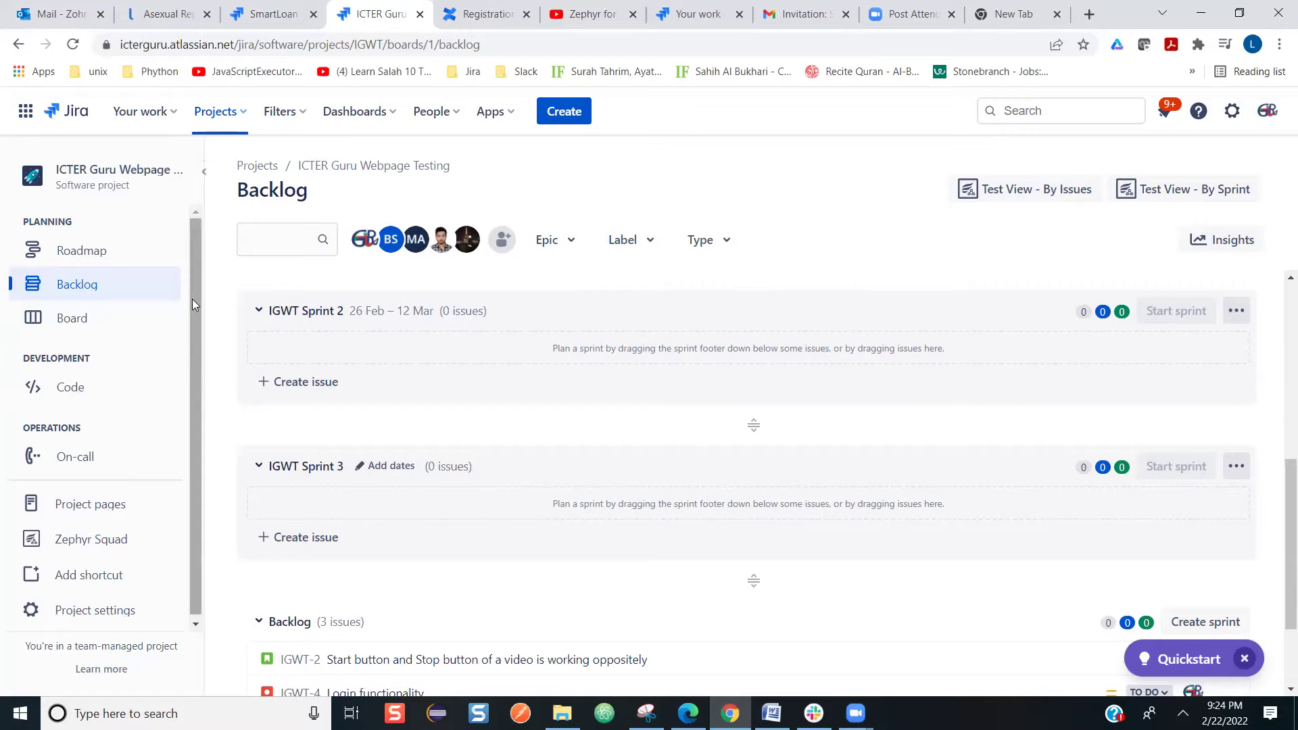
Step: Return to the SmartLoan backlog and open the details of story SMAR-2, "Every user will register first (Create an account)"
{"action": "left_click", "coordinate": [238, 112]}
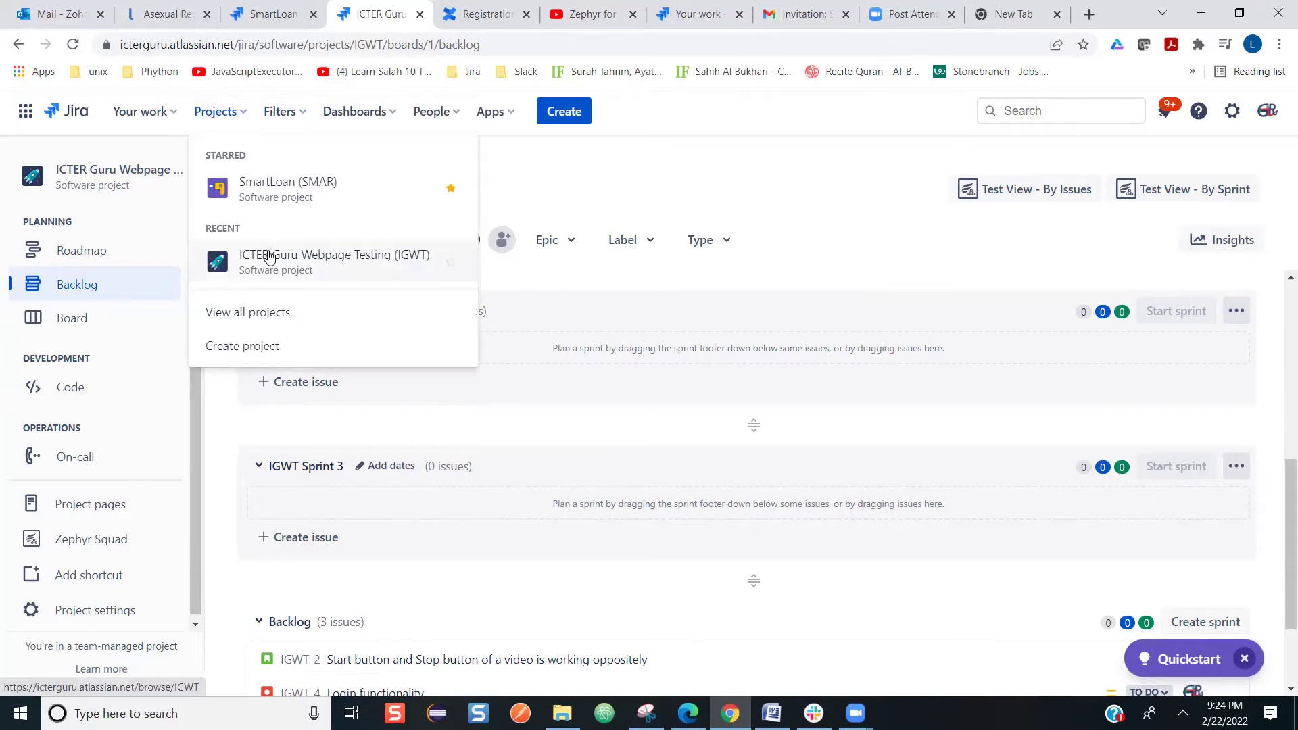
{"action": "left_click", "coordinate": [266, 206]}
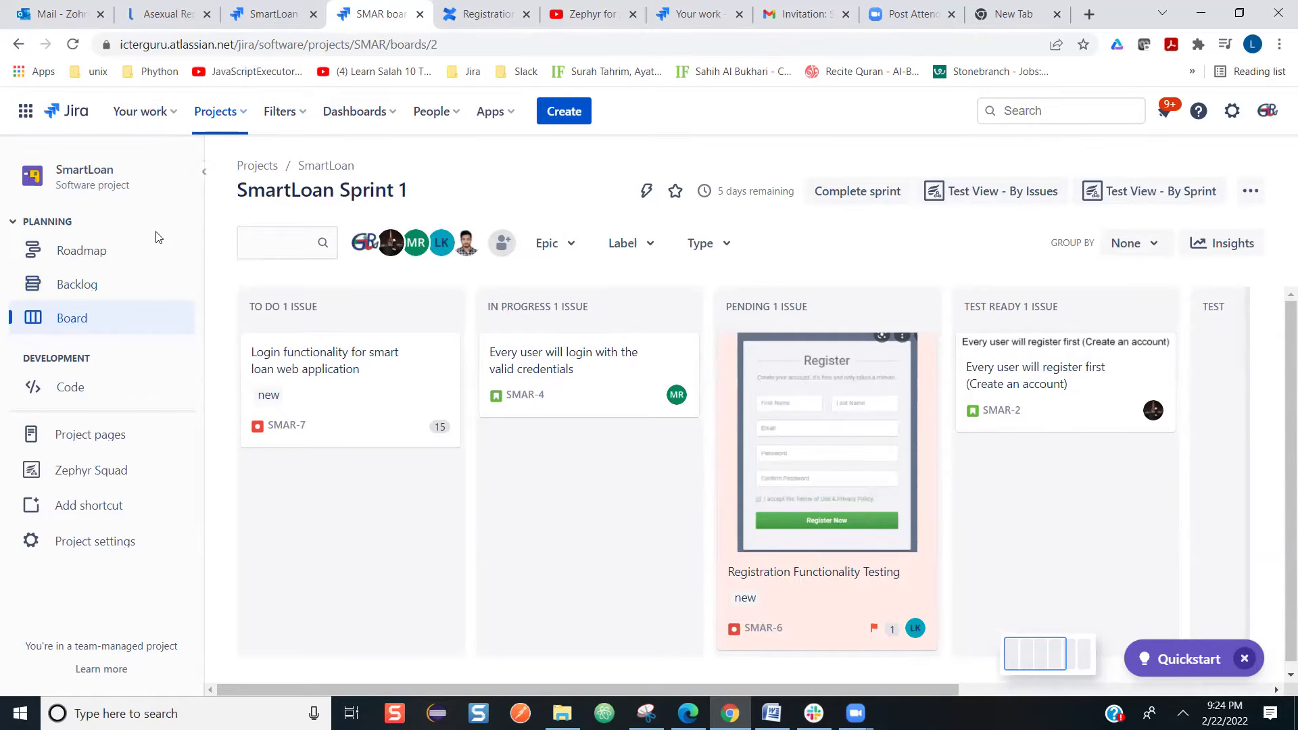
{"action": "left_click", "coordinate": [88, 290]}
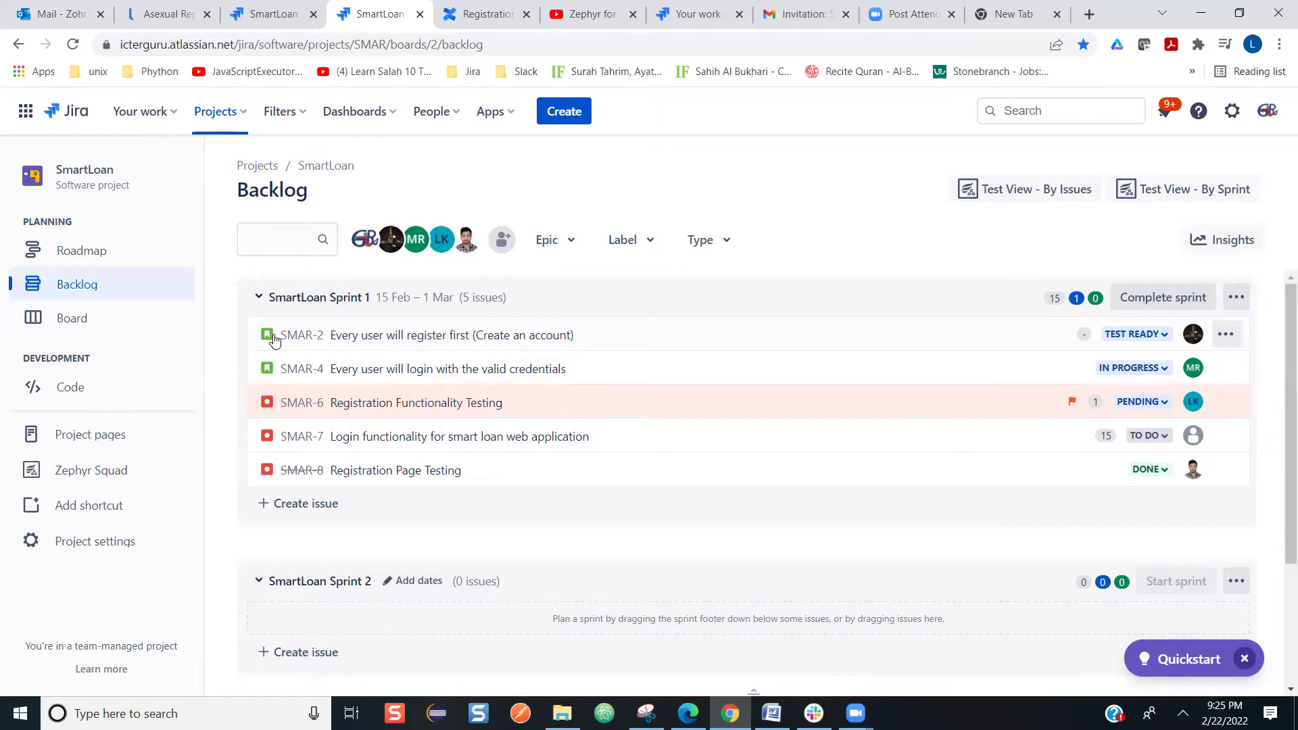
{"action": "left_click", "coordinate": [329, 338]}
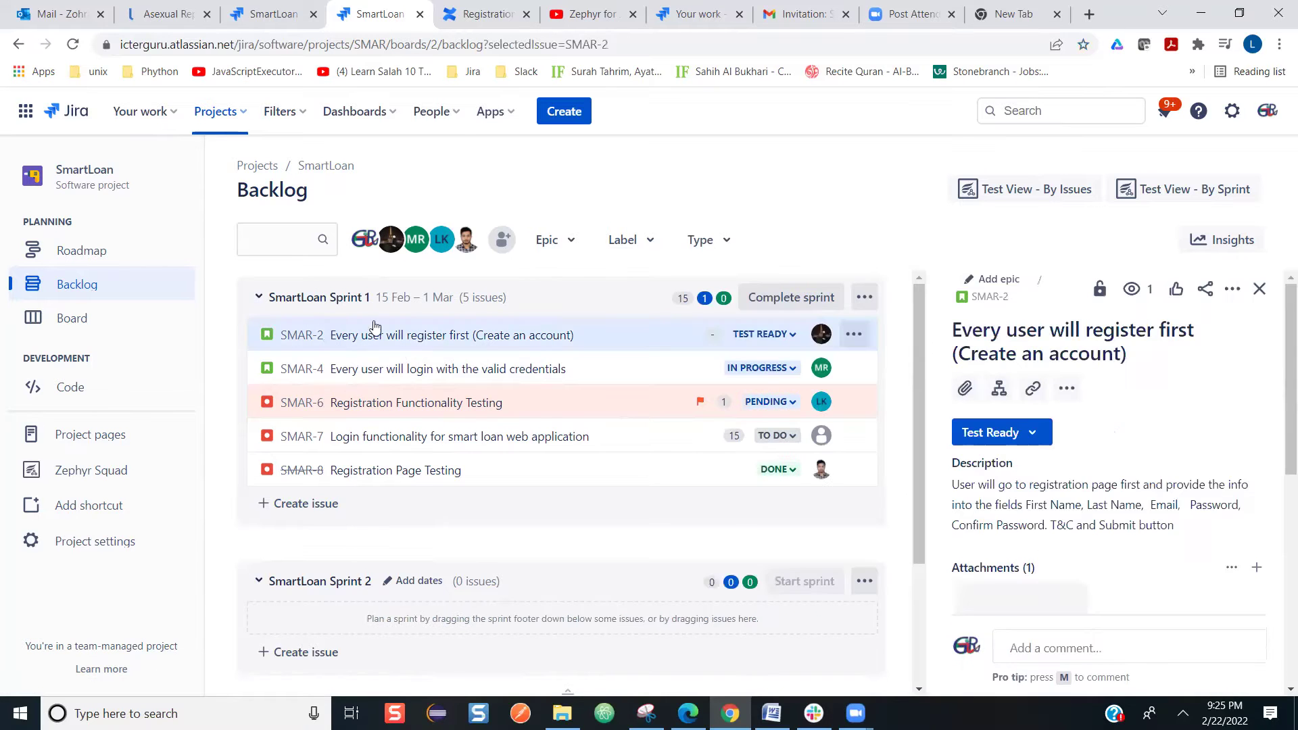
Step: Show the issue type choices for SMAR-2 and open the issue on its own page
{"action": "left_click", "coordinate": [962, 298]}
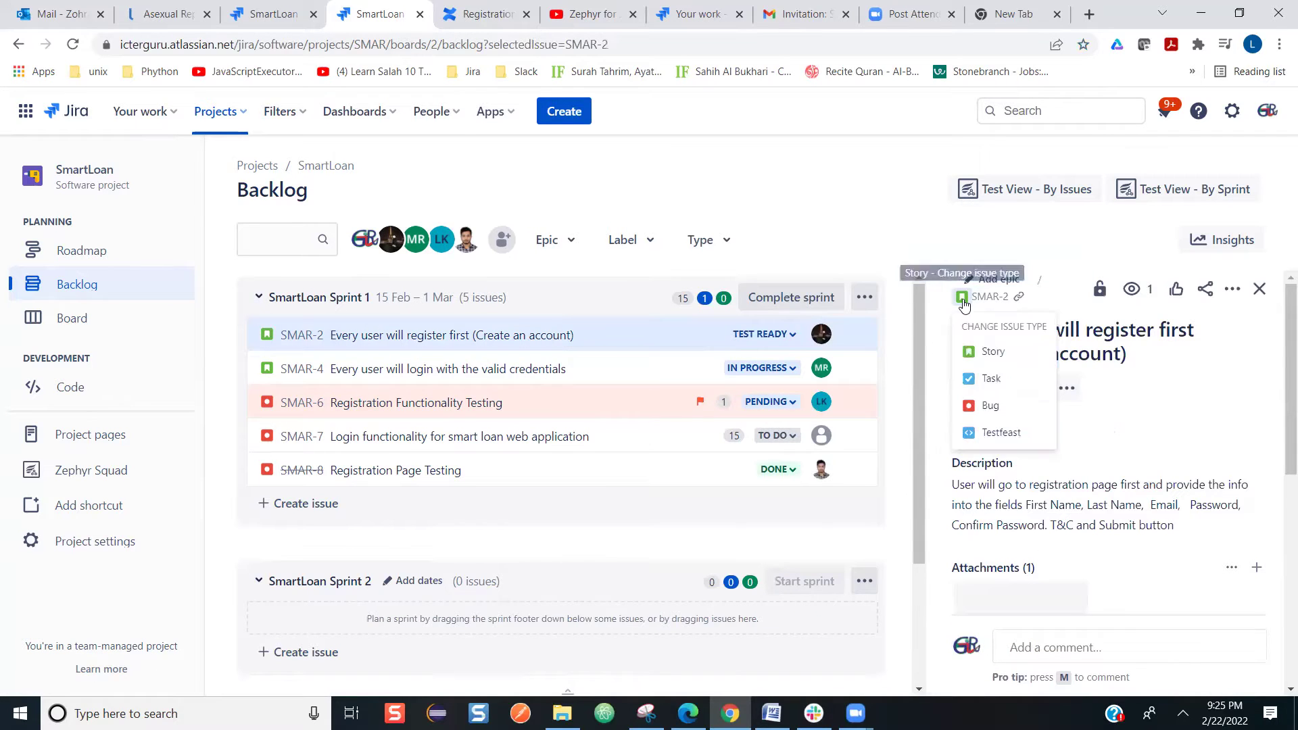
{"action": "left_click", "coordinate": [961, 299]}
{"action": "left_click", "coordinate": [962, 298]}
{"action": "left_click", "coordinate": [961, 299]}
{"action": "left_click", "coordinate": [962, 299]}
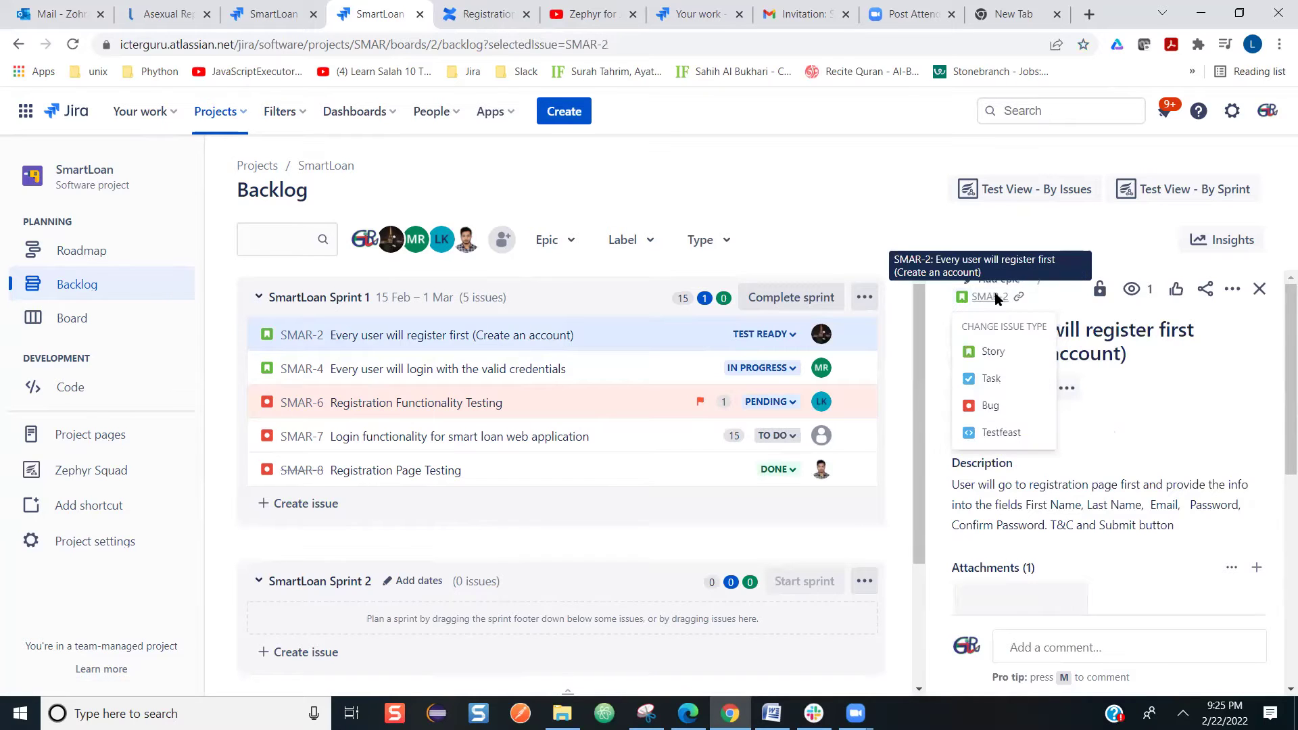
{"action": "left_click", "coordinate": [996, 299]}
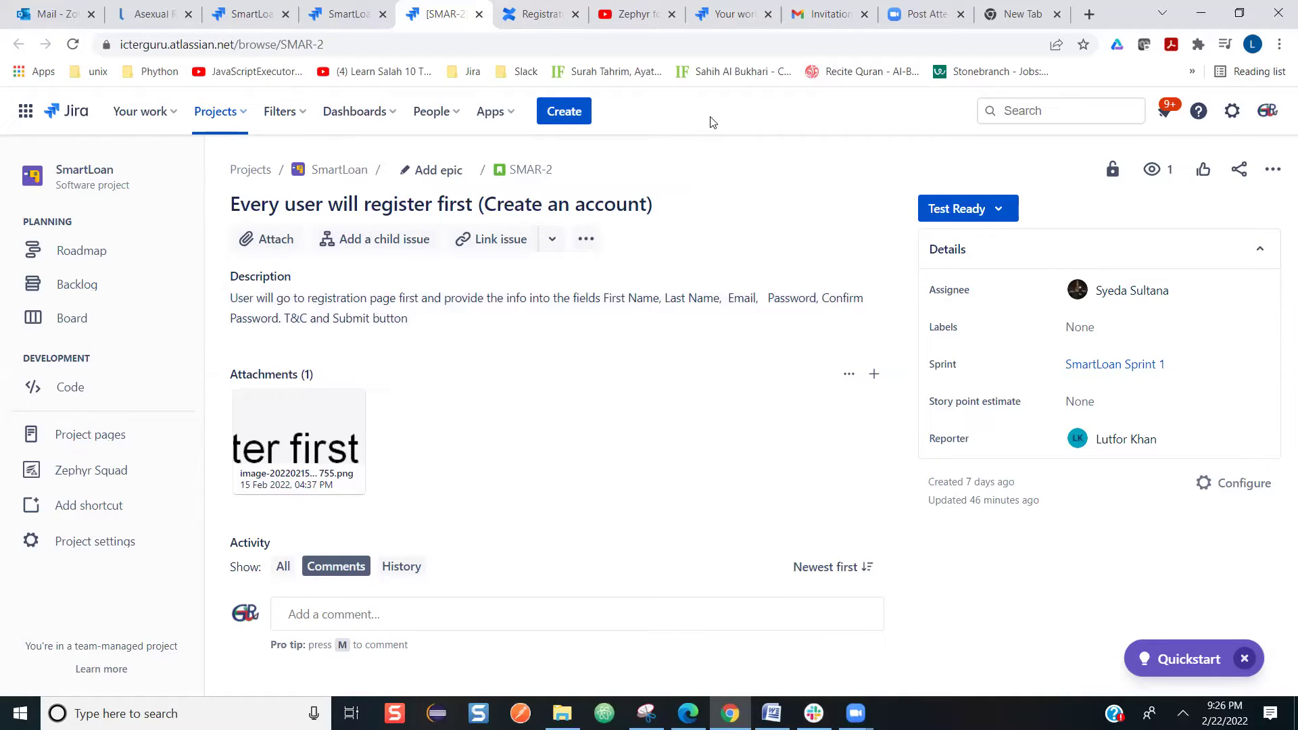
Step: Open the bookmarked Confluence page "Registration Form - Functional Flow SmartLoan" in a new browser tab
{"action": "left_click", "coordinate": [1089, 14]}
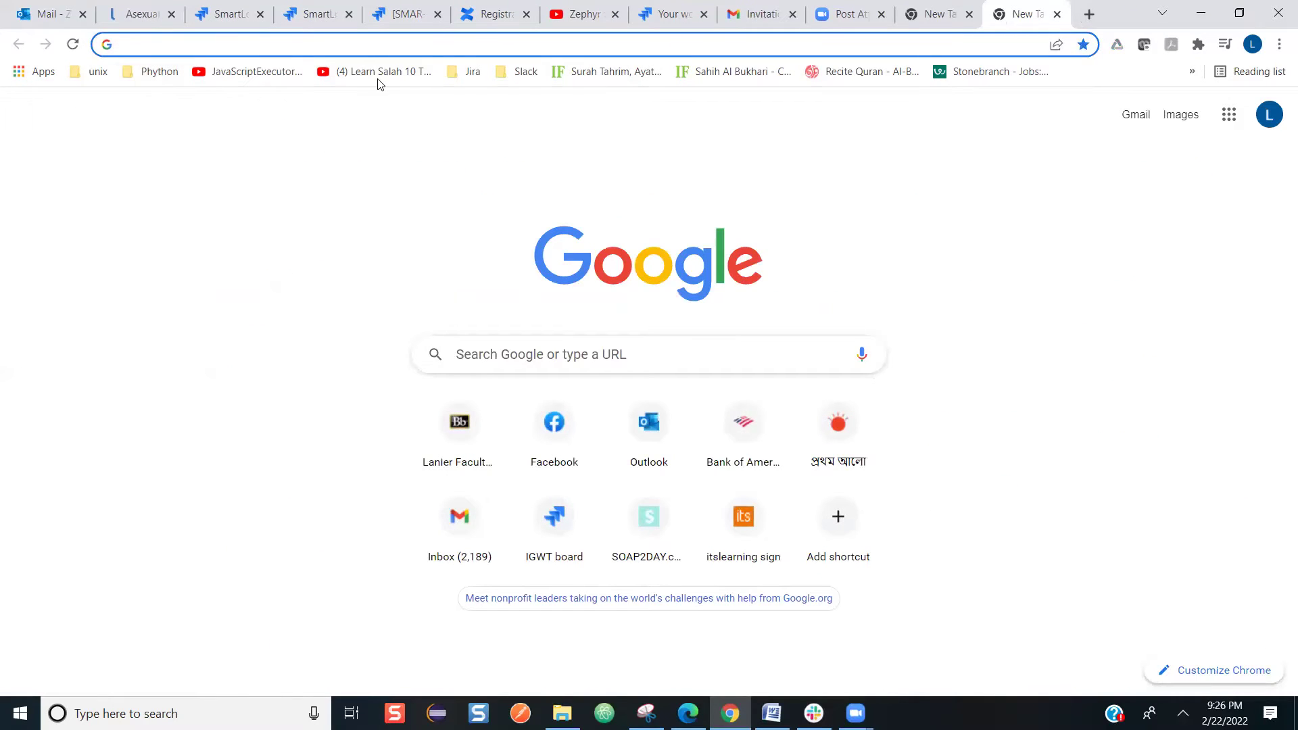
{"action": "left_click", "coordinate": [471, 73]}
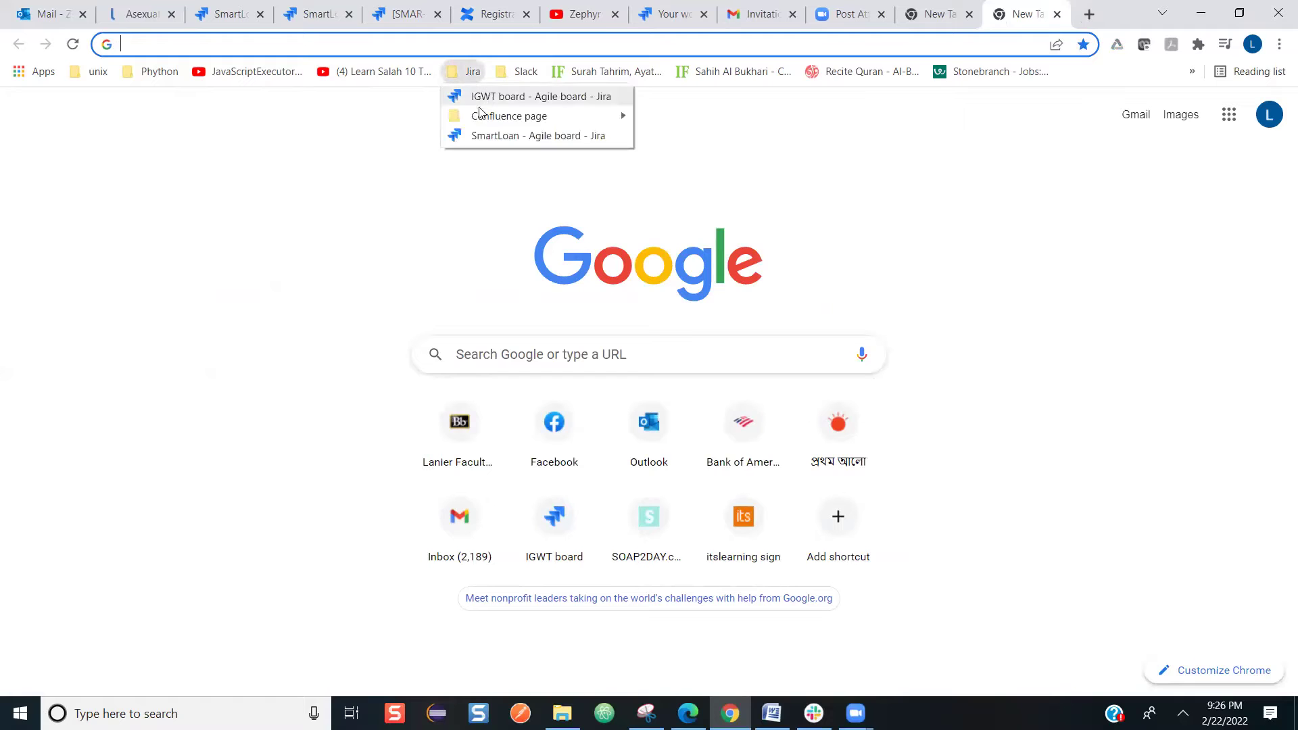
{"action": "mouse_move", "coordinate": [487, 118]}
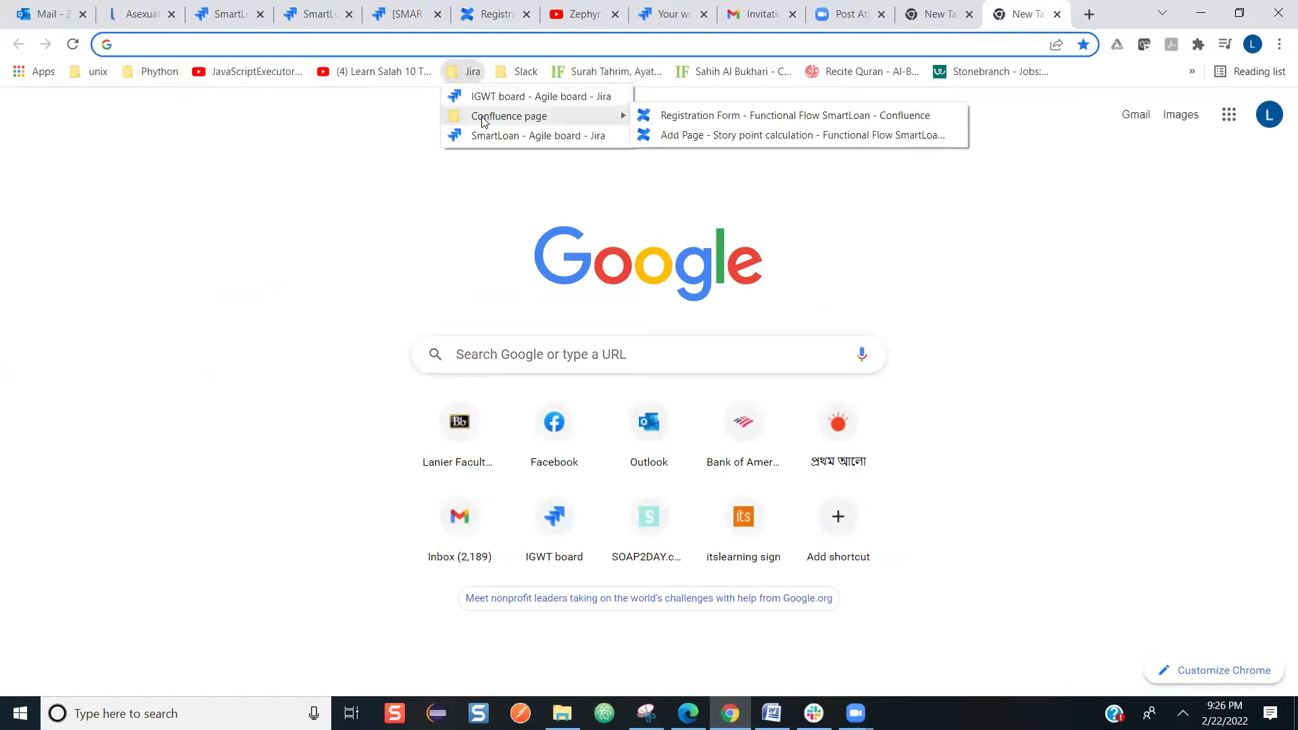
{"action": "left_click", "coordinate": [664, 122]}
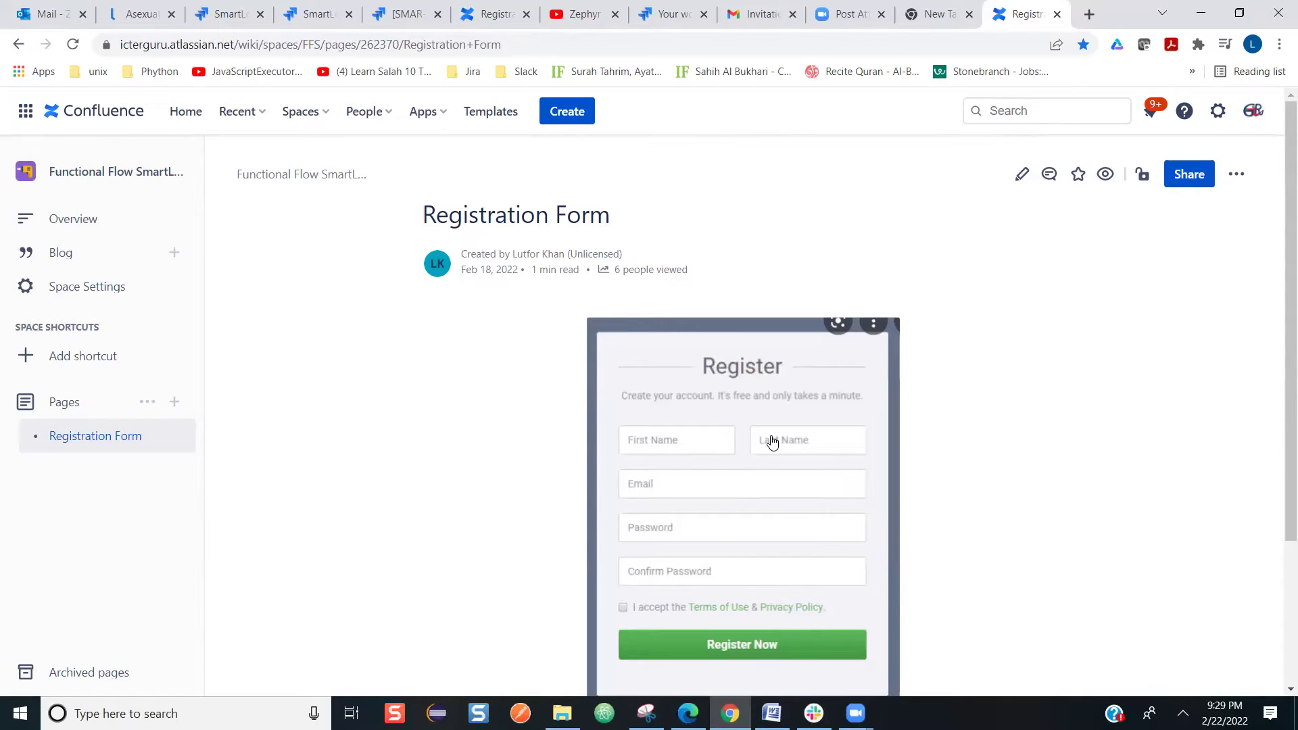
Step: Switch to File Explorer, view NewRegistratonForm.html from the NotePad folder in Edge, and minimize the Edge window
{"action": "left_click", "coordinate": [1087, 15]}
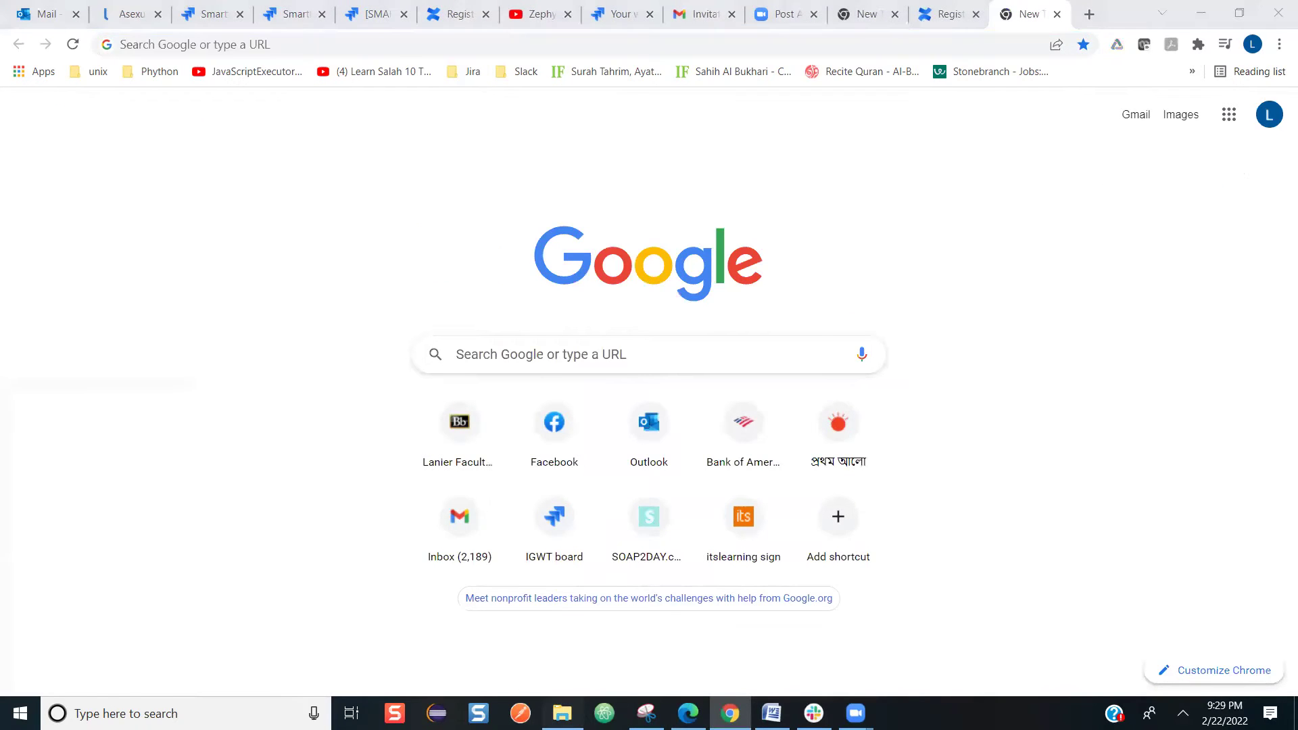
{"action": "left_click", "coordinate": [561, 713]}
{"action": "double_click", "coordinate": [419, 347]}
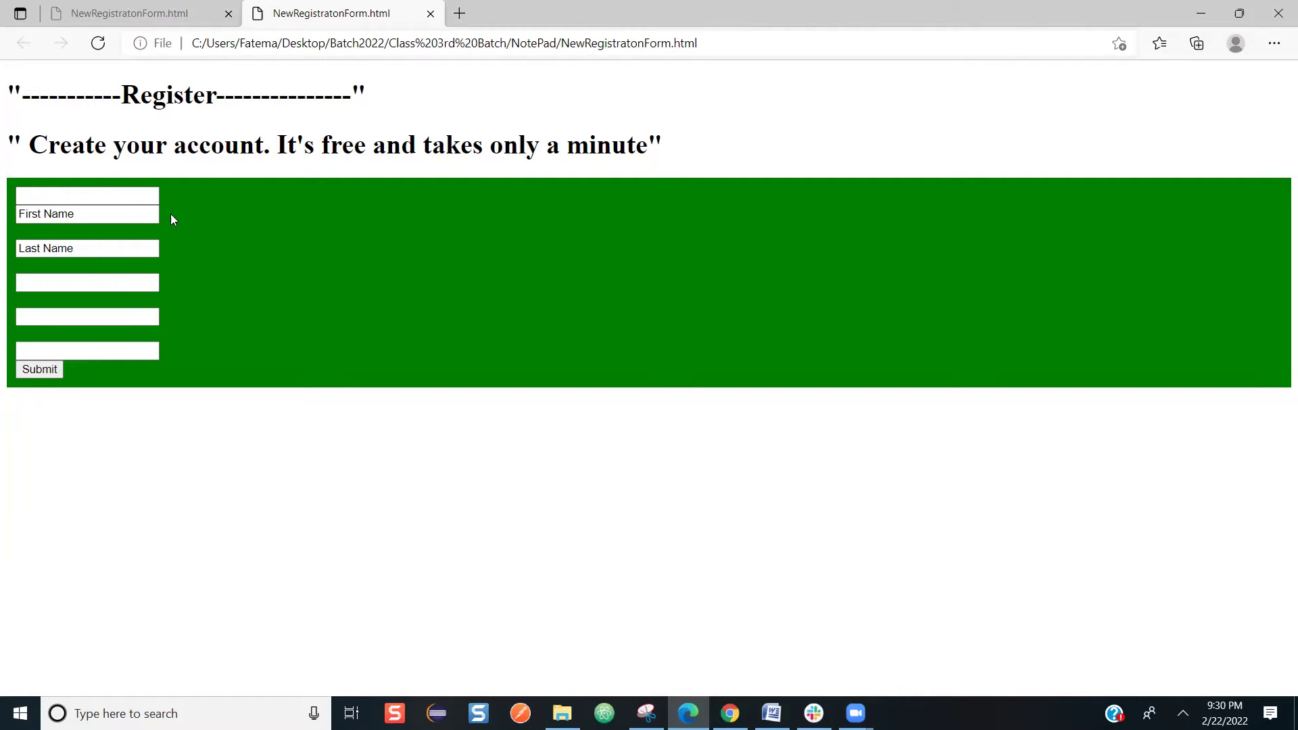
{"action": "left_click", "coordinate": [1205, 17]}
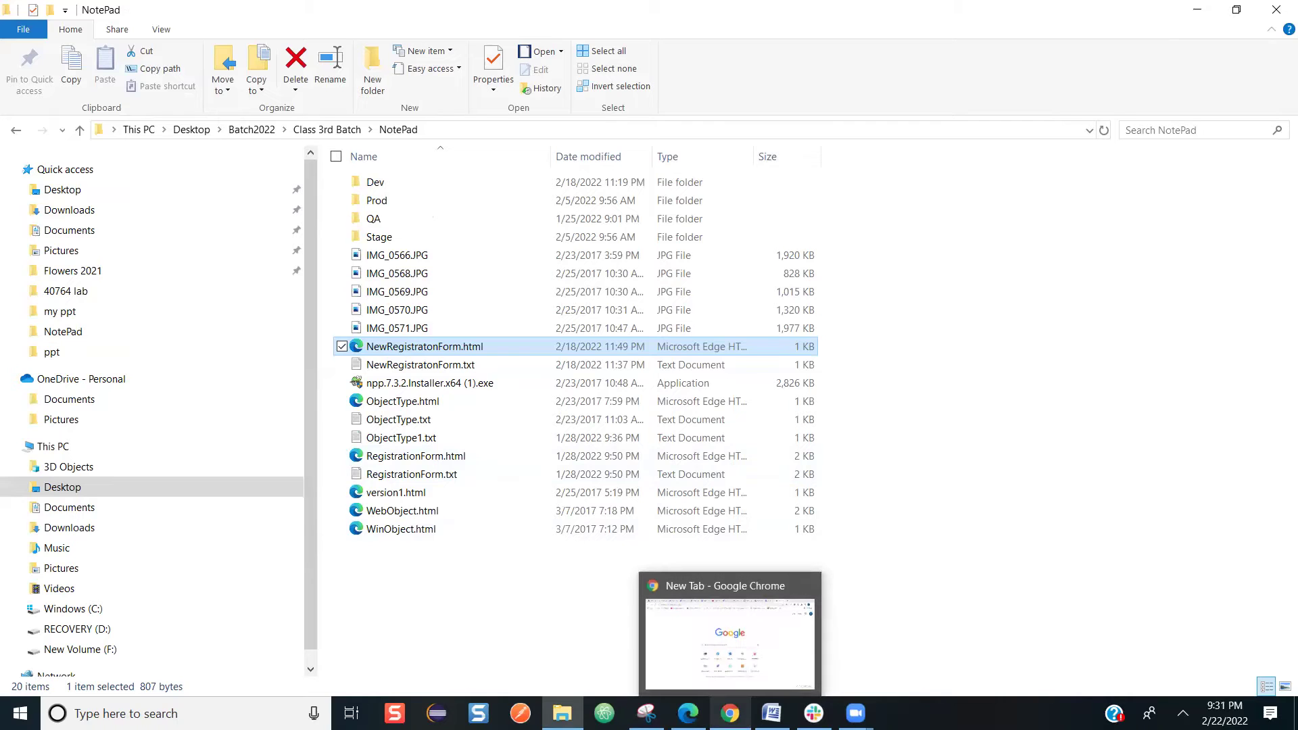
Step: Switch back to Chrome and open the ICTER Guru Webpage Testing (IGWT) board from the already open SmartLoan backlog
{"action": "left_click", "coordinate": [729, 706]}
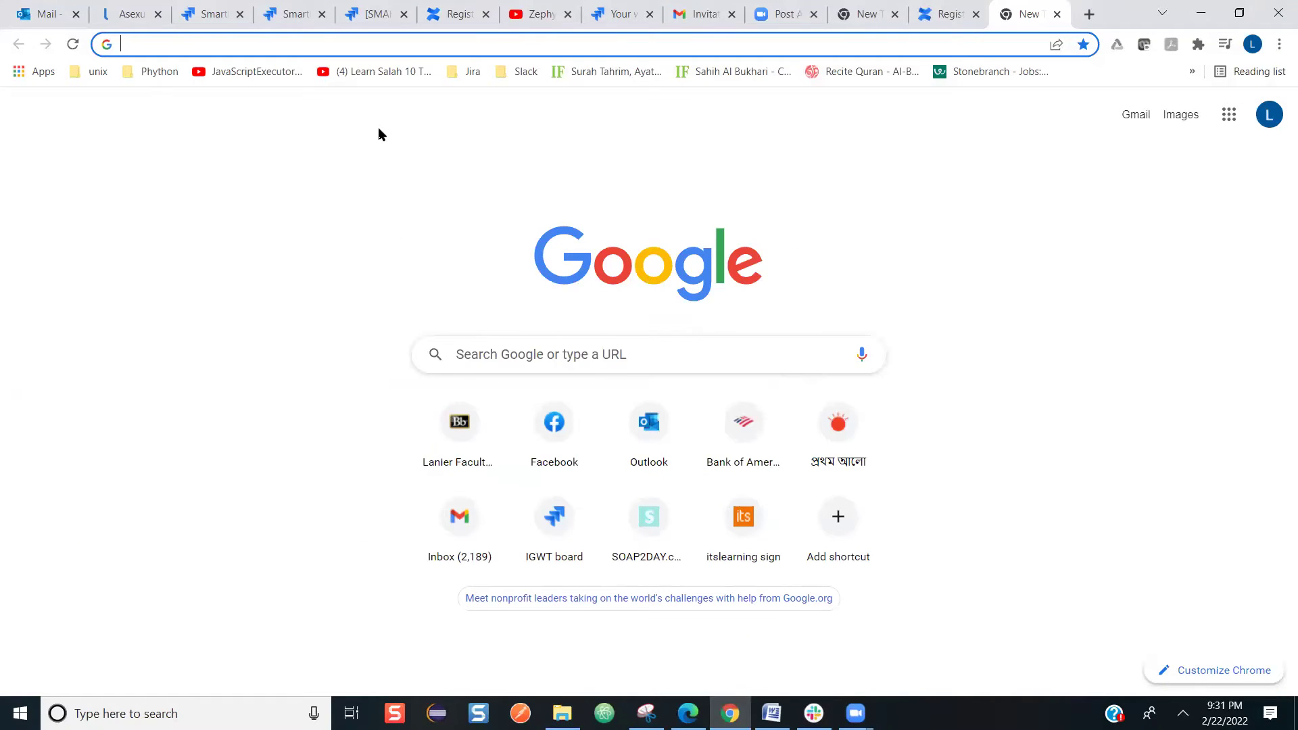
{"action": "left_click", "coordinate": [220, 11]}
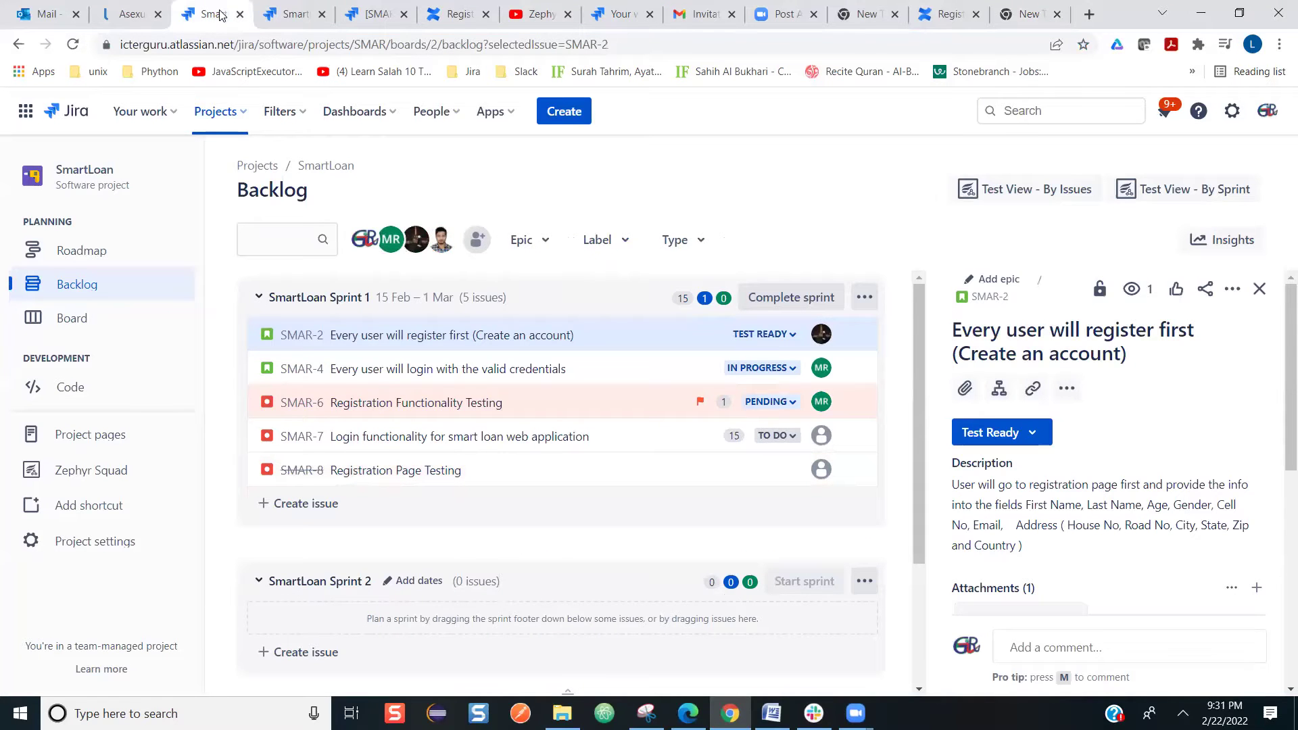
{"action": "left_click", "coordinate": [239, 116]}
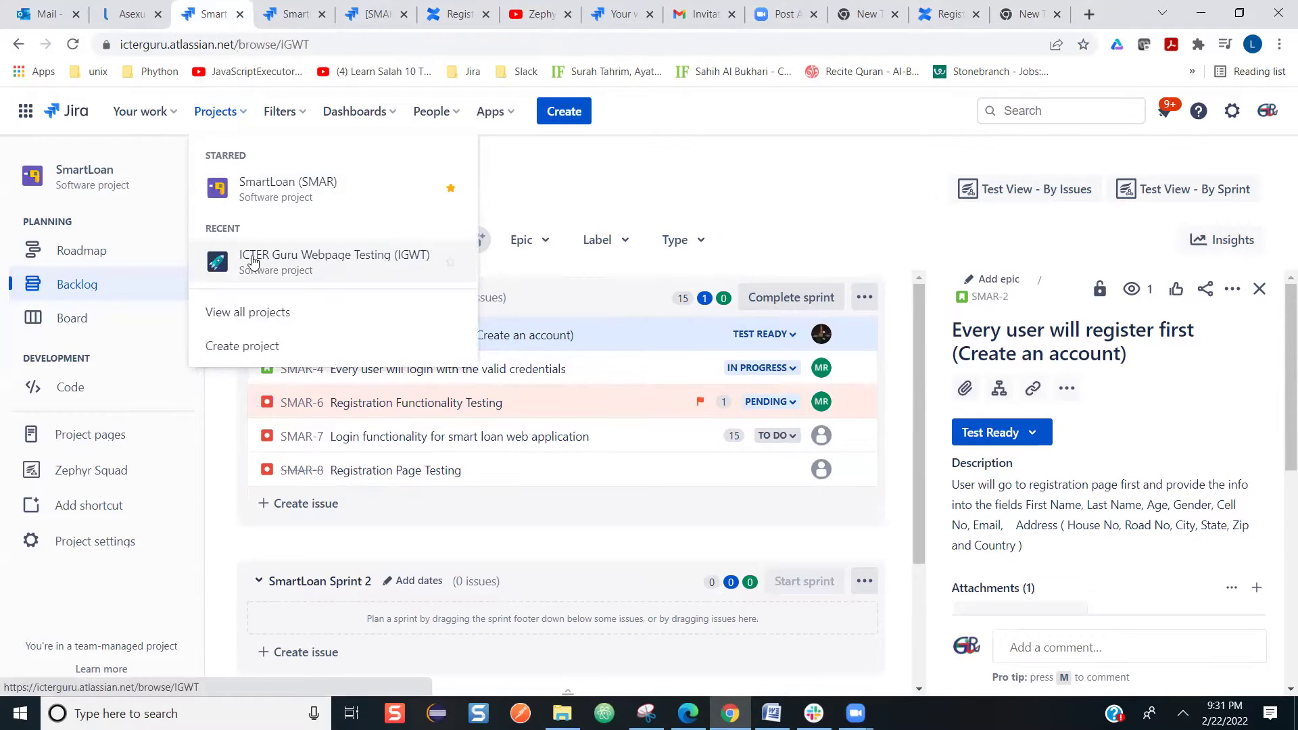
{"action": "left_click", "coordinate": [252, 260]}
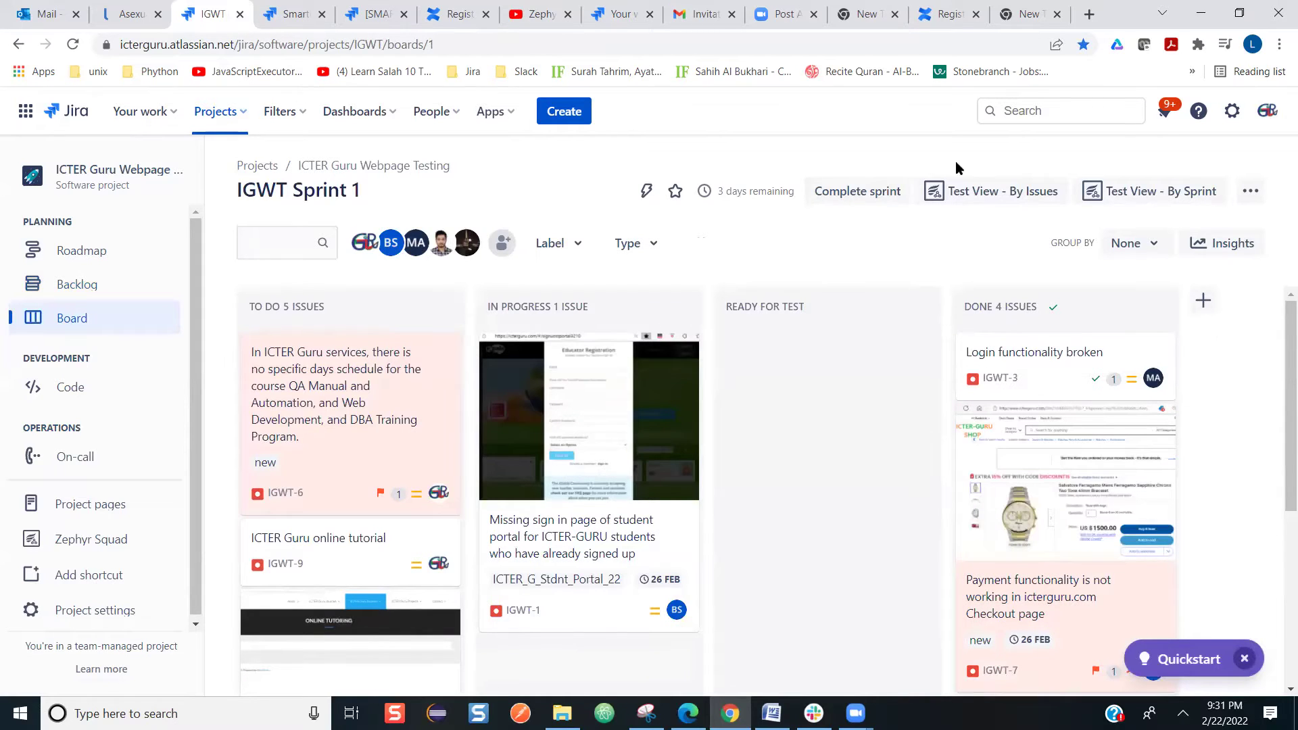
Step: Show the Jira-wide search suggestions and the issue filter of the IGWT board, leaving both empty
{"action": "left_click", "coordinate": [1020, 113]}
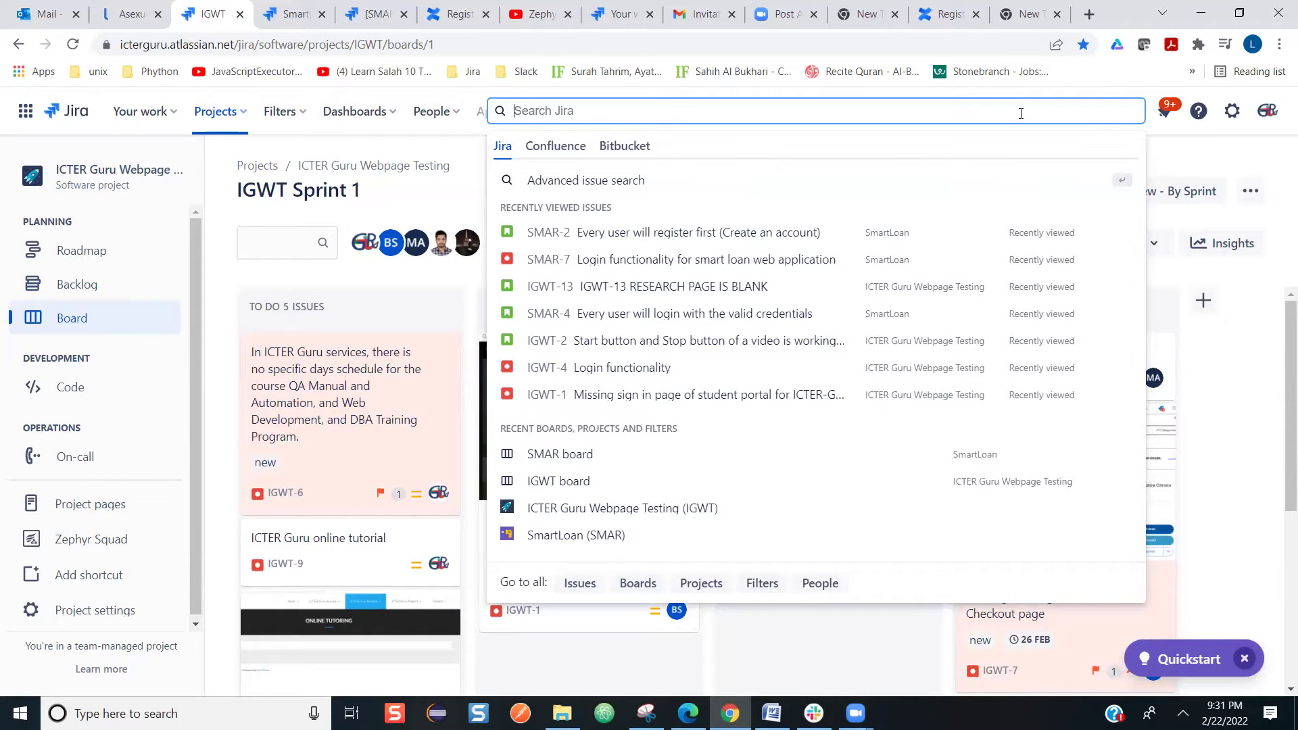
{"action": "left_click", "coordinate": [468, 144]}
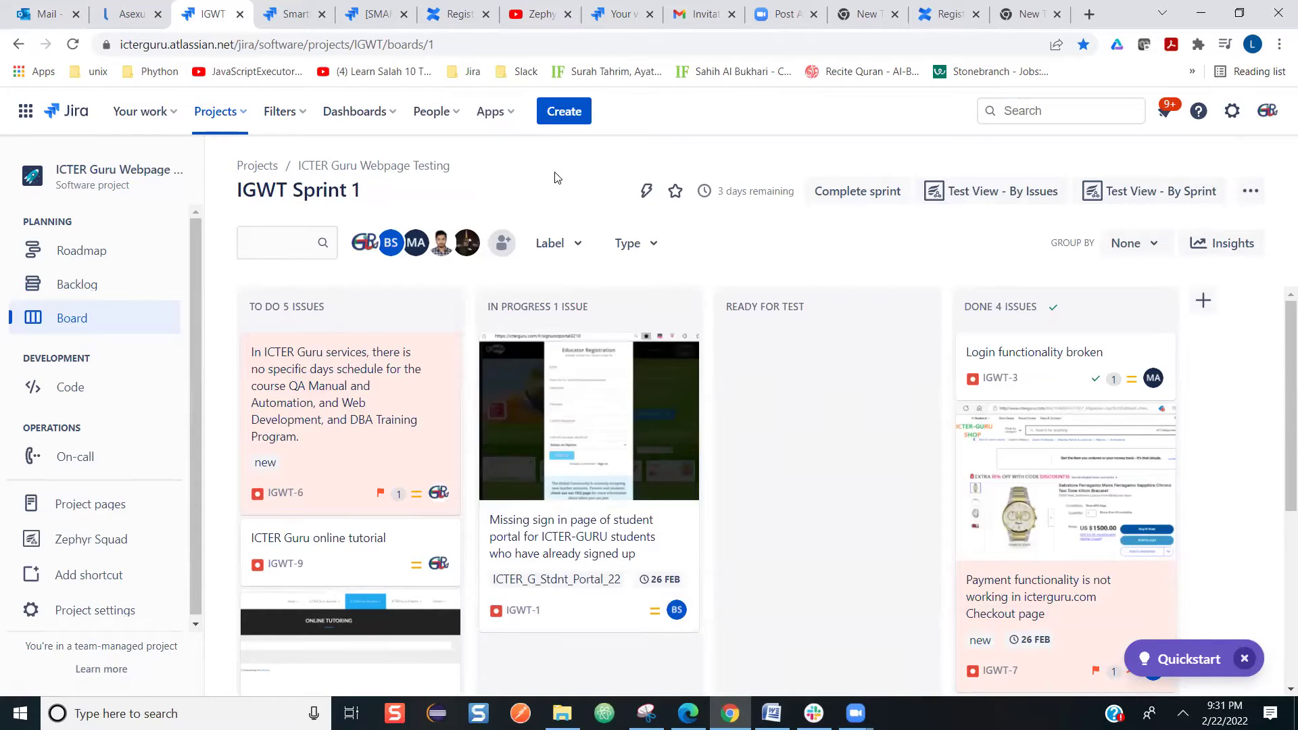
{"action": "left_click", "coordinate": [311, 246]}
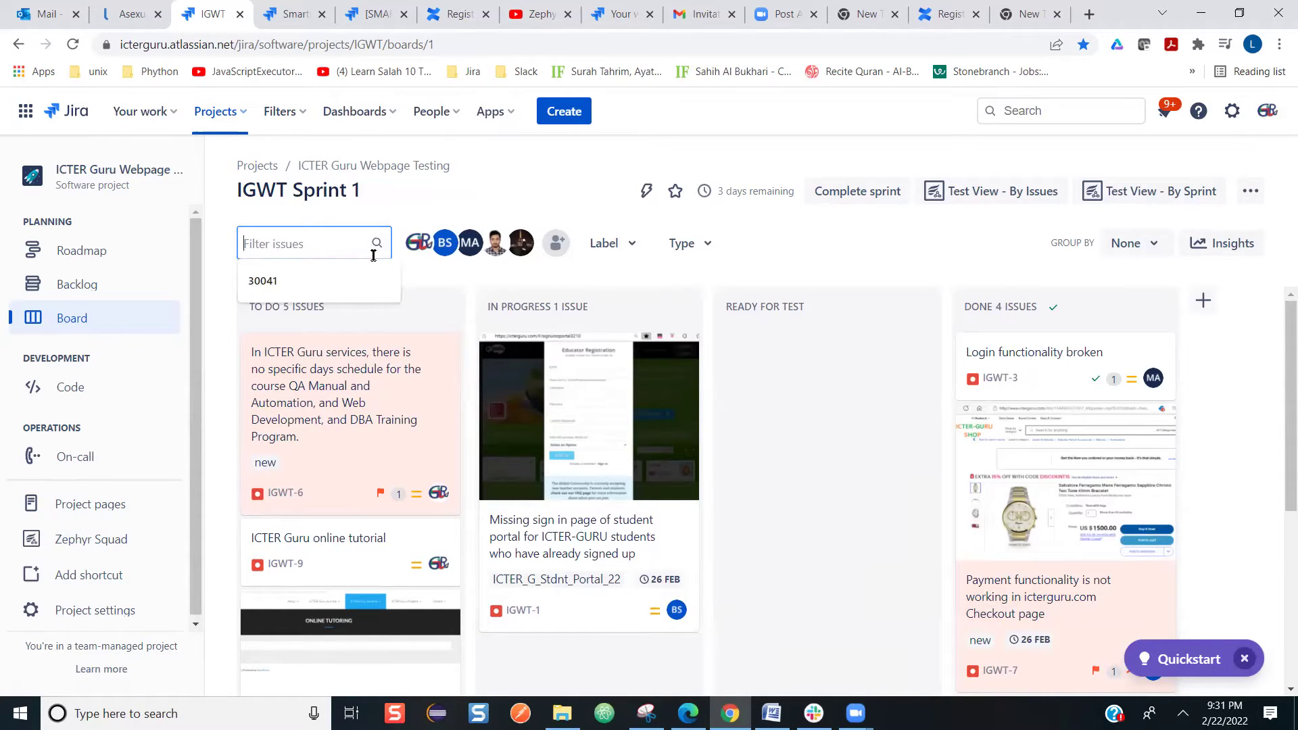
{"action": "left_click", "coordinate": [826, 234]}
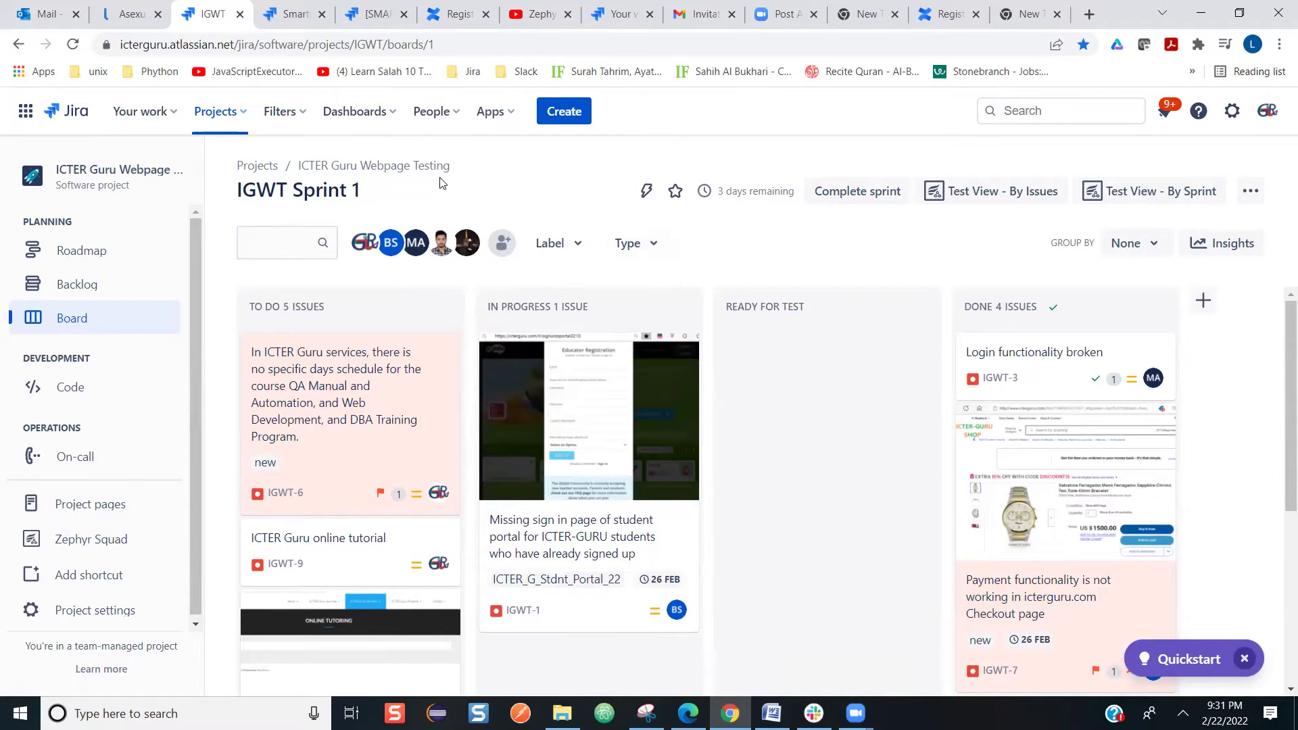
Step: Open the SmartLoan project's backlog and activate its issue filter
{"action": "left_click", "coordinate": [243, 114]}
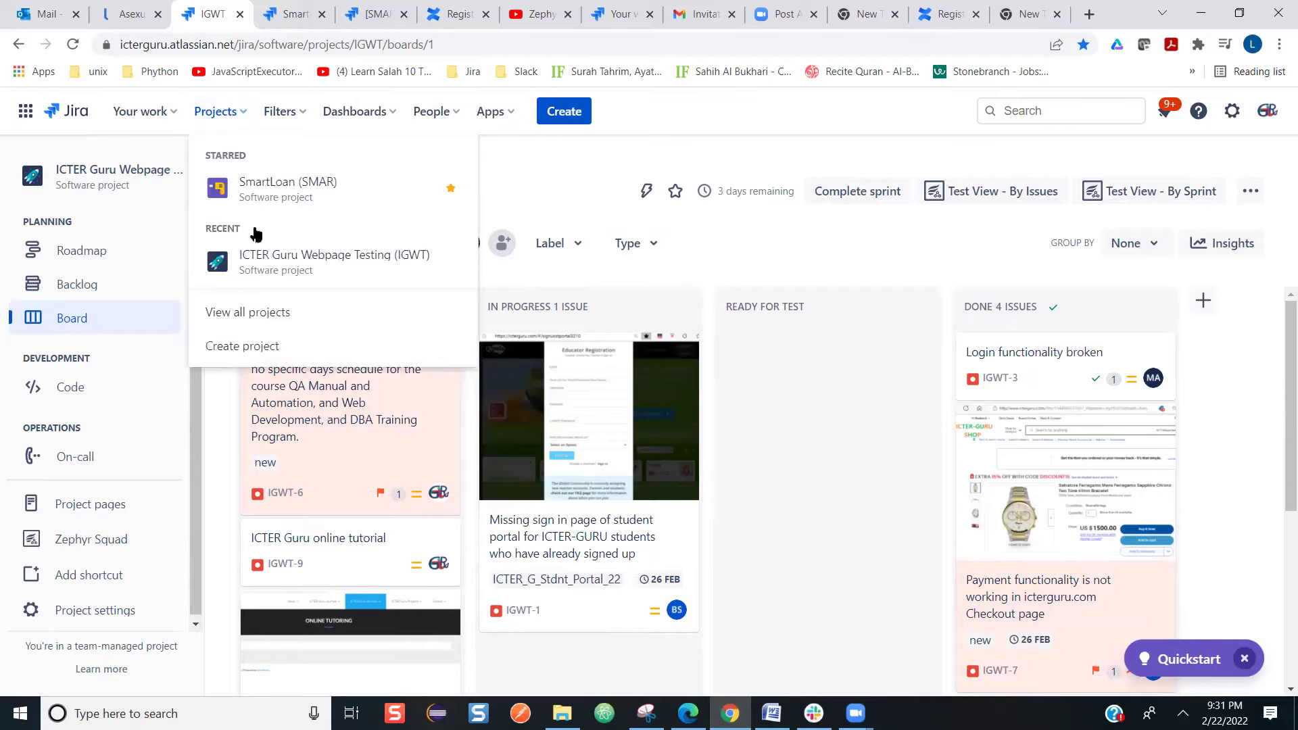
{"action": "left_click", "coordinate": [262, 196]}
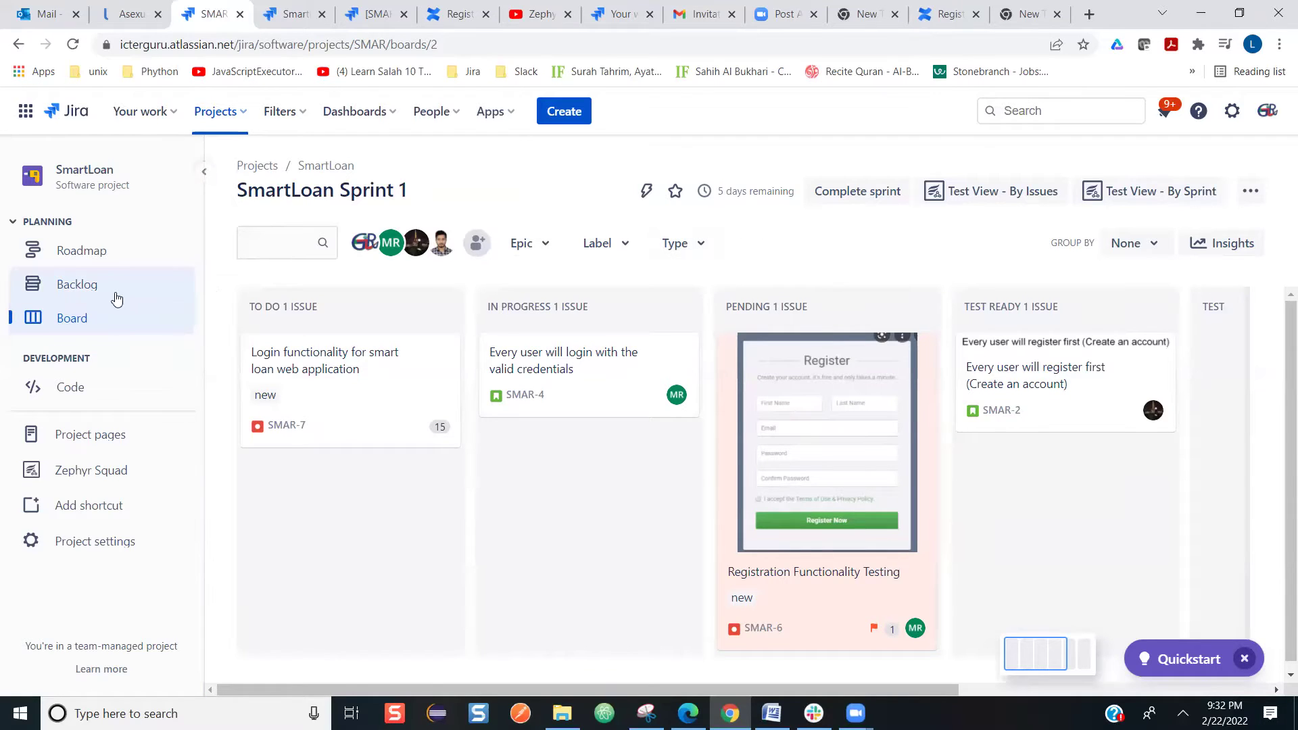
{"action": "left_click", "coordinate": [92, 290]}
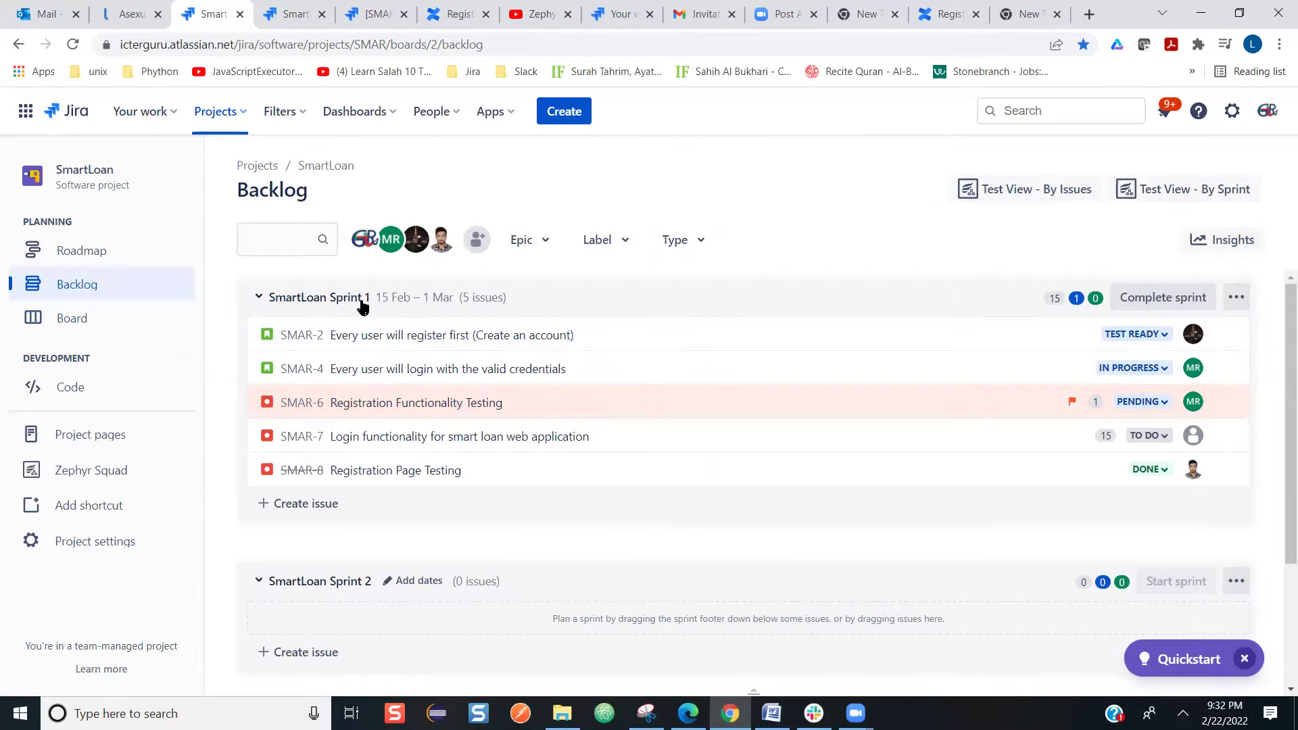
{"action": "left_click", "coordinate": [323, 246]}
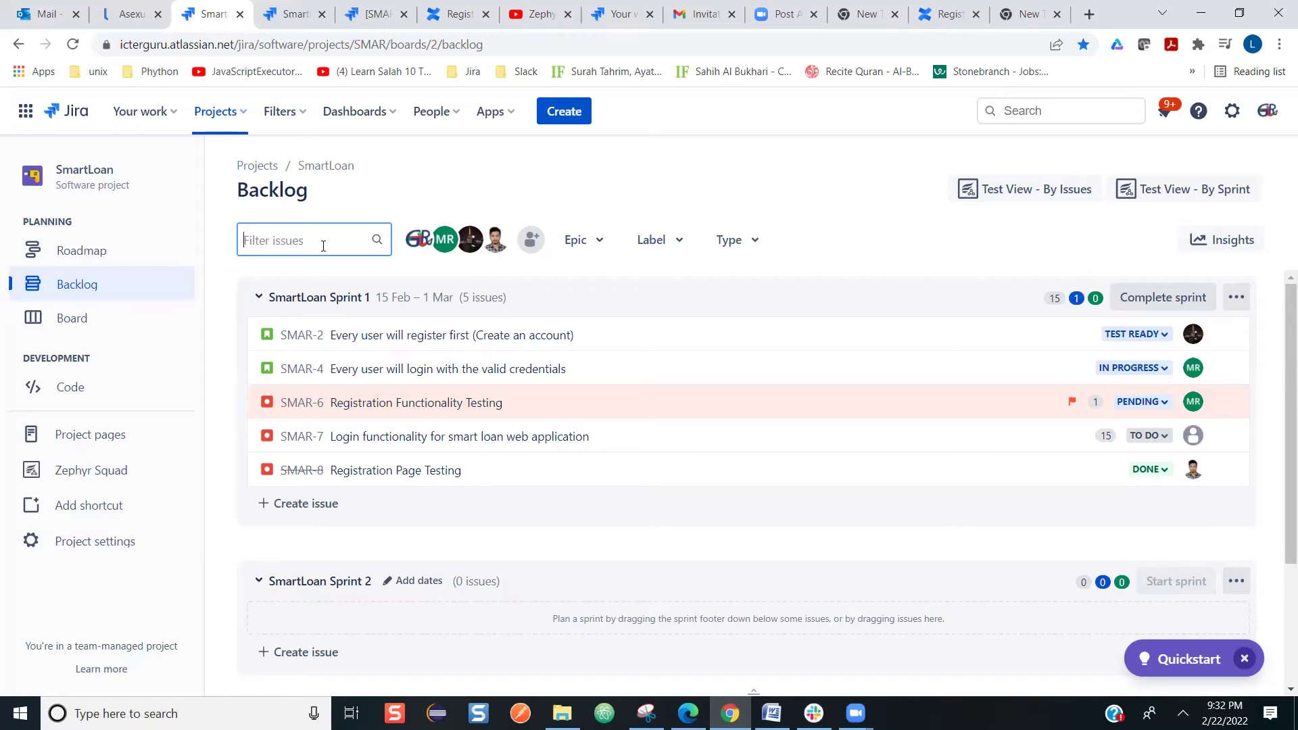
Step: Filter the SmartLoan backlog issues by the text "smar" and clear the filter again
{"action": "type", "text": "sm"}
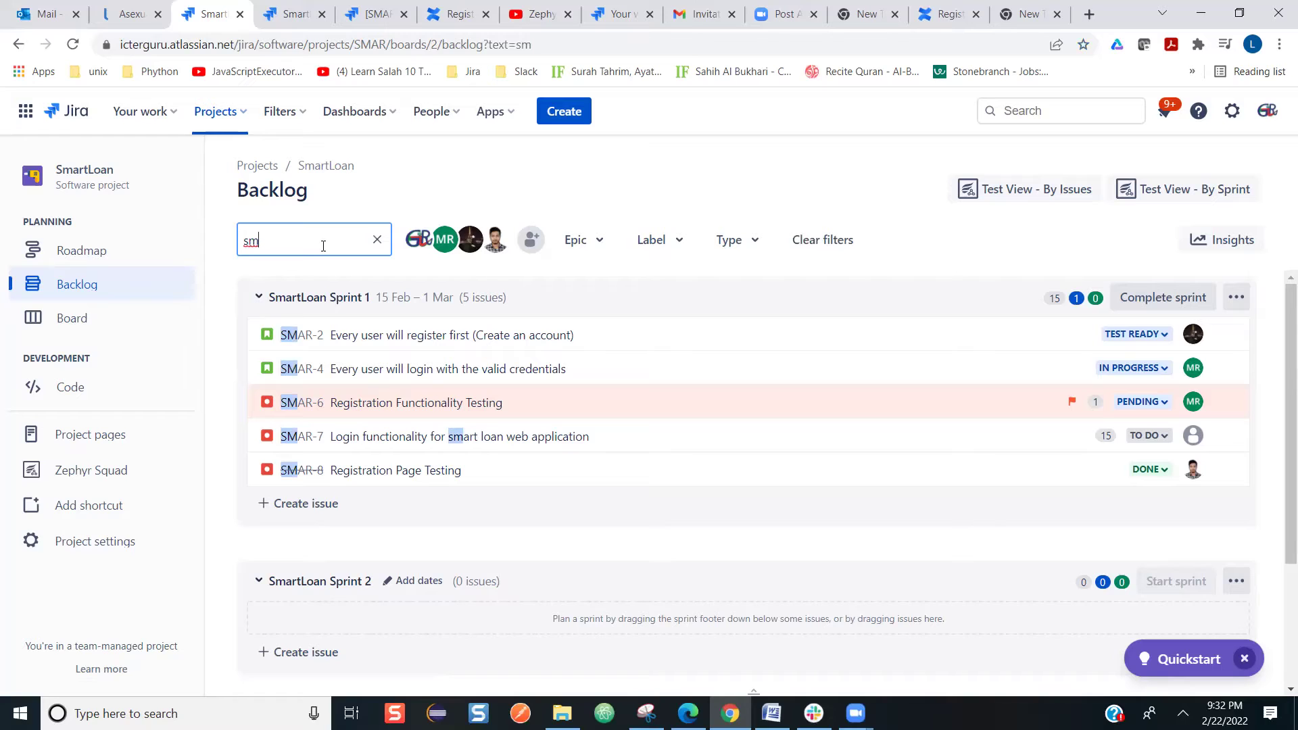
{"action": "type", "text": "ar"}
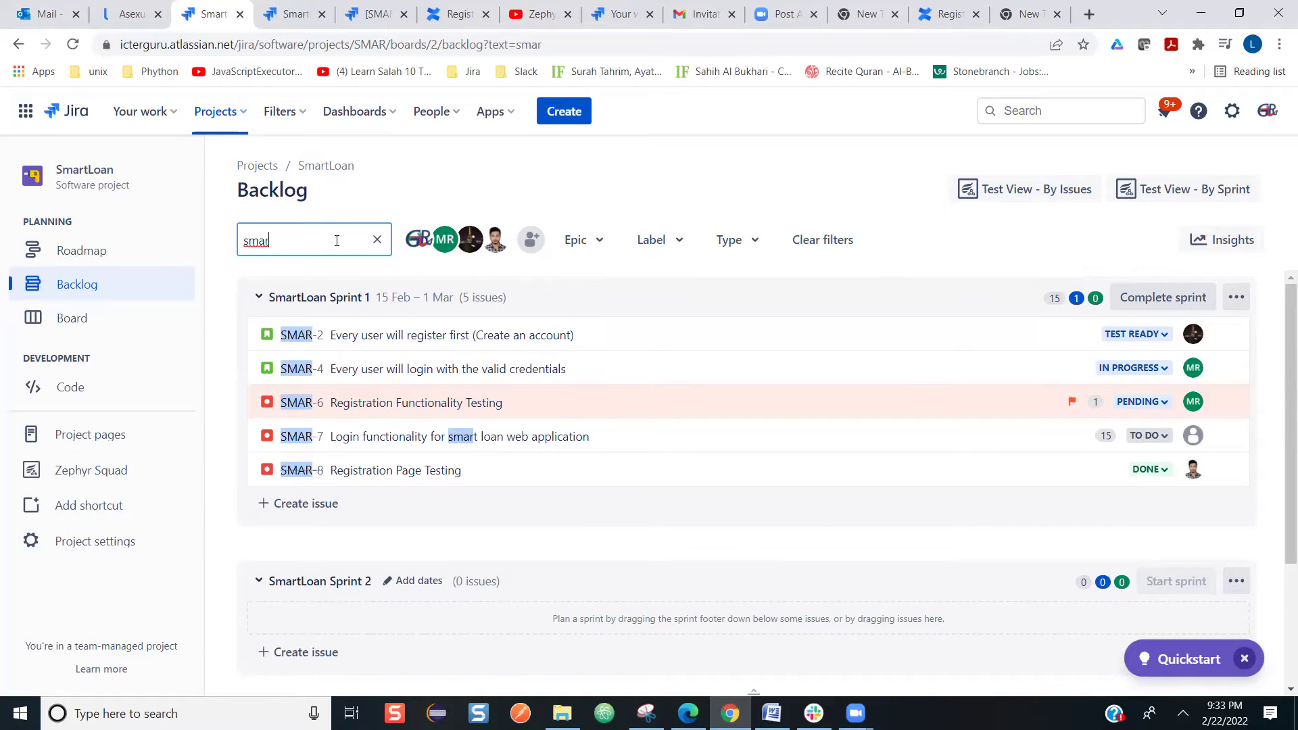
{"action": "left_click", "coordinate": [377, 240]}
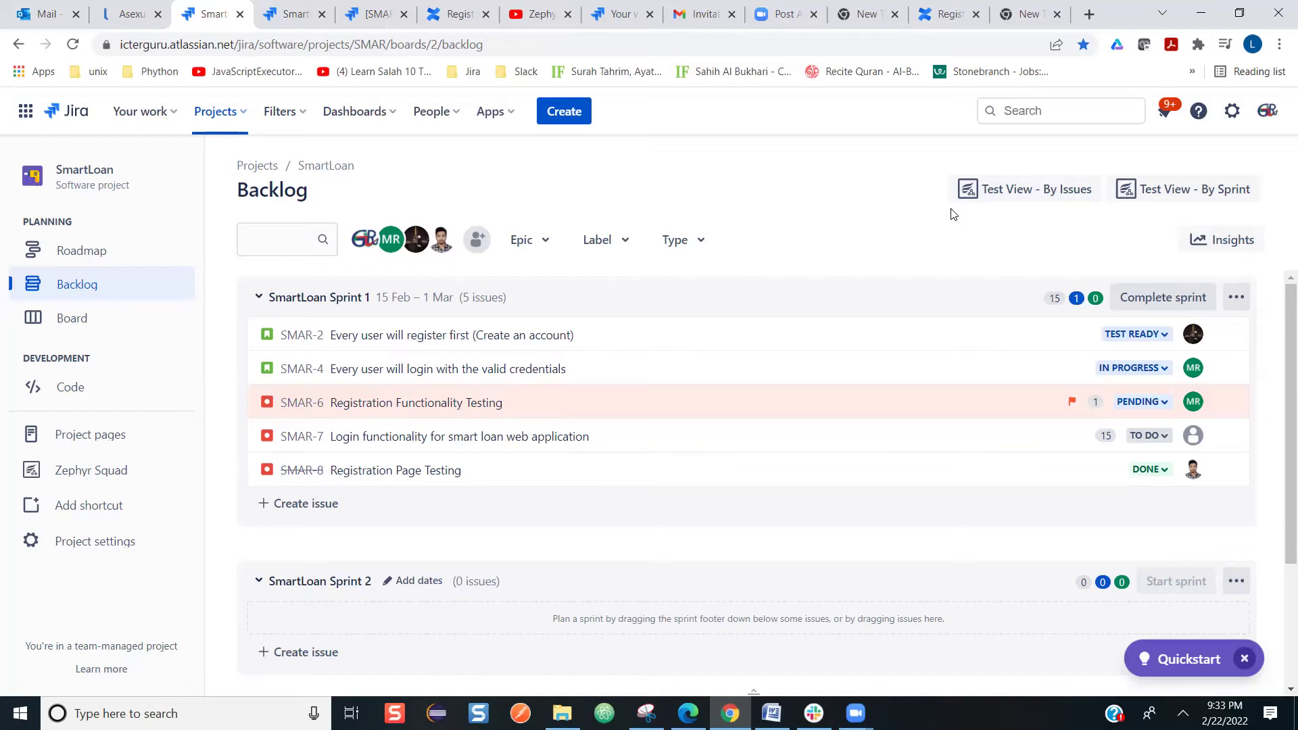
Step: View the backlog's Test View by issues, return to the backlog, and show the Zephyr Squad options before reloading the page
{"action": "left_click", "coordinate": [1005, 196]}
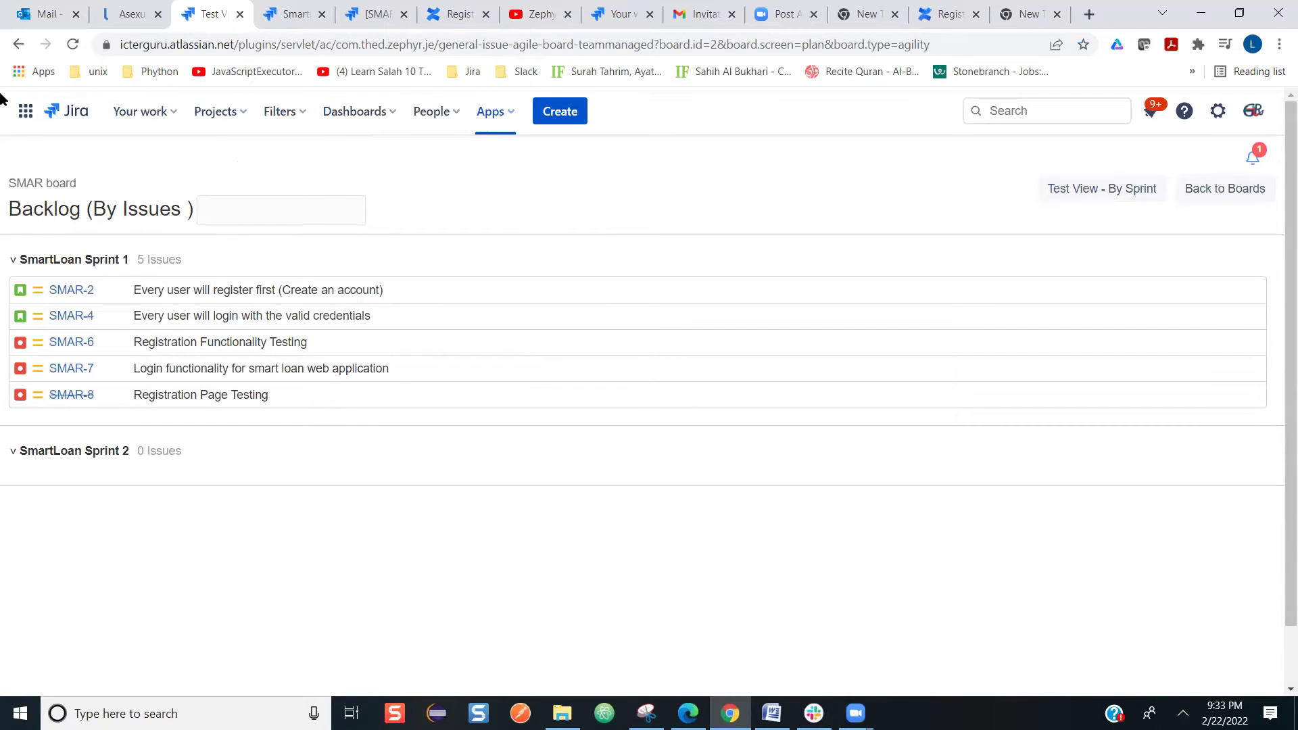
{"action": "left_click", "coordinate": [20, 45]}
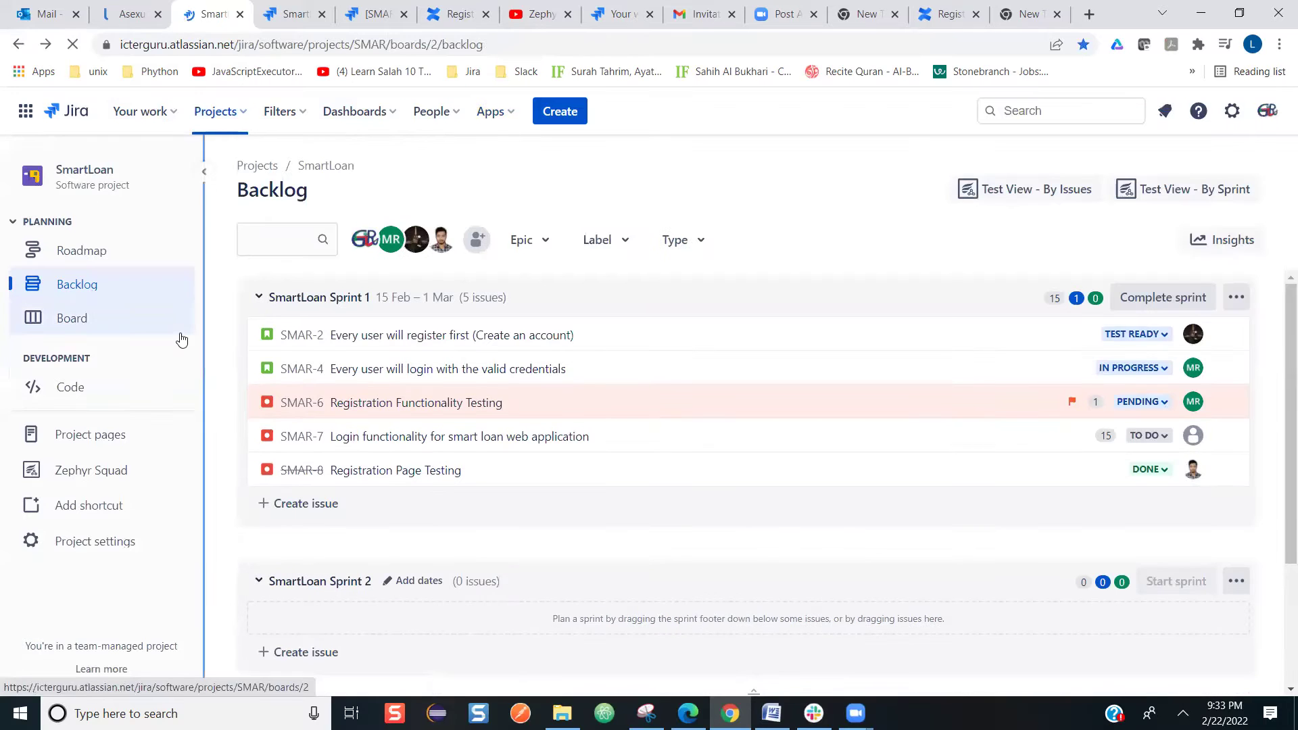
{"action": "left_click", "coordinate": [169, 470]}
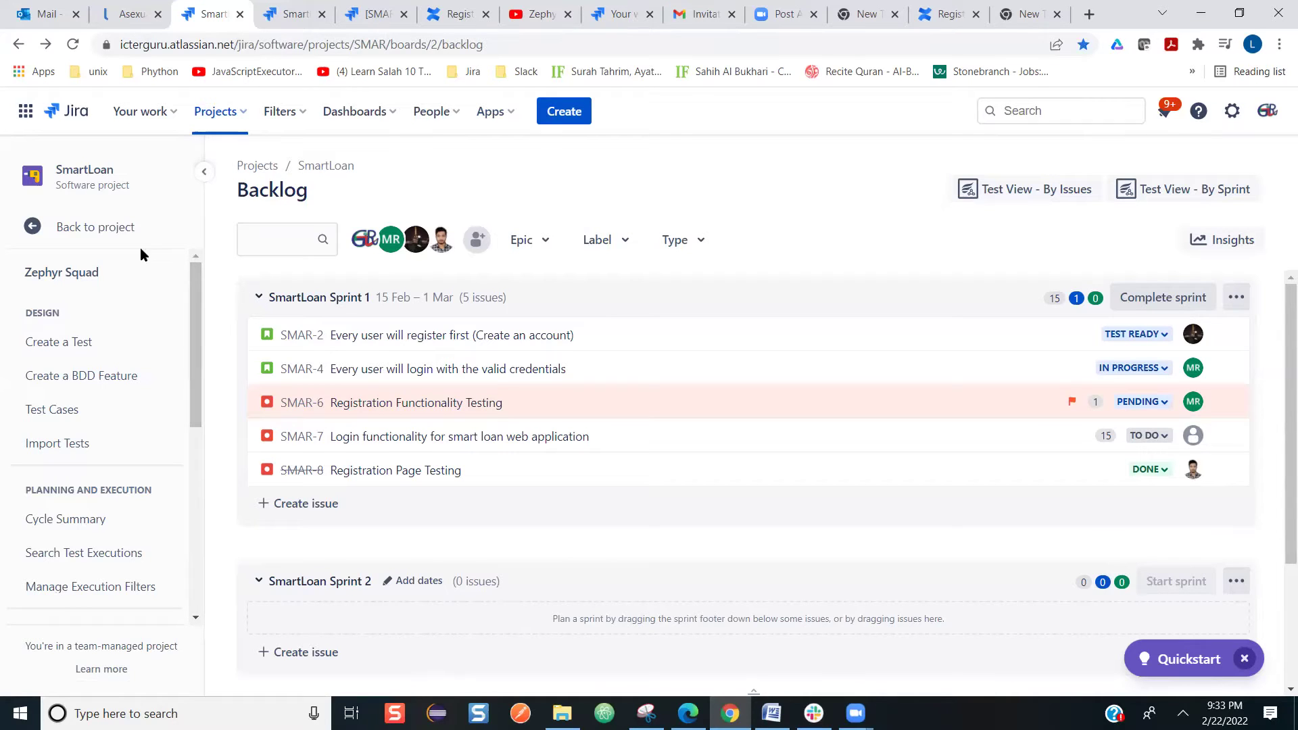
{"action": "left_click", "coordinate": [106, 227]}
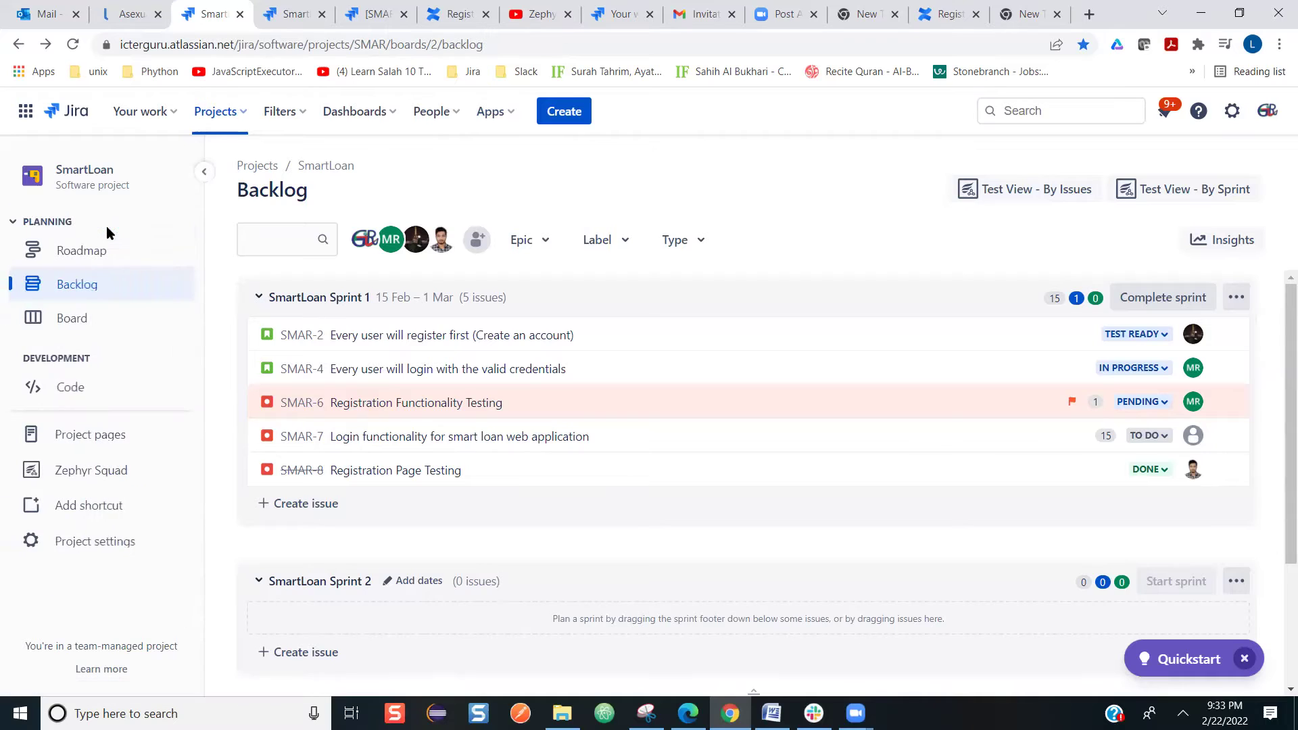
{"action": "left_click", "coordinate": [105, 478]}
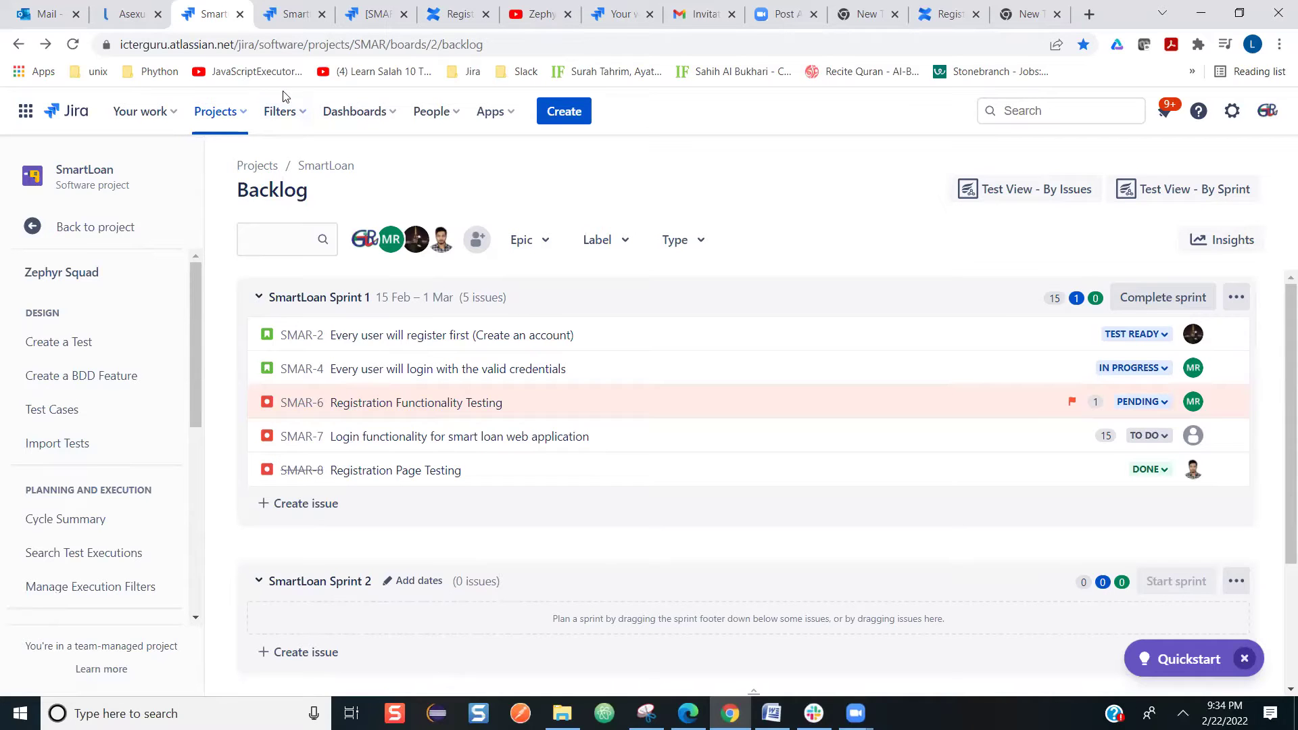
{"action": "left_click", "coordinate": [73, 44]}
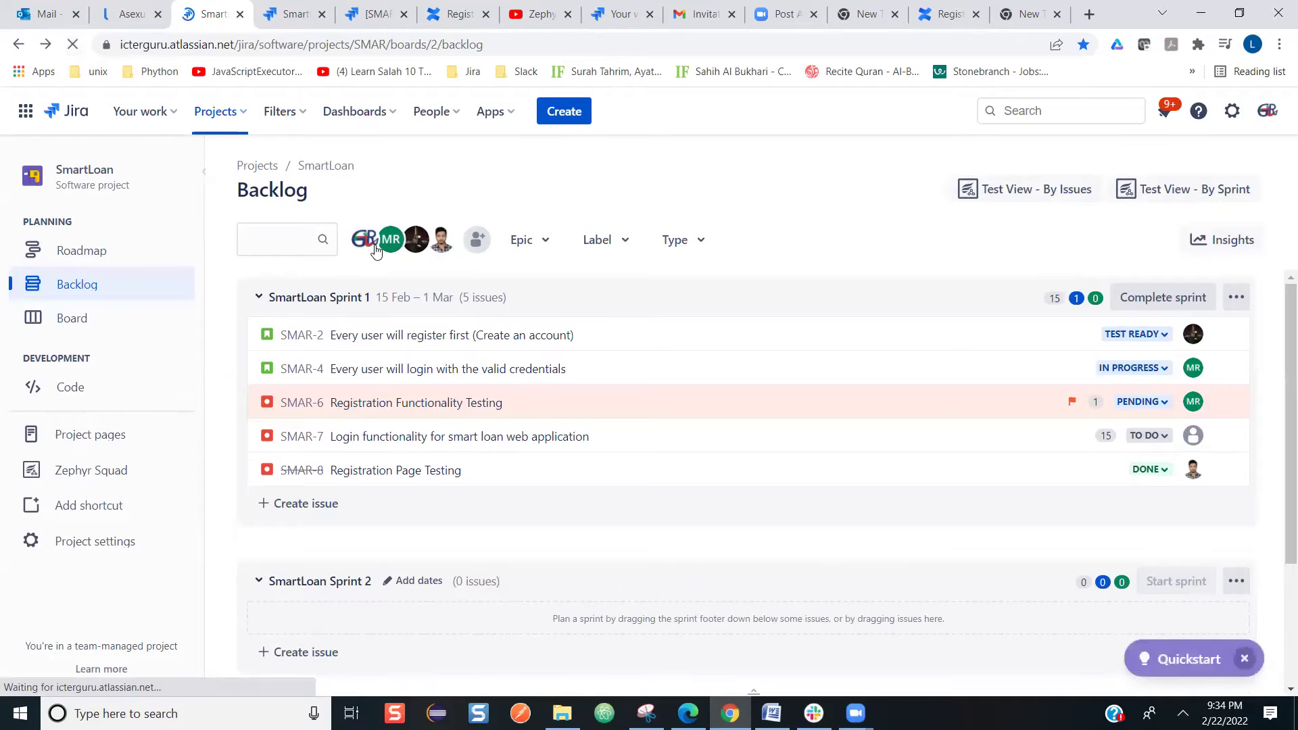
Step: Open the advanced issue search and restrict it to issues of type Bug across all projects
{"action": "left_click", "coordinate": [300, 116]}
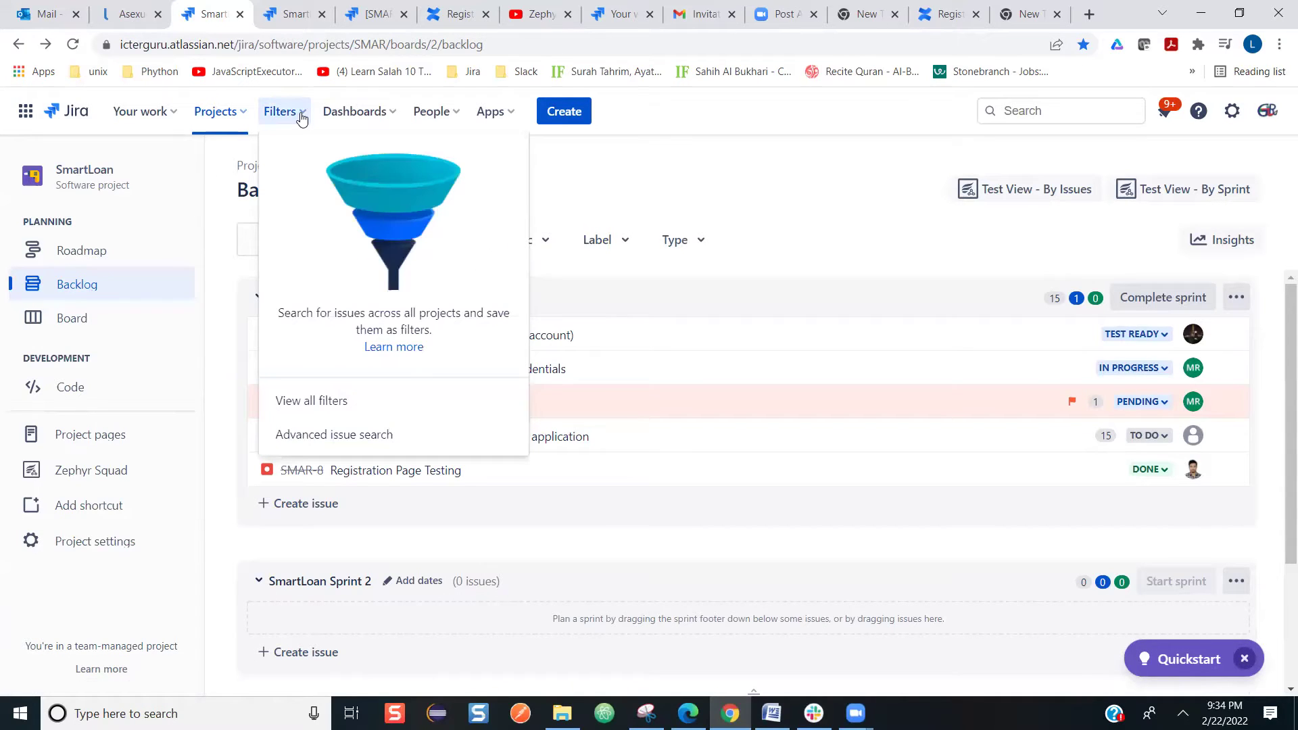
{"action": "left_click", "coordinate": [334, 436]}
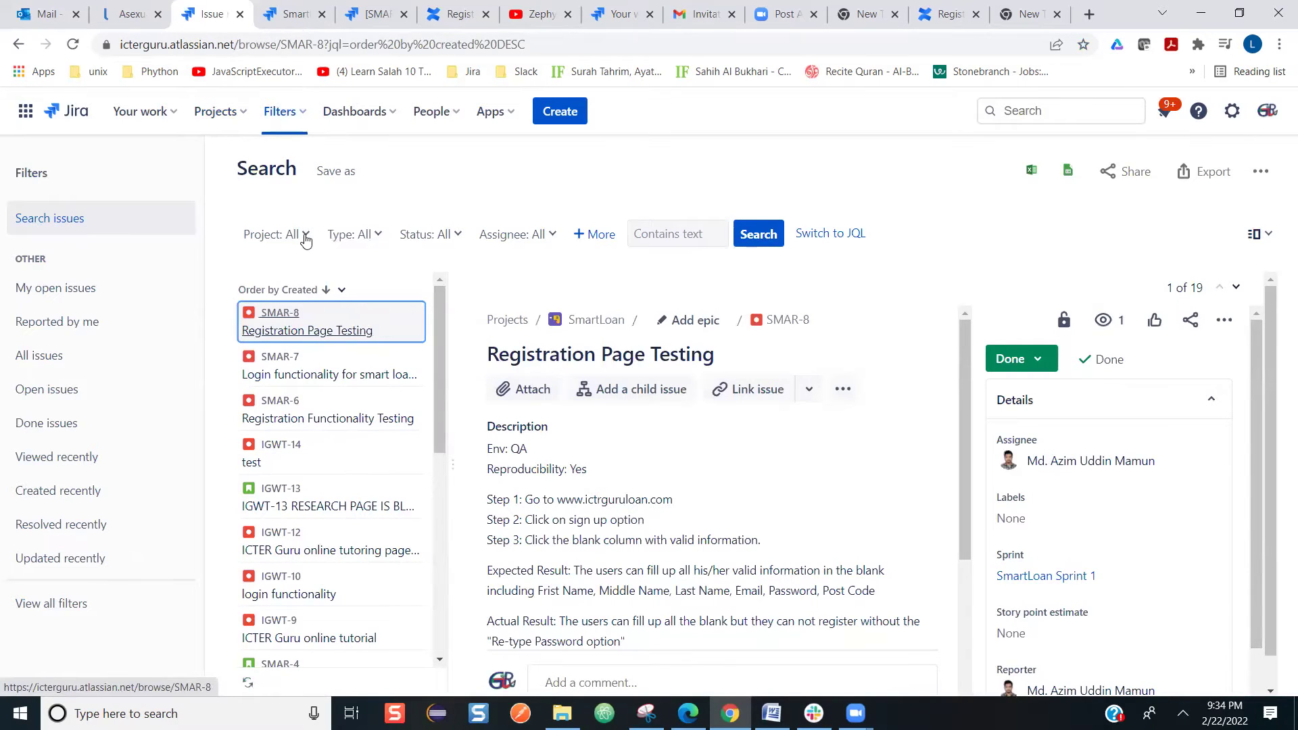
{"action": "left_click", "coordinate": [376, 238]}
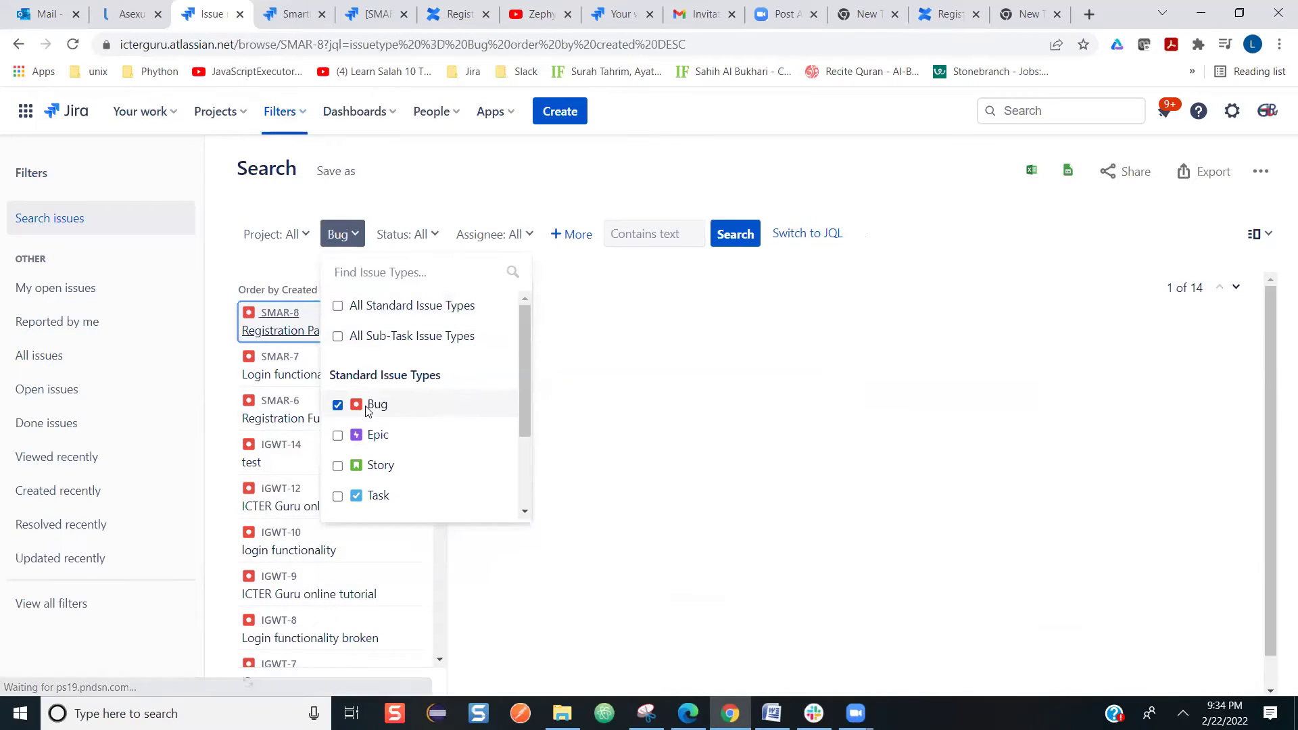
{"action": "key", "text": "Escape"}
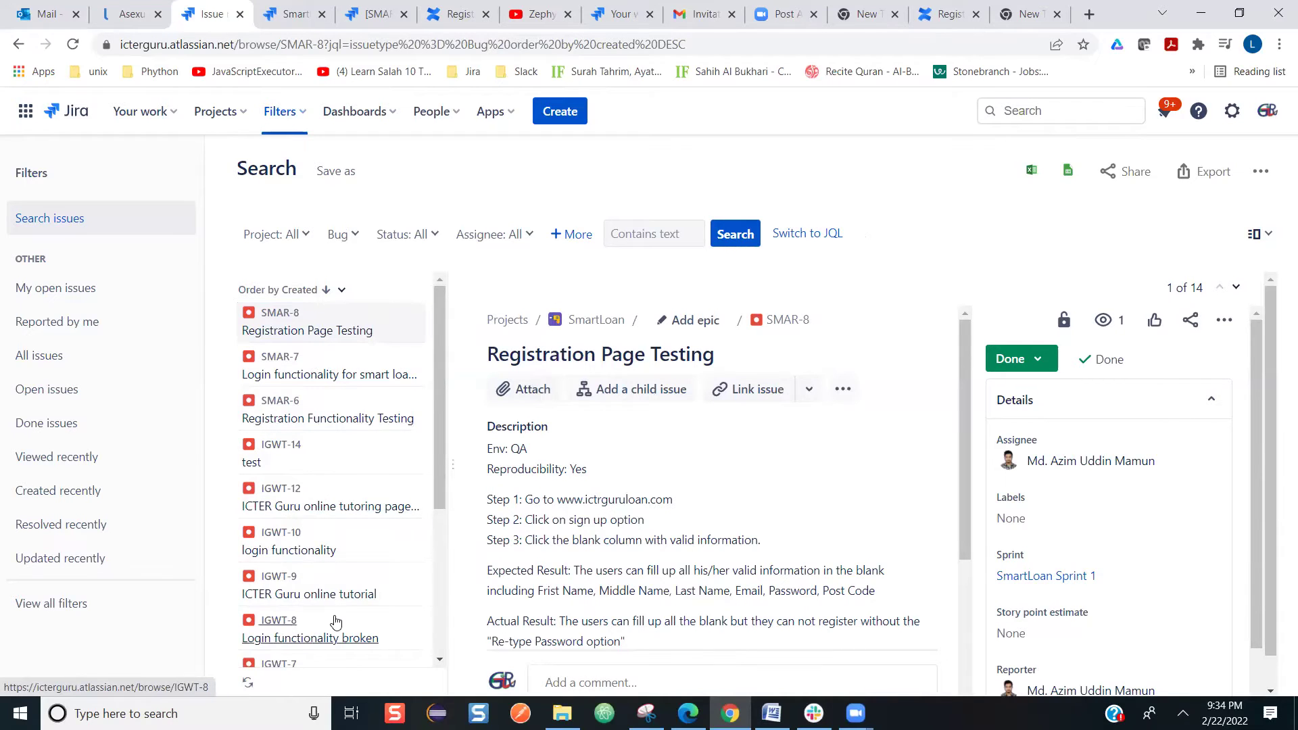
{"action": "left_click", "coordinate": [440, 660]}
{"action": "left_click", "coordinate": [439, 661]}
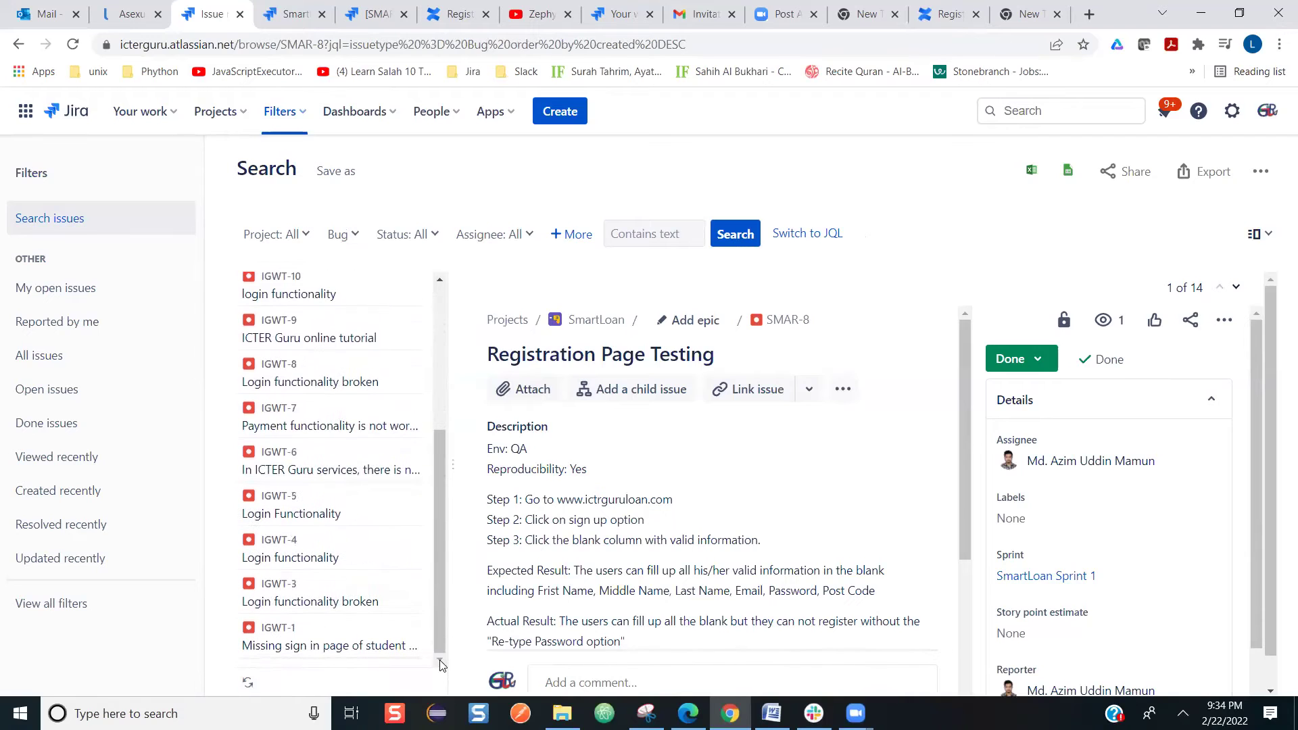
{"action": "left_click", "coordinate": [435, 301]}
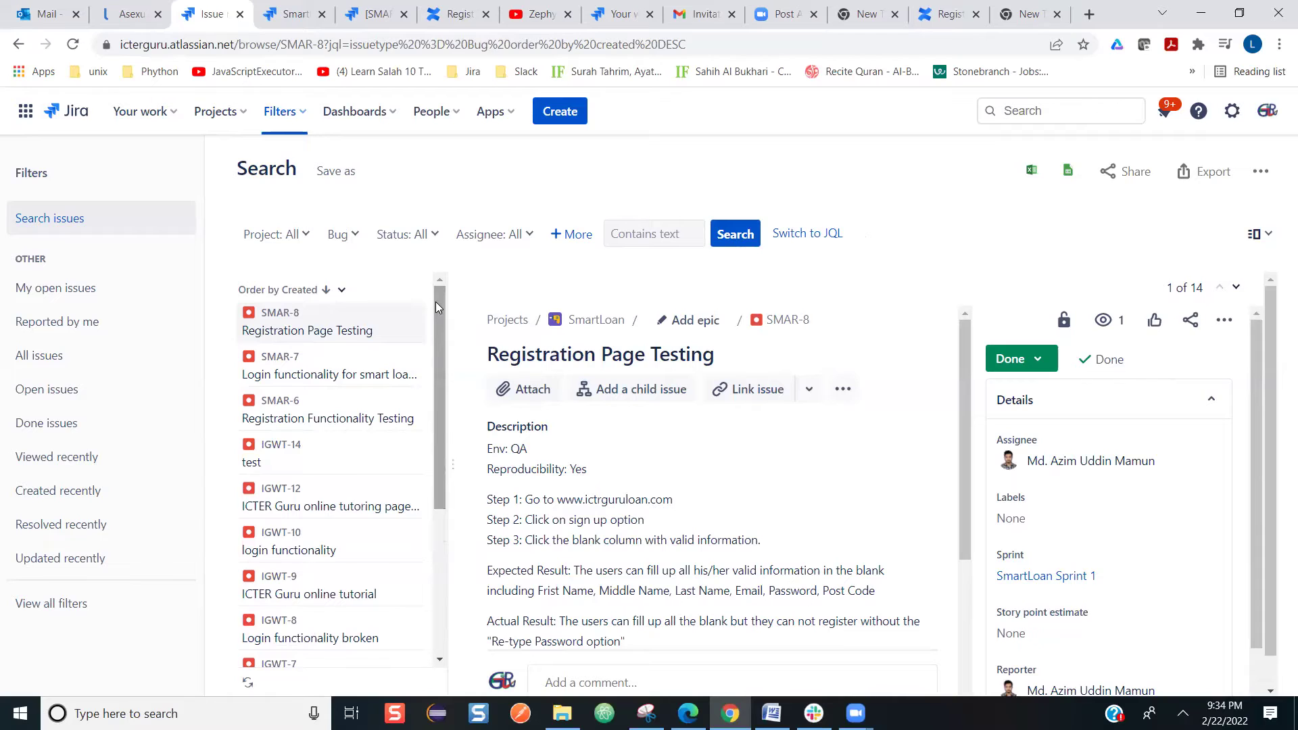
Step: Restrict the bug search to the statuses In Progress and To Do
{"action": "left_click", "coordinate": [433, 237]}
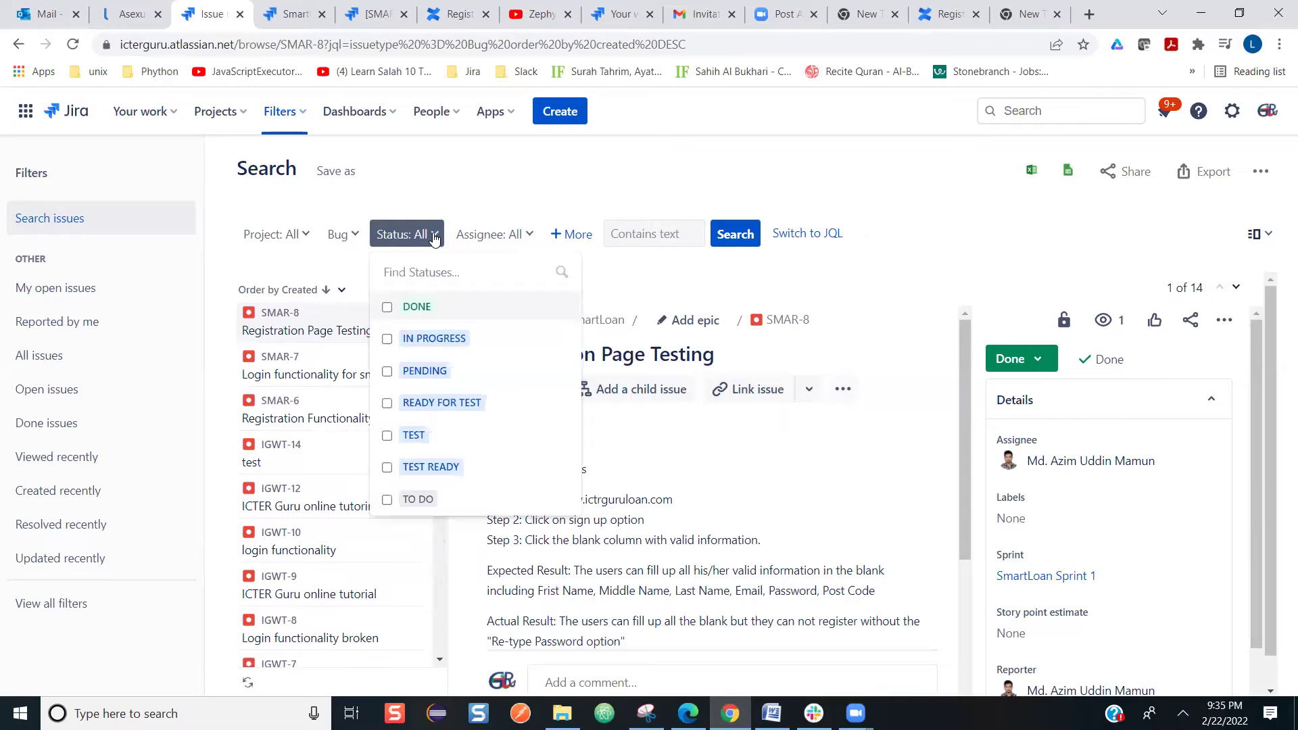
{"action": "left_click", "coordinate": [429, 340]}
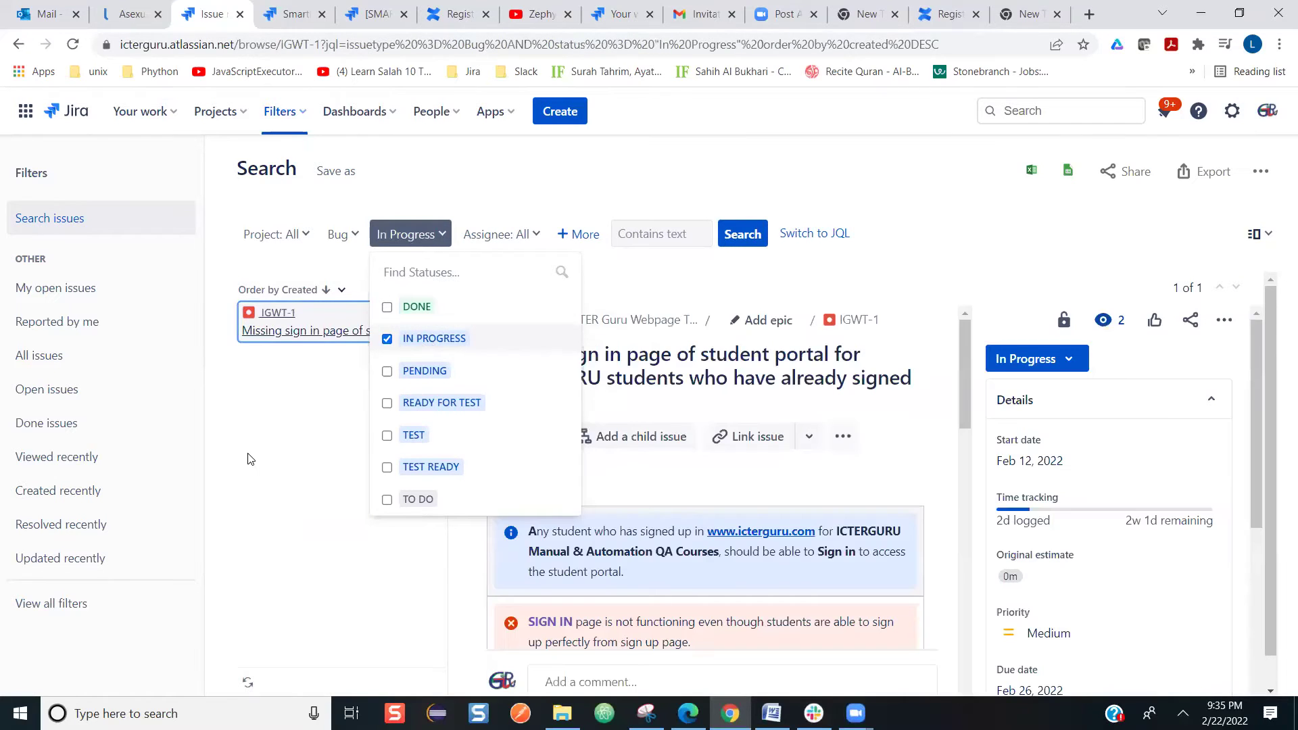
{"action": "left_click", "coordinate": [251, 459]}
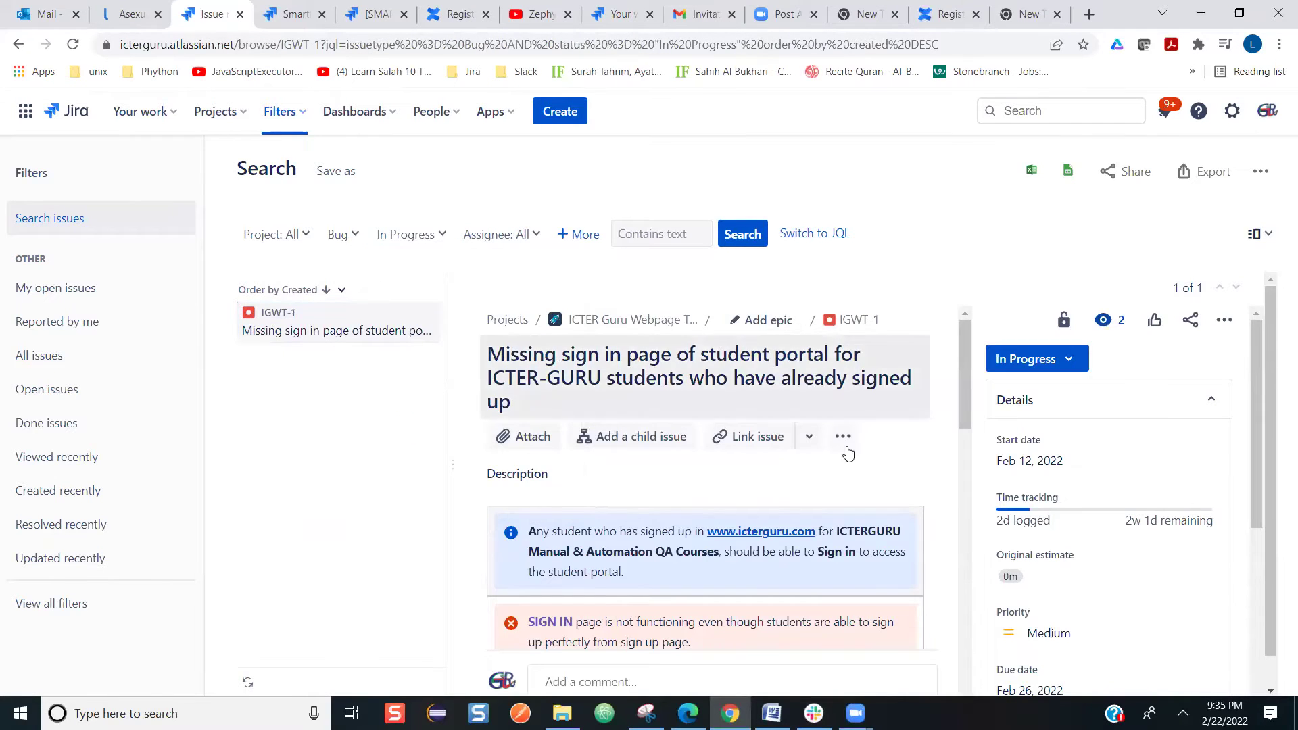
{"action": "left_click", "coordinate": [440, 237]}
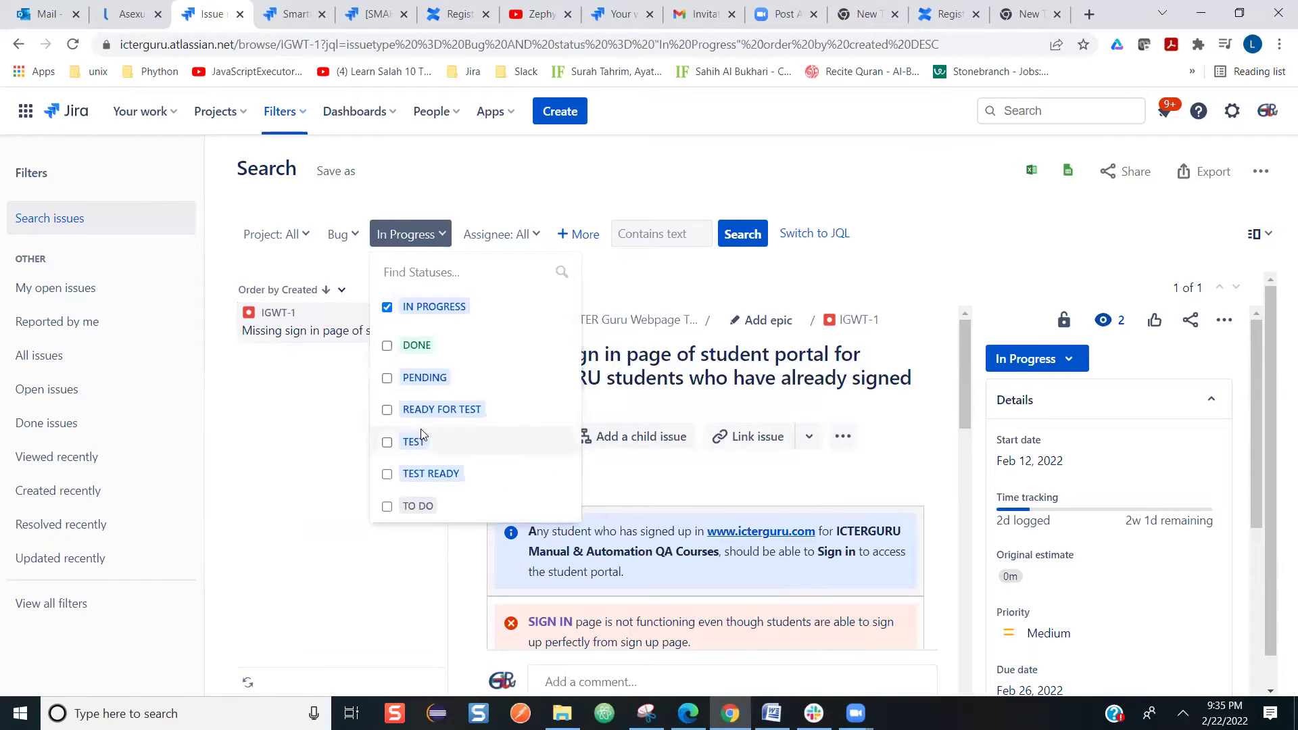
{"action": "left_click", "coordinate": [411, 507]}
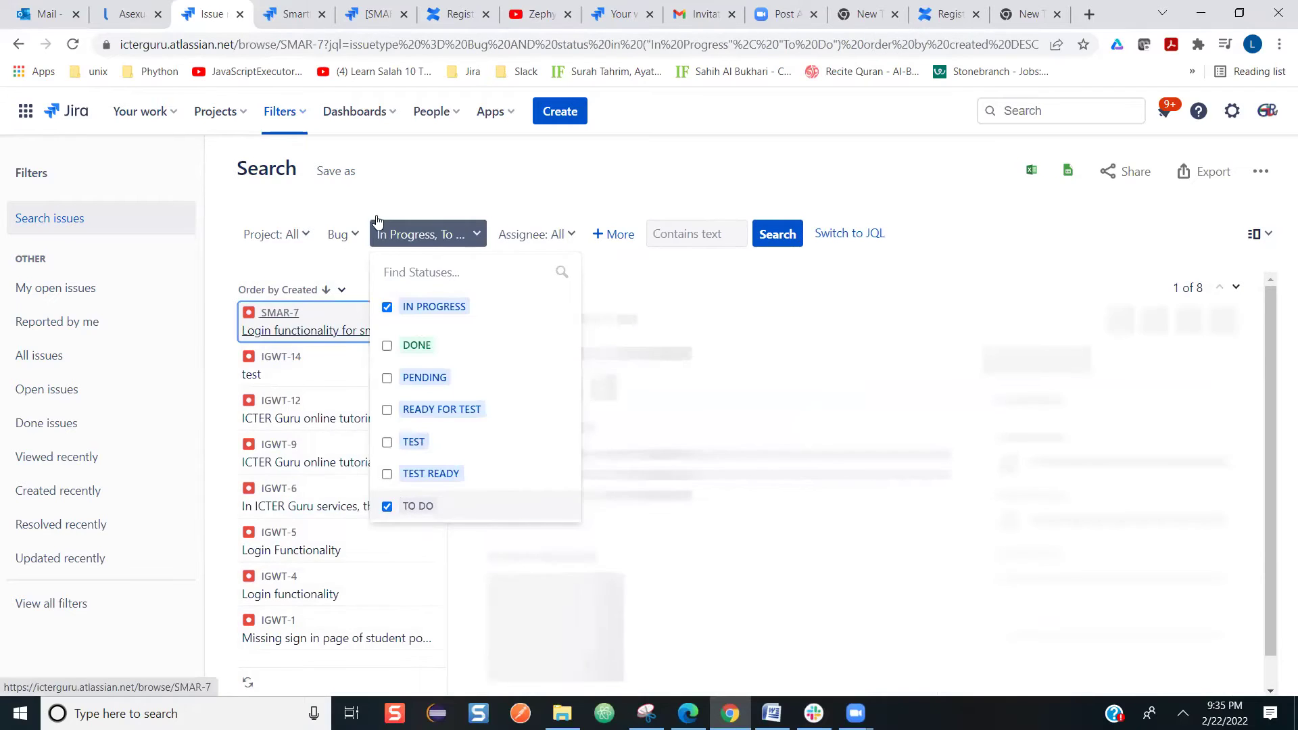
{"action": "left_click", "coordinate": [399, 181]}
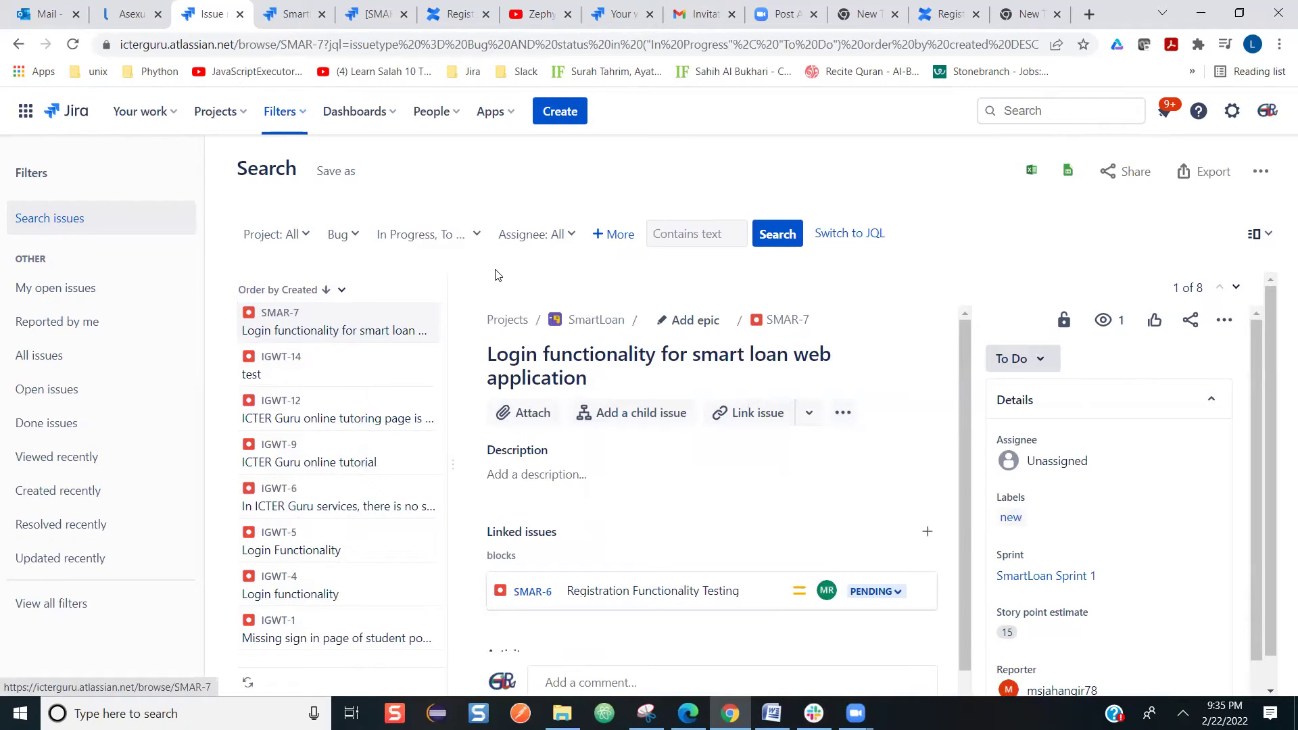
Step: Limit the bug search to issues assigned to ICTER Guru
{"action": "left_click", "coordinate": [573, 234]}
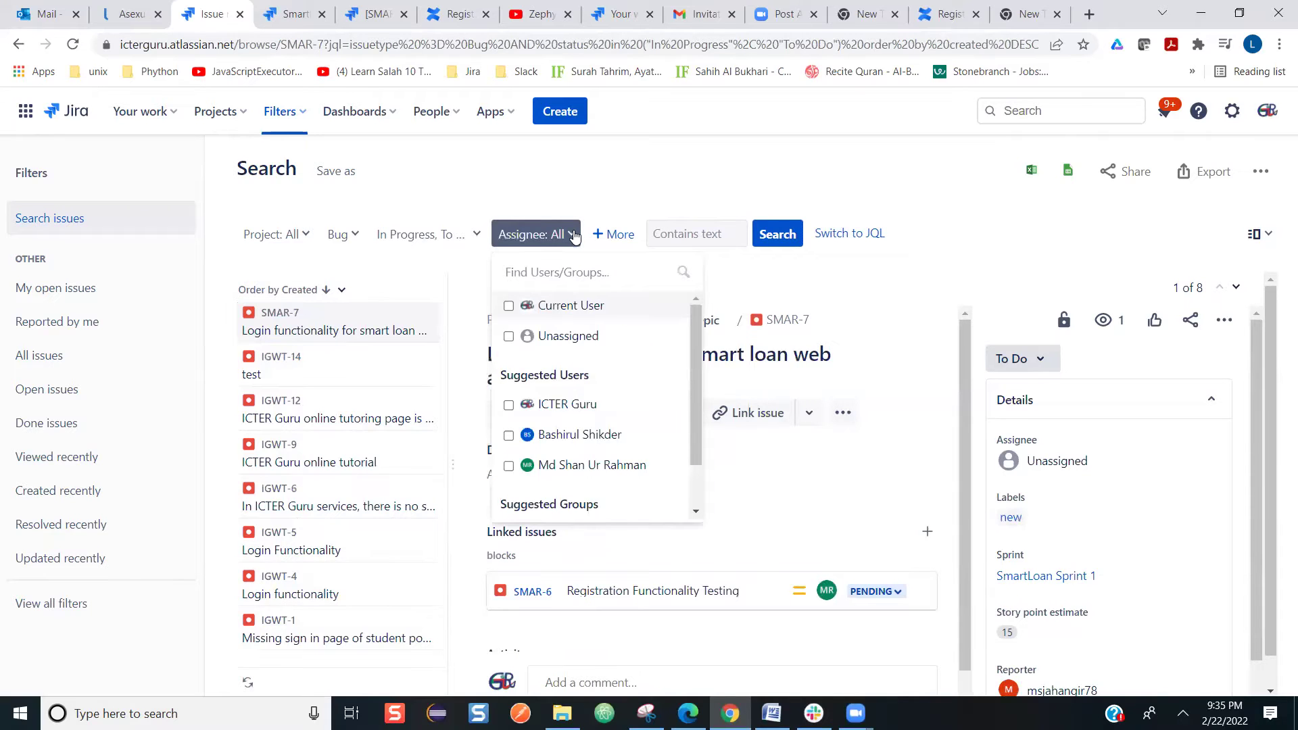
{"action": "left_click", "coordinate": [566, 406]}
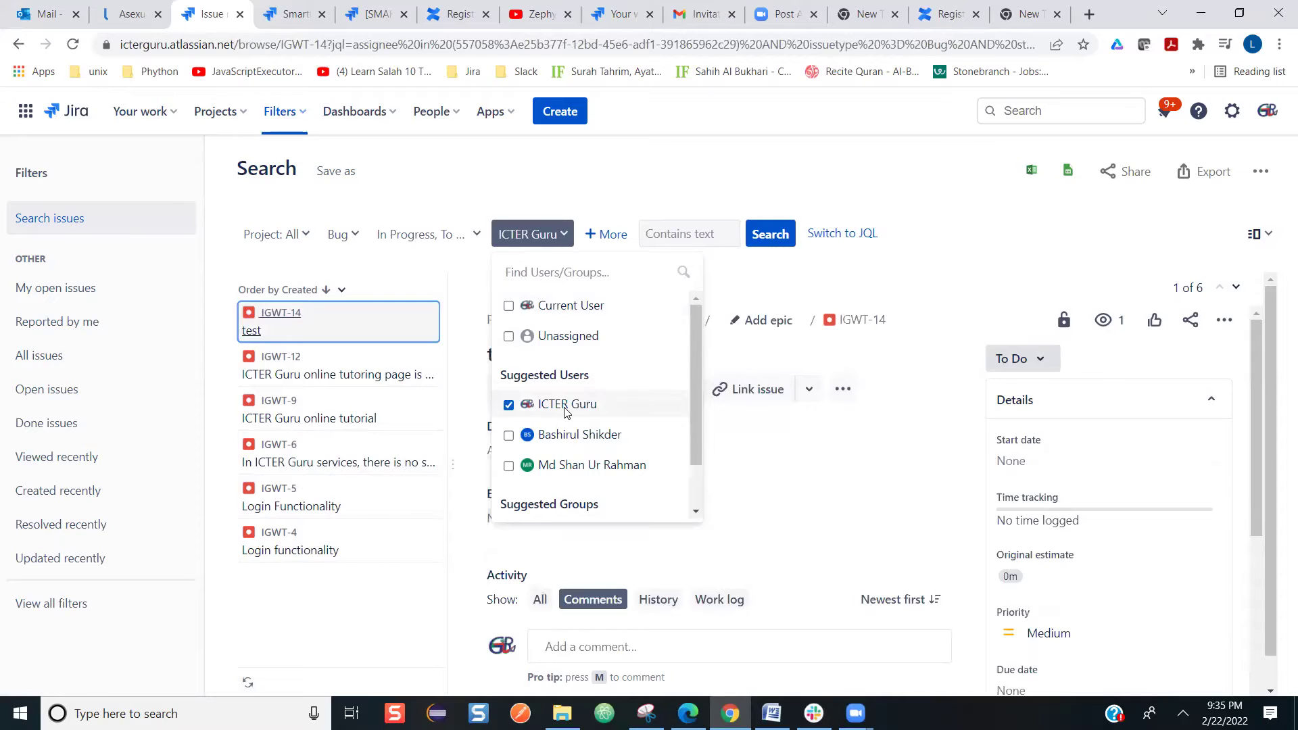
{"action": "left_click", "coordinate": [648, 177]}
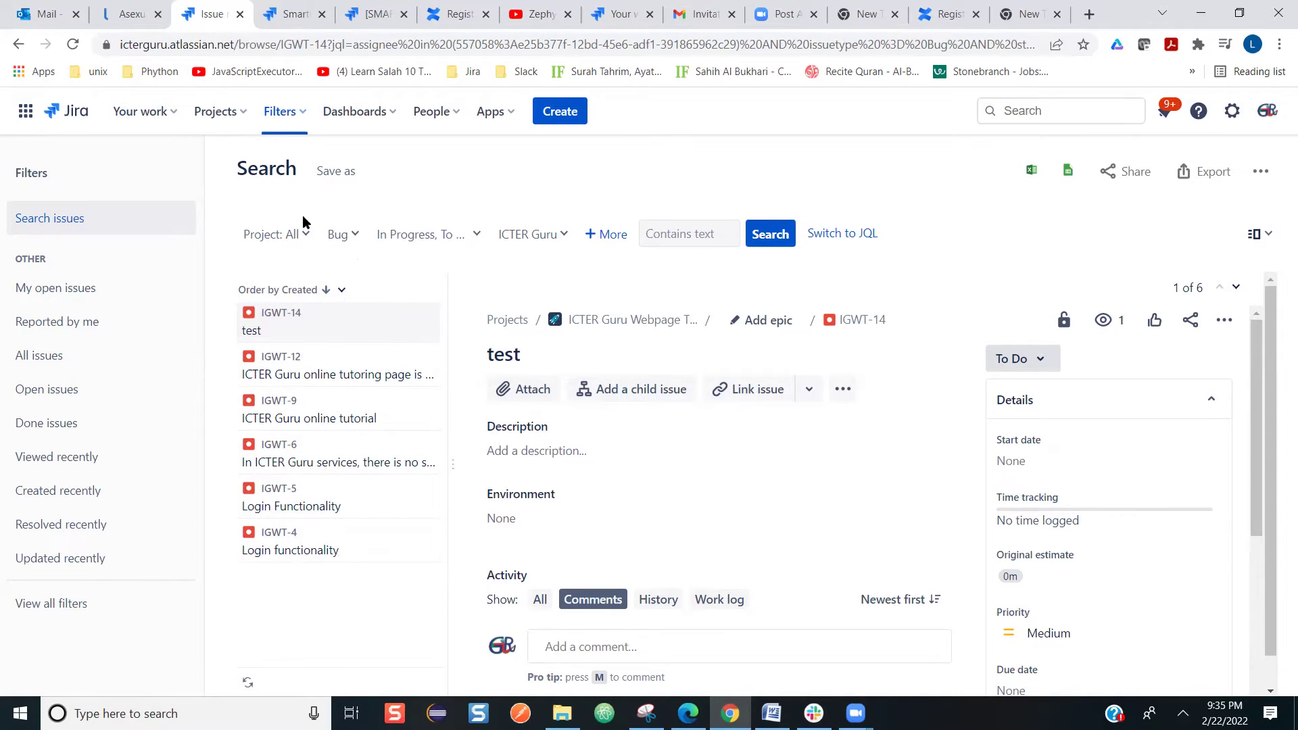
Step: Save the current search as a filter named BugICTERGURU
{"action": "left_click", "coordinate": [347, 172]}
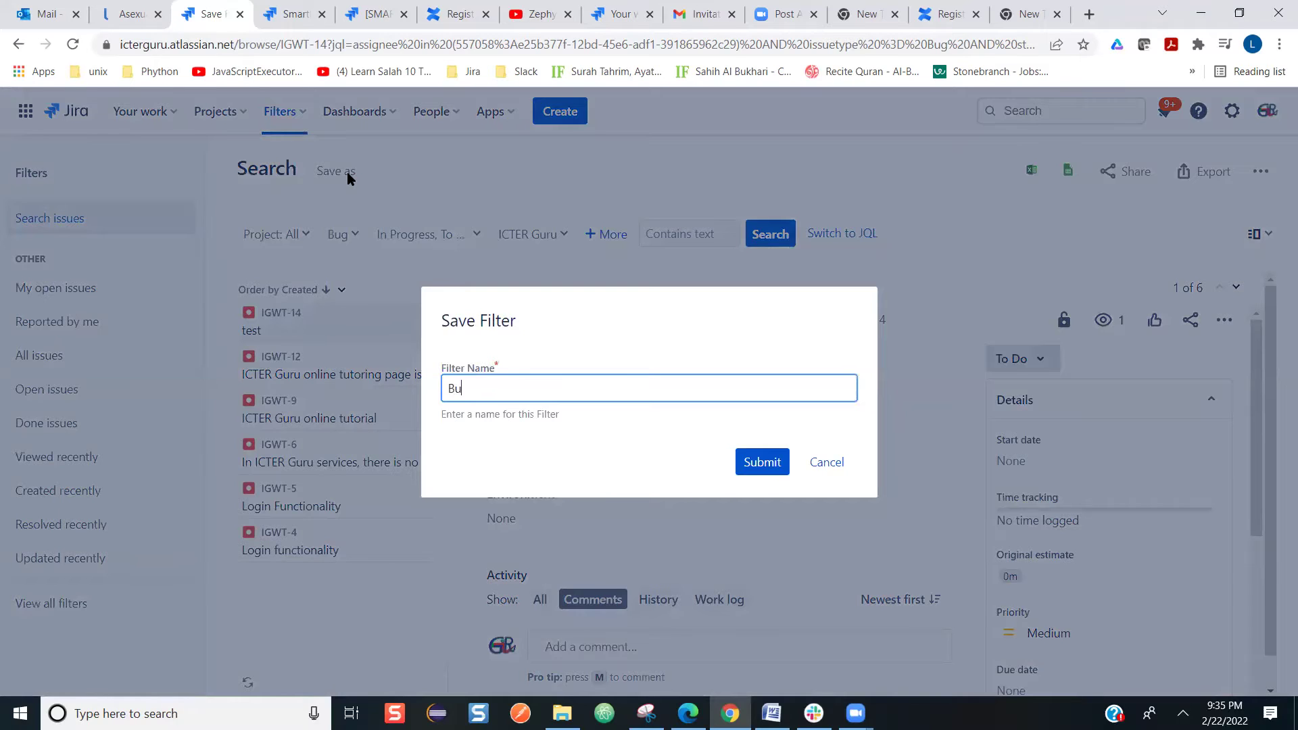
{"action": "type", "text": "Bug"}
{"action": "type", "text": "ICTERGURU"}
{"action": "left_click", "coordinate": [758, 459]}
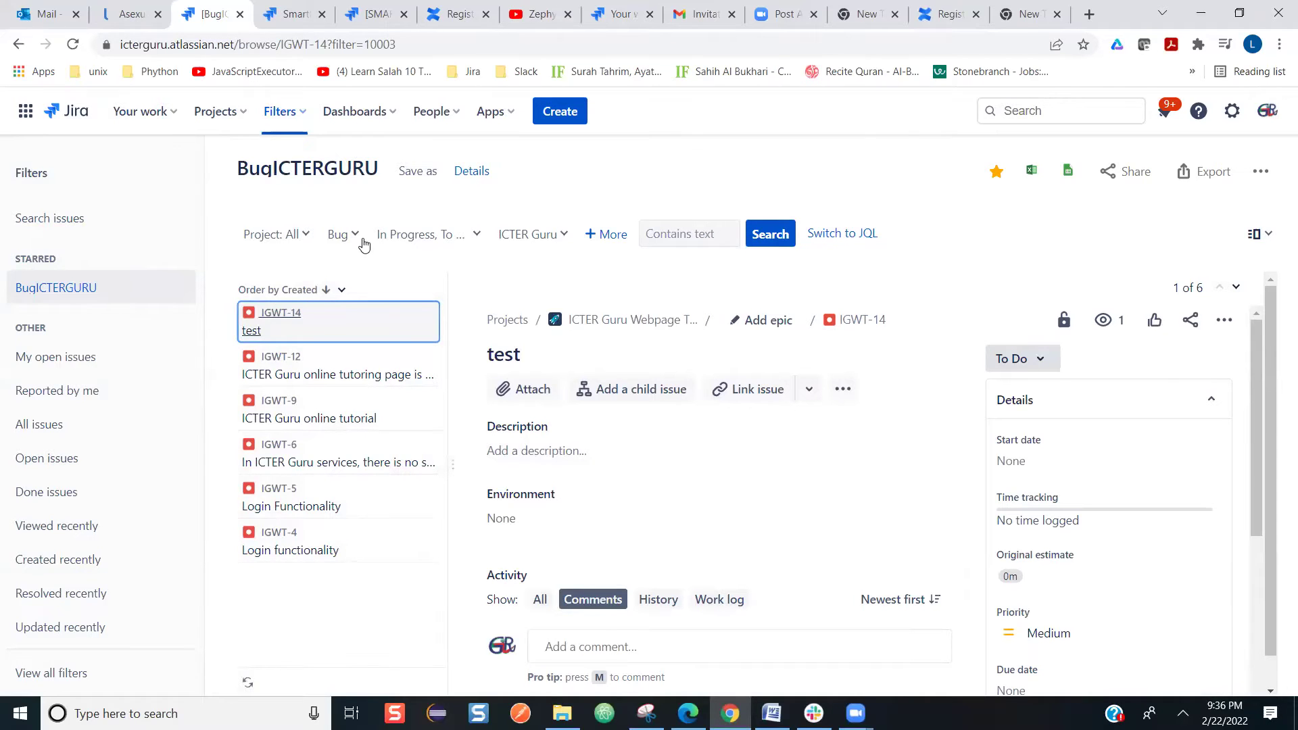
Step: Try removing the To Do and In Progress statuses from the saved filter, and go back to the search with both statuses
{"action": "left_click", "coordinate": [476, 237]}
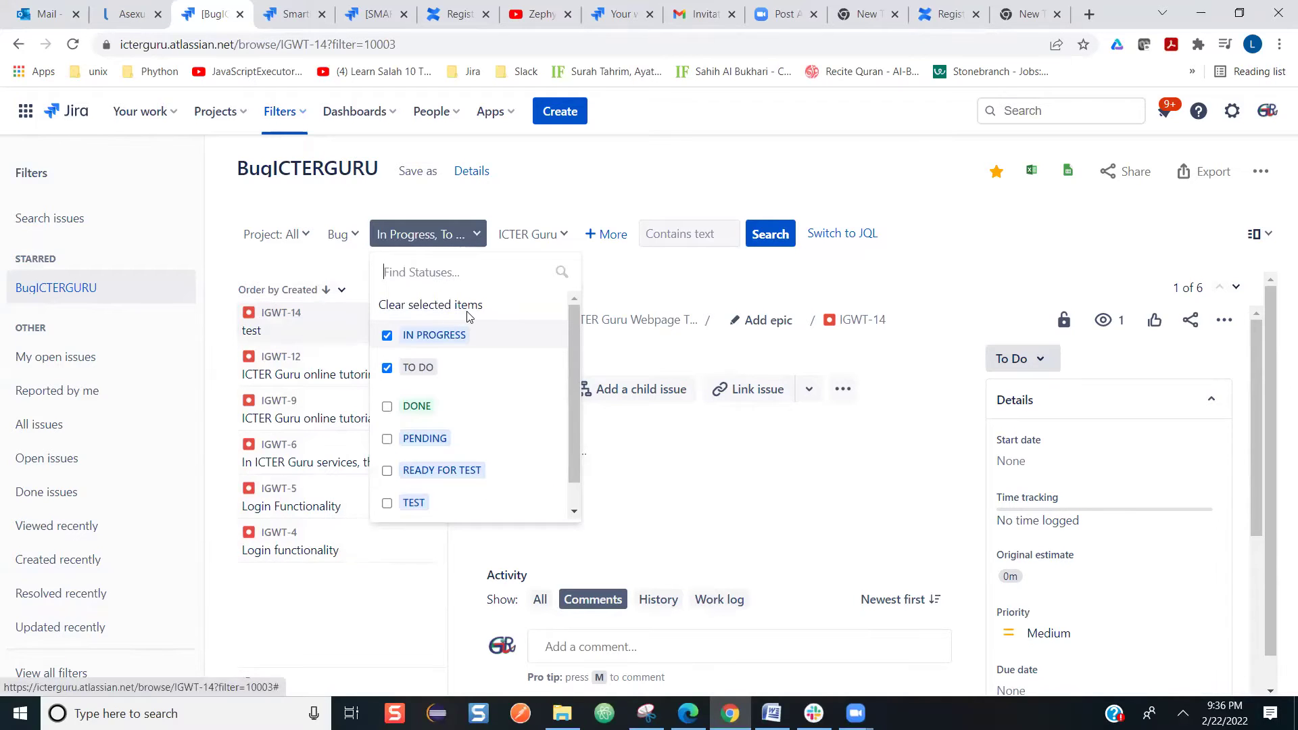
{"action": "left_click", "coordinate": [433, 371]}
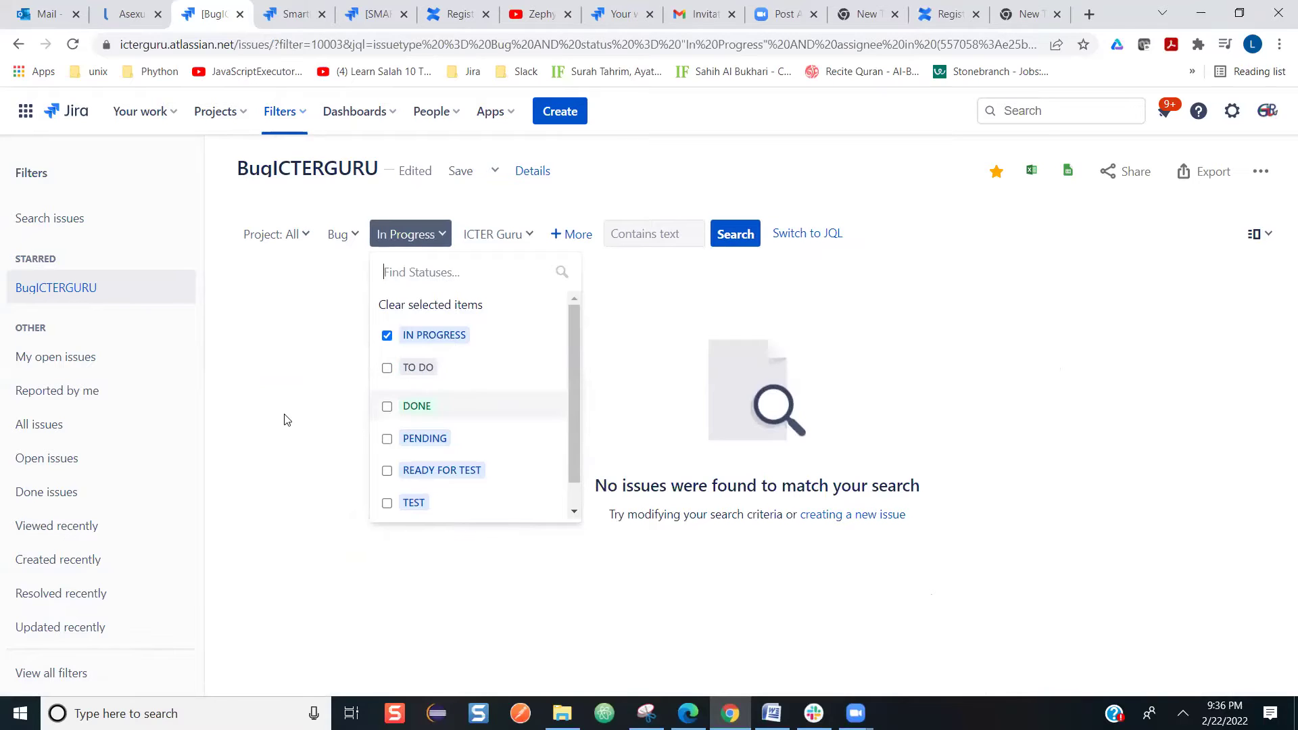
{"action": "left_click", "coordinate": [284, 417]}
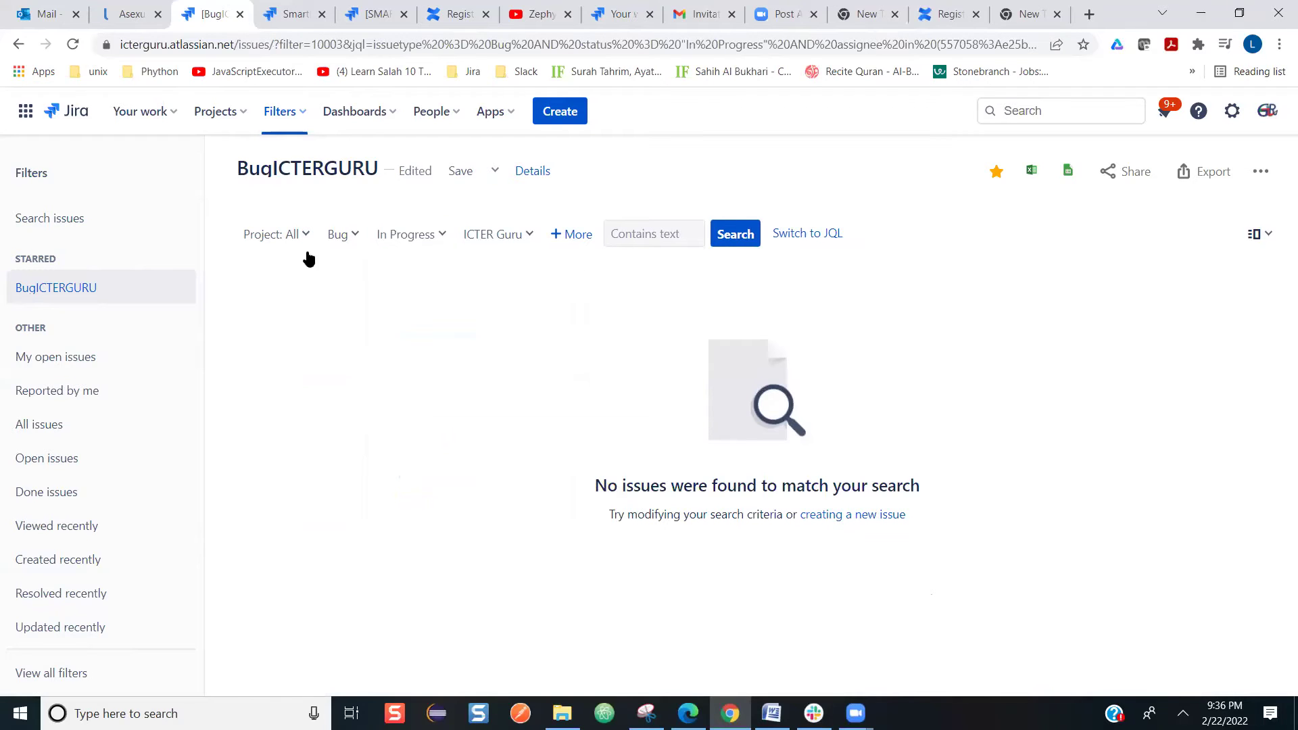
{"action": "left_click", "coordinate": [443, 241]}
{"action": "left_click", "coordinate": [434, 306]}
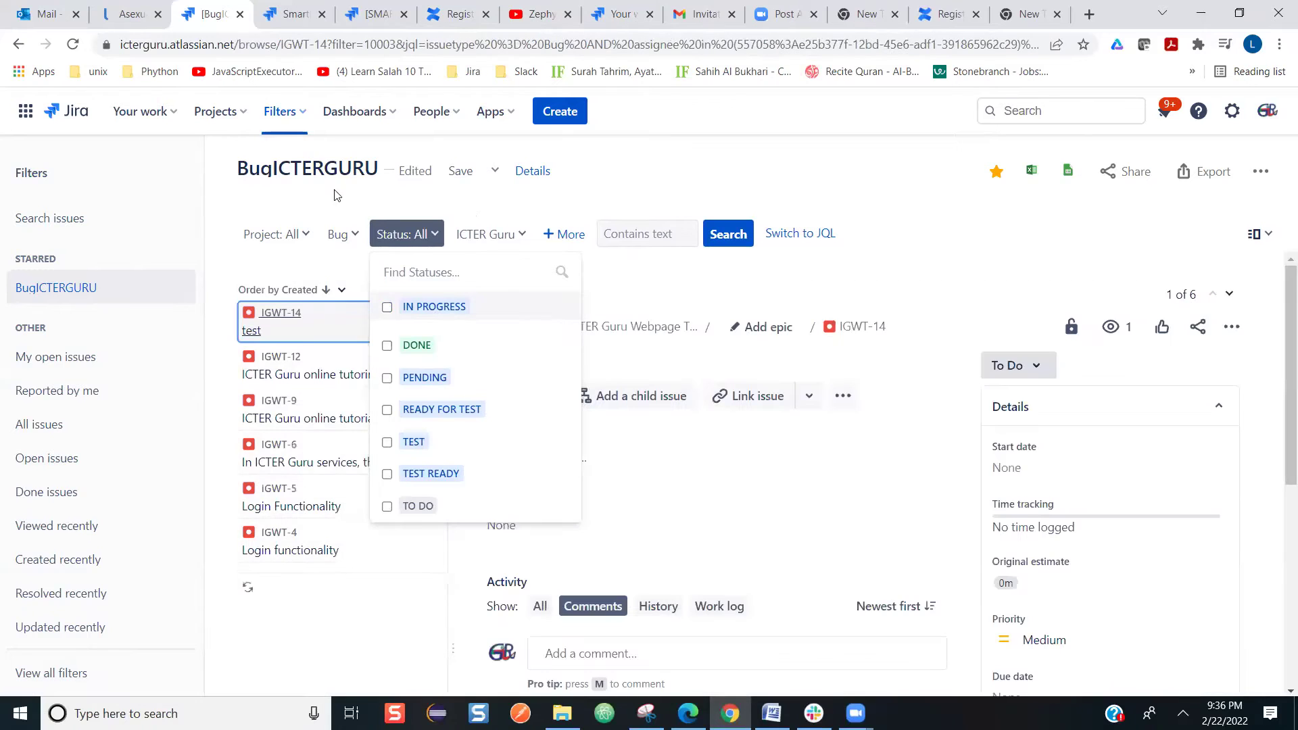
{"action": "left_click", "coordinate": [18, 45]}
{"action": "left_click", "coordinate": [19, 46]}
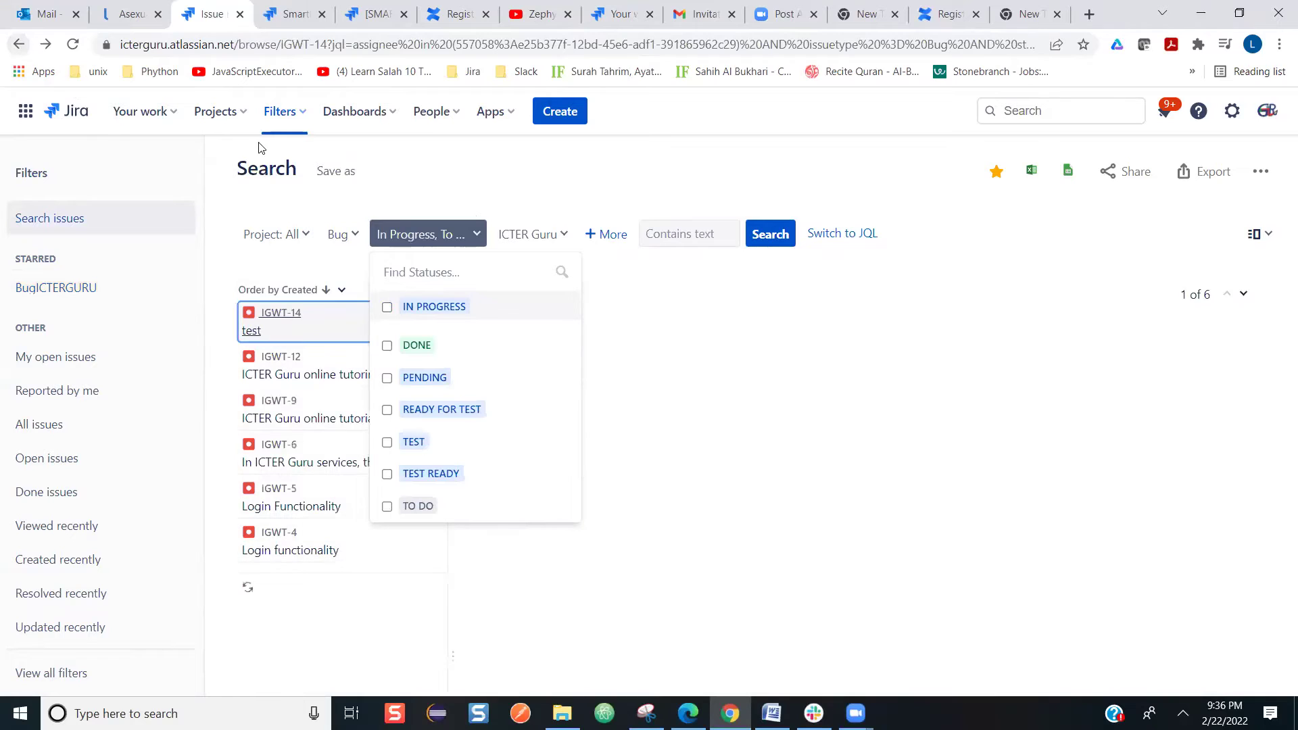
{"action": "left_click", "coordinate": [407, 160]}
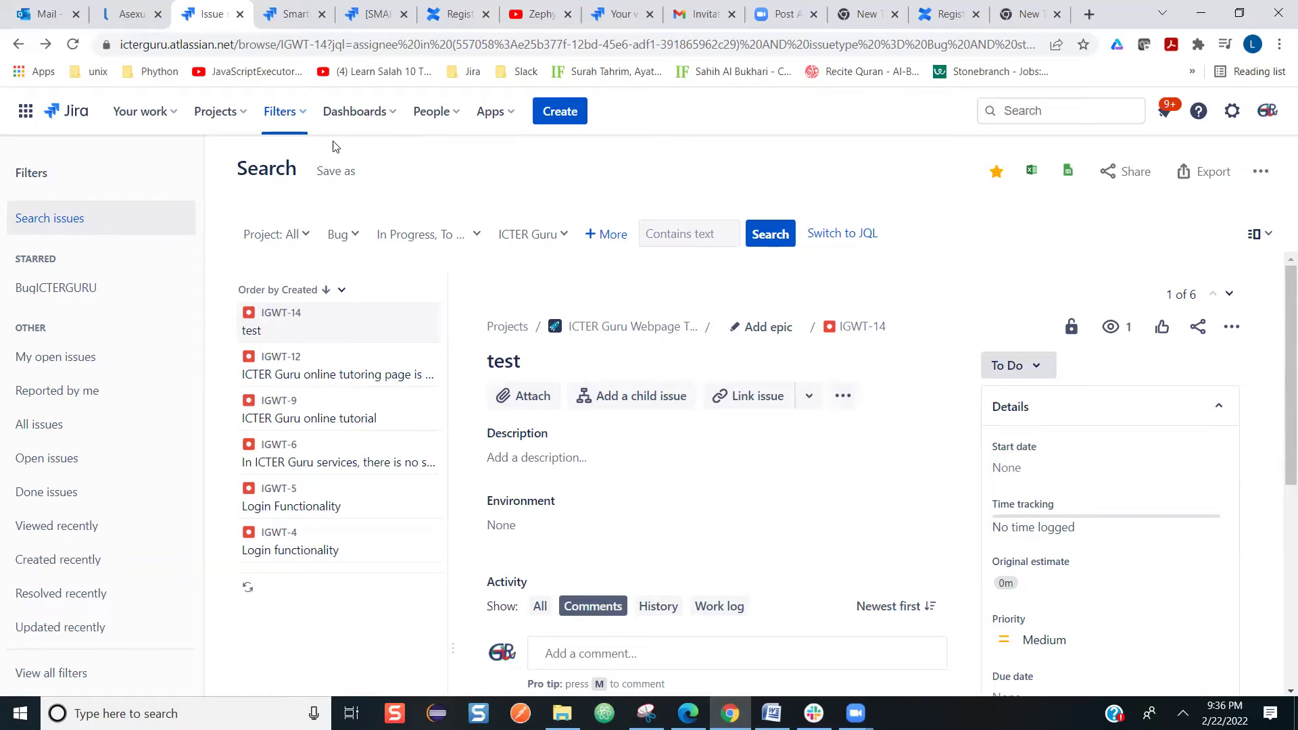
Step: Open the saved BugICTERGURU filter from the list of all filters
{"action": "left_click", "coordinate": [303, 116]}
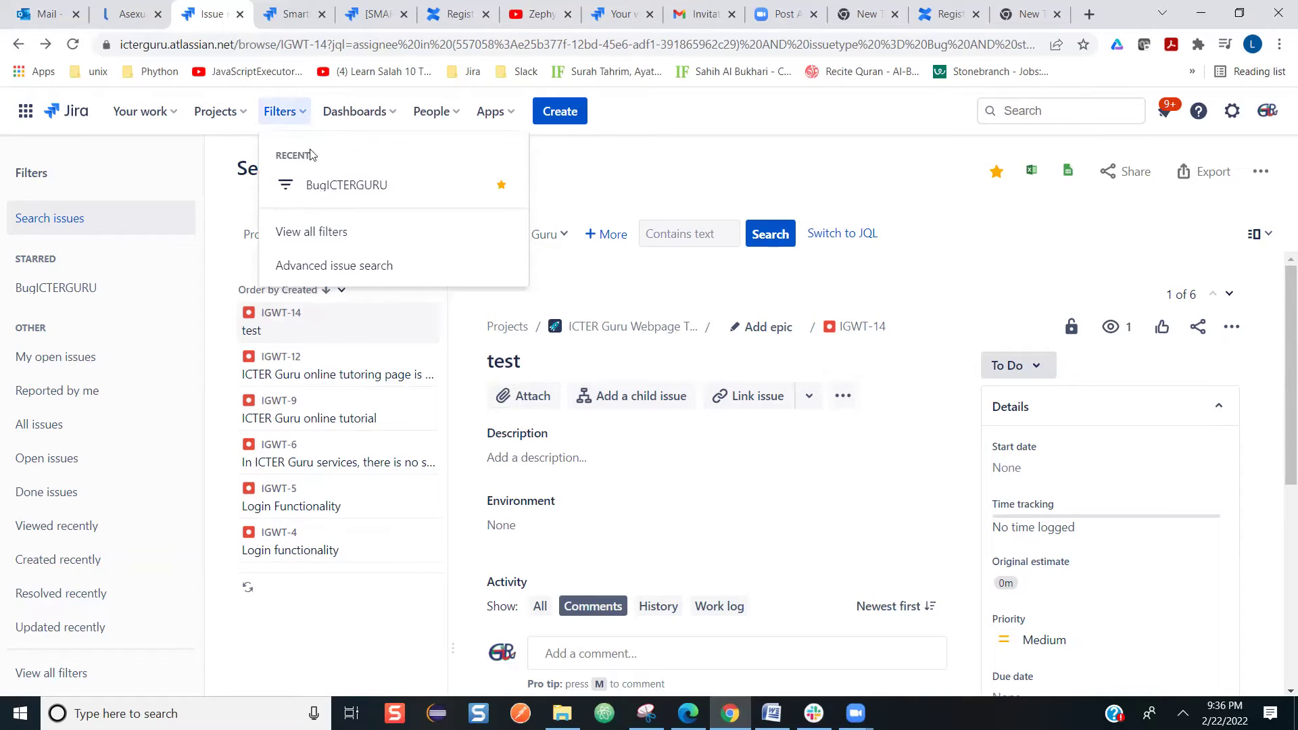
{"action": "left_click", "coordinate": [332, 237]}
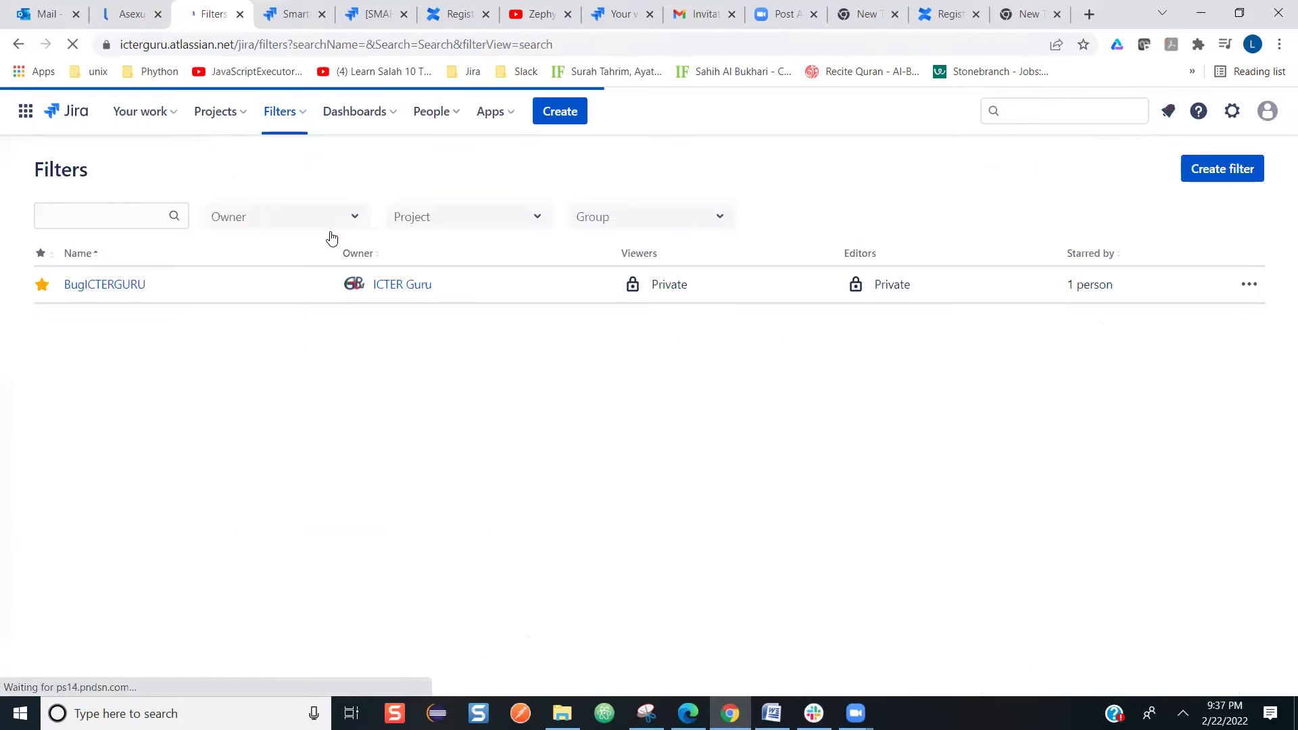
{"action": "left_click", "coordinate": [119, 285]}
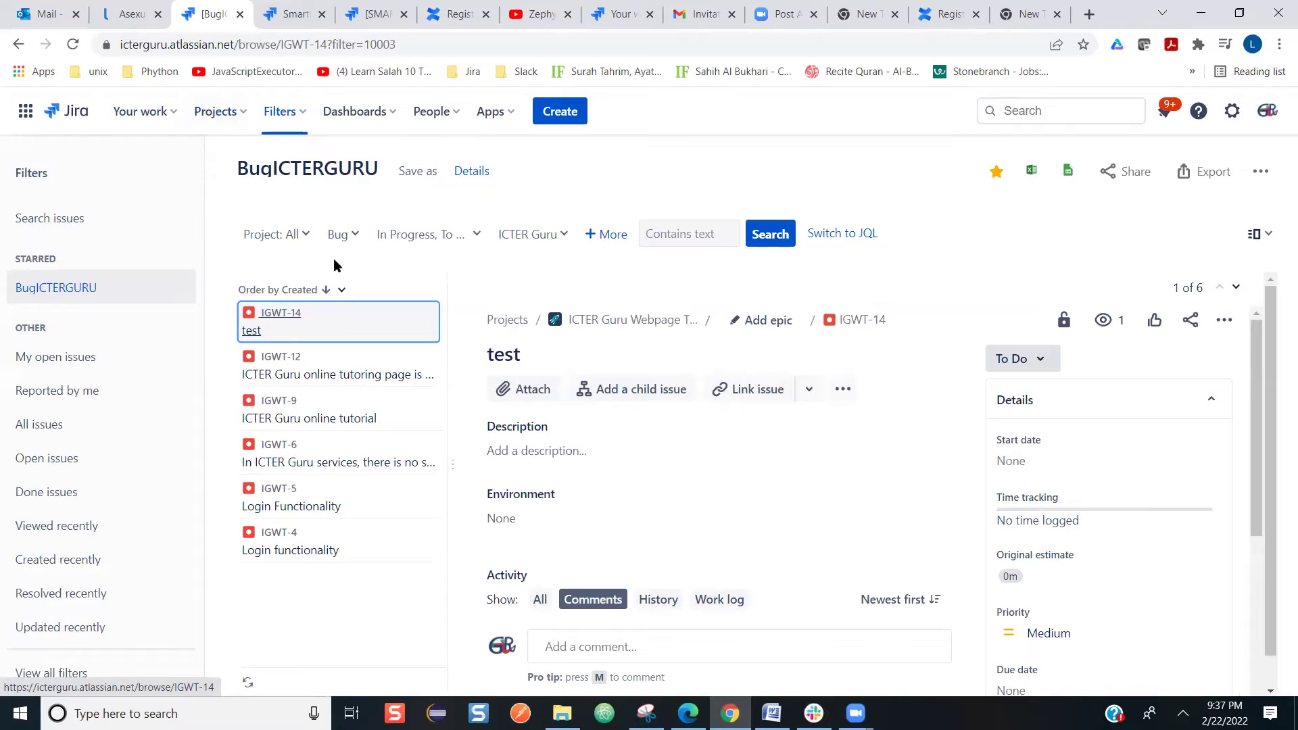
{"action": "left_click", "coordinate": [304, 113]}
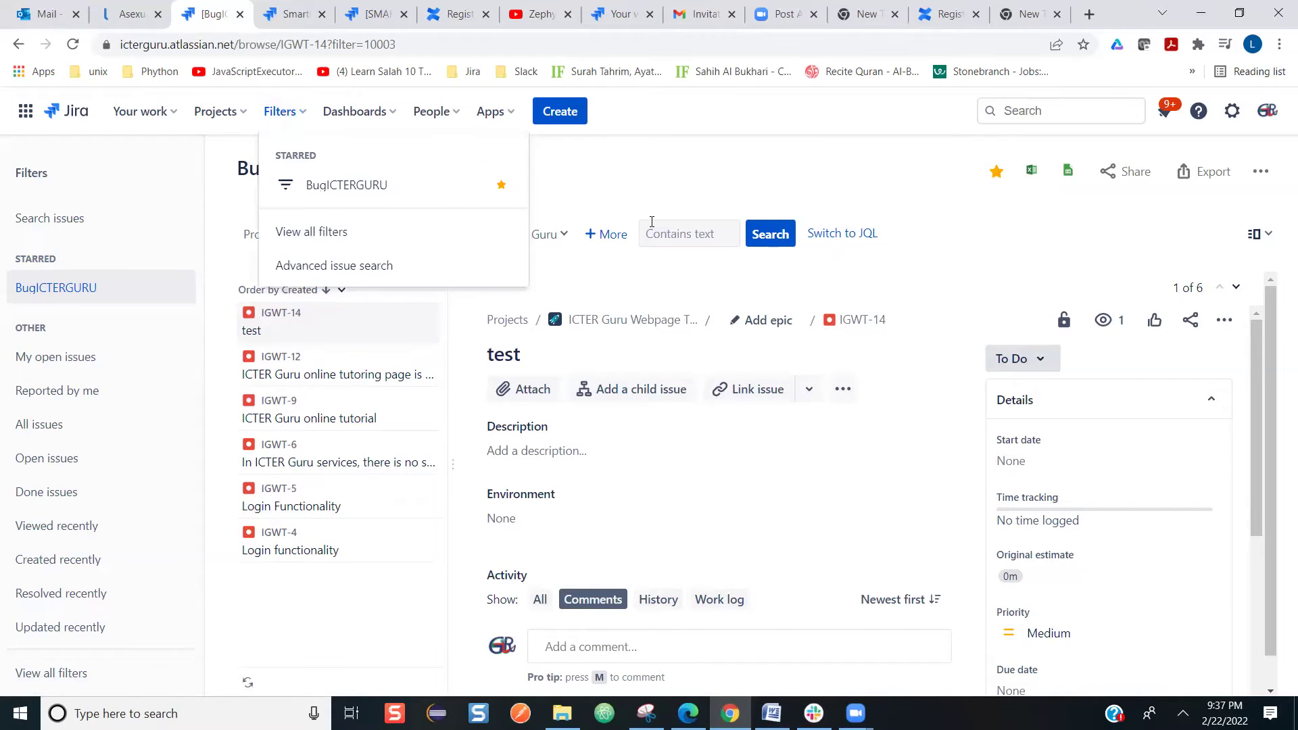
{"action": "left_click", "coordinate": [618, 176]}
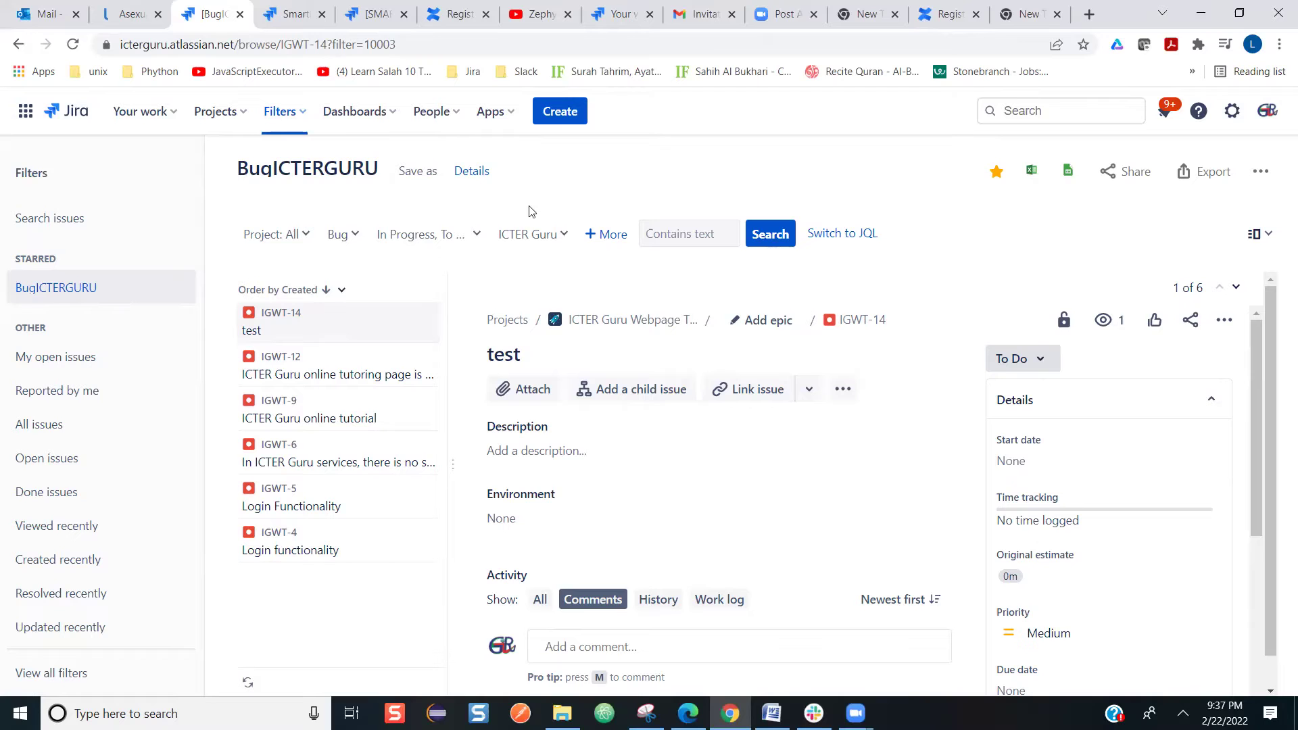
{"action": "left_click", "coordinate": [563, 114]}
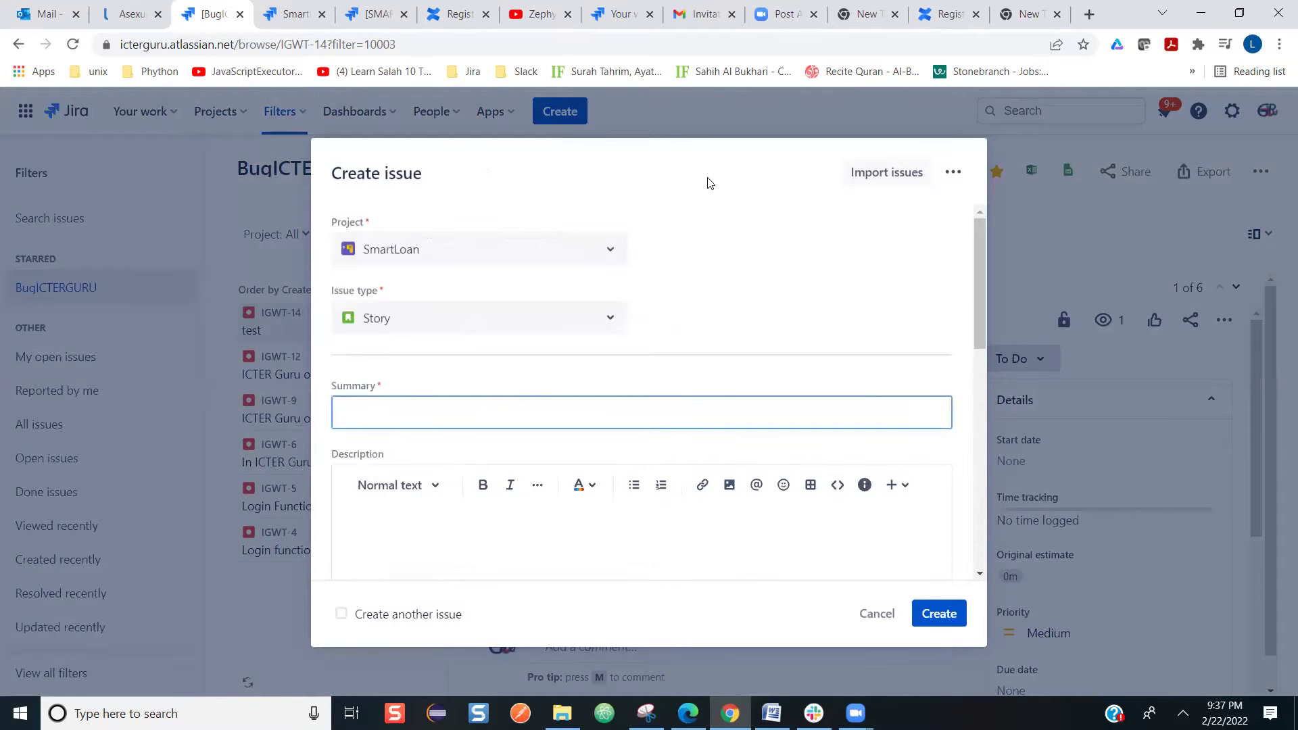
{"action": "left_click", "coordinate": [874, 613]}
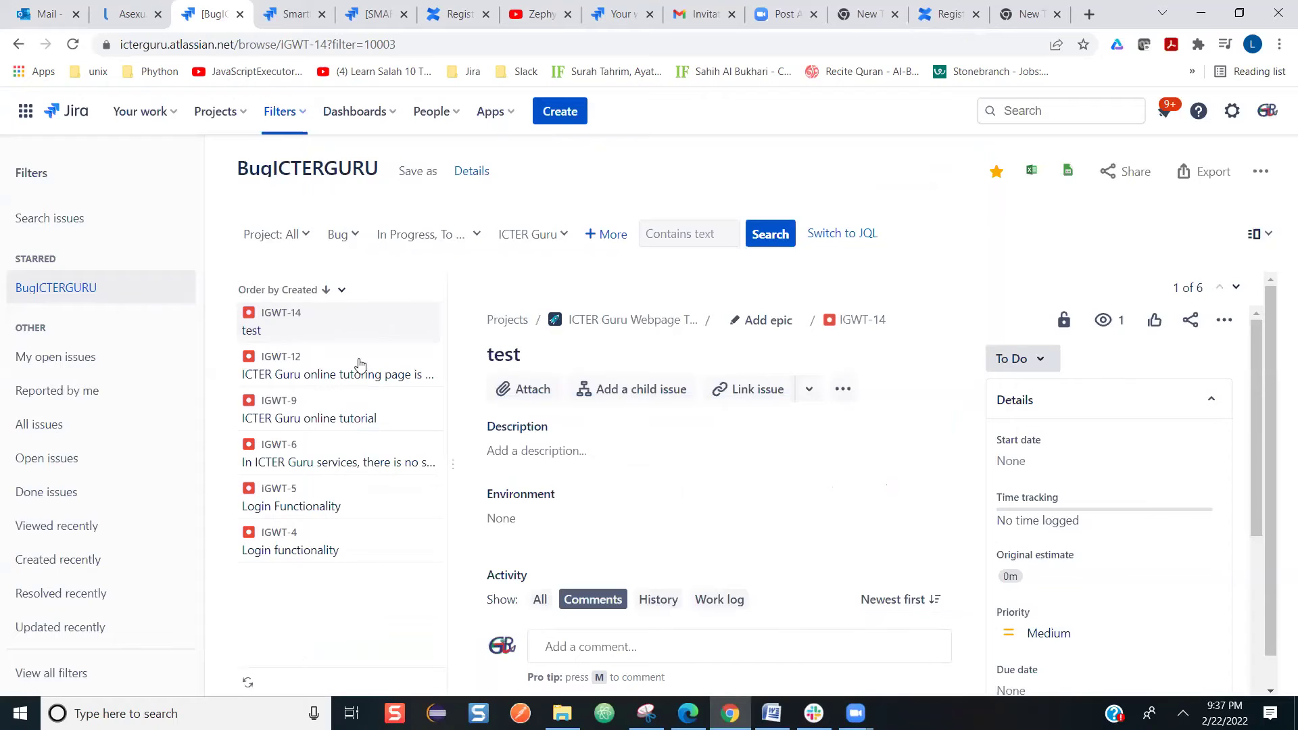
Step: Create a bug with the summary "Net Test bug" in the ICTER Guru Webpage Testing project
{"action": "left_click", "coordinate": [226, 117]}
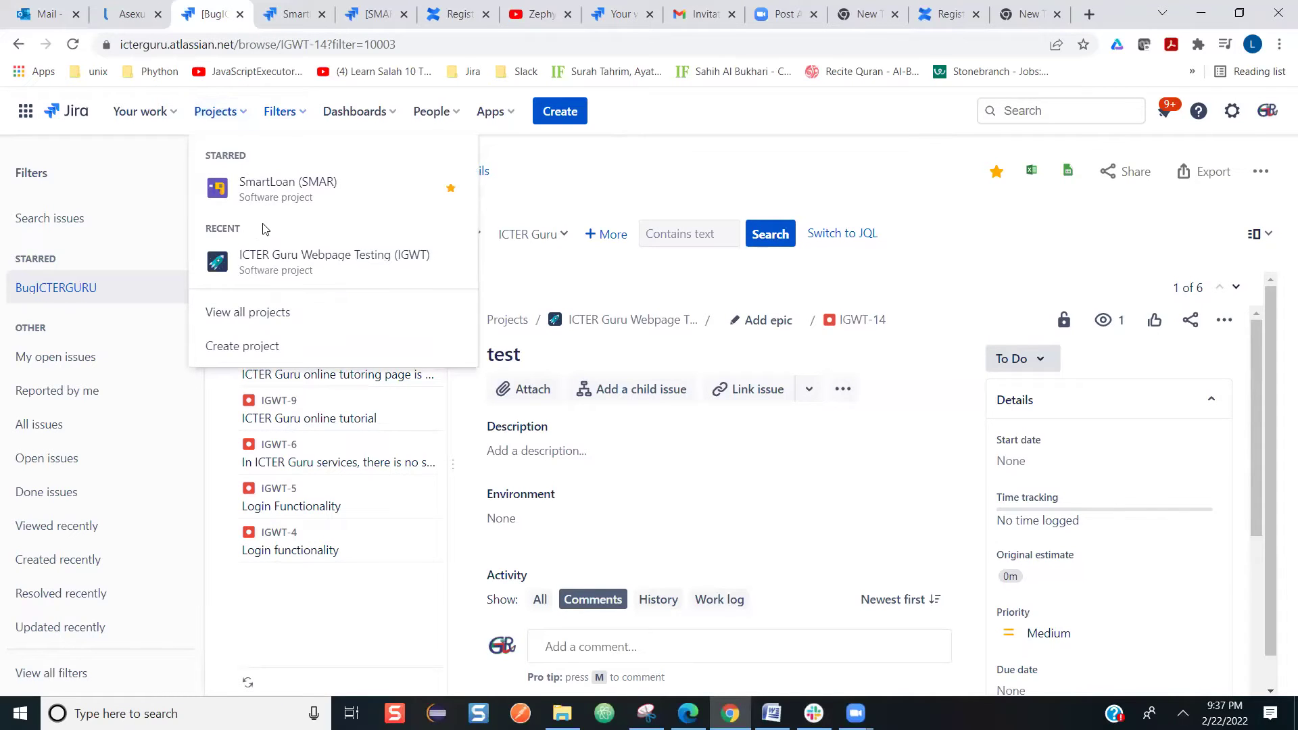
{"action": "left_click", "coordinate": [267, 254]}
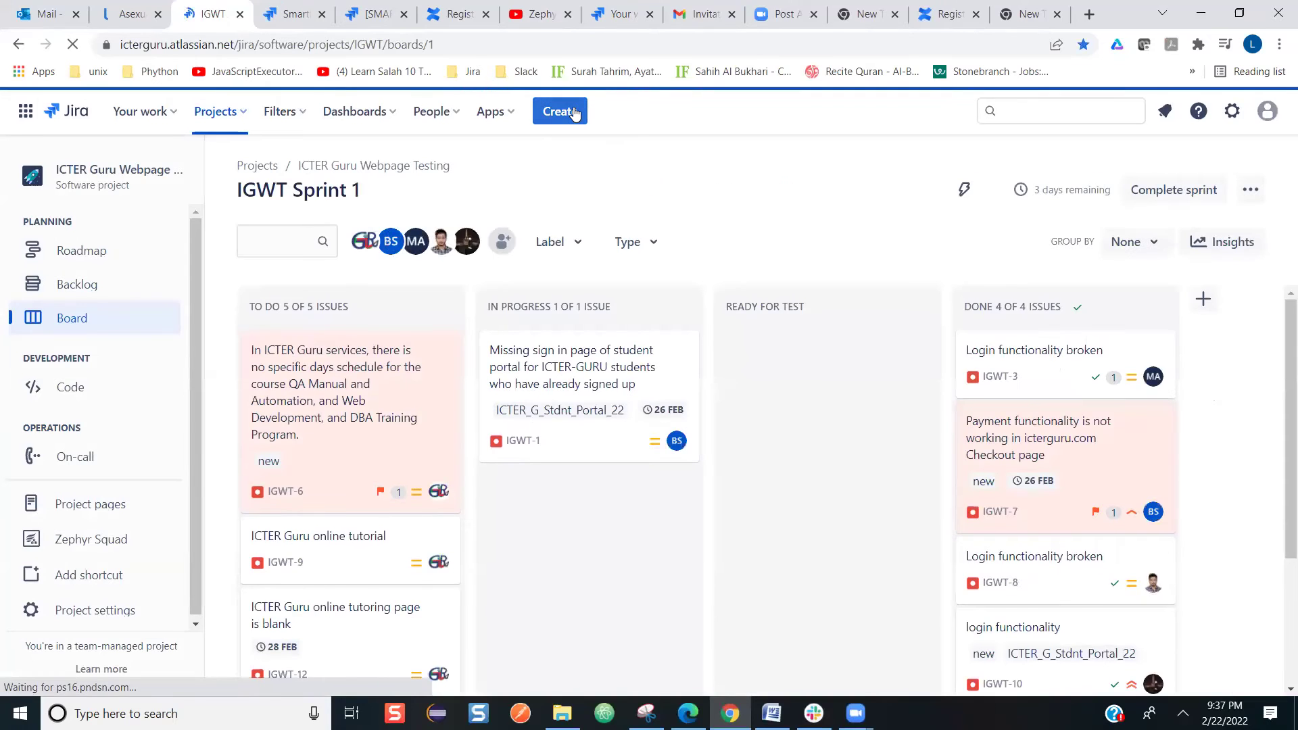
{"action": "left_click", "coordinate": [573, 112]}
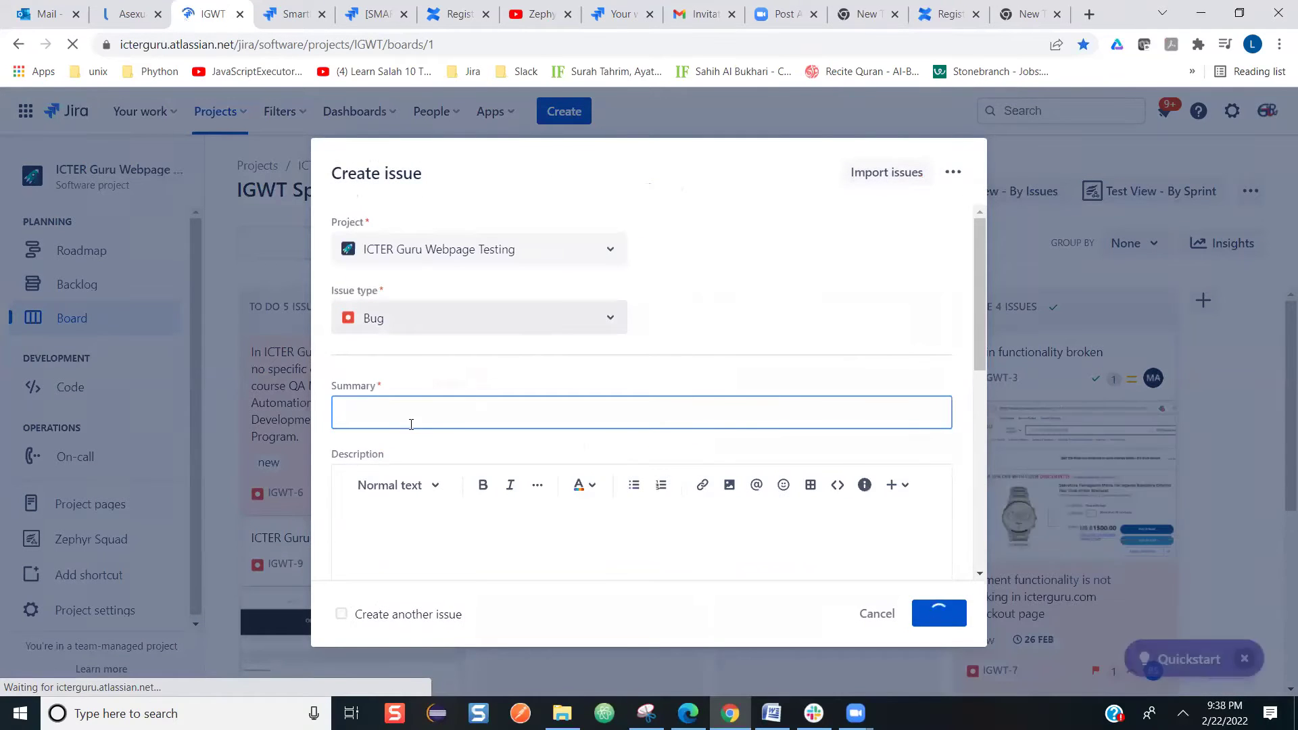
{"action": "left_click", "coordinate": [401, 416]}
{"action": "type", "text": "N"}
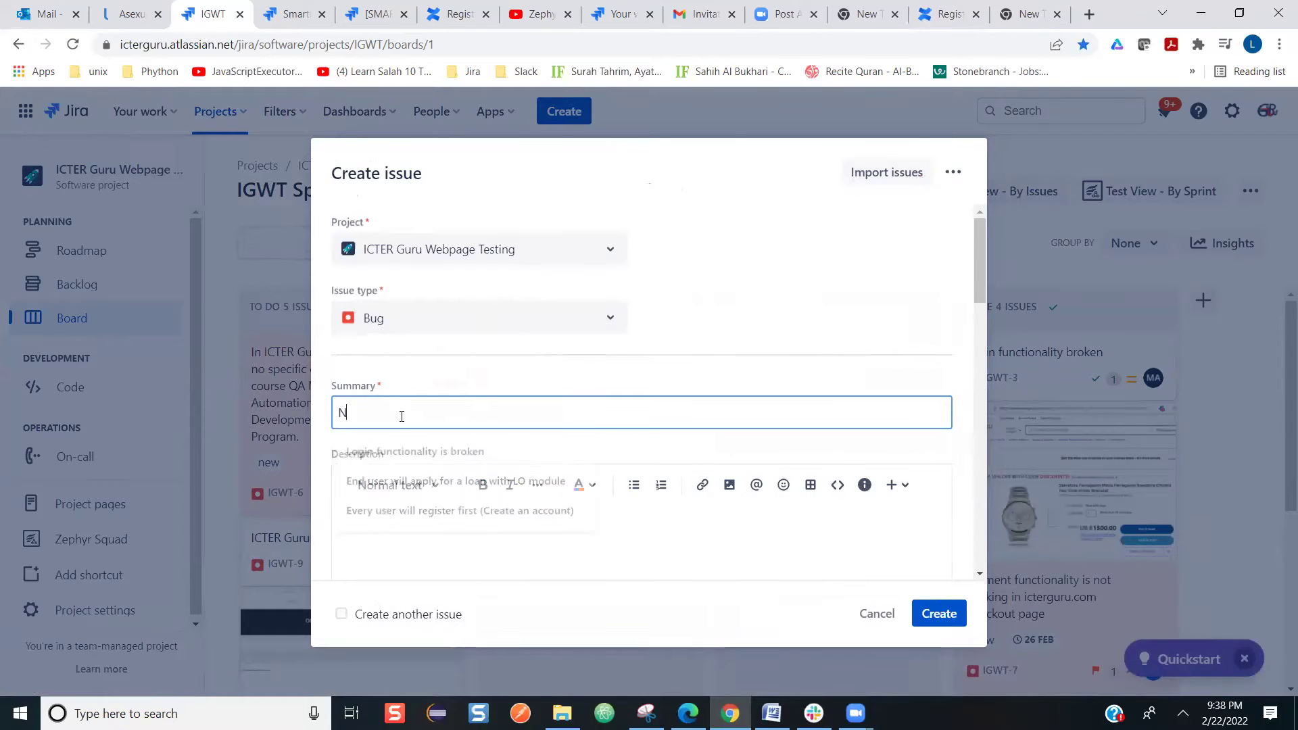
{"action": "type", "text": "et Test"}
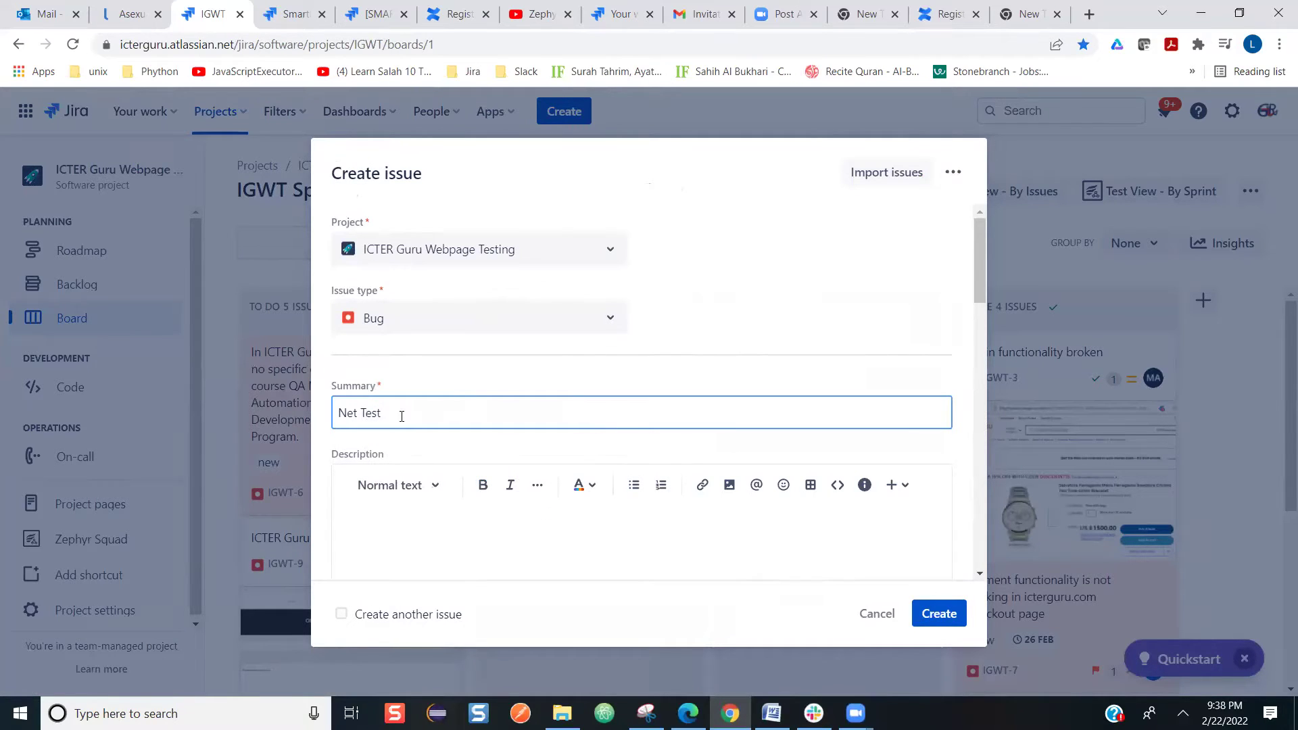
{"action": "type", "text": " bug"}
{"action": "left_click", "coordinate": [923, 606]}
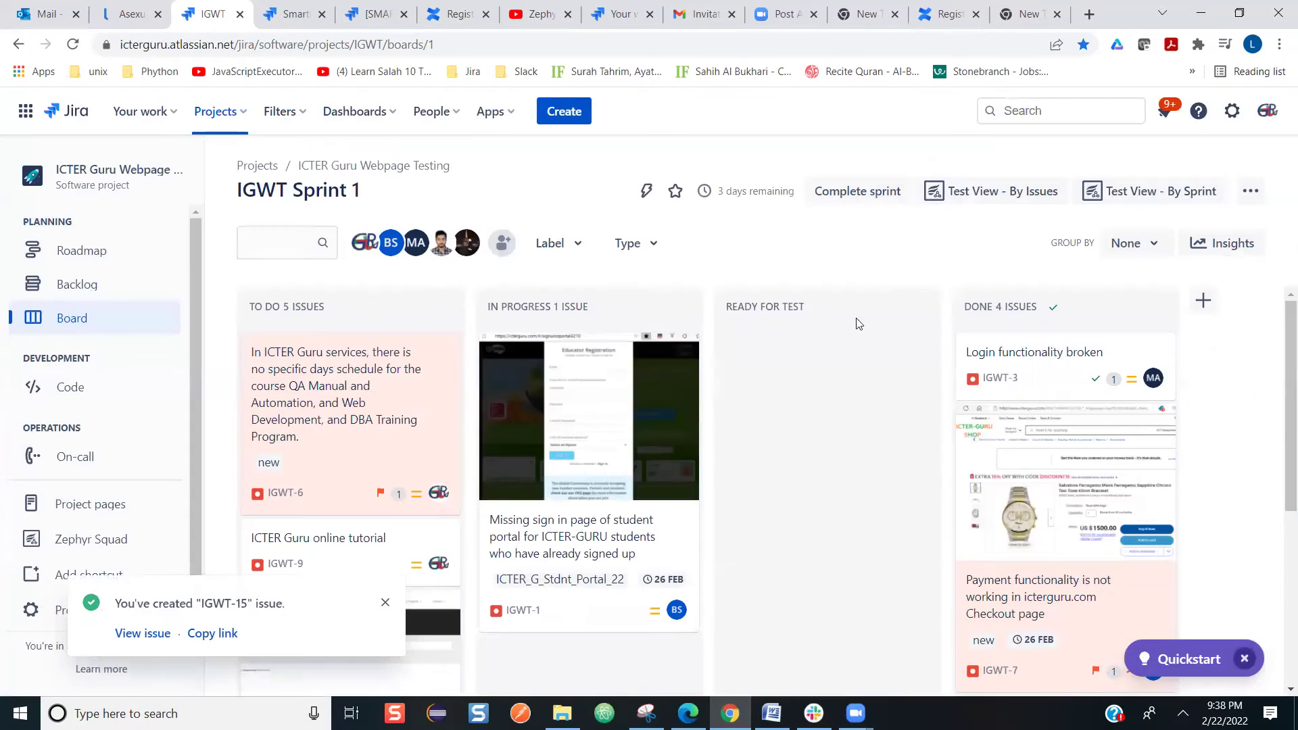
Step: Open the BugICTERGURU filter from the list of all filters and check its assignee selection
{"action": "left_click", "coordinate": [302, 116]}
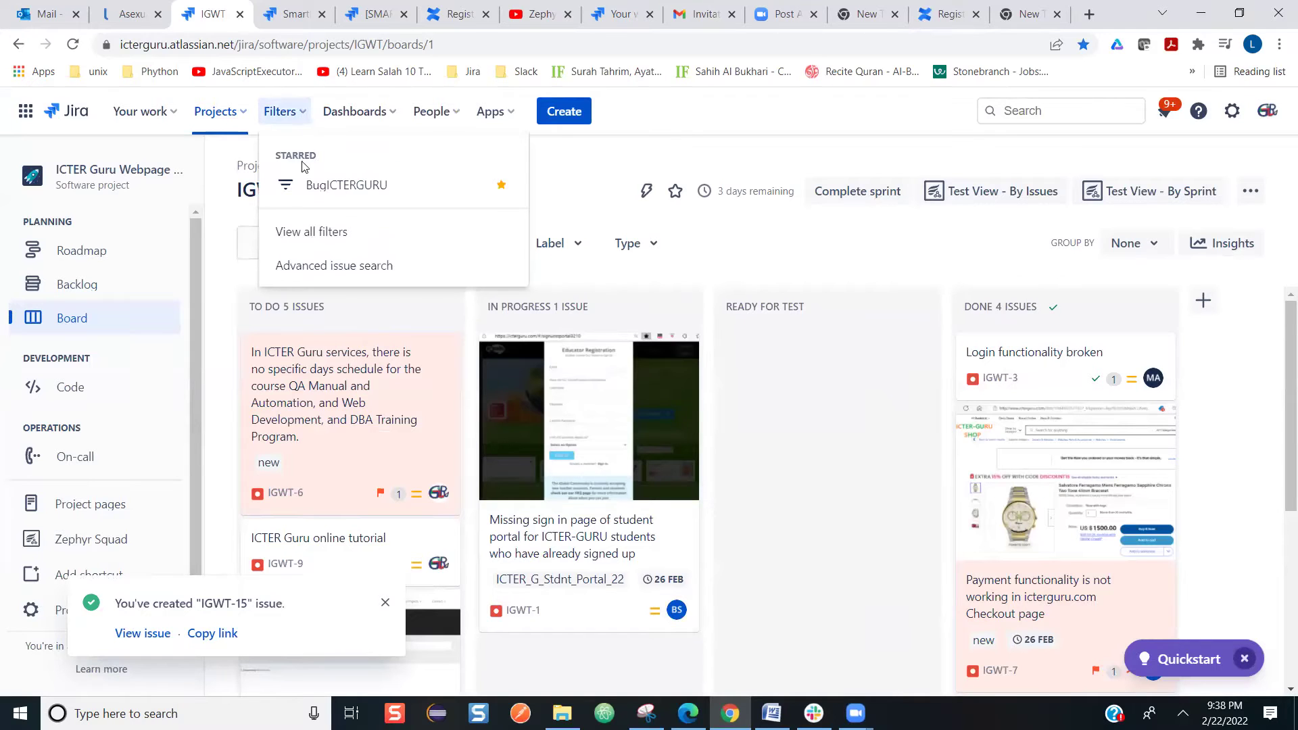
{"action": "left_click", "coordinate": [312, 235]}
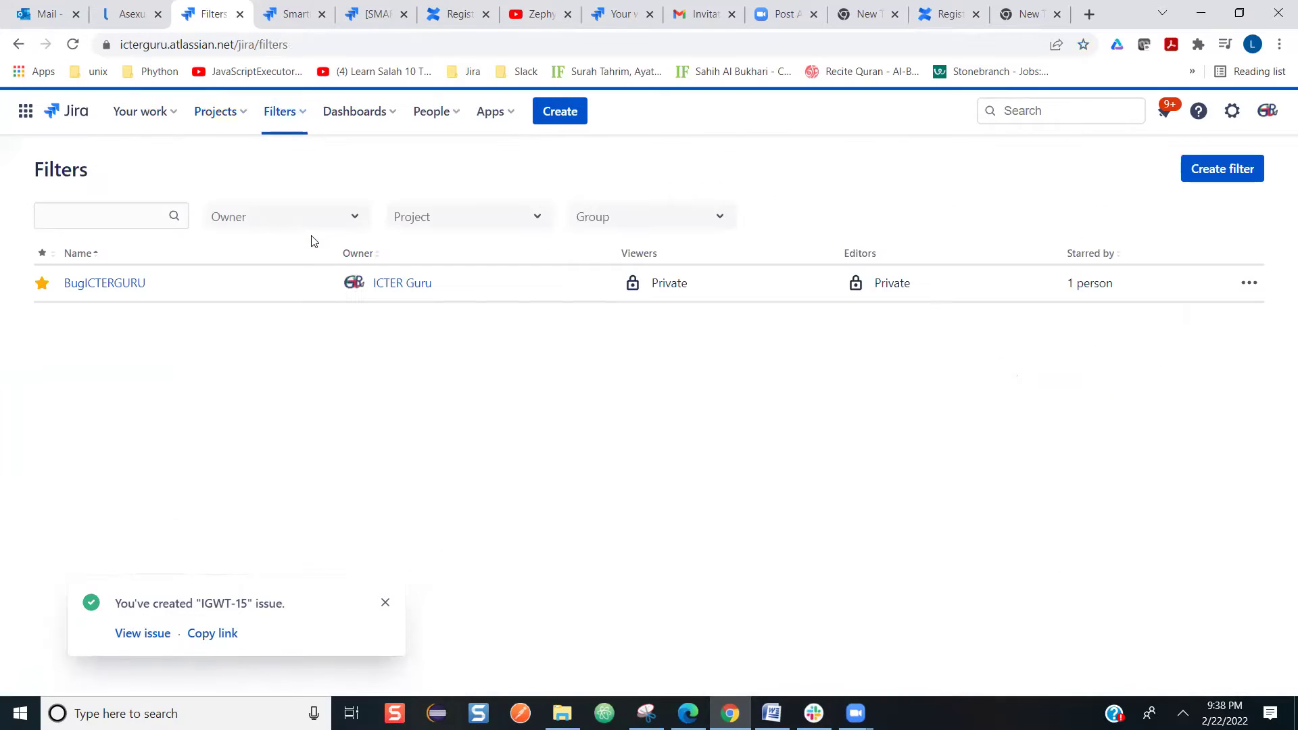
{"action": "left_click", "coordinate": [137, 285]}
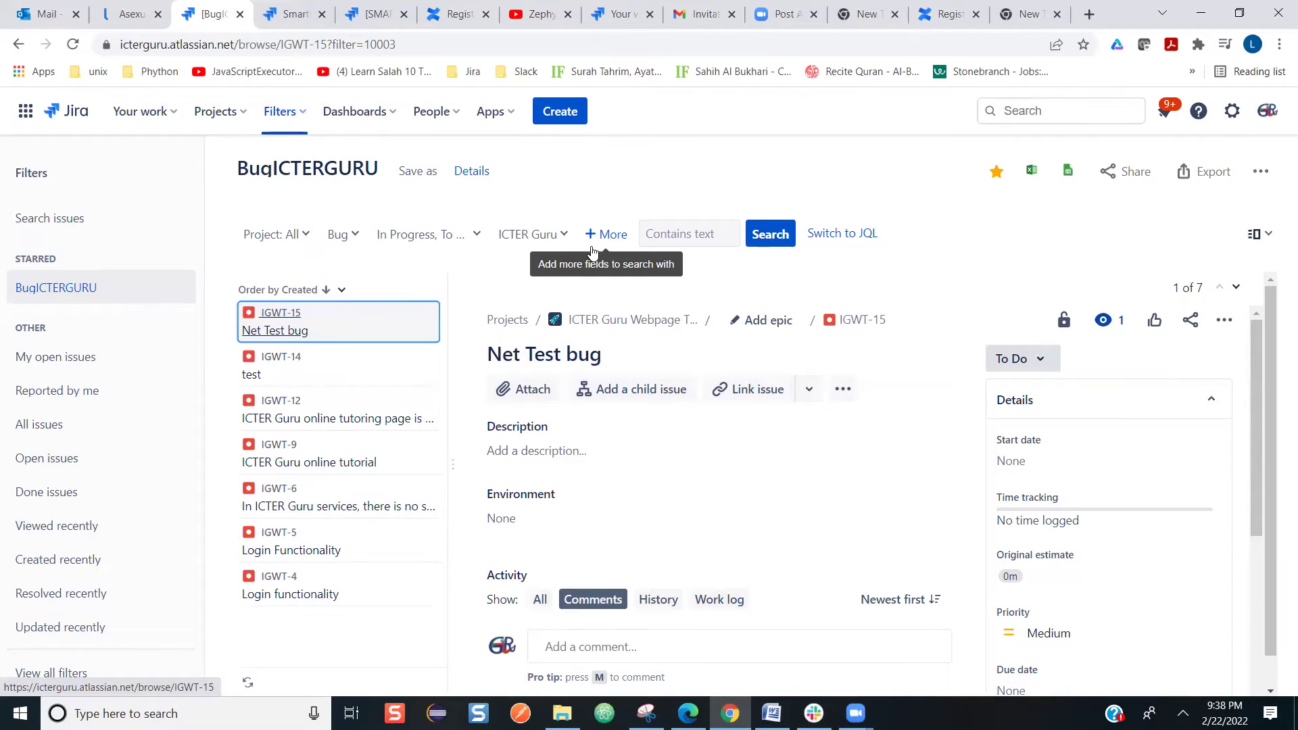
{"action": "left_click", "coordinate": [565, 235]}
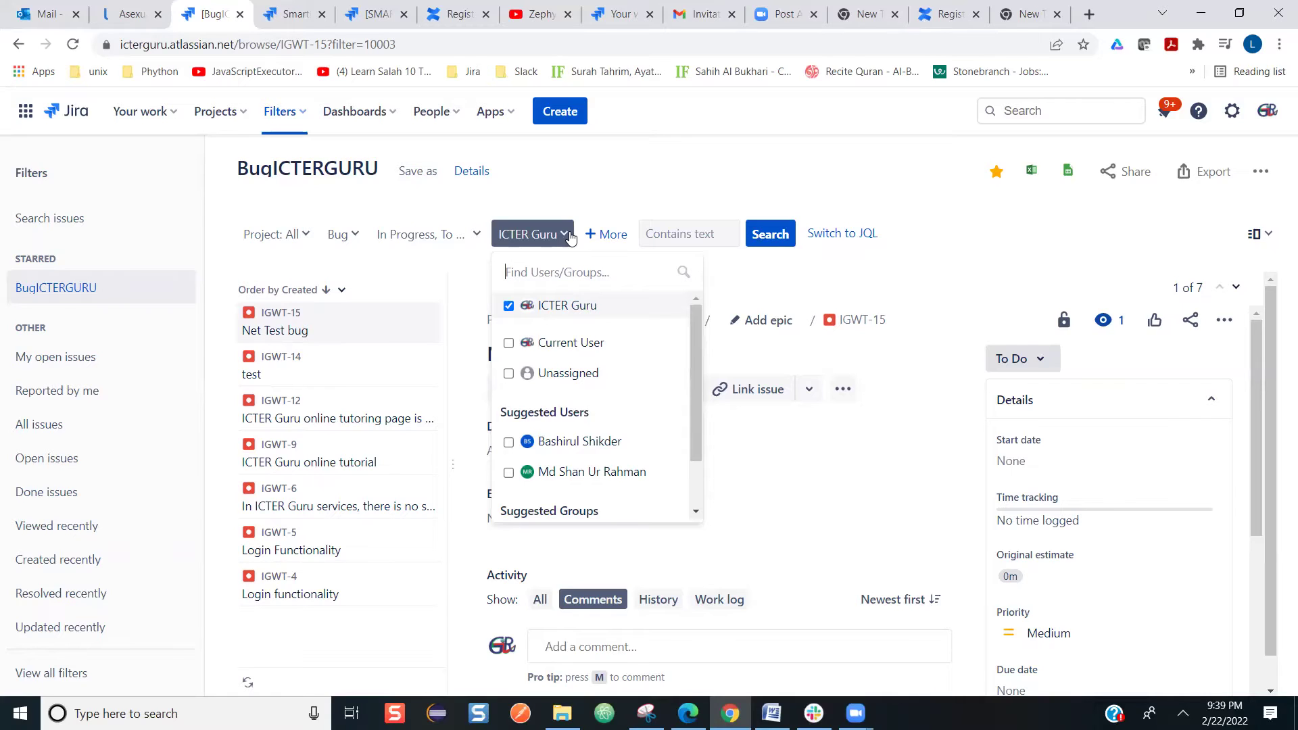
{"action": "left_click", "coordinate": [625, 177]}
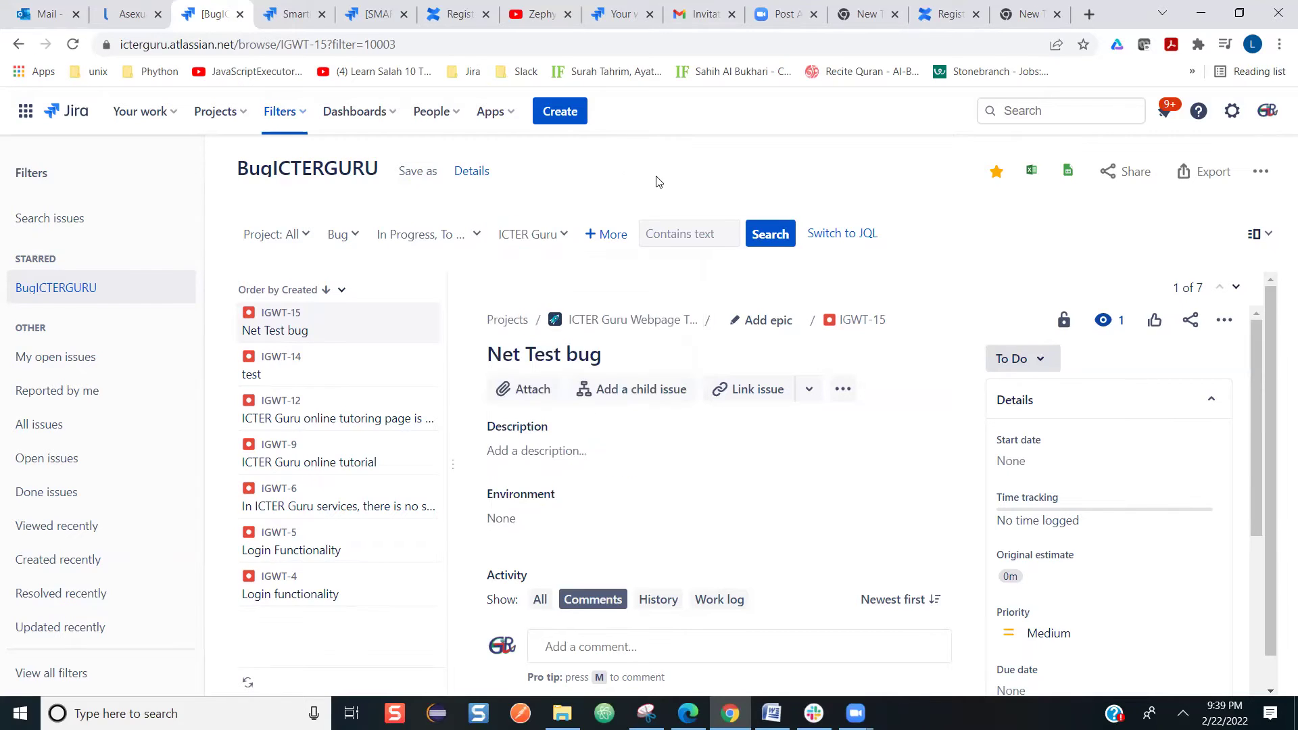
Step: View the BugICTERGURU filter's query as JQL, and open the advanced issue search
{"action": "left_click", "coordinate": [836, 236]}
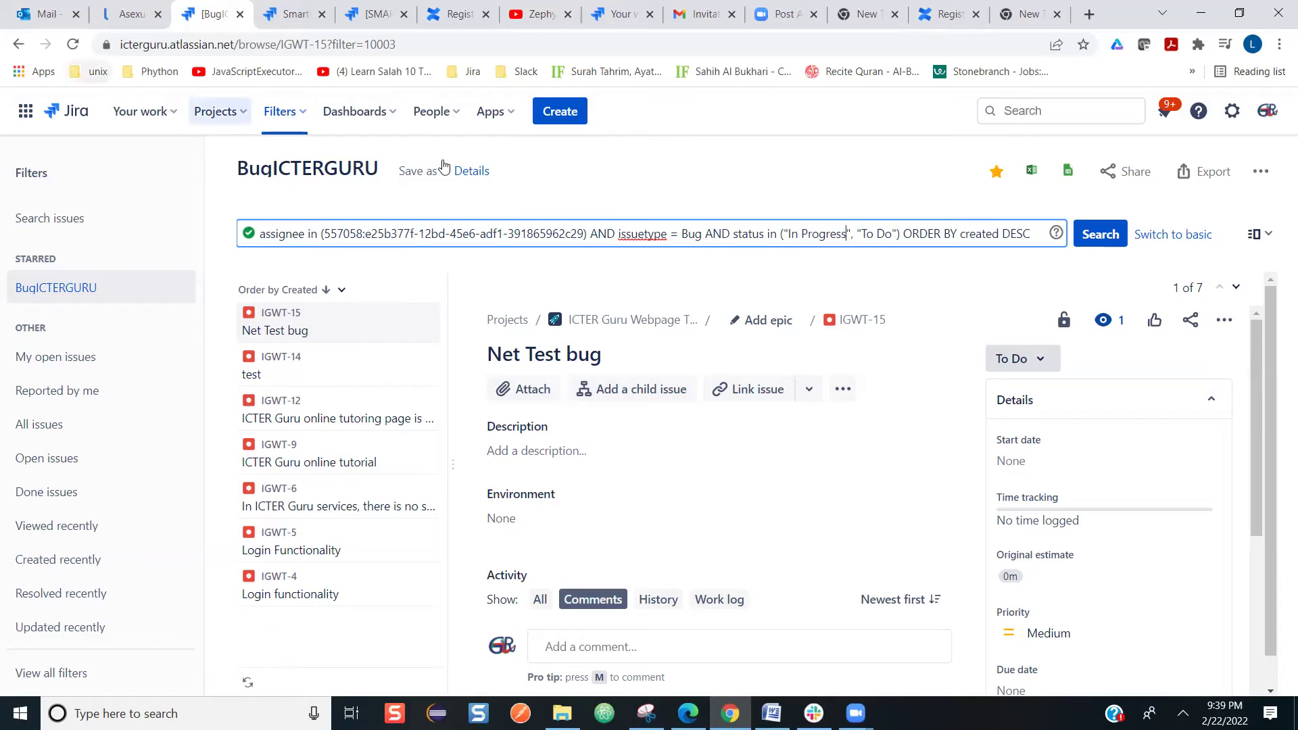
{"action": "left_click", "coordinate": [18, 44]}
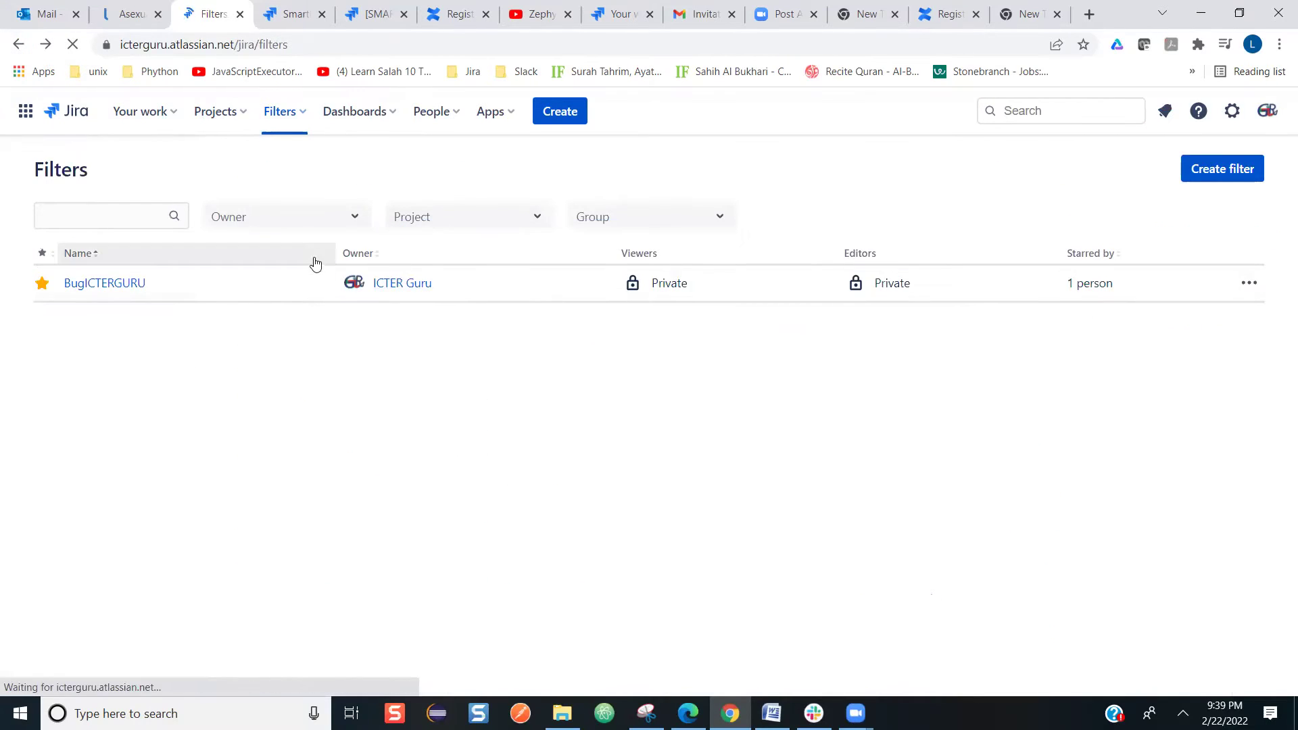
{"action": "left_click", "coordinate": [302, 120]}
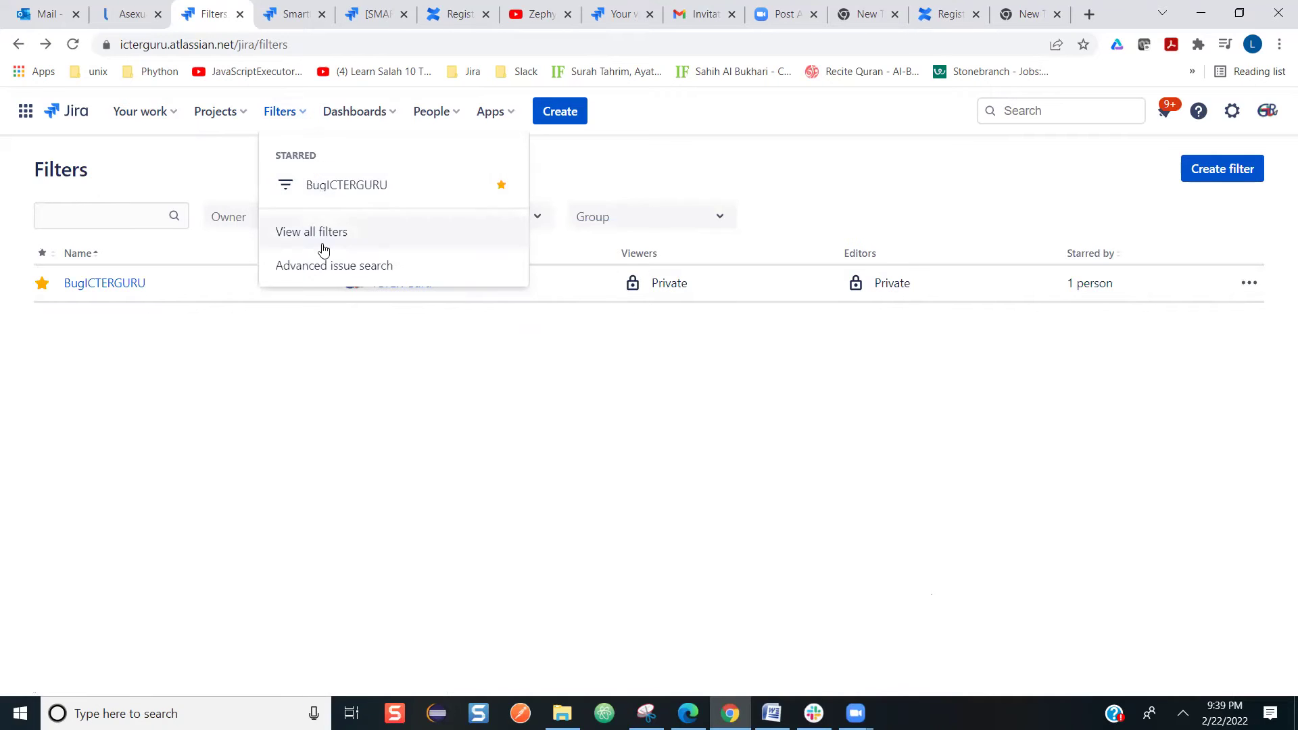
{"action": "left_click", "coordinate": [319, 271]}
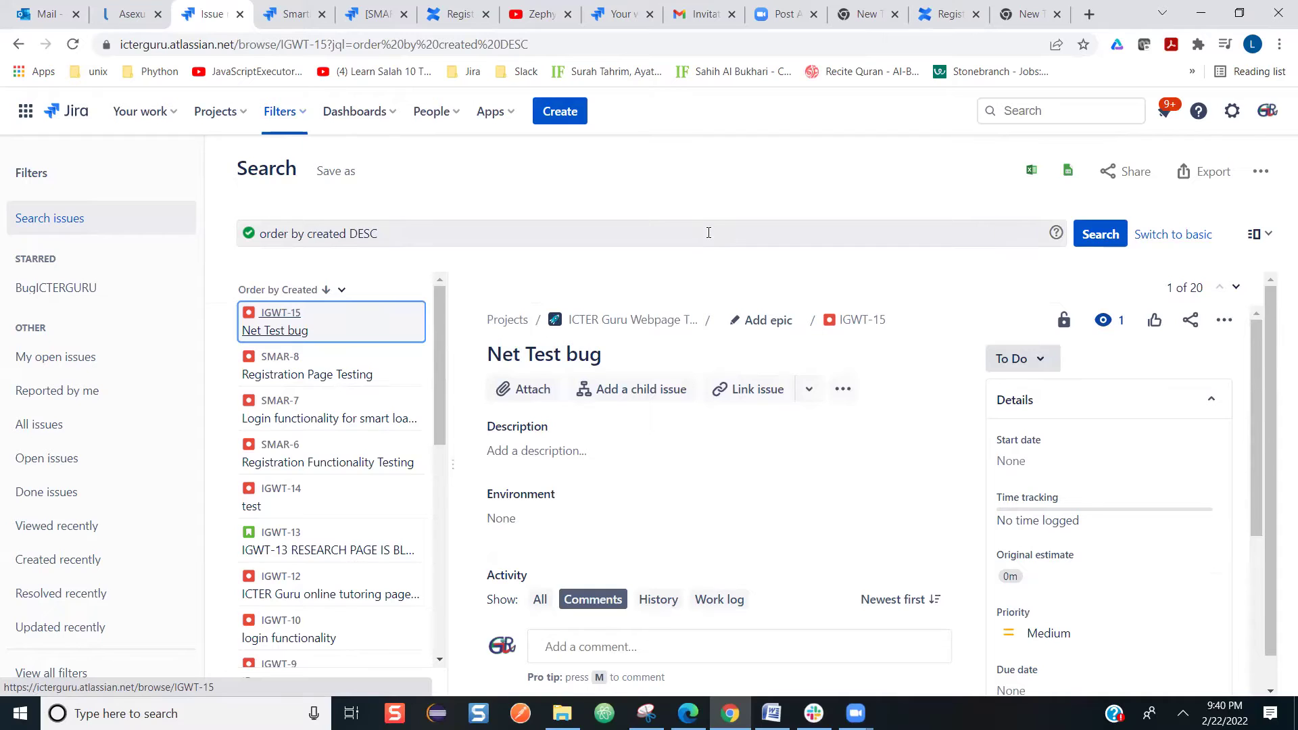
Step: Show the starred BugICTERGURU filter in basic search mode and bring up the form for saving a copy of it
{"action": "left_click", "coordinate": [303, 118]}
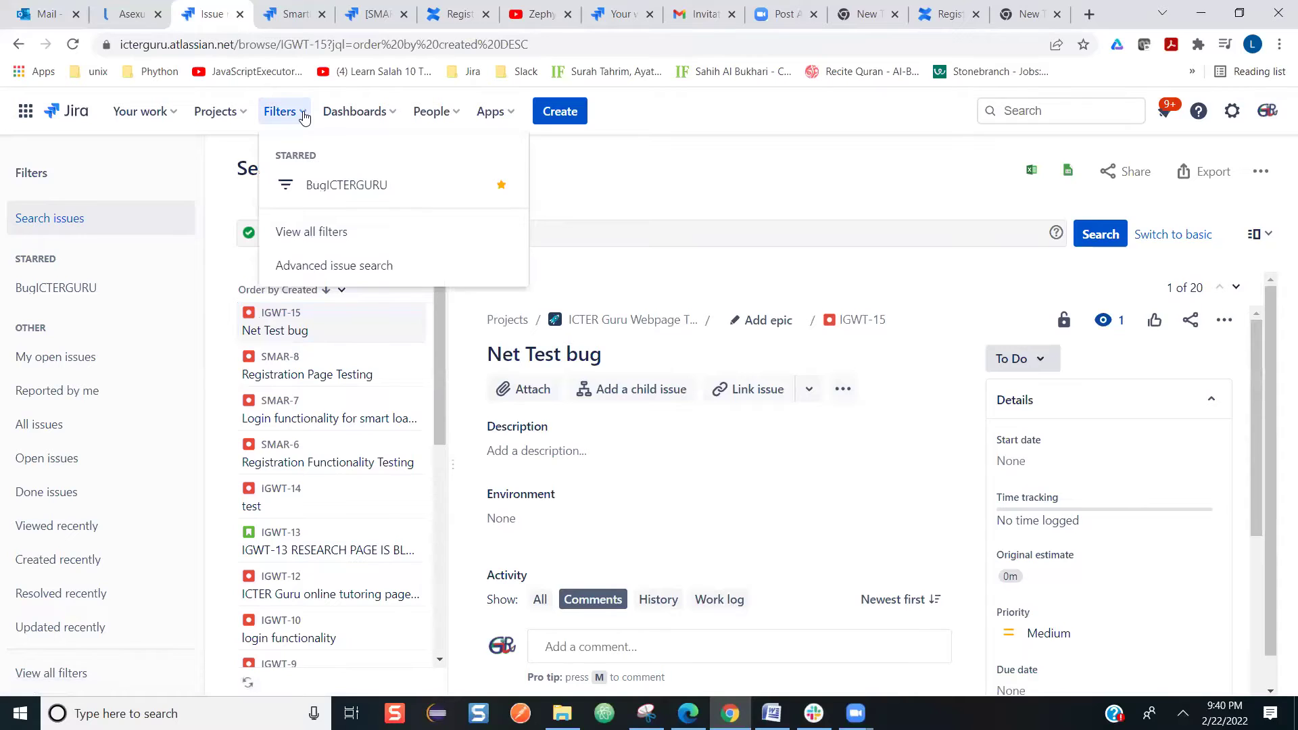
{"action": "left_click", "coordinate": [339, 186]}
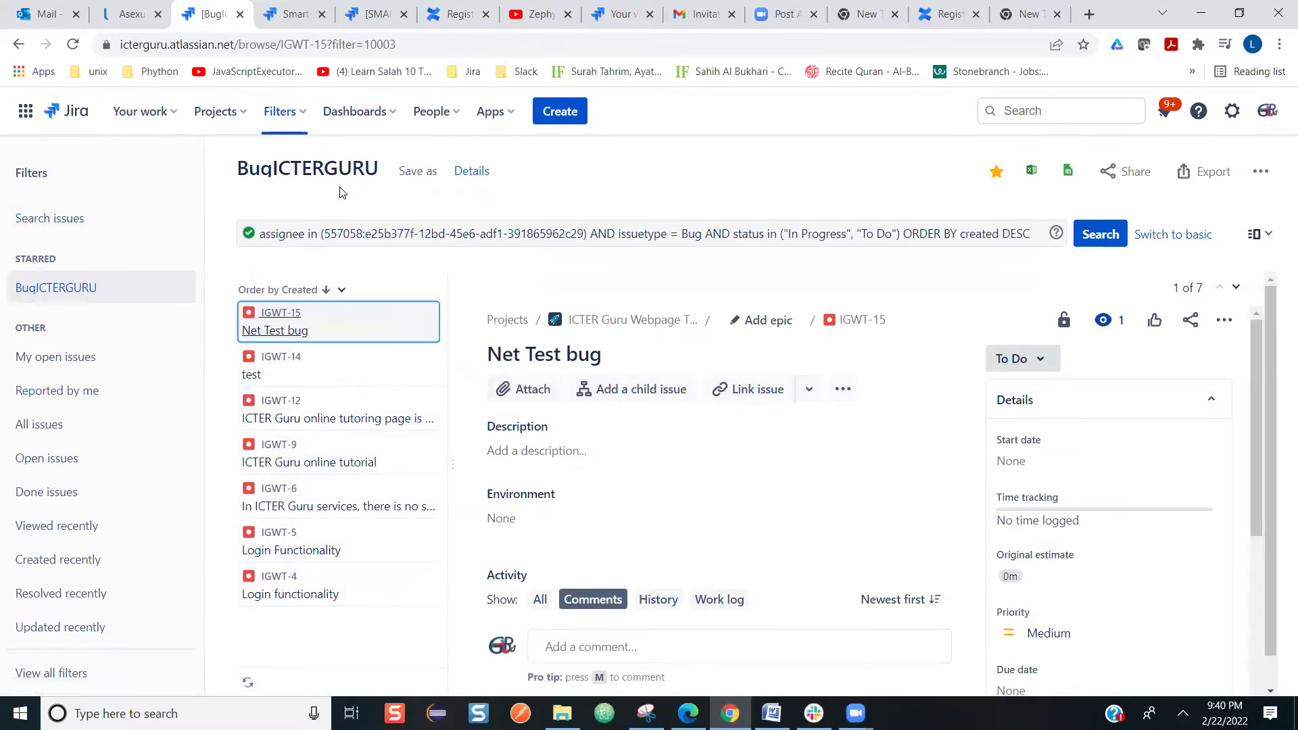
{"action": "left_click", "coordinate": [1169, 237]}
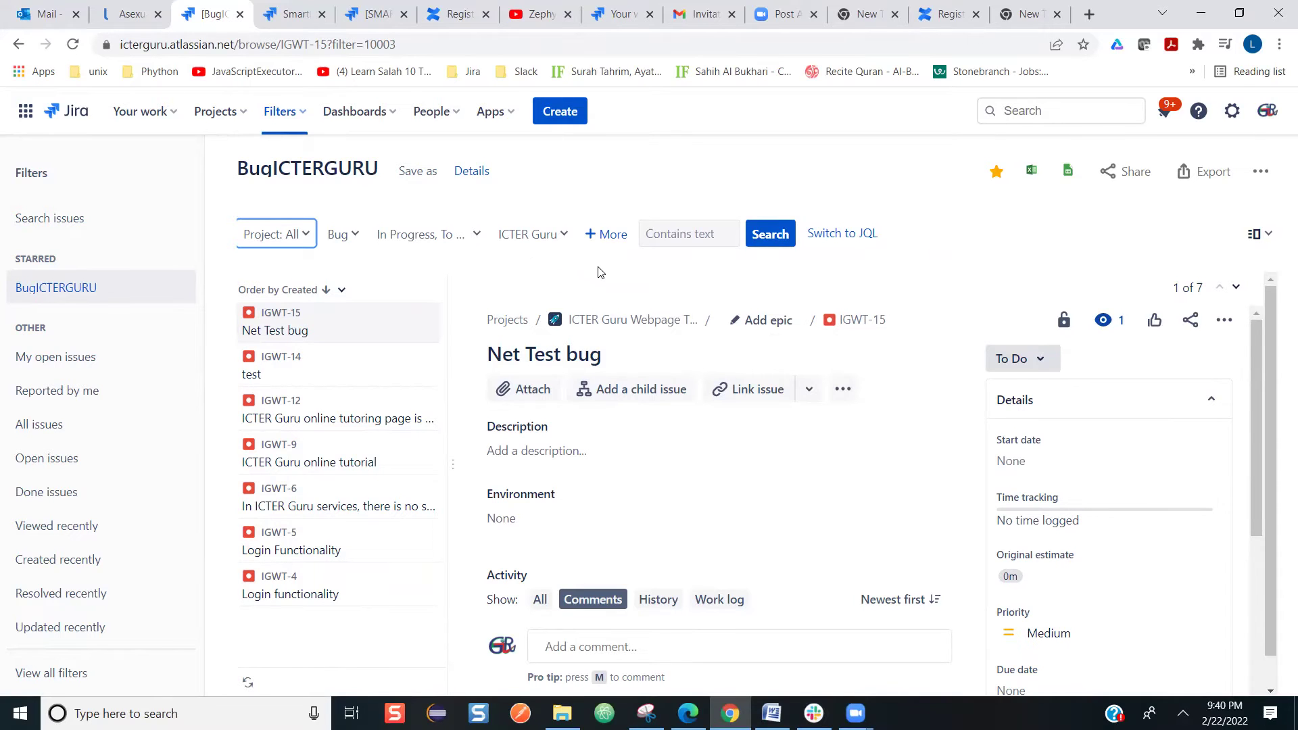
{"action": "left_click", "coordinate": [415, 176]}
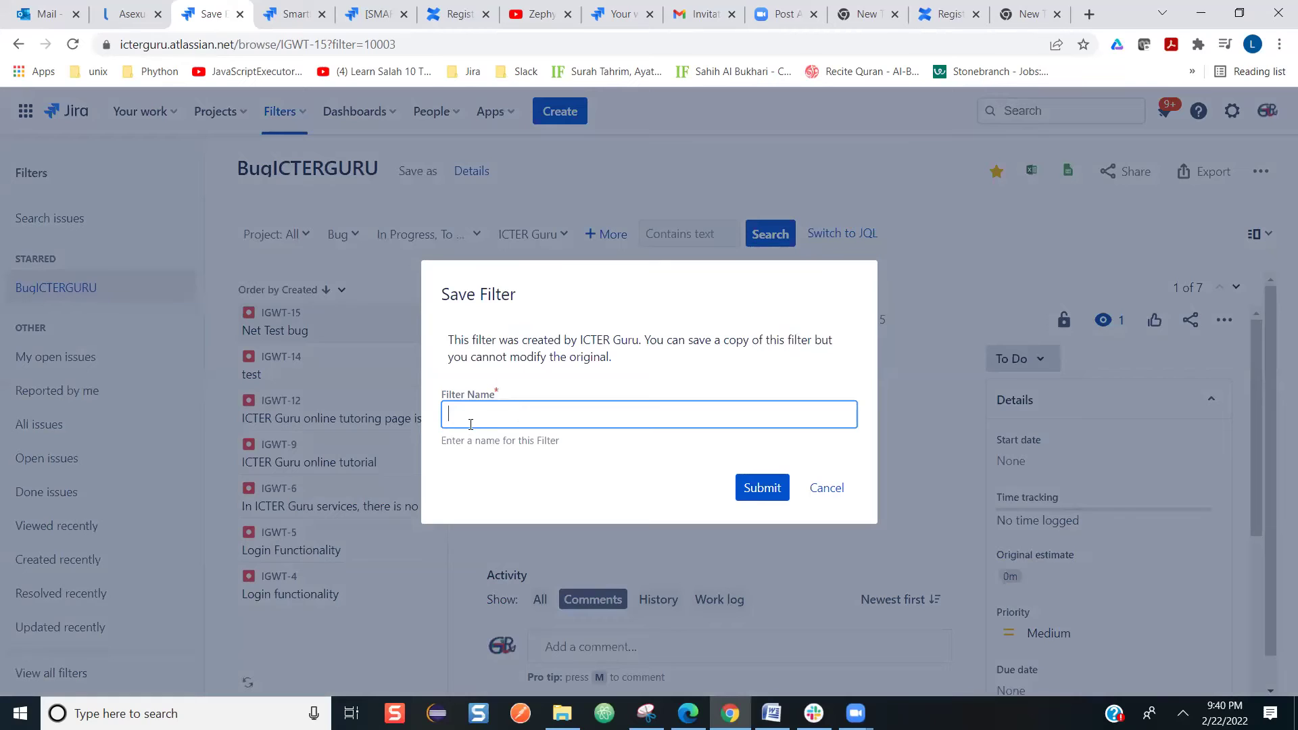
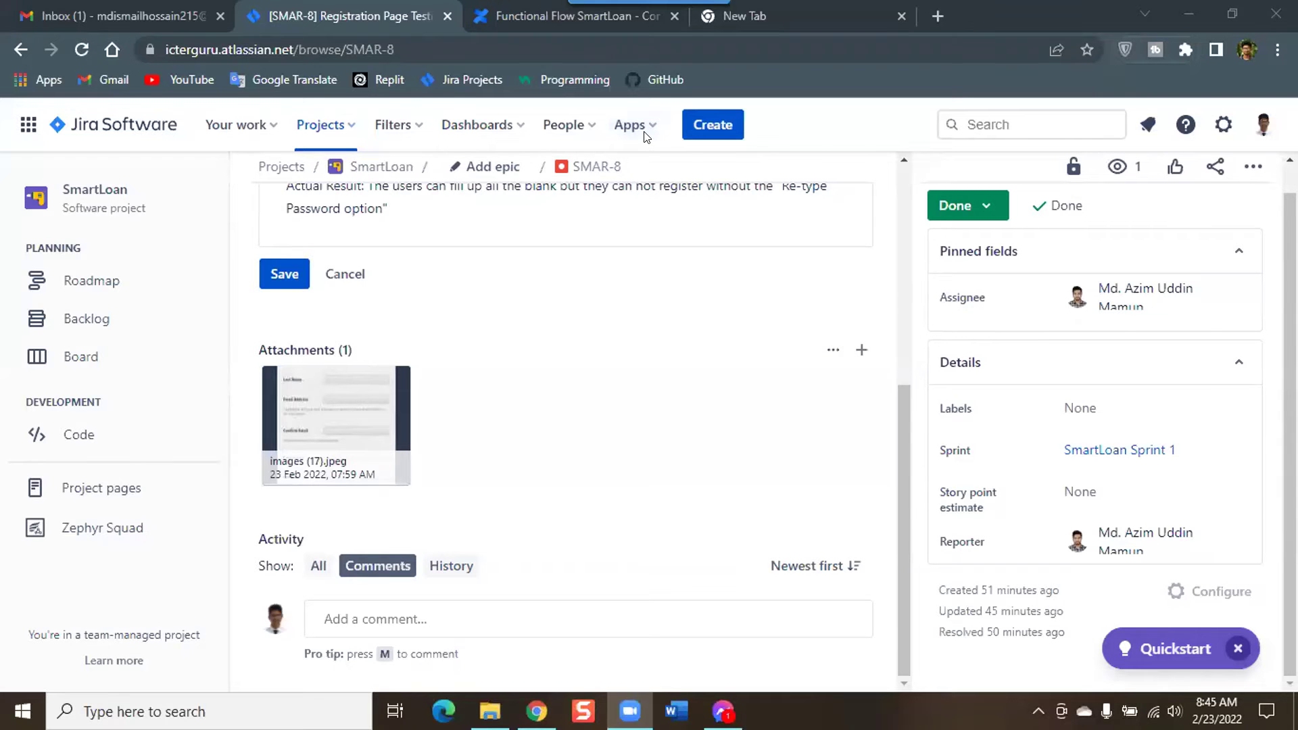
Step: Visit the ICTER Guru Webpage Testing board, and switch to the SmartLoan project's board
{"action": "left_click", "coordinate": [344, 129]}
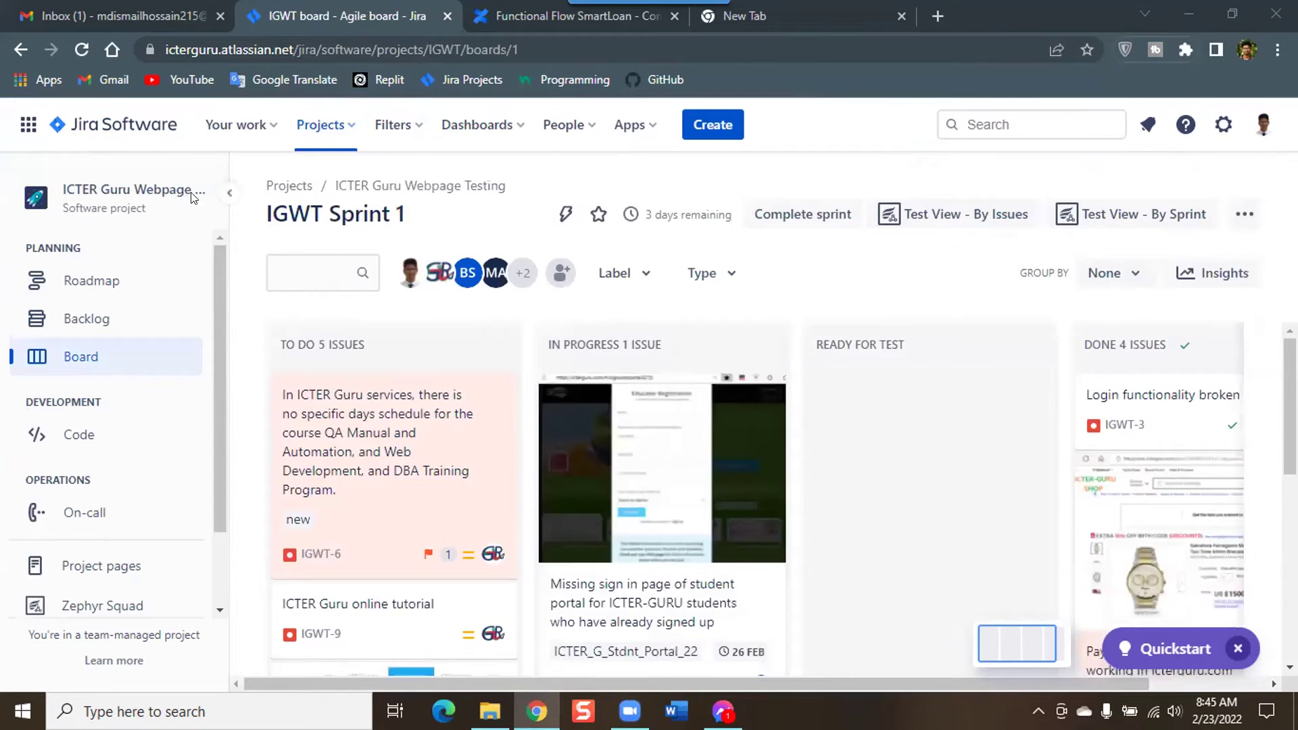
{"action": "left_click", "coordinate": [346, 130]}
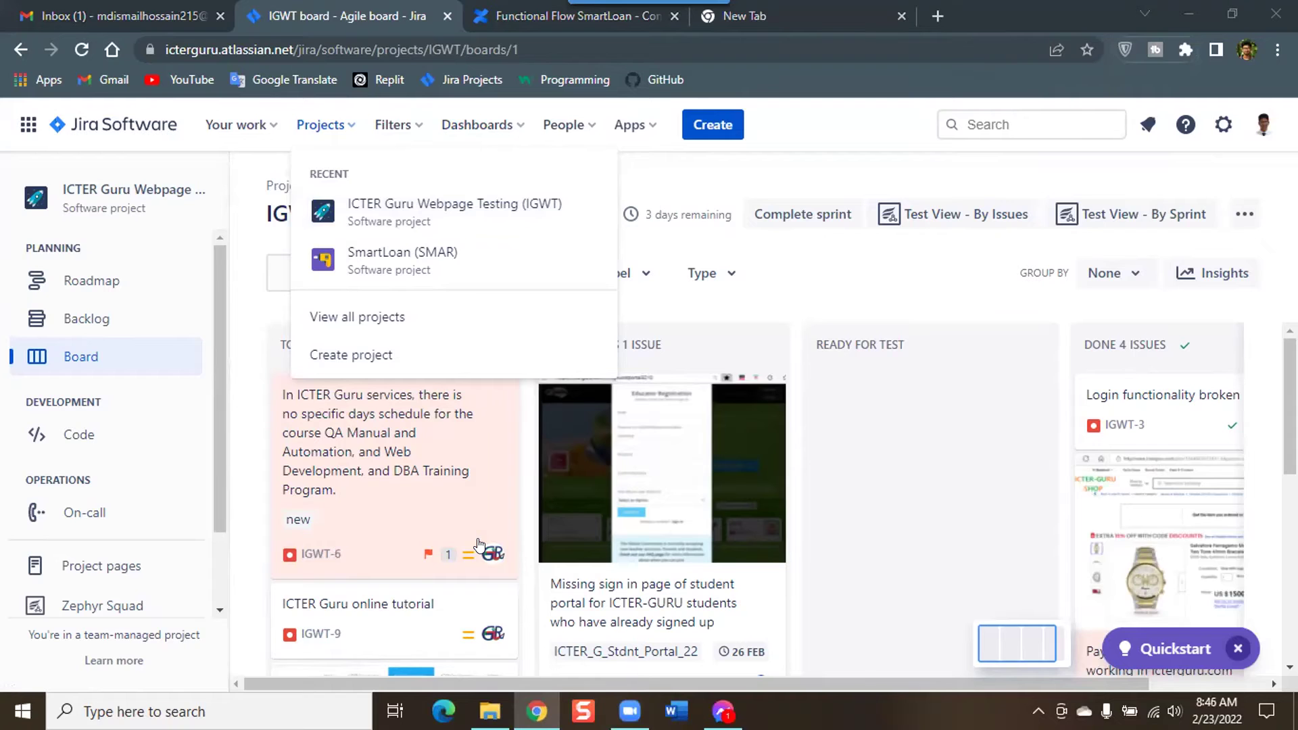
{"action": "left_click", "coordinate": [370, 268]}
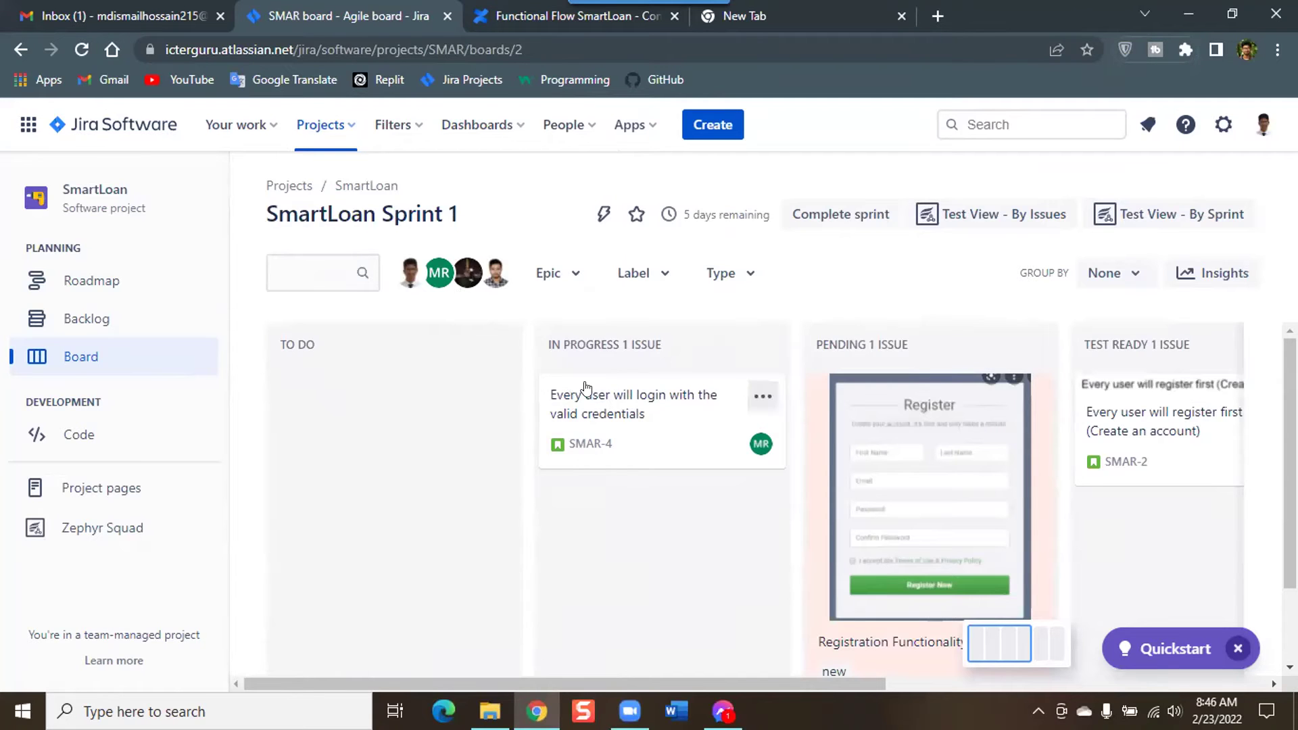
Step: Start a new issue in the SmartLoan project, review the available issue types and keep Bug as the type
{"action": "left_click", "coordinate": [706, 130]}
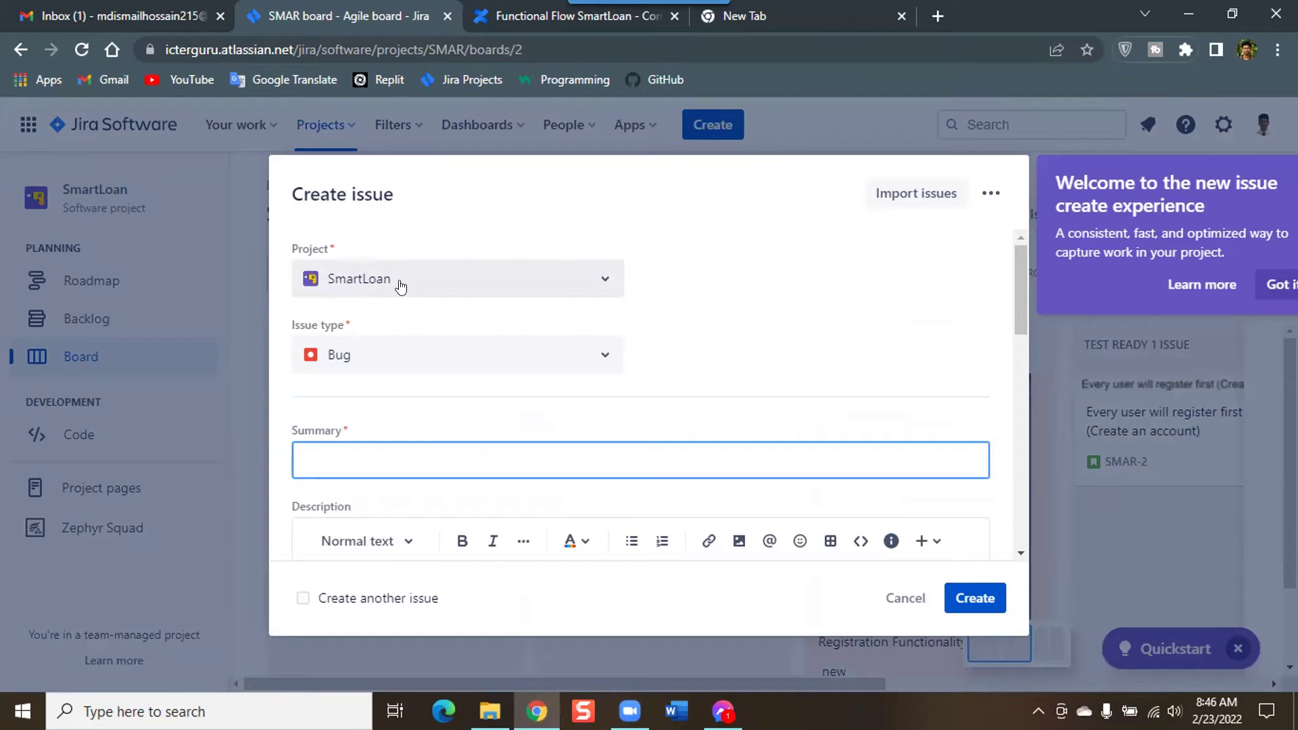
{"action": "left_click", "coordinate": [342, 350]}
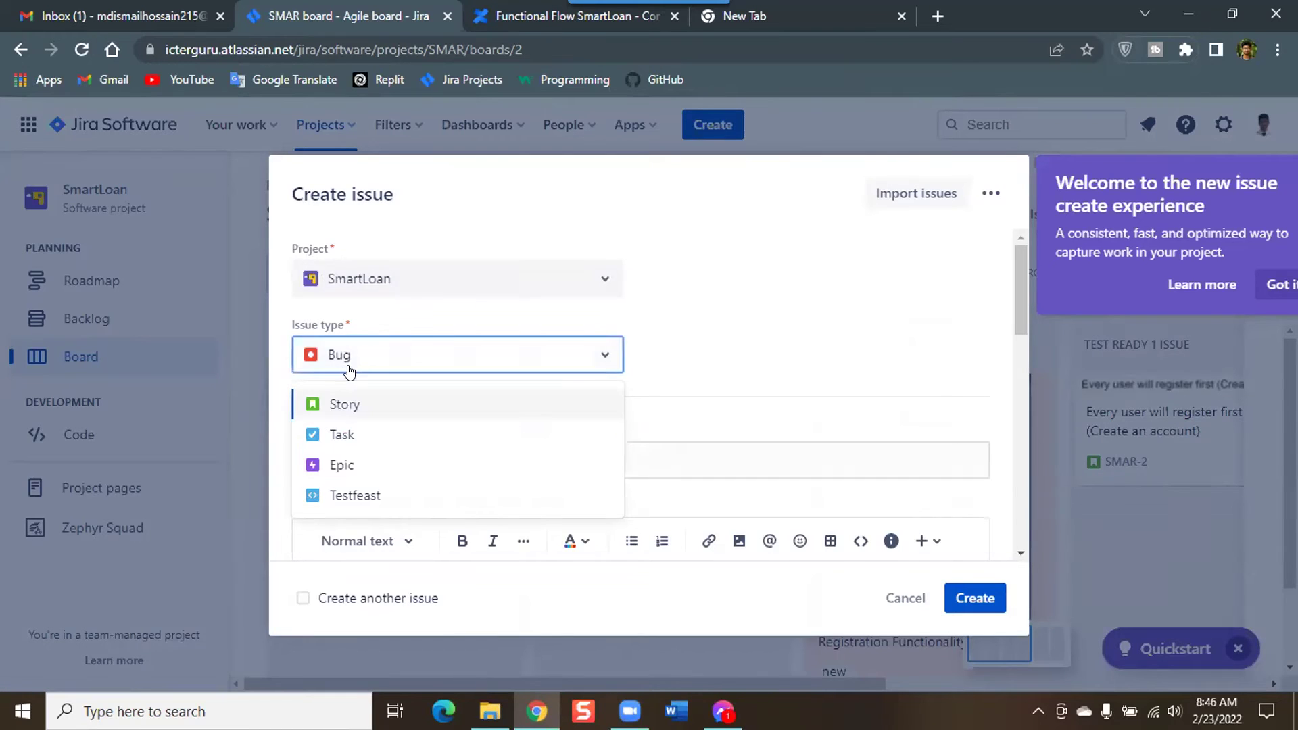
{"action": "scroll", "coordinate": [351, 372], "scroll_direction": "down", "scroll_amount": 1}
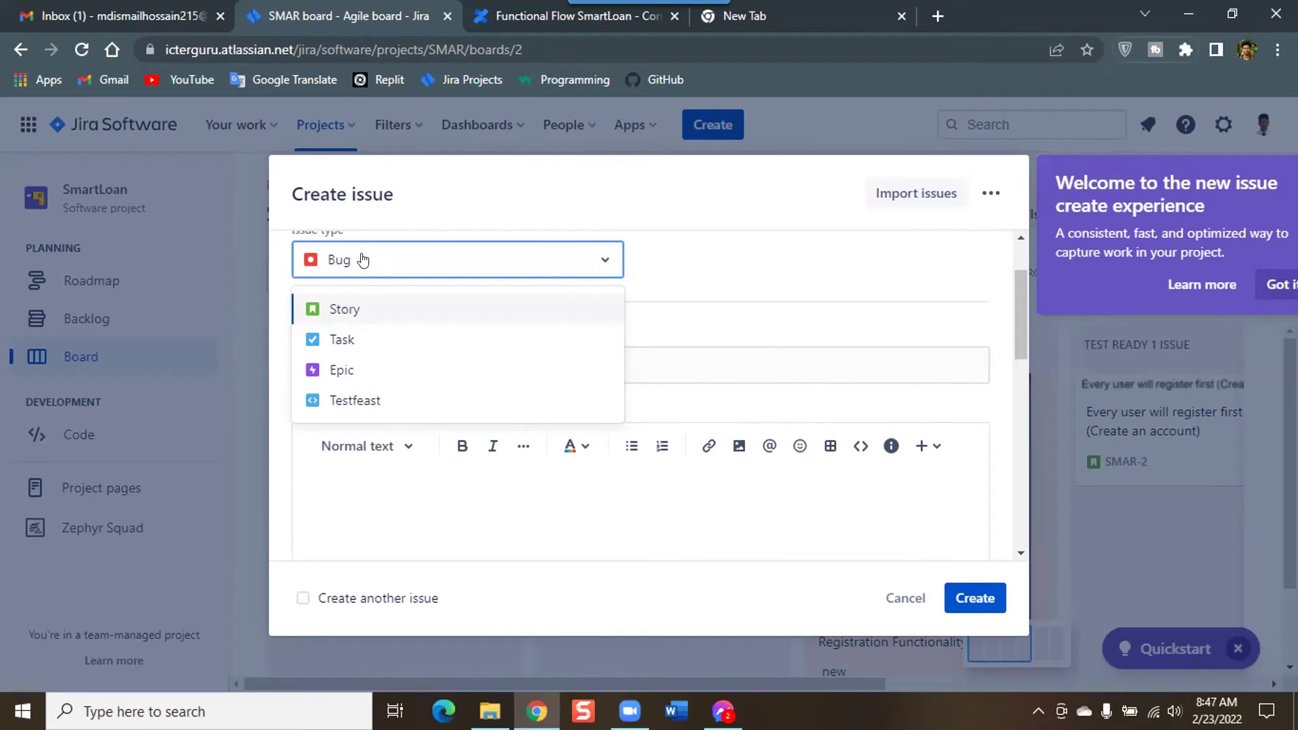
{"action": "left_click", "coordinate": [671, 270]}
{"action": "left_click", "coordinate": [318, 363]}
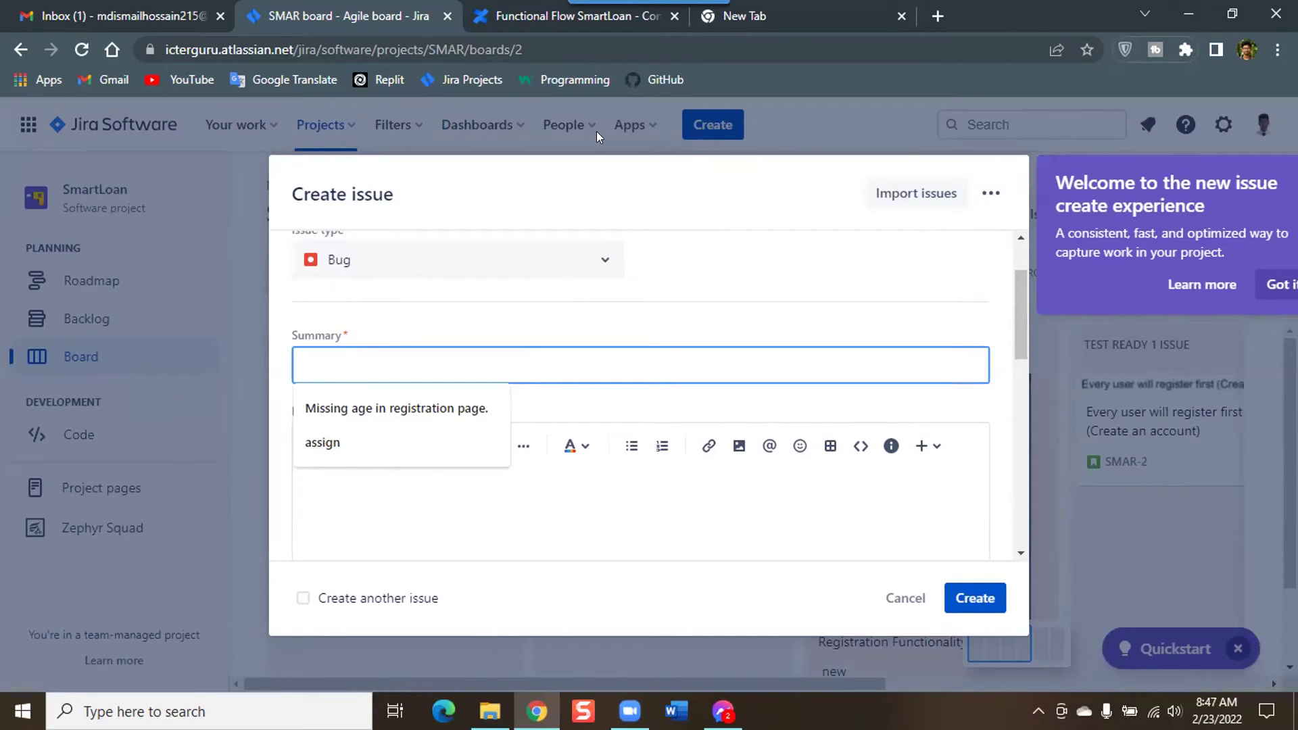
Step: Bring up the SmartLoan board in the second Jira browser tab and open the user registration story SMAR-2
{"action": "left_click", "coordinate": [513, 16]}
{"action": "left_click", "coordinate": [446, 85]}
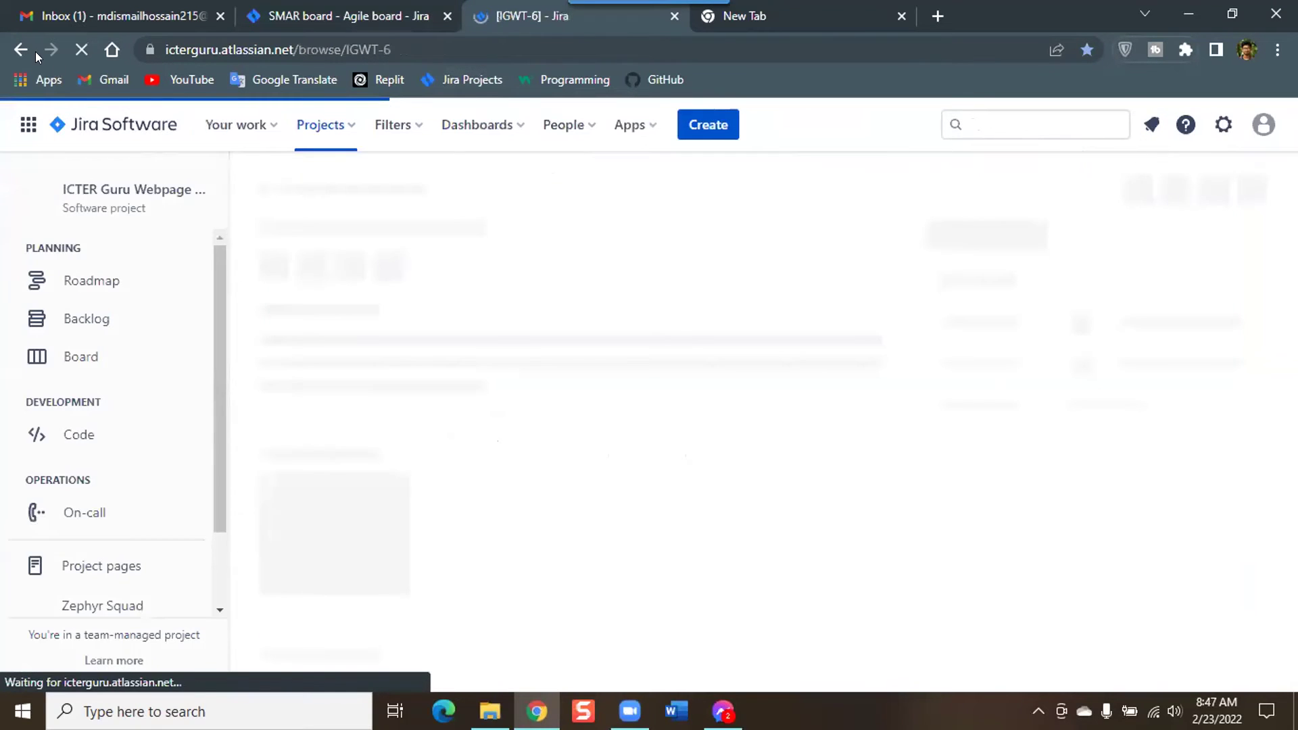
{"action": "left_click", "coordinate": [352, 11]}
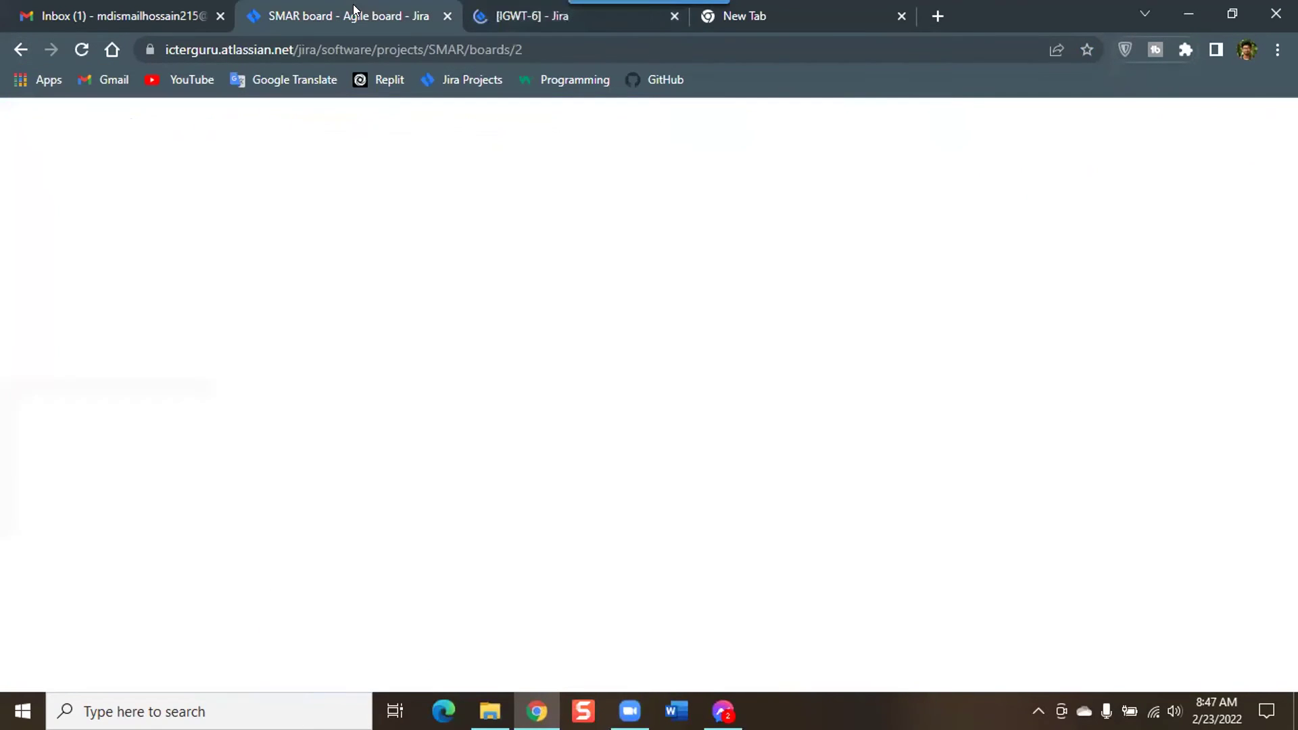
{"action": "left_click", "coordinate": [509, 22]}
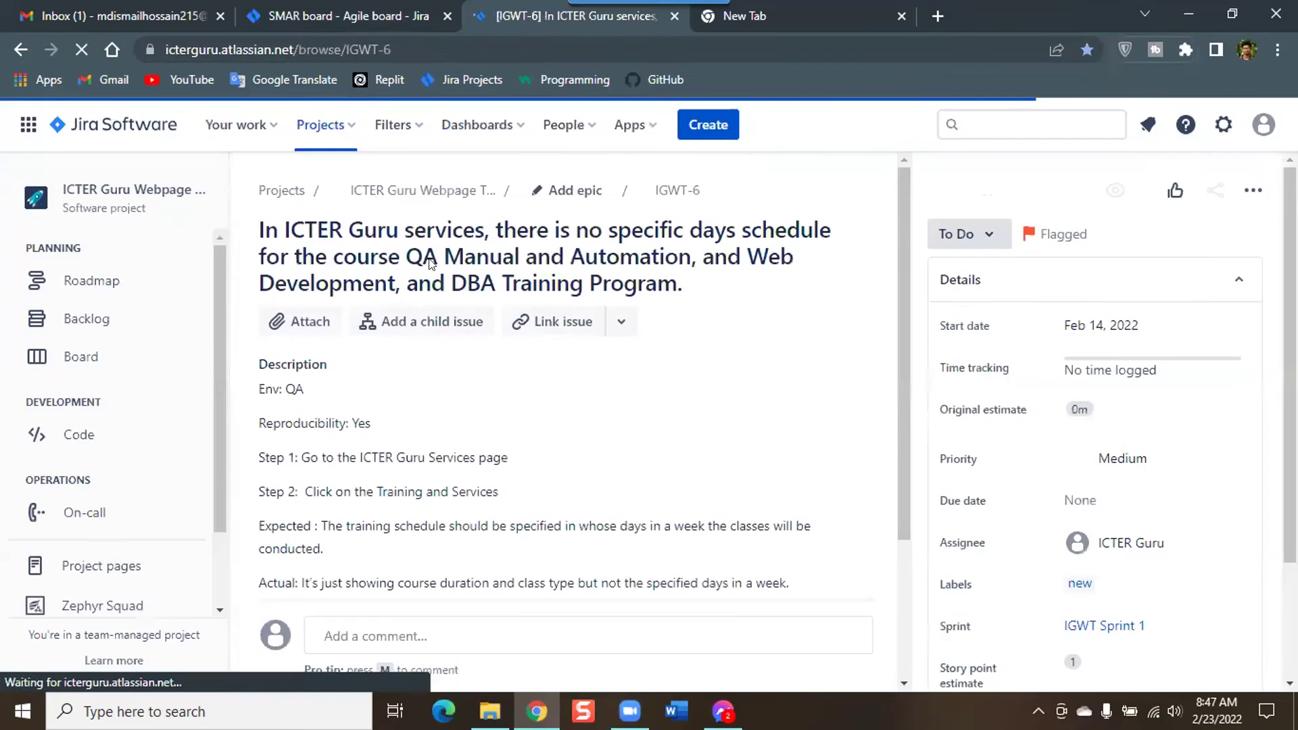
{"action": "left_click", "coordinate": [333, 129]}
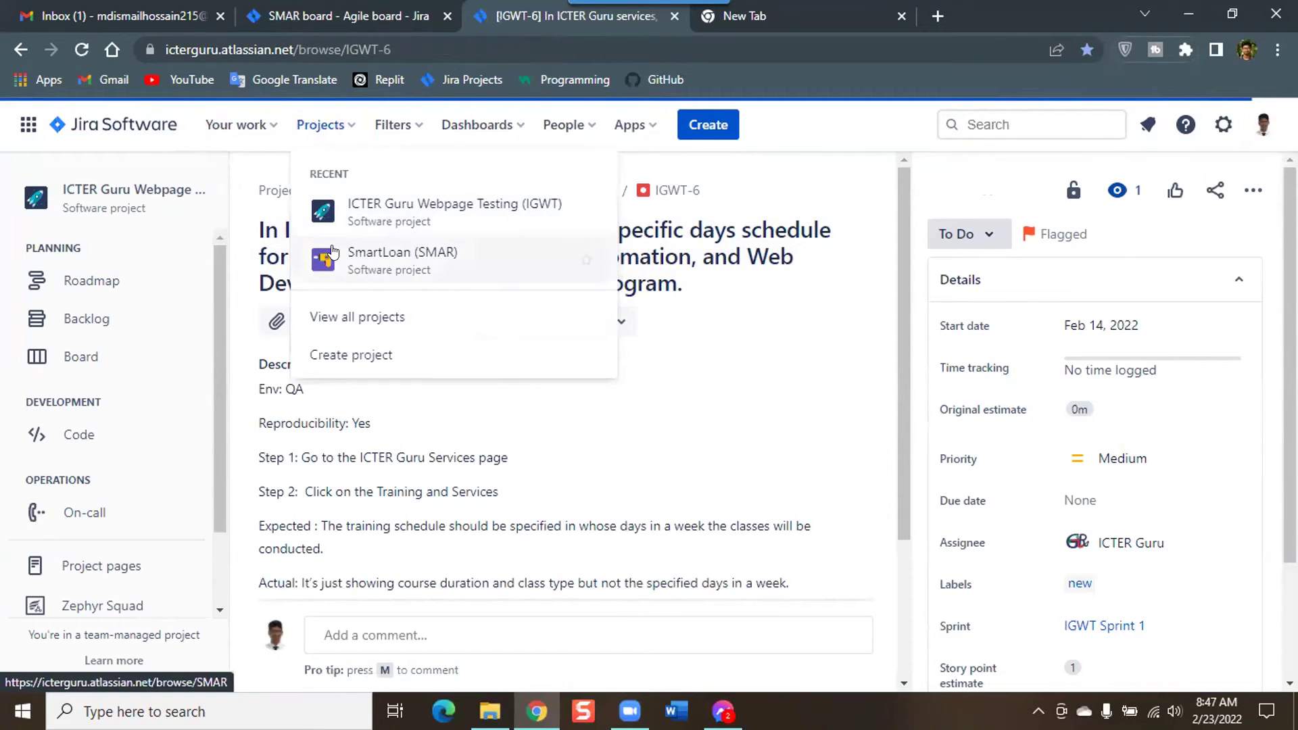
{"action": "left_click", "coordinate": [333, 257]}
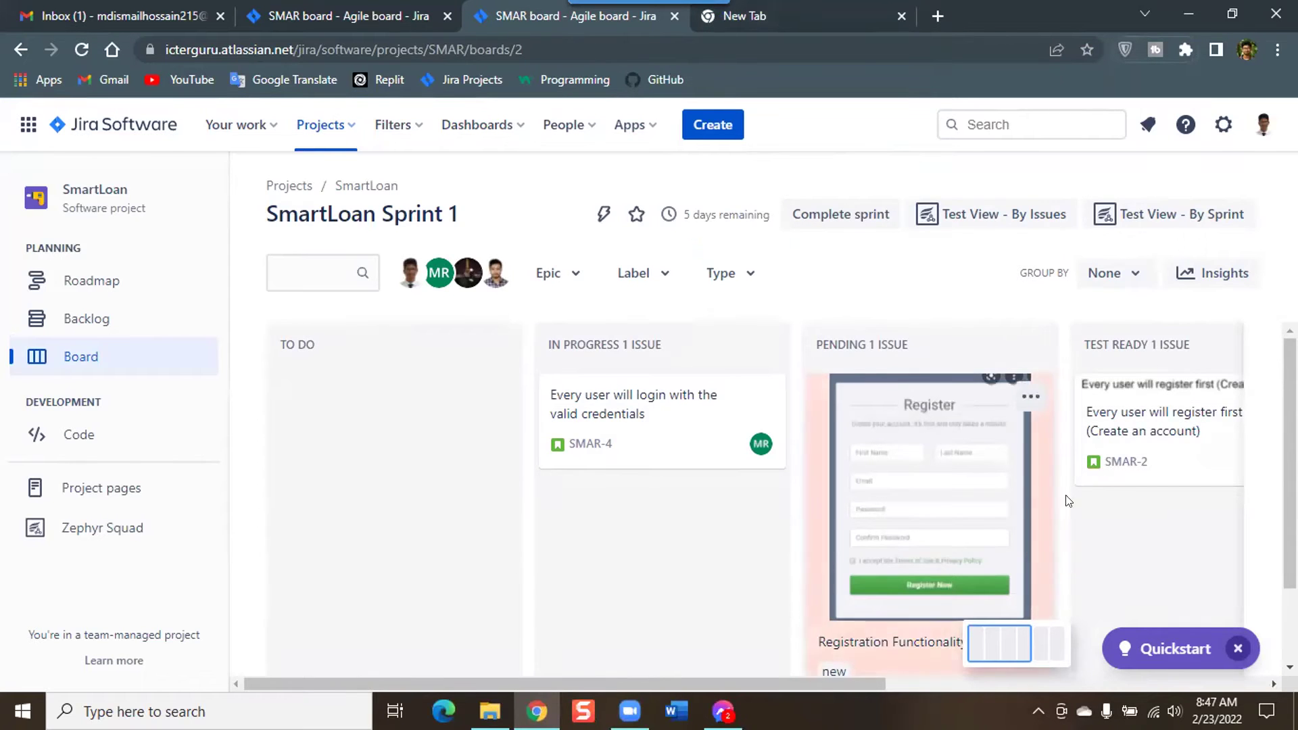
{"action": "left_click", "coordinate": [1121, 435]}
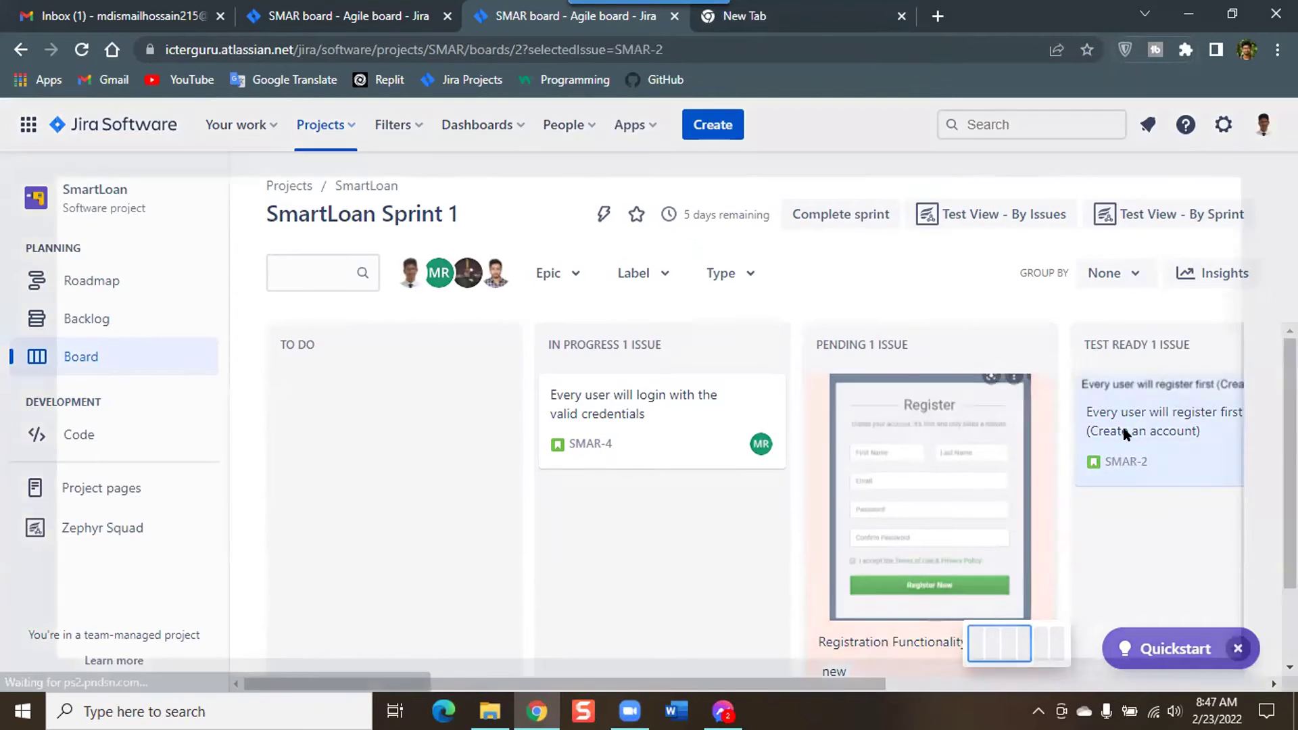
Step: Review SMAR-2's description and preview its attached image at full size, closing the preview when done
{"action": "left_click", "coordinate": [196, 15]}
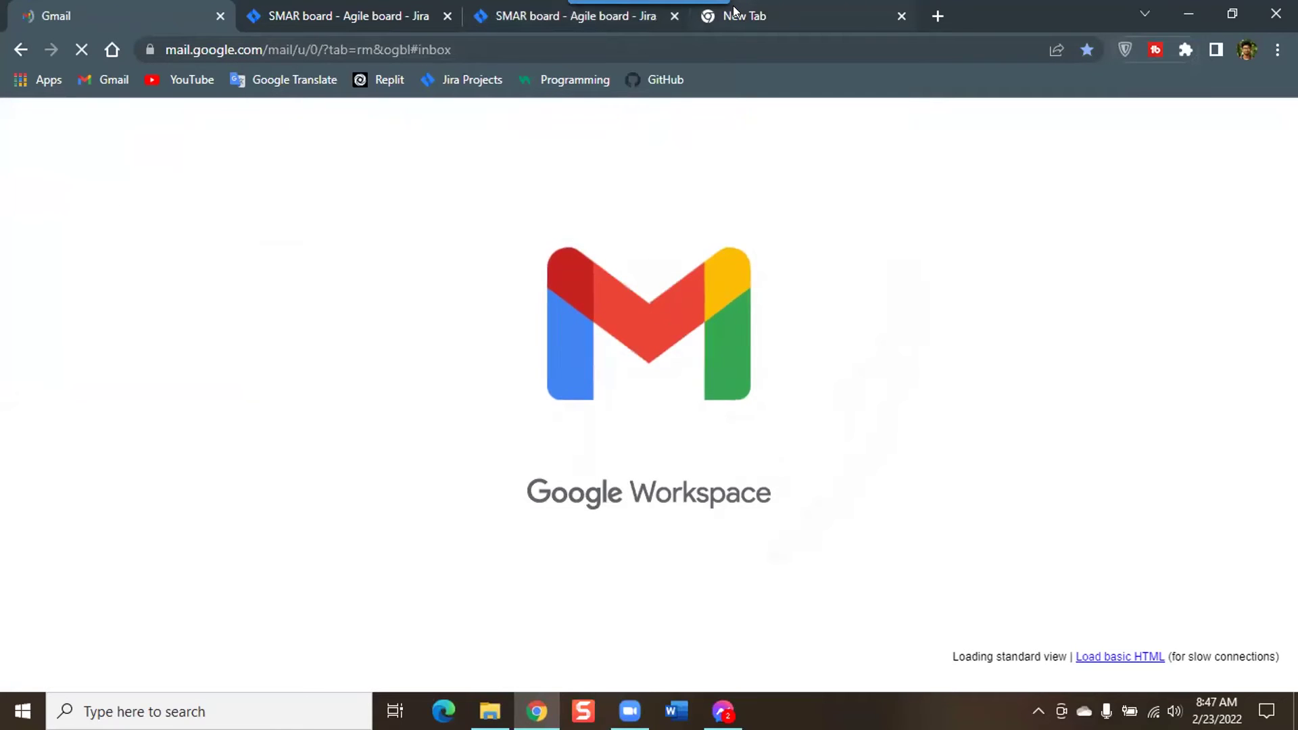
{"action": "left_click", "coordinate": [526, 15]}
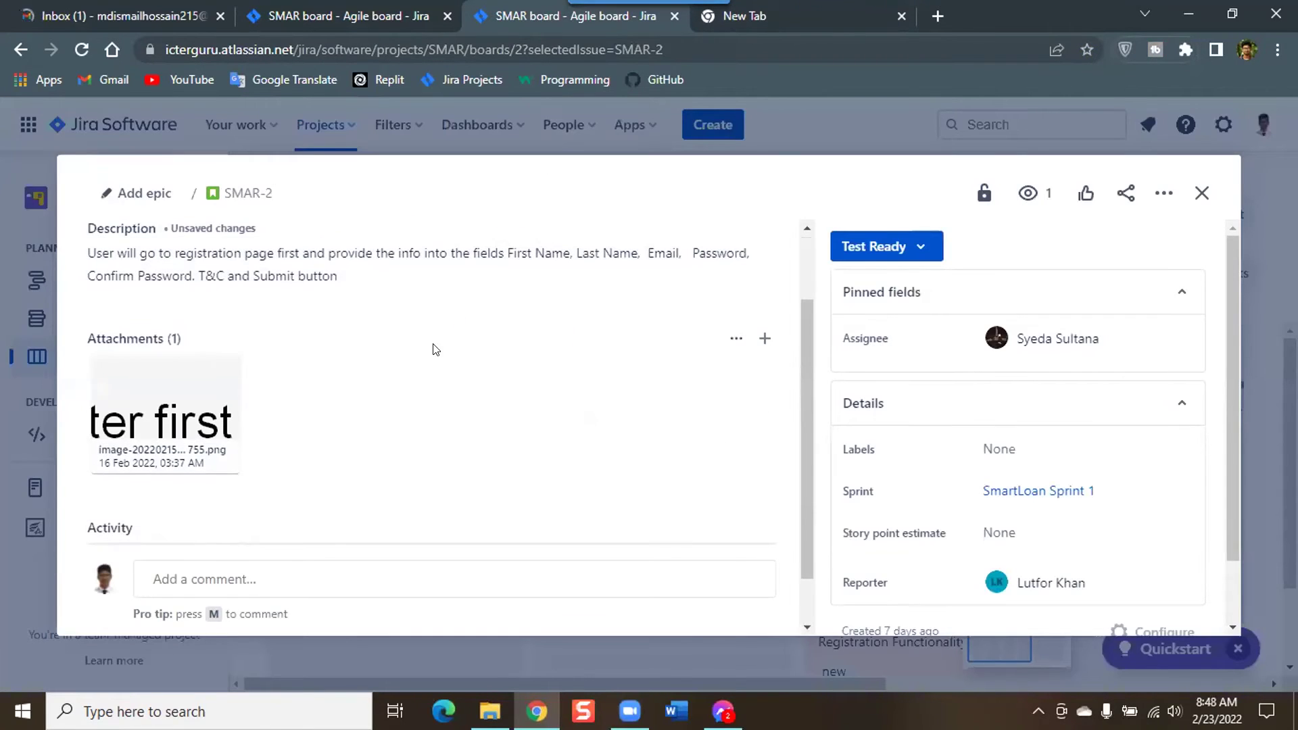
{"action": "scroll", "coordinate": [434, 348], "scroll_direction": "up", "scroll_amount": 1}
{"action": "scroll", "coordinate": [150, 437], "scroll_direction": "down", "scroll_amount": 1}
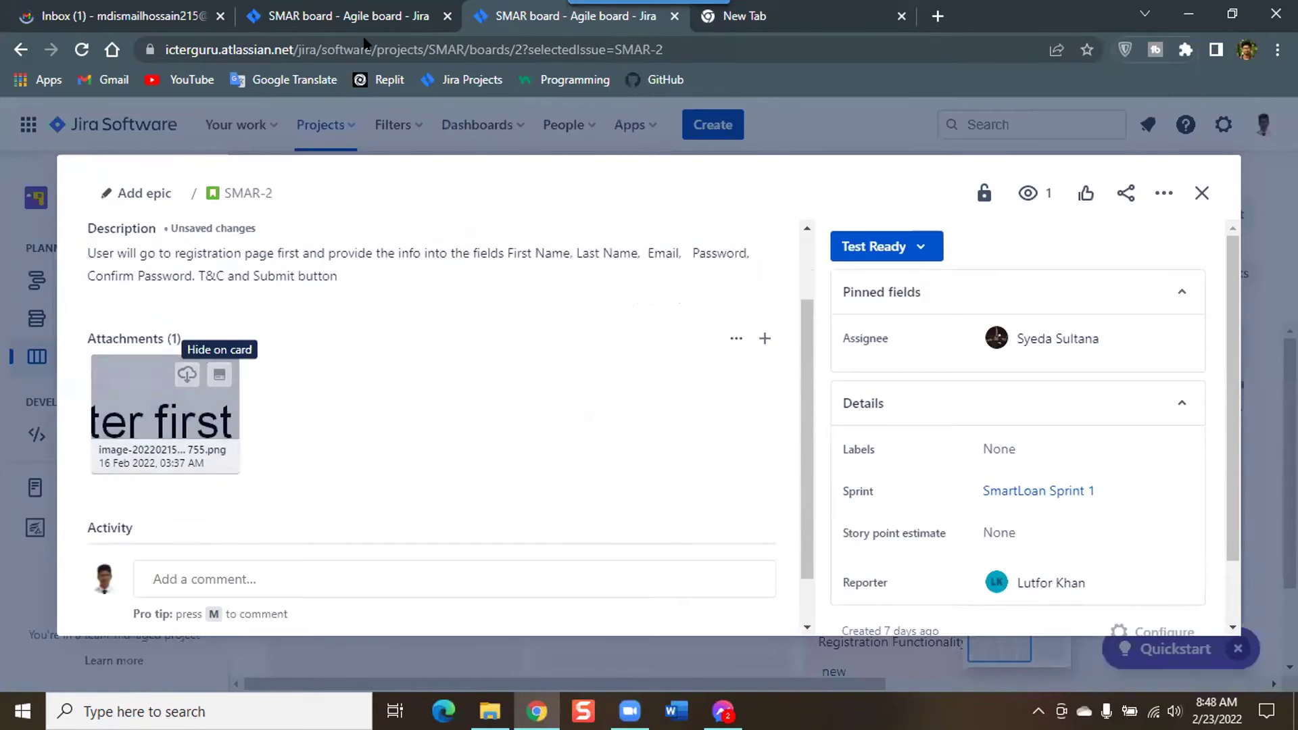
{"action": "left_click", "coordinate": [153, 385]}
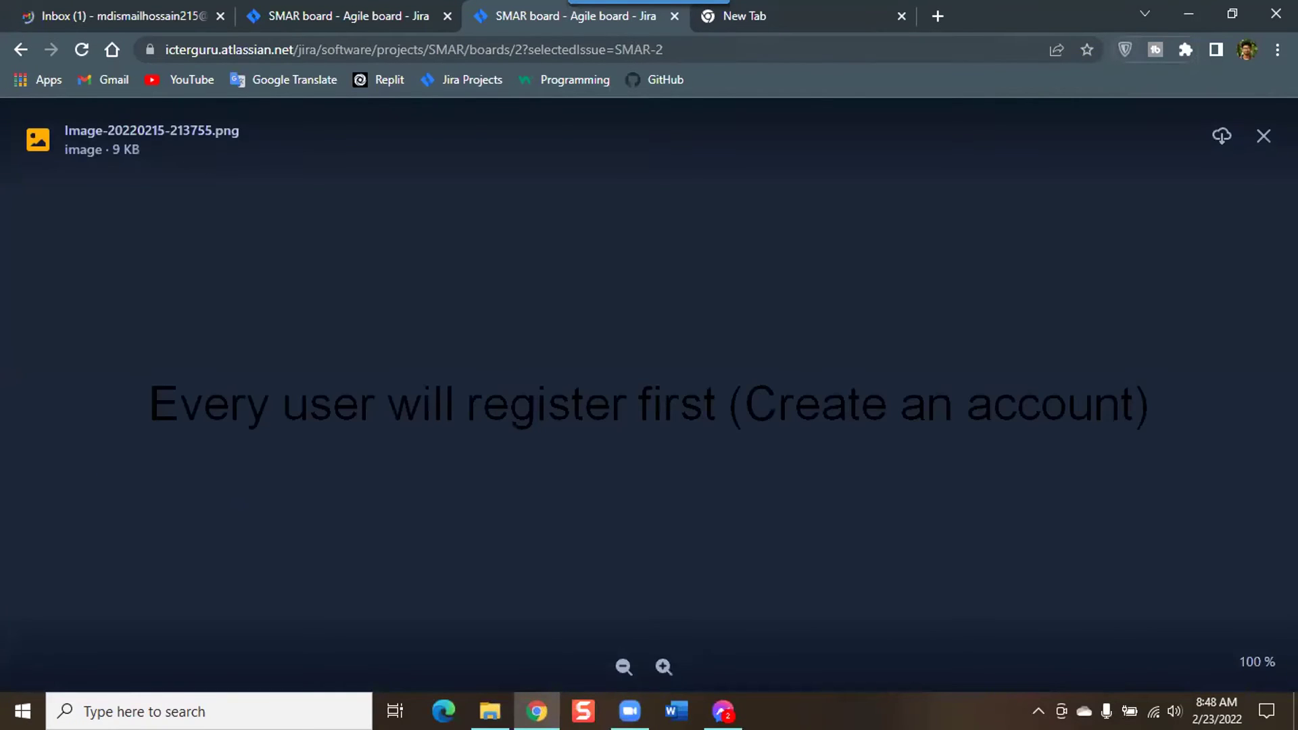
{"action": "left_click", "coordinate": [1247, 145]}
Step: Switch to Gmail, find the Atlassian Confluence access email in the inbox, and follow its link to Confluence
{"action": "key", "text": "ctrl+1"}
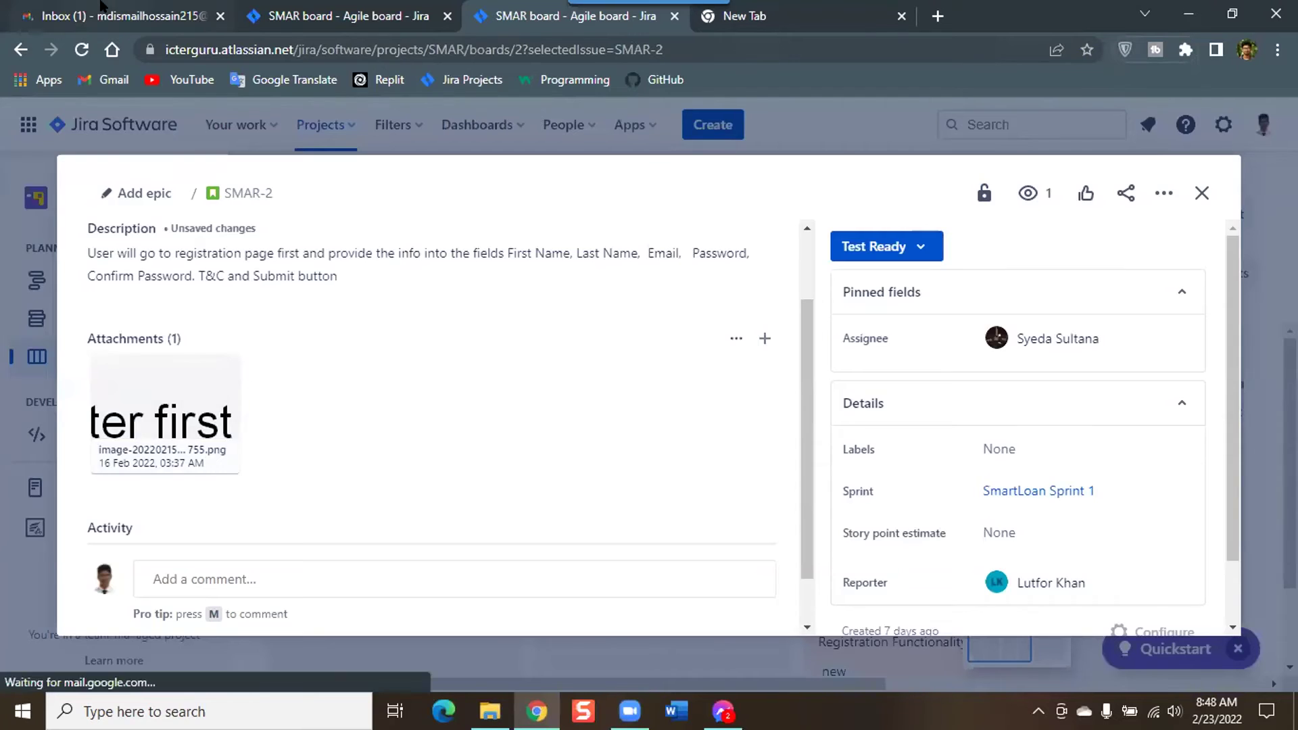
{"action": "scroll", "coordinate": [403, 297], "scroll_direction": "down", "scroll_amount": 3}
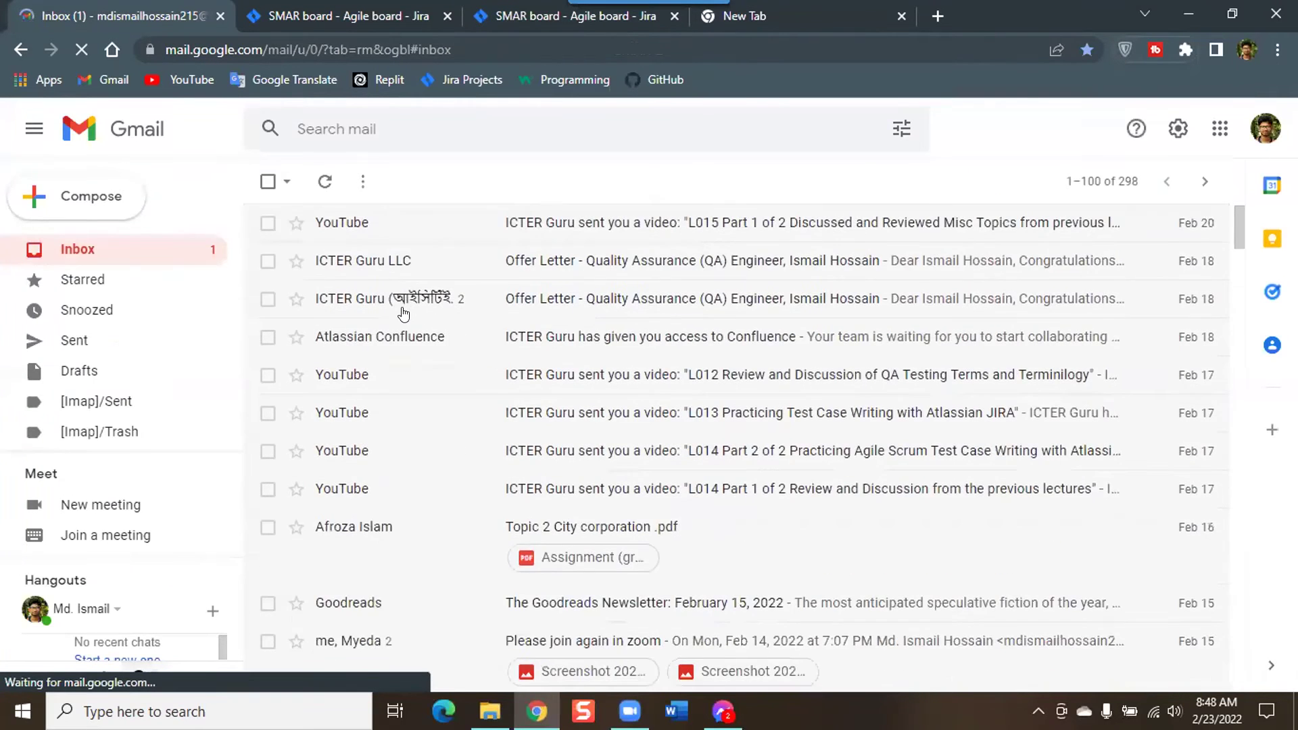
{"action": "scroll", "coordinate": [404, 315], "scroll_direction": "up", "scroll_amount": 2}
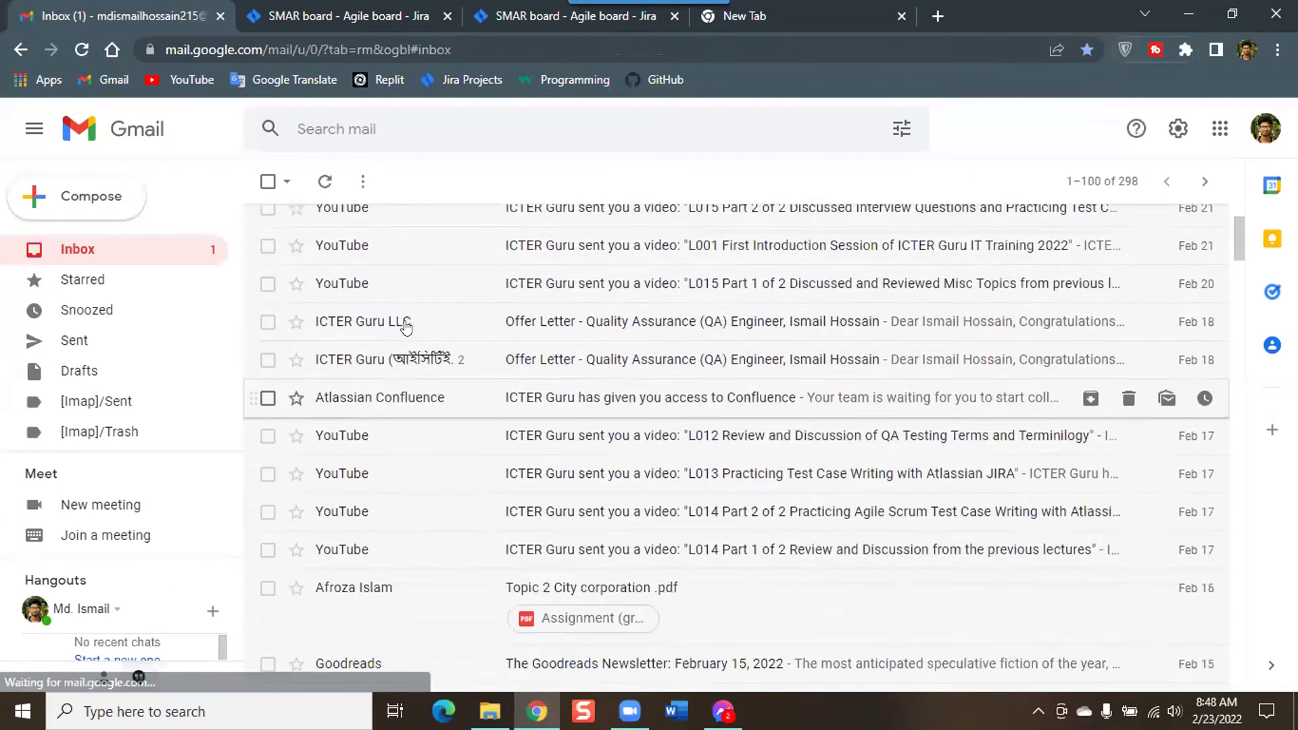
{"action": "scroll", "coordinate": [412, 324], "scroll_direction": "up", "scroll_amount": 2}
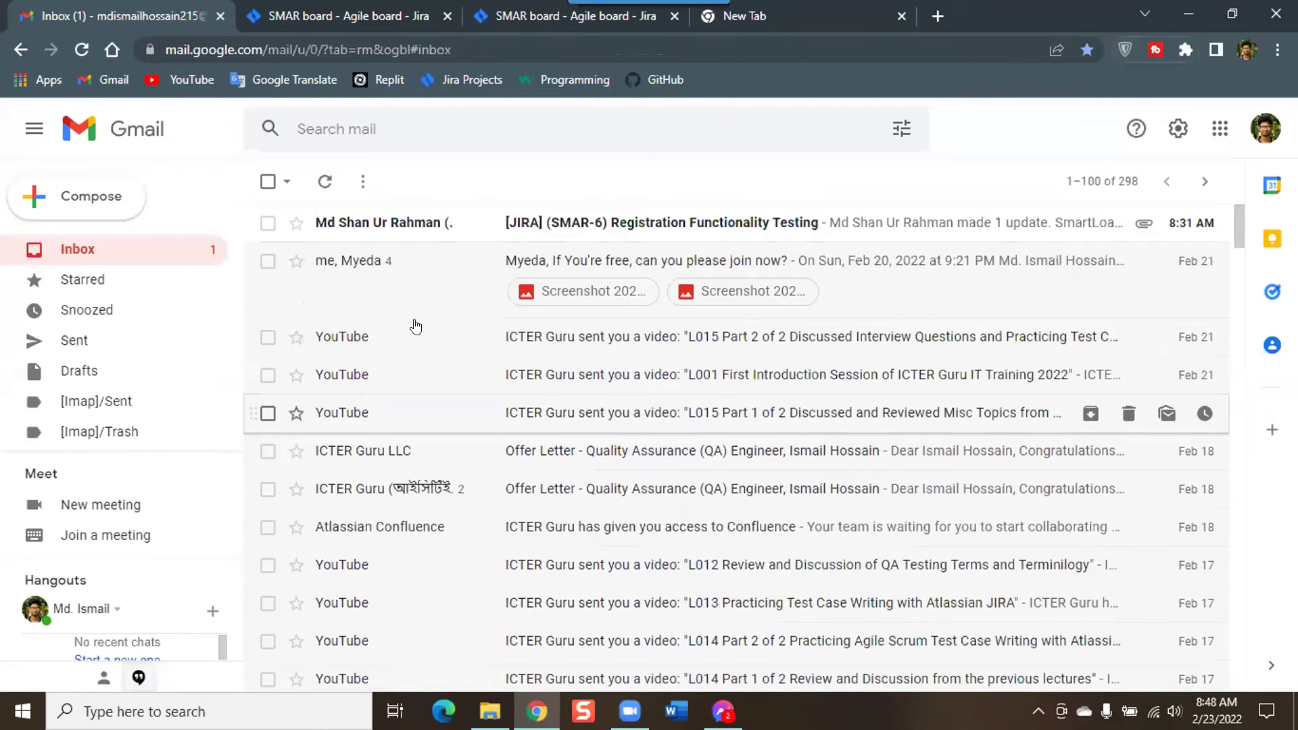
{"action": "scroll", "coordinate": [436, 371], "scroll_direction": "down", "scroll_amount": 2}
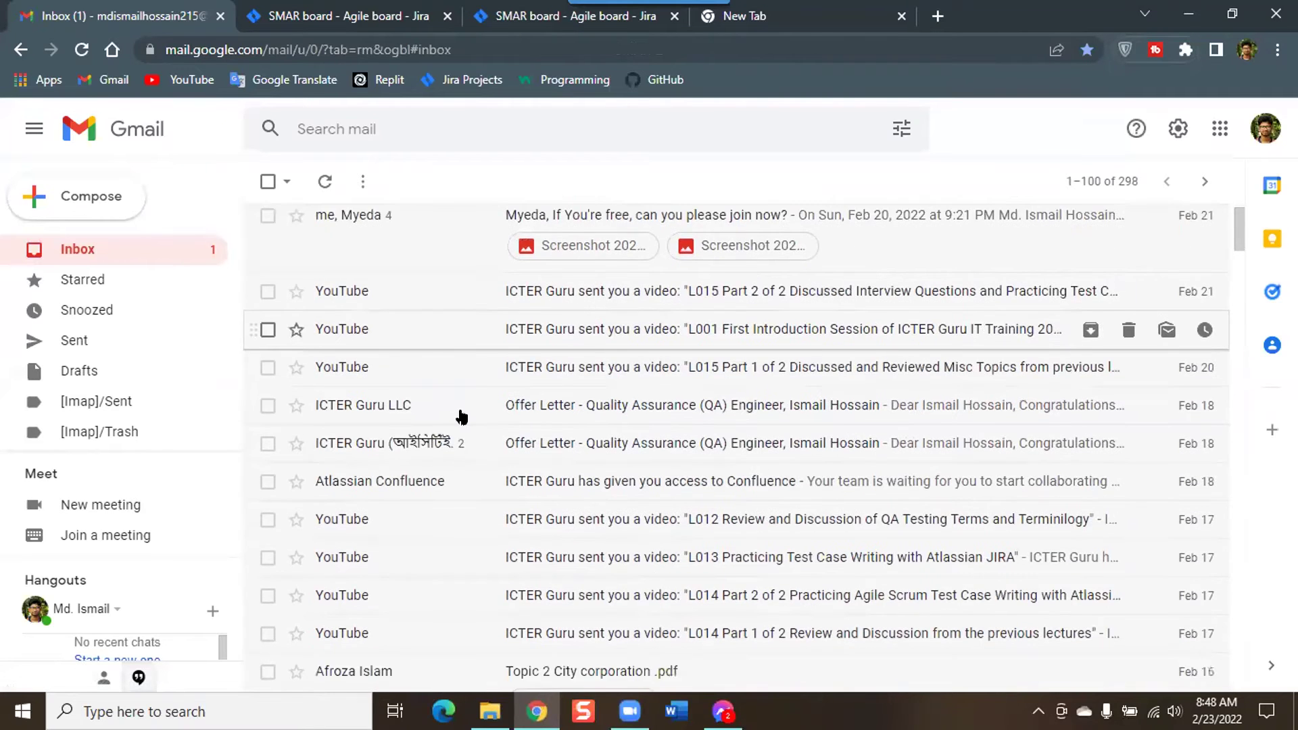
{"action": "left_click", "coordinate": [478, 424]}
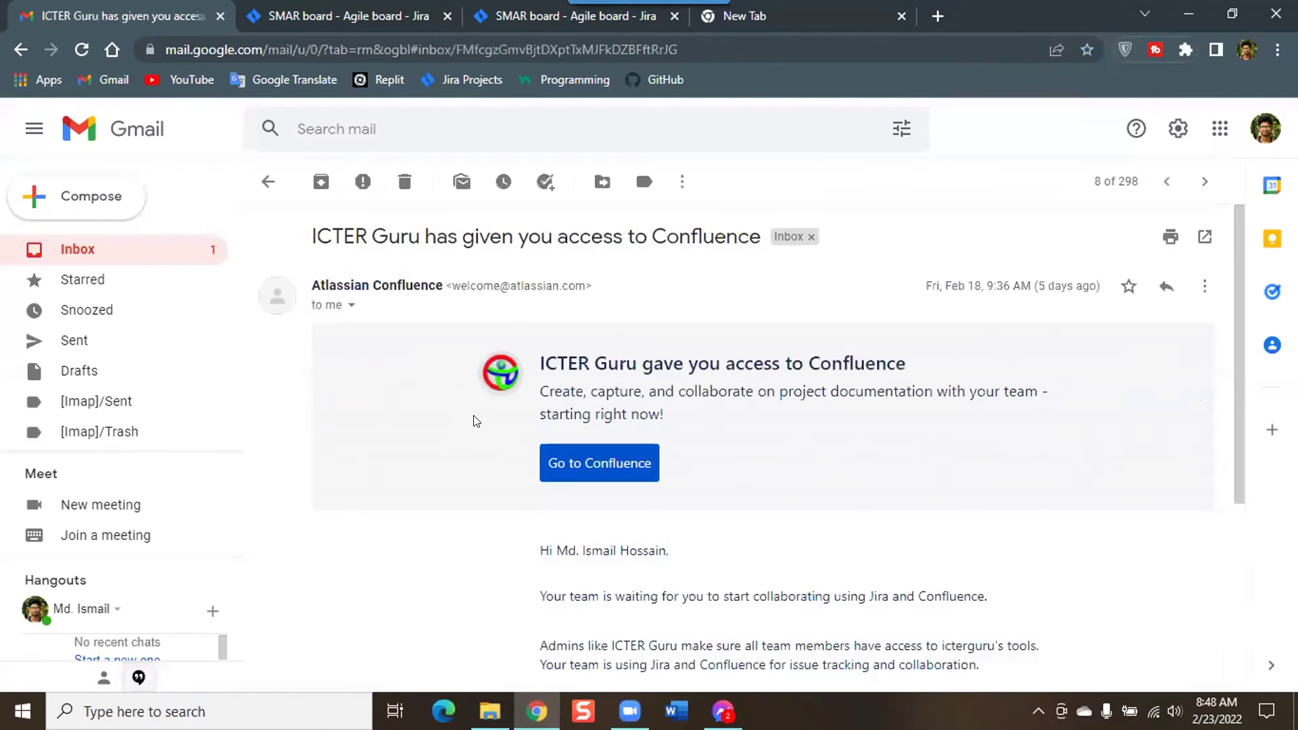
{"action": "left_click", "coordinate": [561, 456]}
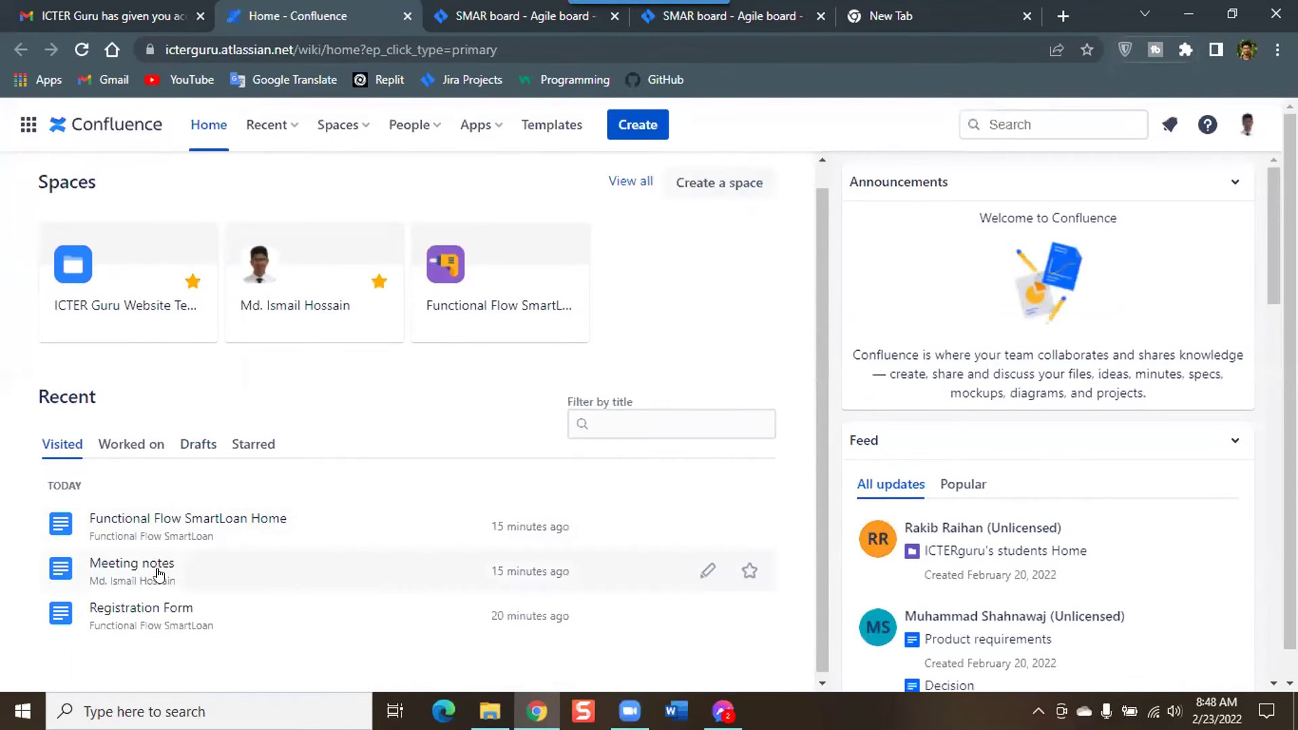
Step: Check the Functional Flow SmartLoan overview, open the Registration Form page from the recent list, and enlarge its form image
{"action": "left_click", "coordinate": [175, 530]}
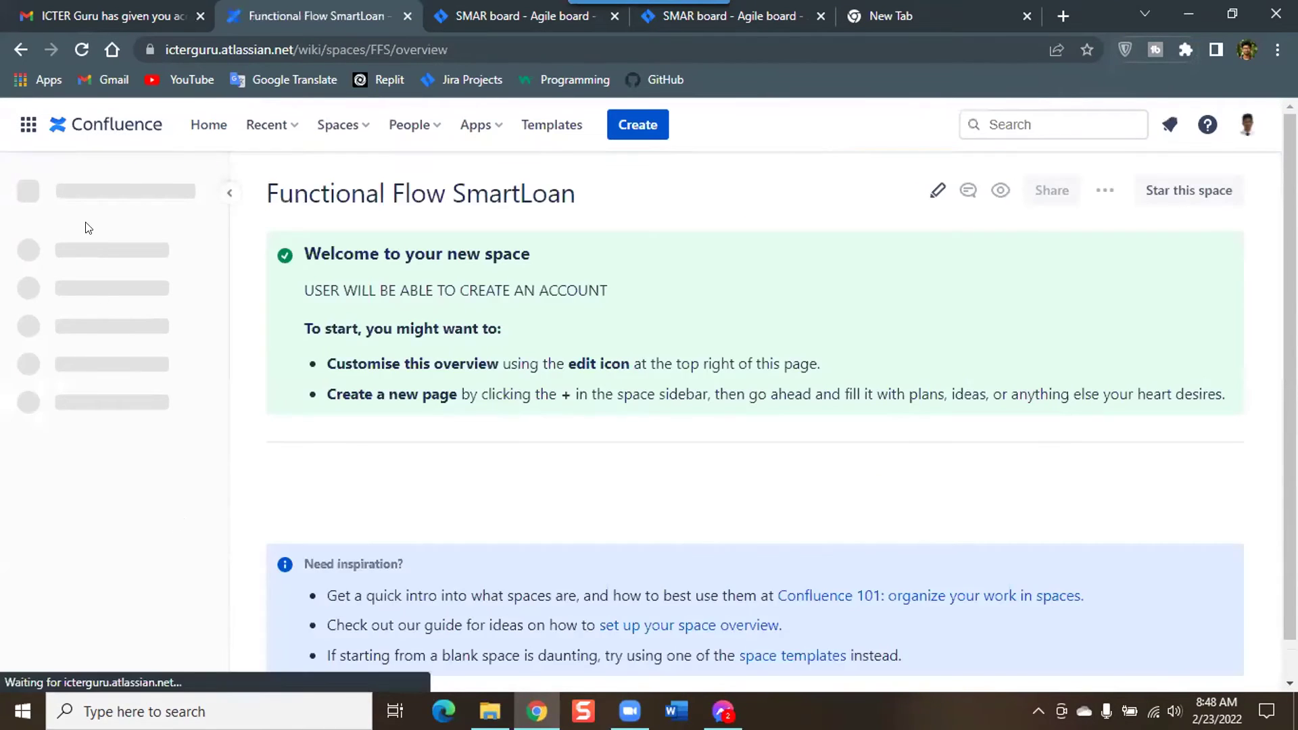
{"action": "left_click", "coordinate": [18, 42]}
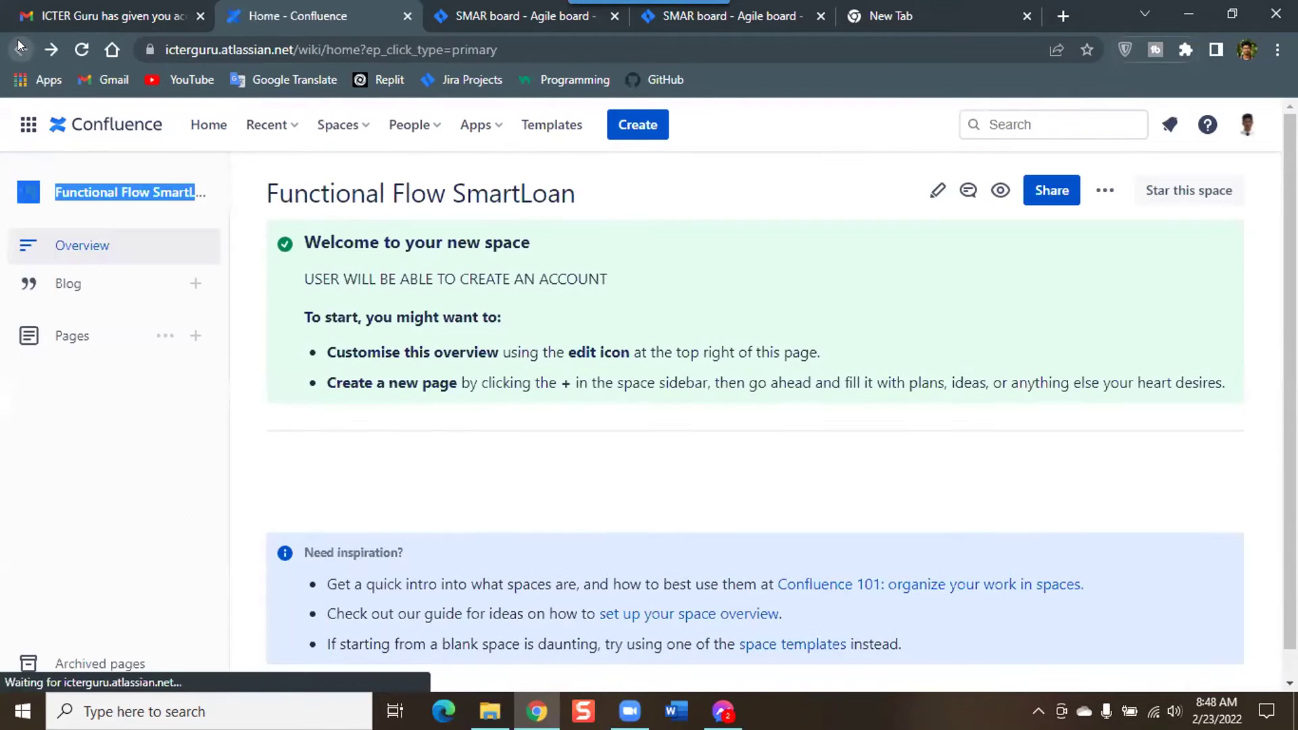
{"action": "scroll", "coordinate": [108, 541], "scroll_direction": "down", "scroll_amount": 1}
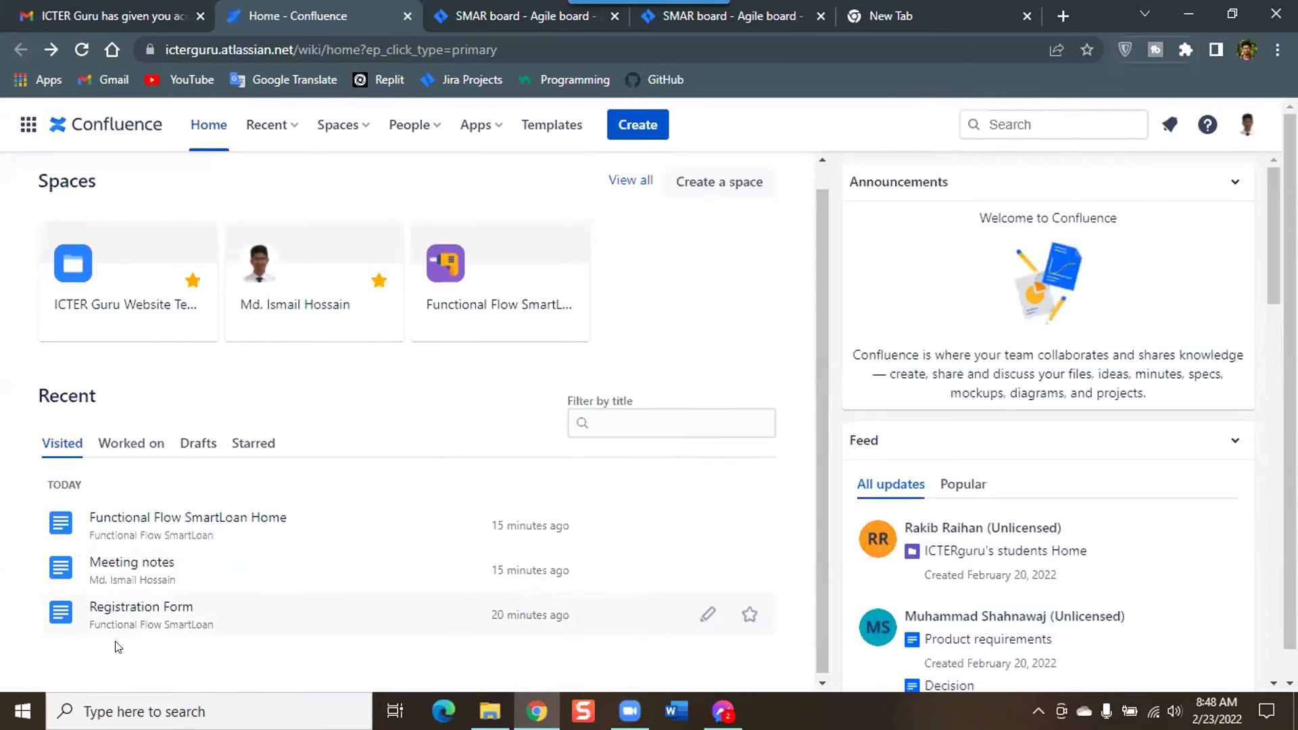
{"action": "left_click", "coordinate": [127, 606]}
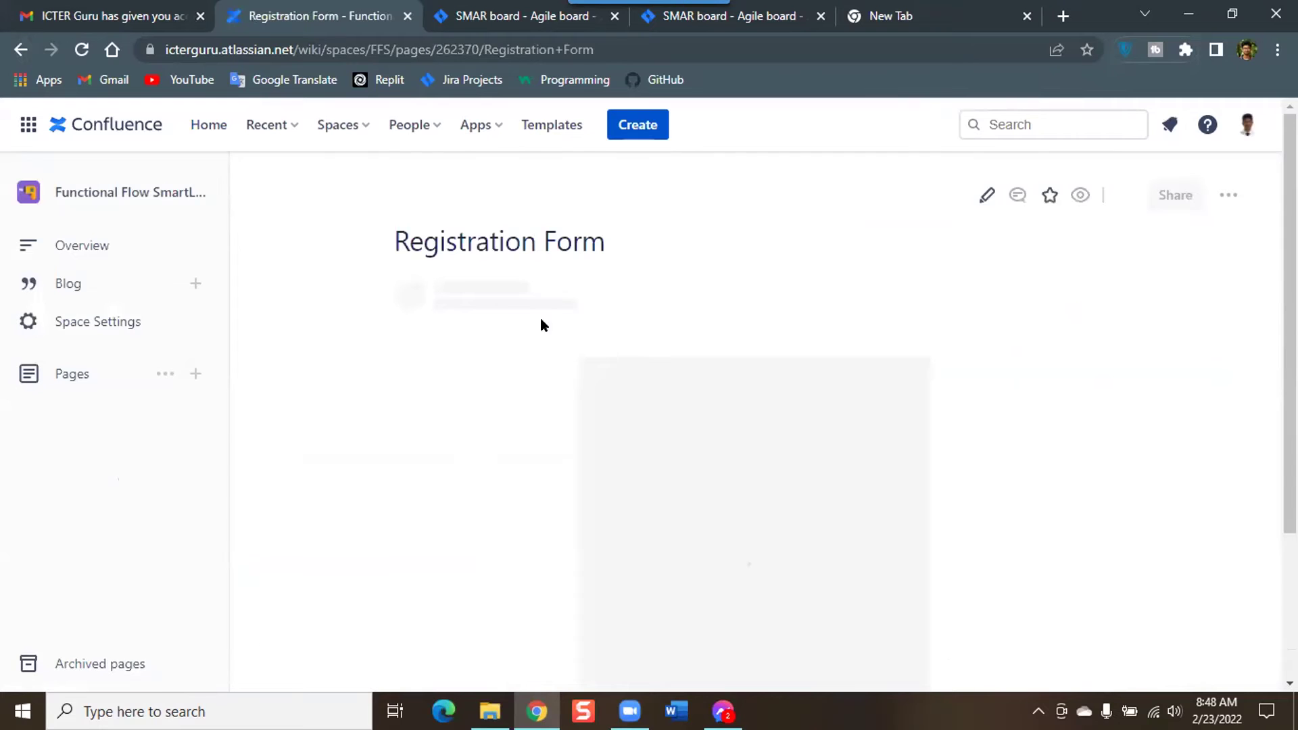
{"action": "left_click", "coordinate": [642, 447]}
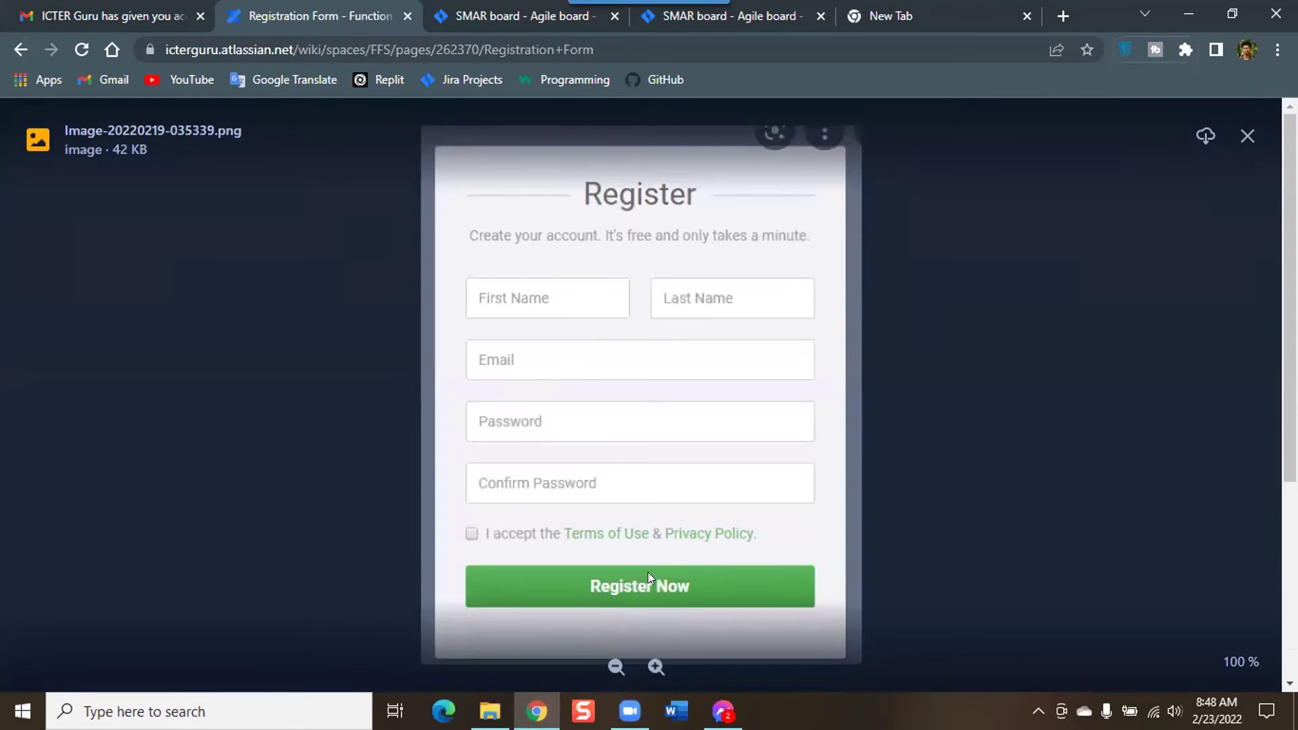
Step: Compare the SMAR-2 description in Jira with the registration form image in Confluence, field by field
{"action": "left_click", "coordinate": [736, 22]}
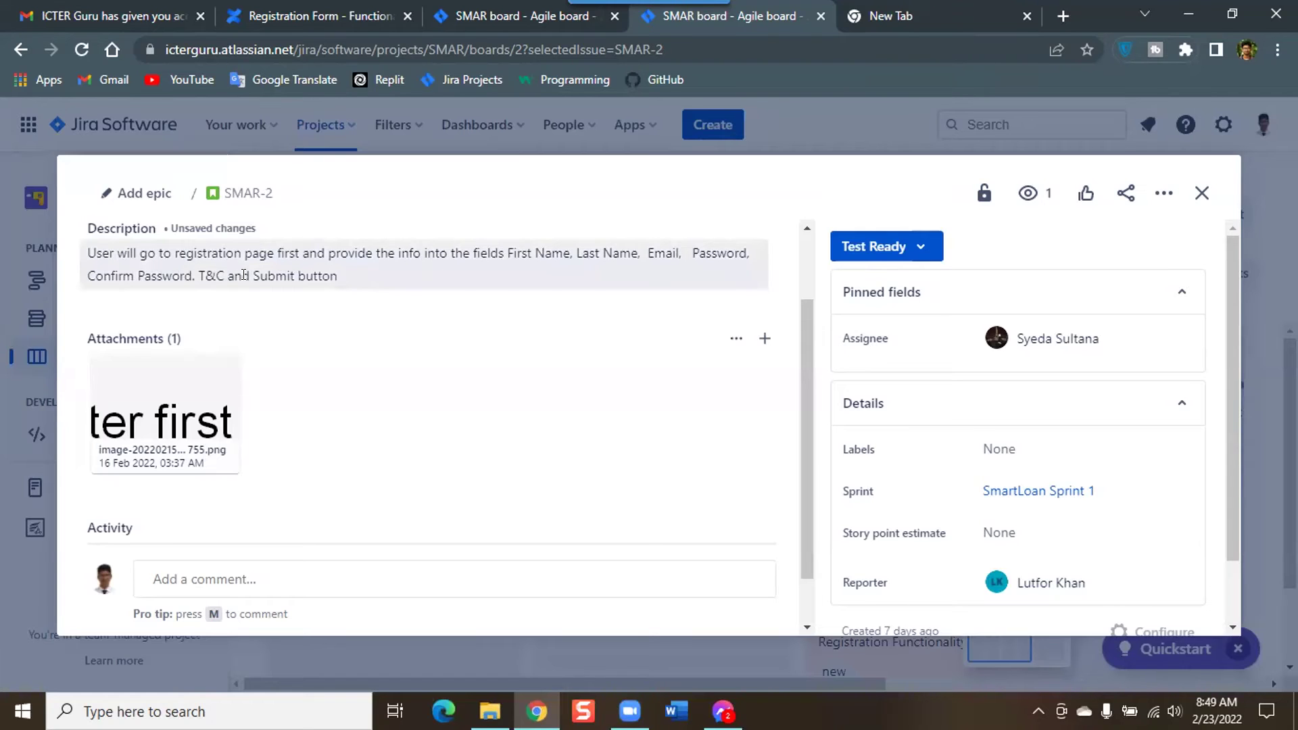
{"action": "left_click", "coordinate": [352, 20]}
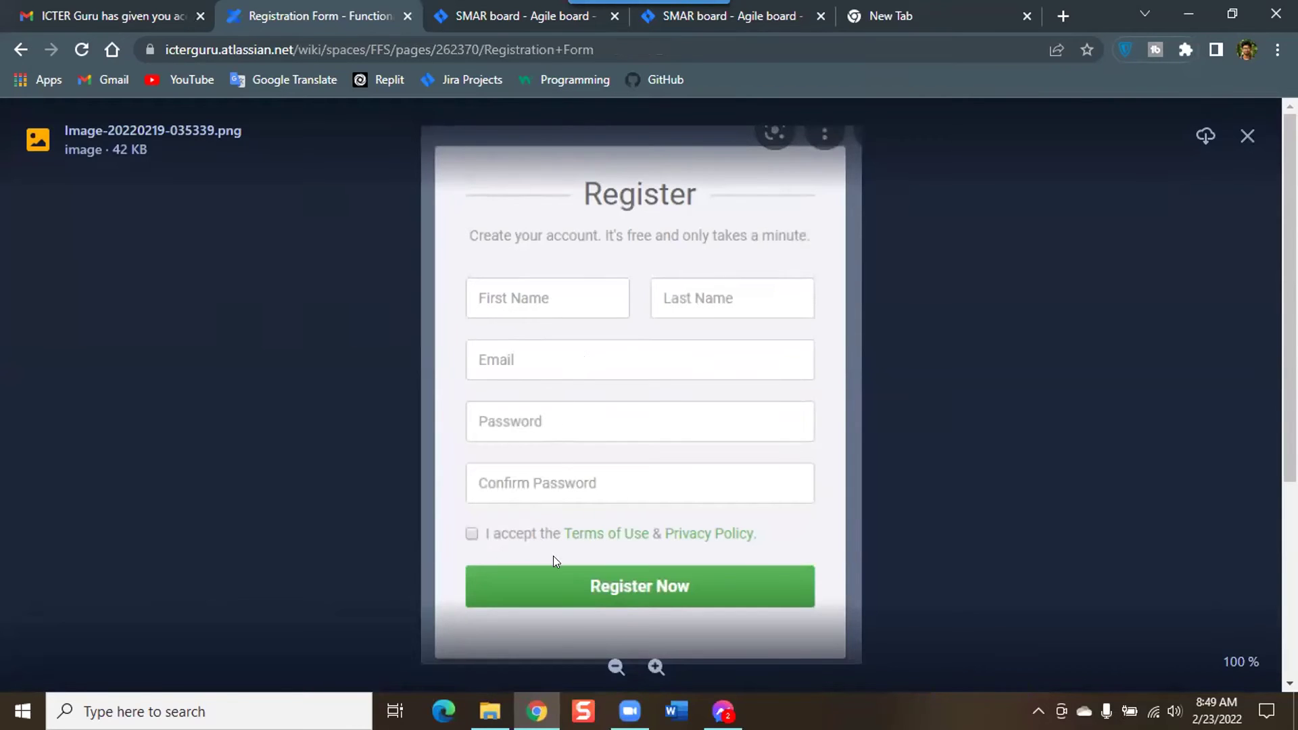
{"action": "left_click", "coordinate": [652, 21]}
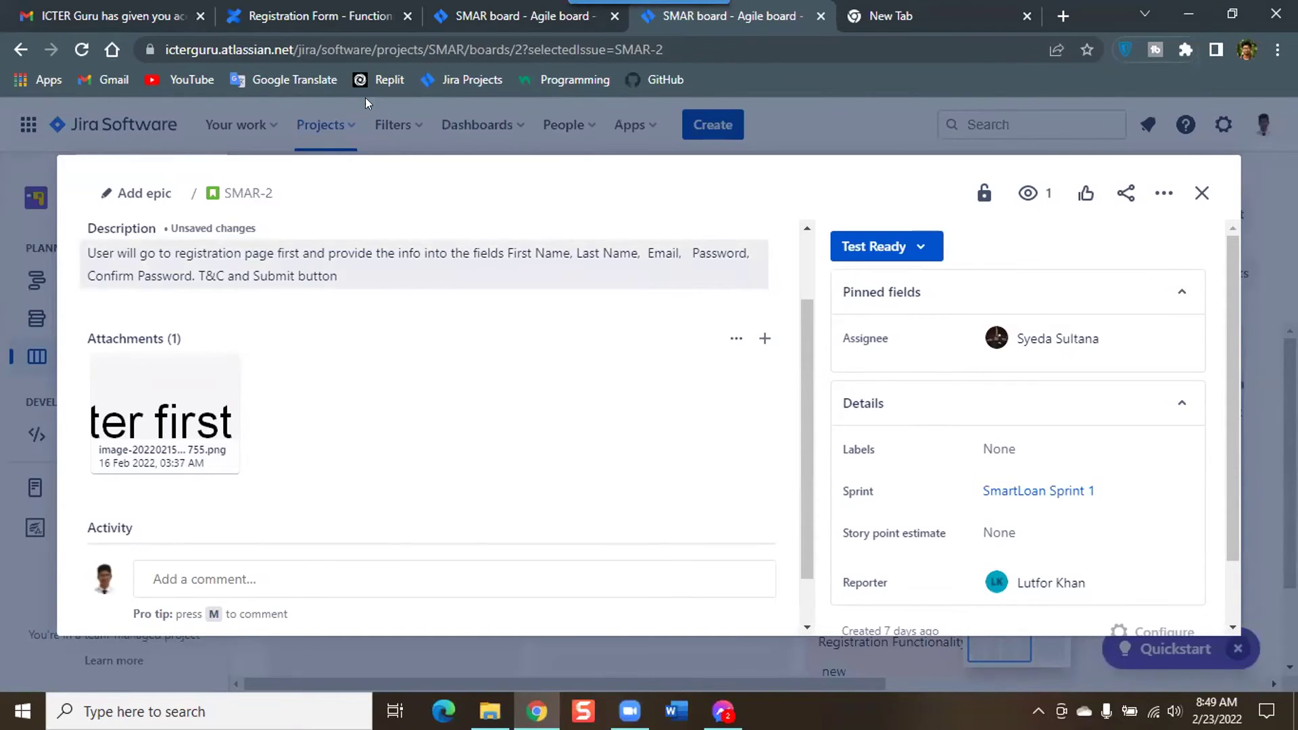
{"action": "left_click", "coordinate": [318, 16]}
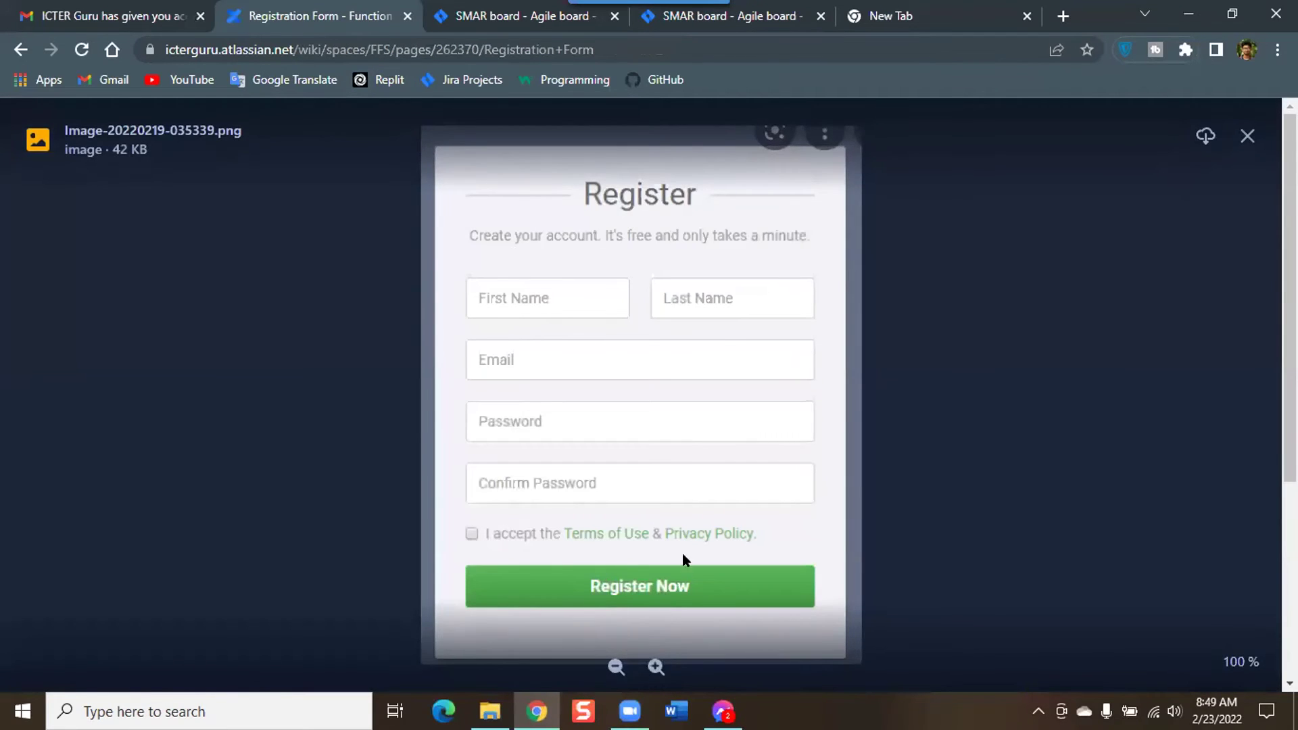
{"action": "left_click", "coordinate": [750, 17]}
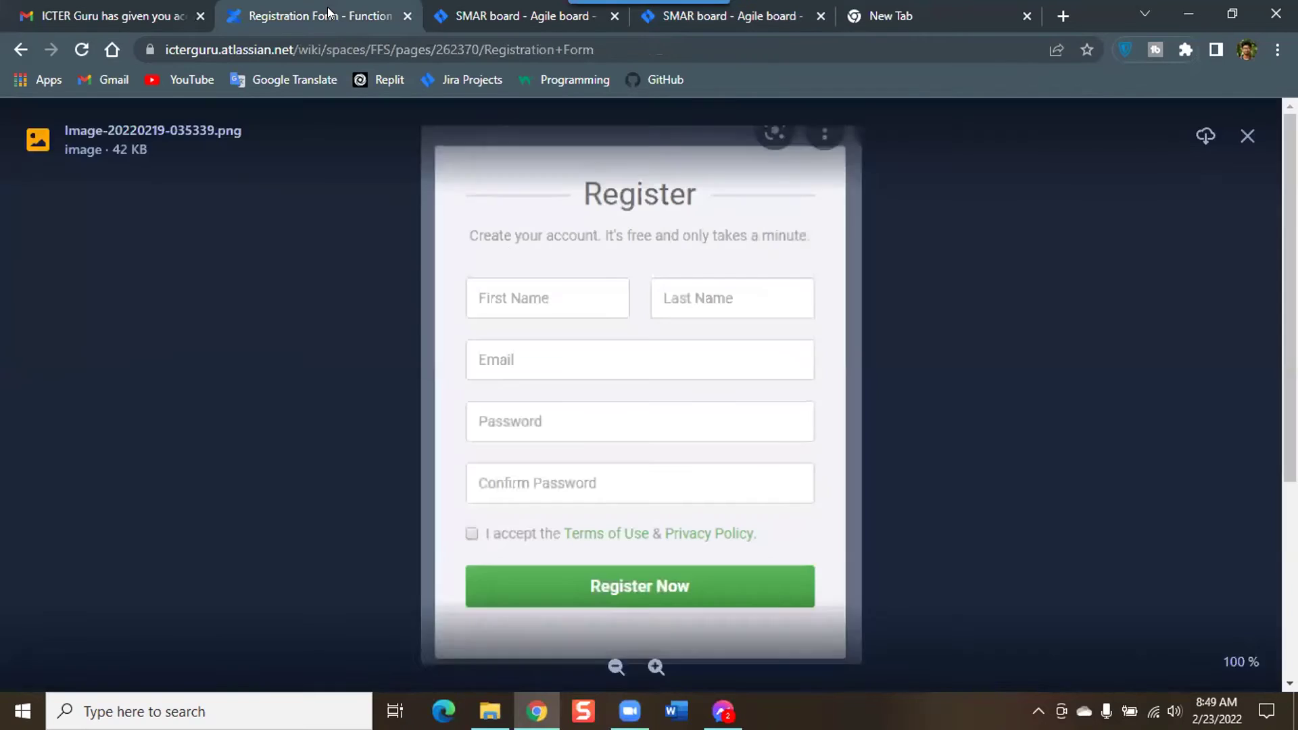
{"action": "left_click", "coordinate": [318, 16]}
Step: Return to the new SmartLoan bug form in Jira and enter the summary "Registration page submit button missing"
{"action": "left_click", "coordinate": [503, 15]}
{"action": "left_click", "coordinate": [379, 351]}
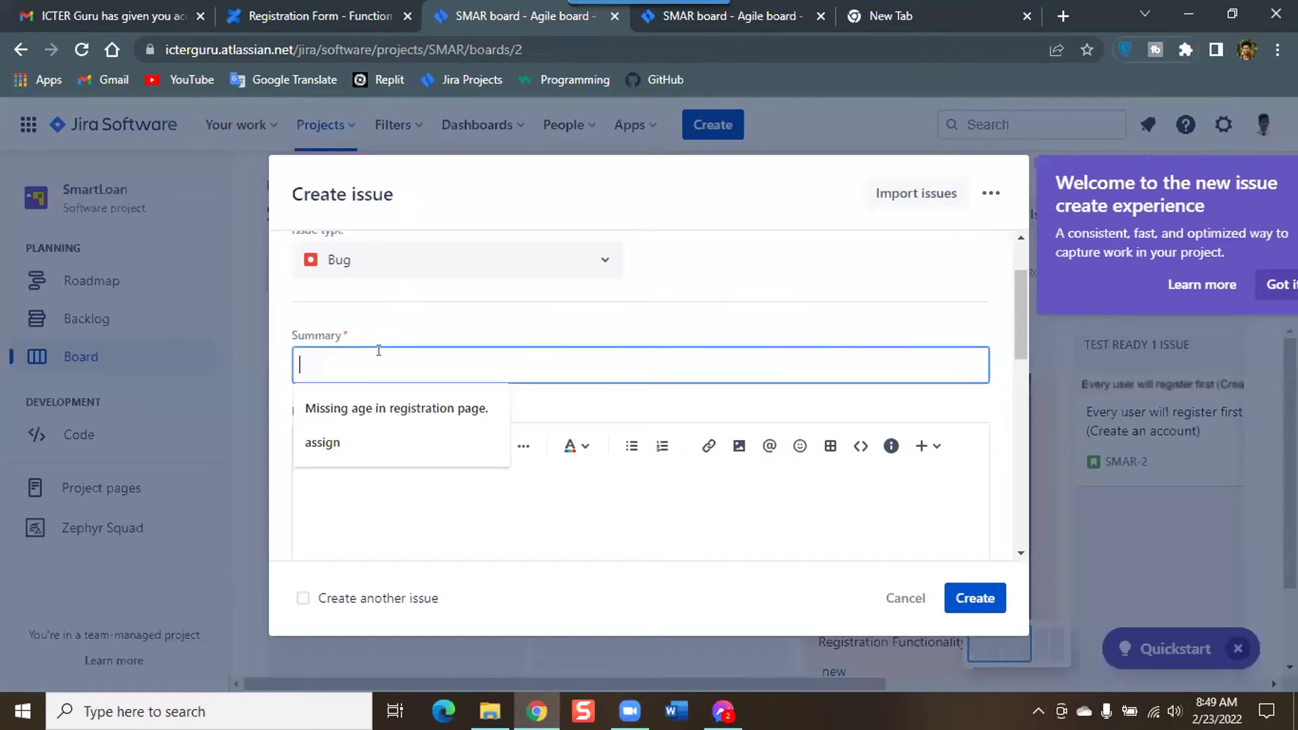
{"action": "type", "text": "R"}
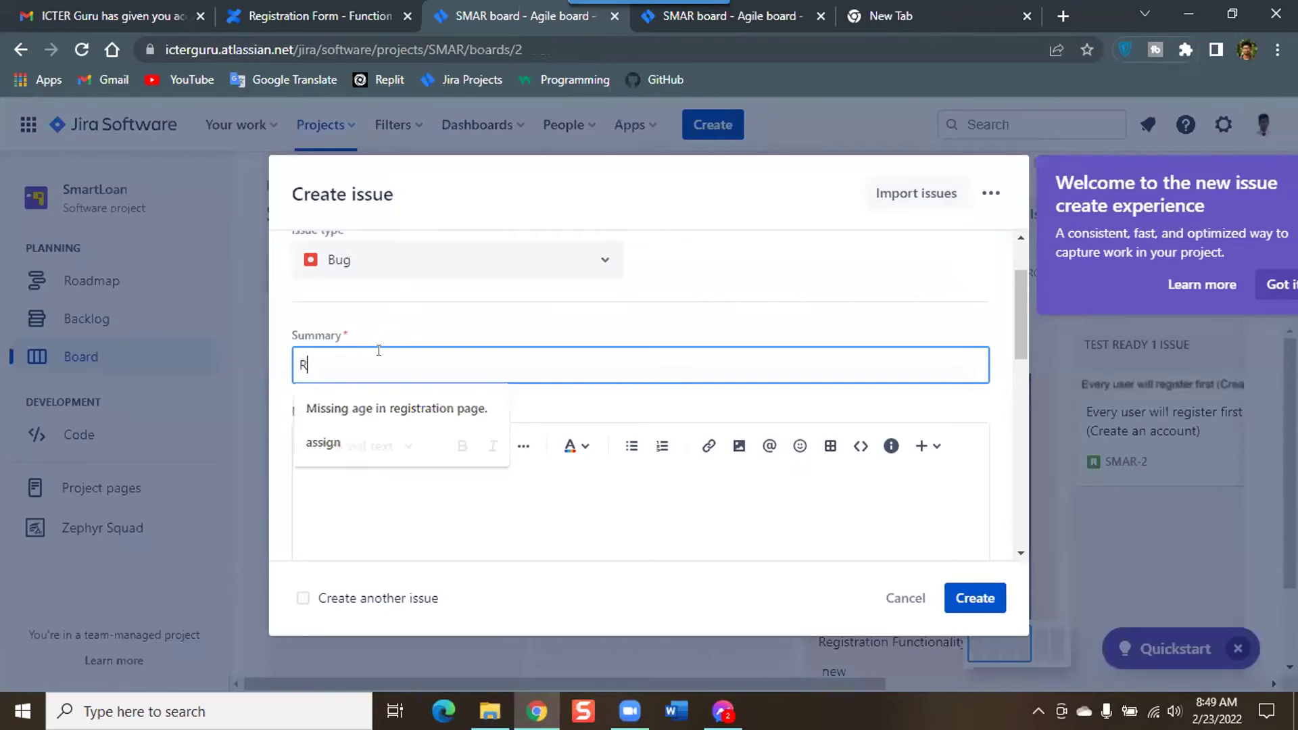
{"action": "type", "text": "egistra"}
{"action": "key", "text": "BackSpace"}
{"action": "key", "text": "BackSpace"}
{"action": "type", "text": "ration "}
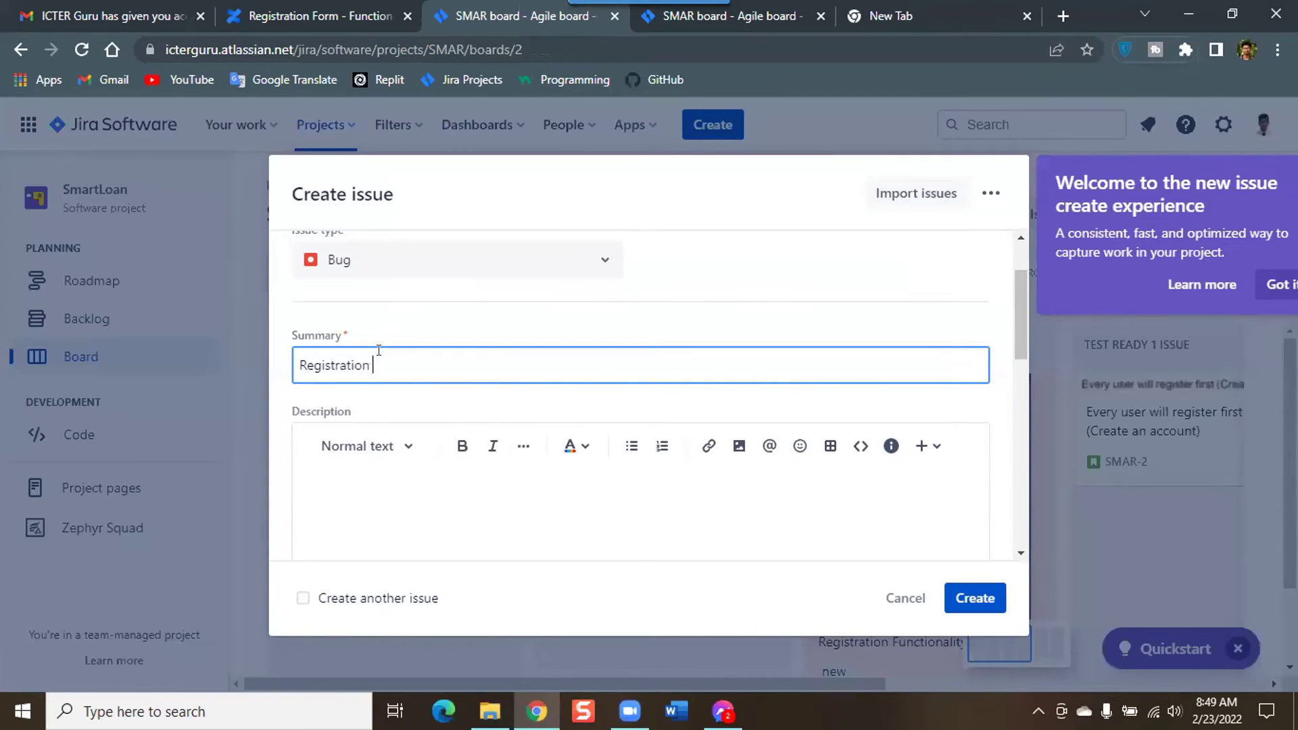
{"action": "type", "text": "page submit button test"}
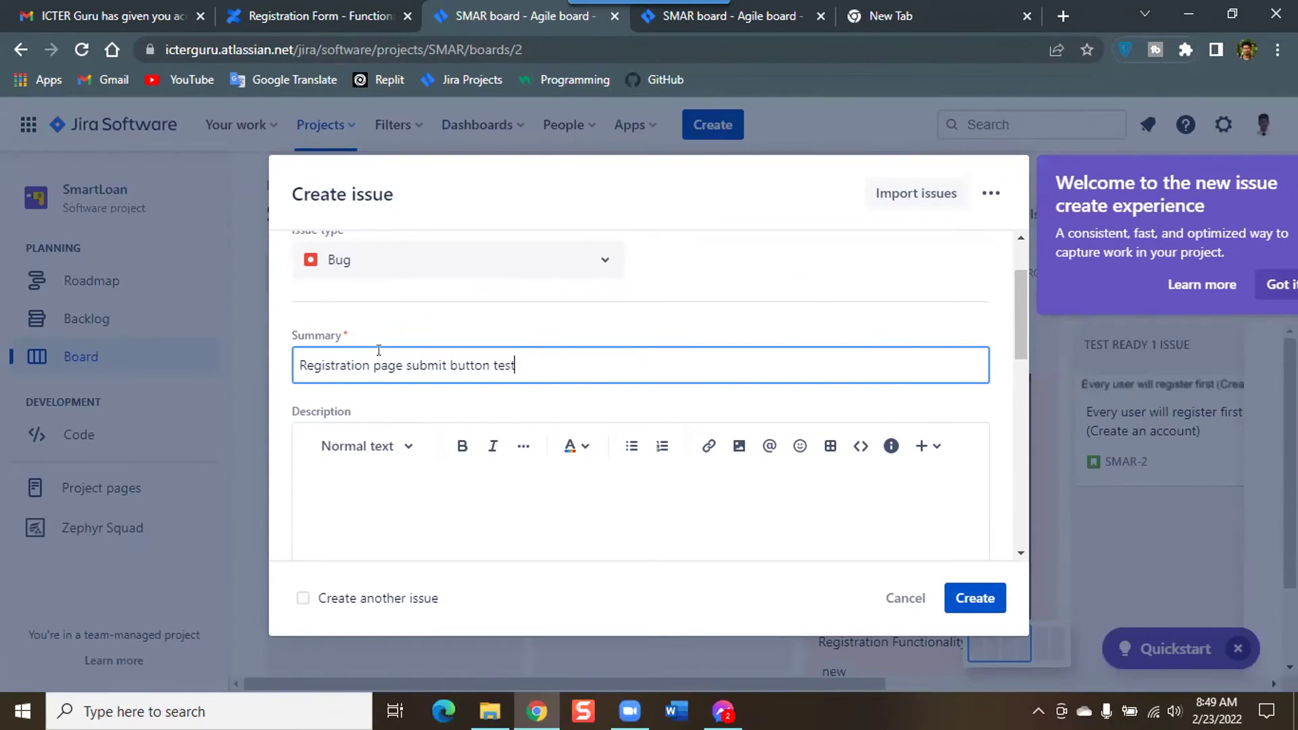
{"action": "key", "text": "BackSpace"}
{"action": "key", "text": "BackSpace"}
{"action": "key", "text": "BackSpace"}
{"action": "key", "text": "BackSpace"}
{"action": "type", "text": "missing"}
Step: Start the bug description with the line "Env: QA" and a "Reproducibility:" label on the line below
{"action": "scroll", "coordinate": [382, 400], "scroll_direction": "down", "scroll_amount": 1}
{"action": "left_click", "coordinate": [379, 392]}
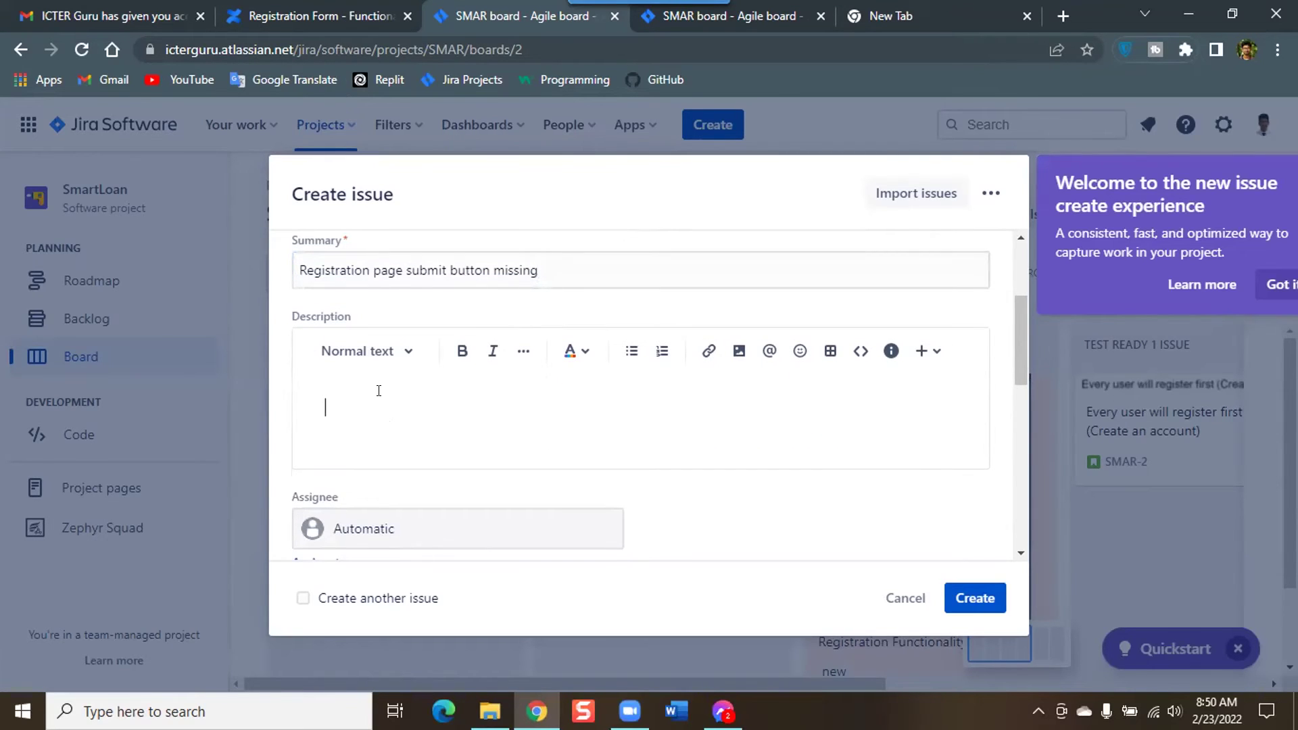
{"action": "type", "text": "Env:"}
{"action": "type", "text": "QA"}
{"action": "key", "text": "Return"}
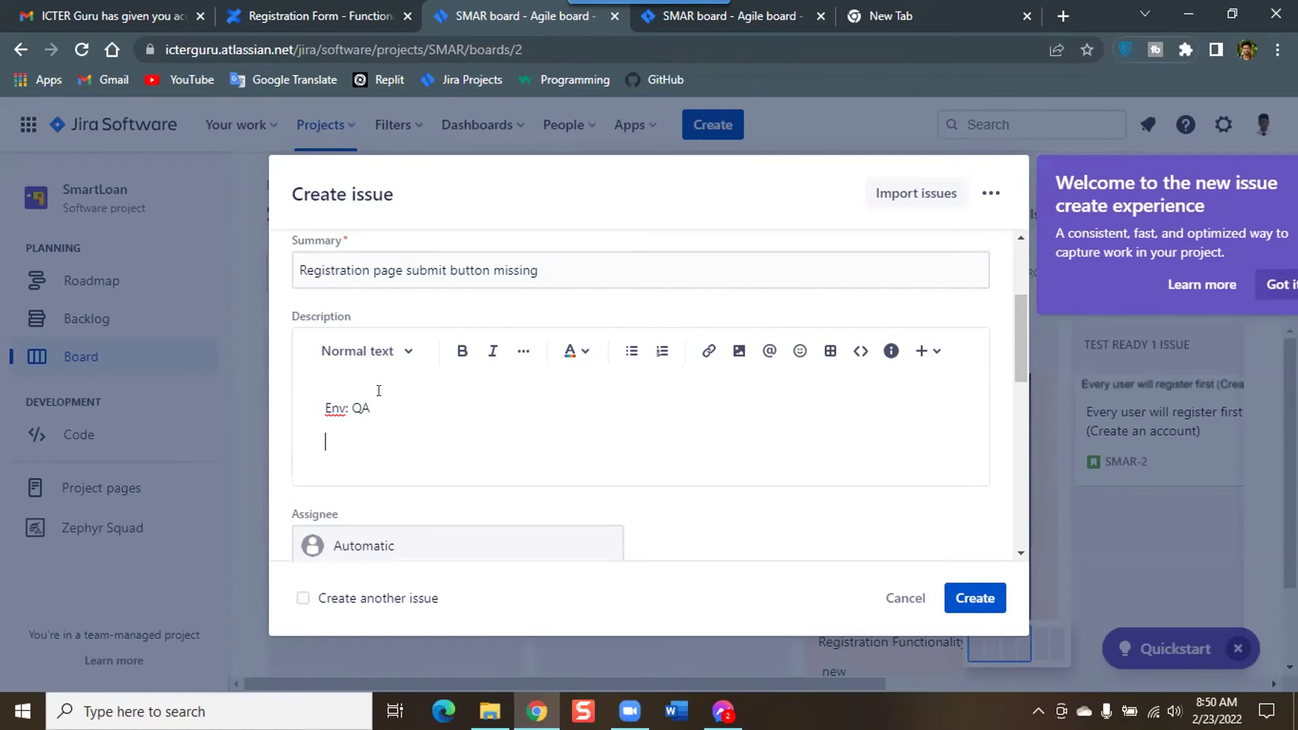
{"action": "type", "text": "Reproducibility:"}
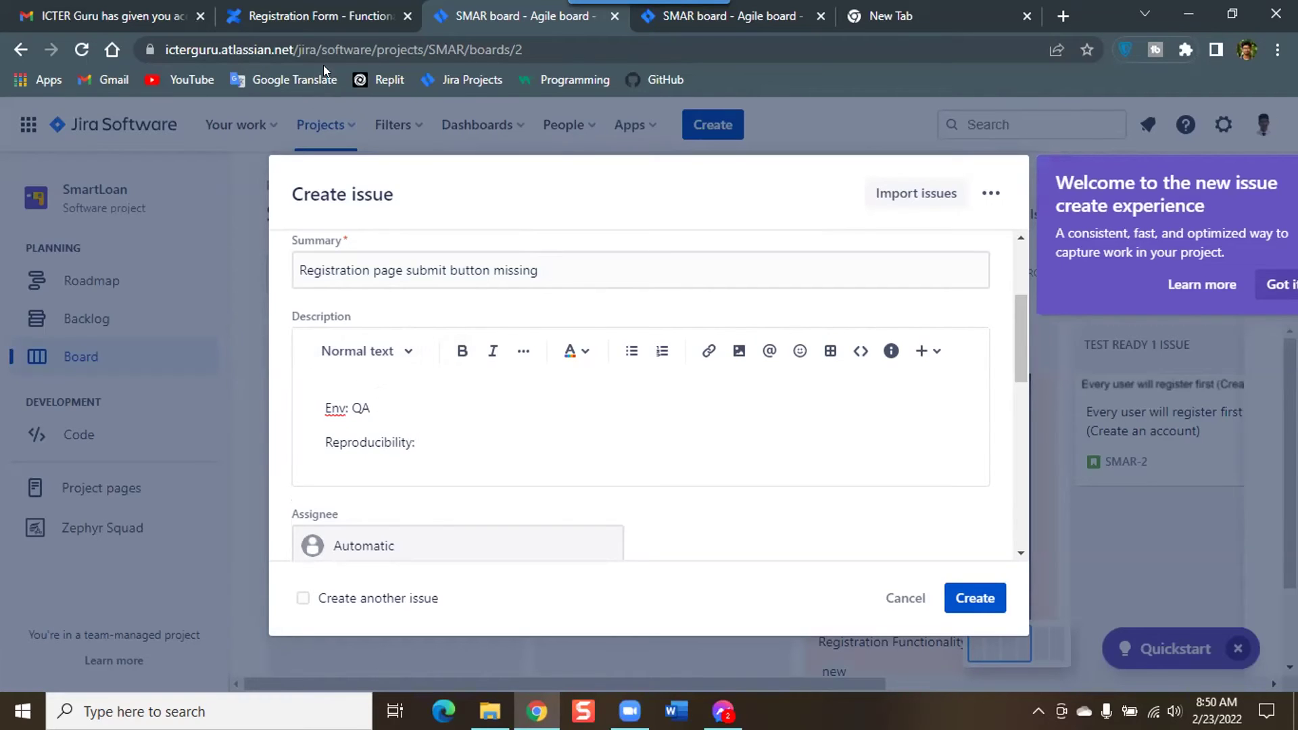
Step: Glance at the registration form image in Confluence, return to the bug form in Jira, and enter "Yes" for Reproducibility
{"action": "left_click_drag", "start_coordinate": [327, 79], "coordinate": [405, 79]}
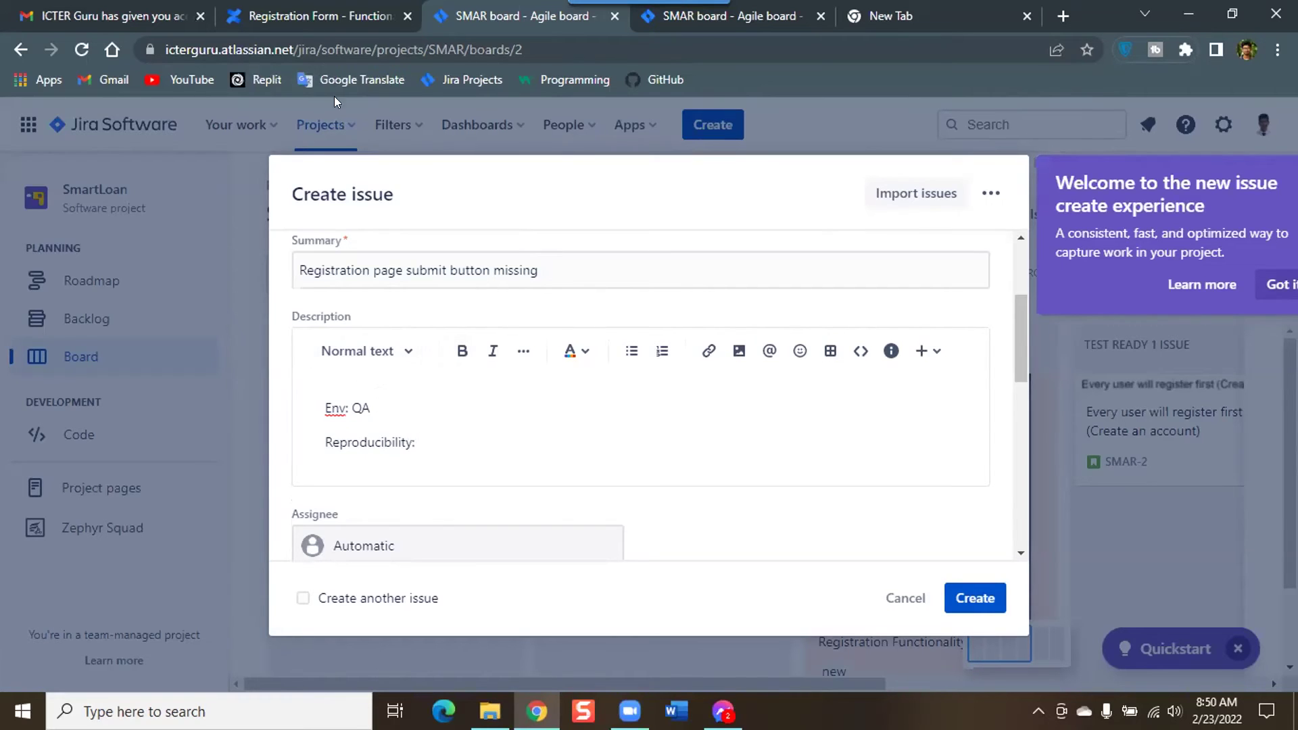
{"action": "left_click", "coordinate": [312, 11]}
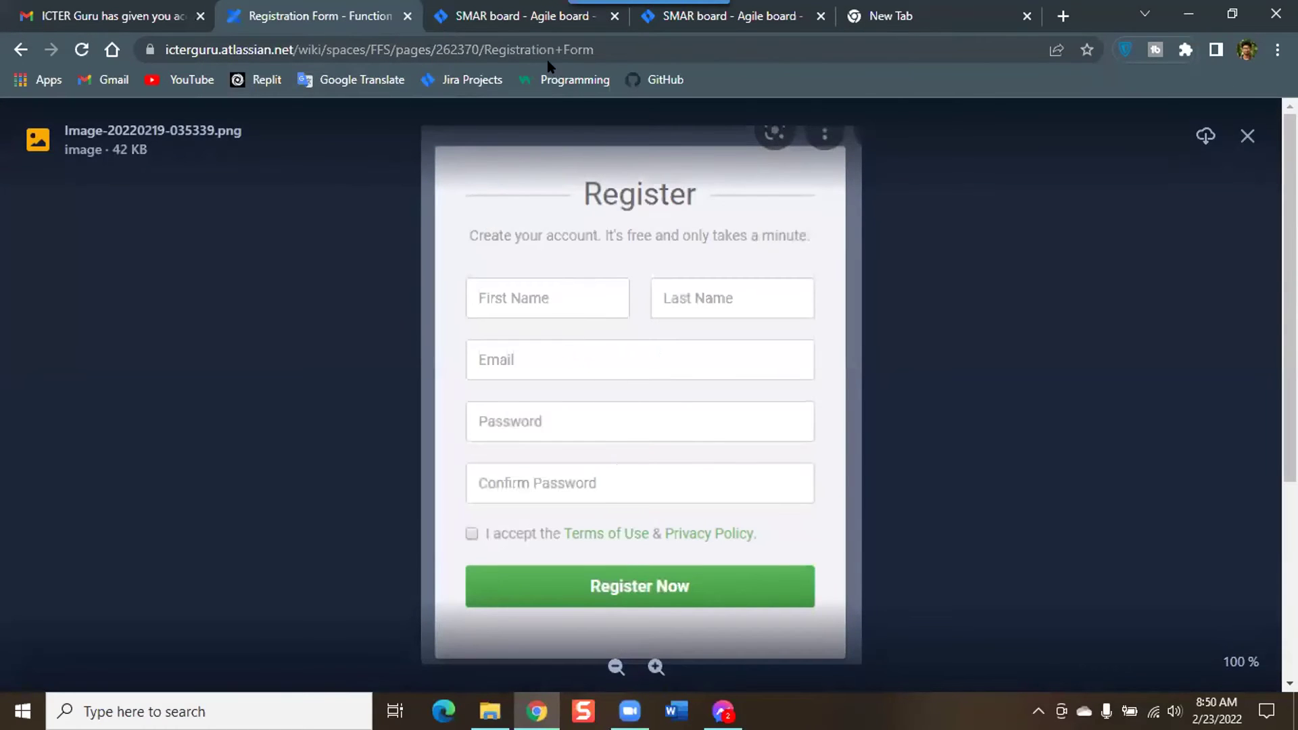
{"action": "left_click", "coordinate": [524, 15]}
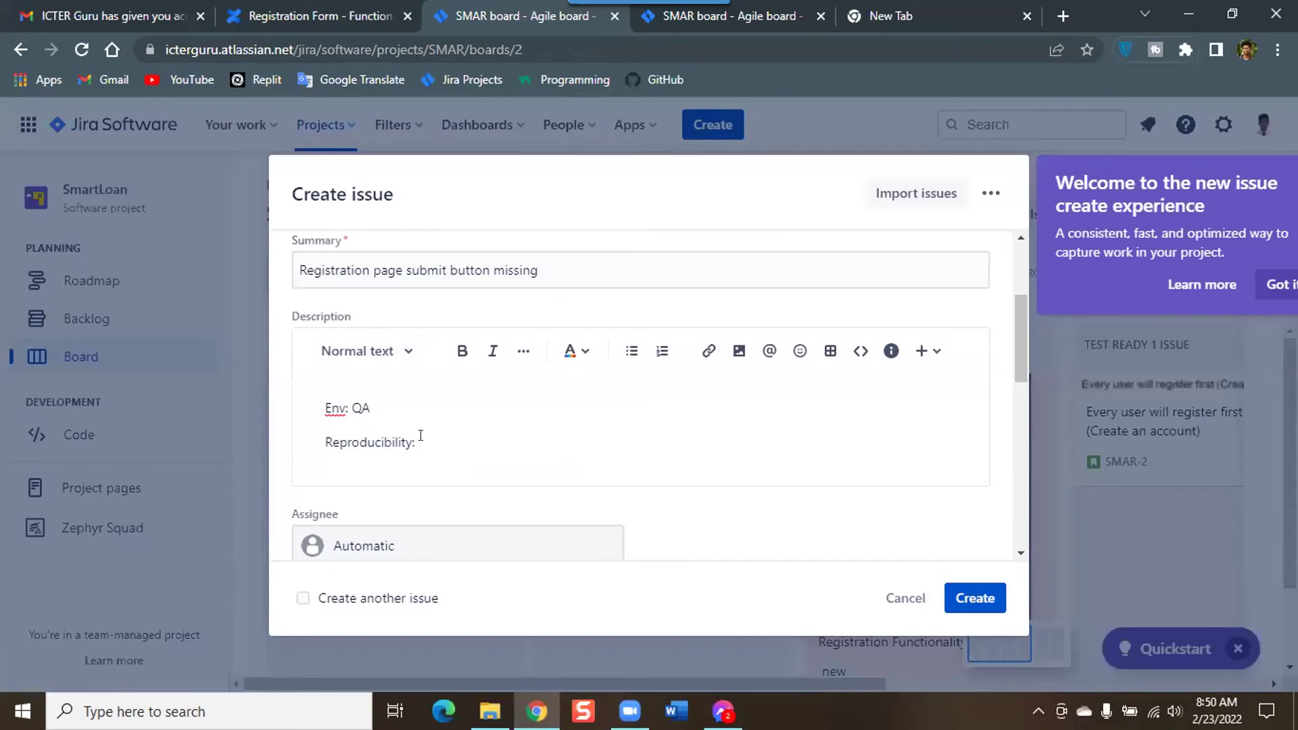
{"action": "type", "text": "Yes"}
{"action": "key", "text": "Return"}
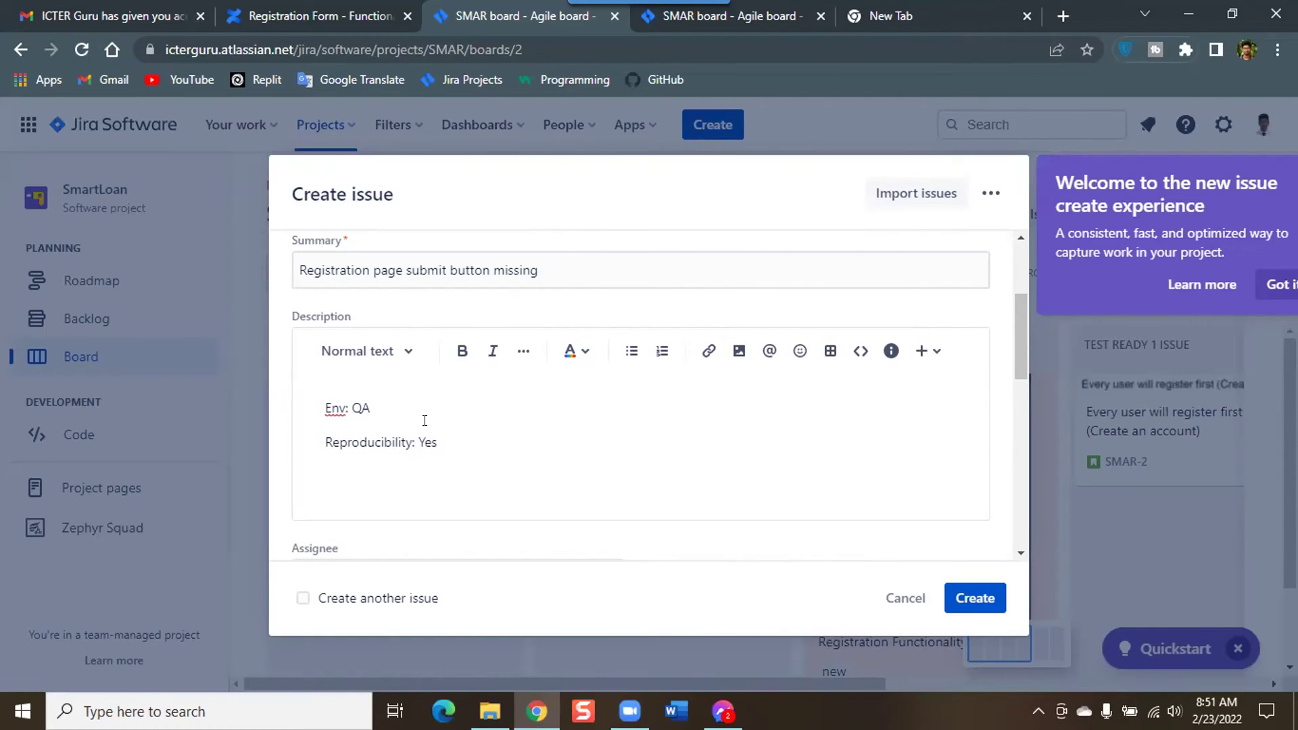
{"action": "type", "text": "S"}
{"action": "key", "text": "BackSpace"}
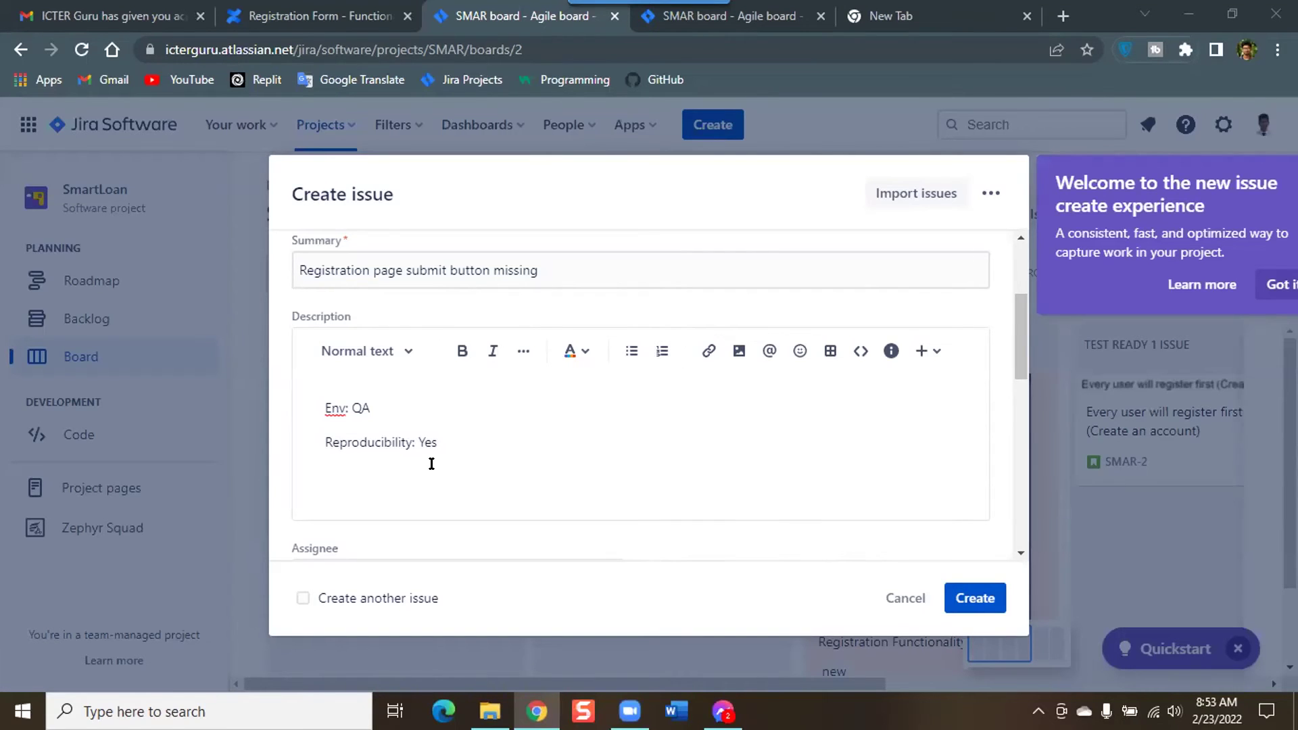
Step: Add the description line "Step1: Open the requirement page" below Reproducibility and begin a "Step2" line under it
{"action": "left_click", "coordinate": [327, 465]}
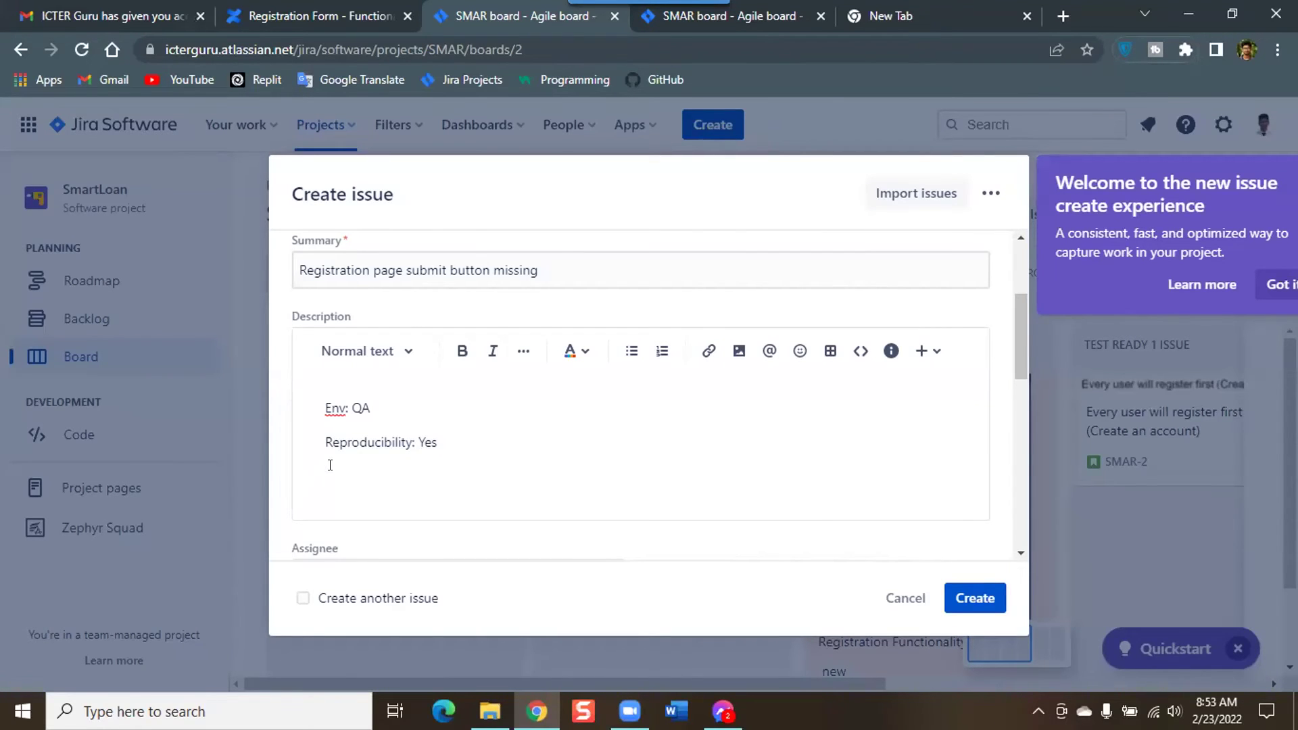
{"action": "type", "text": "Step"}
{"action": "key", "text": "BackSpace"}
{"action": "type", "text": ":"}
{"action": "key", "text": "BackSpace"}
{"action": "type", "text": "1: Open the req"}
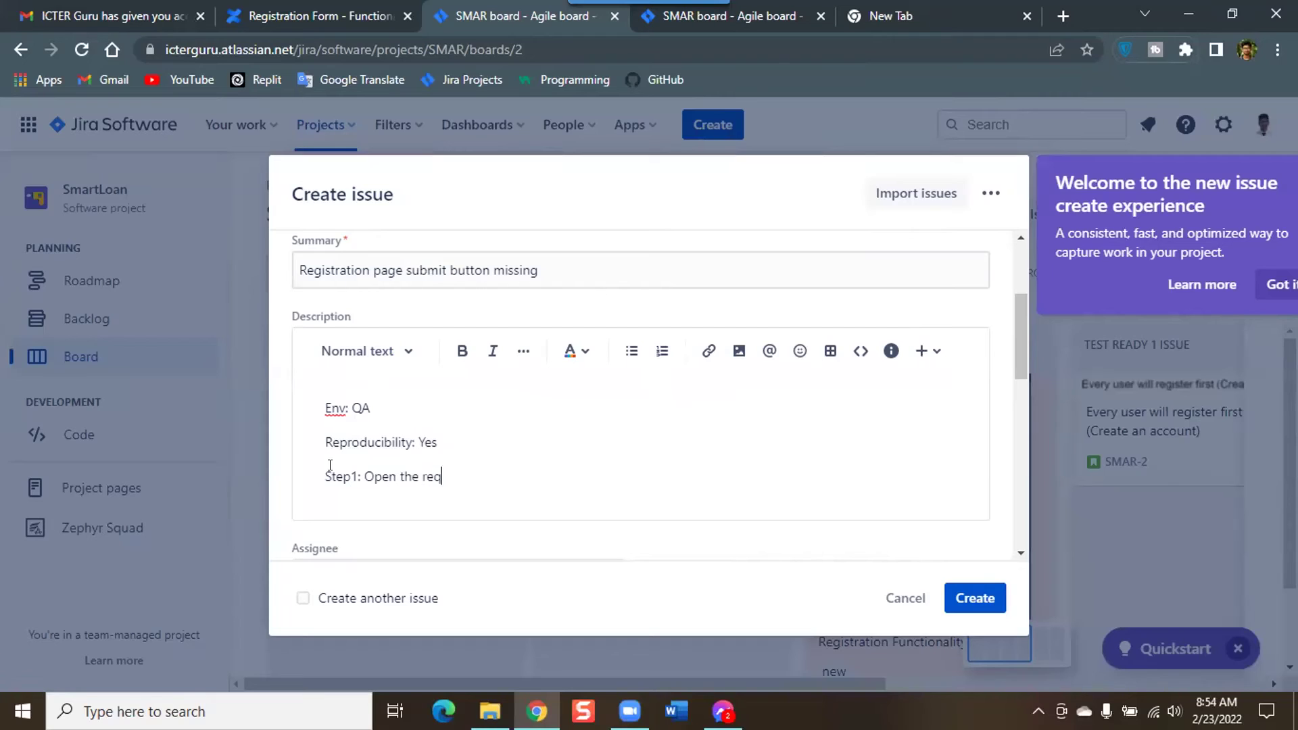
{"action": "type", "text": "uirement page"}
{"action": "key", "text": "Return"}
{"action": "type", "text": "S"}
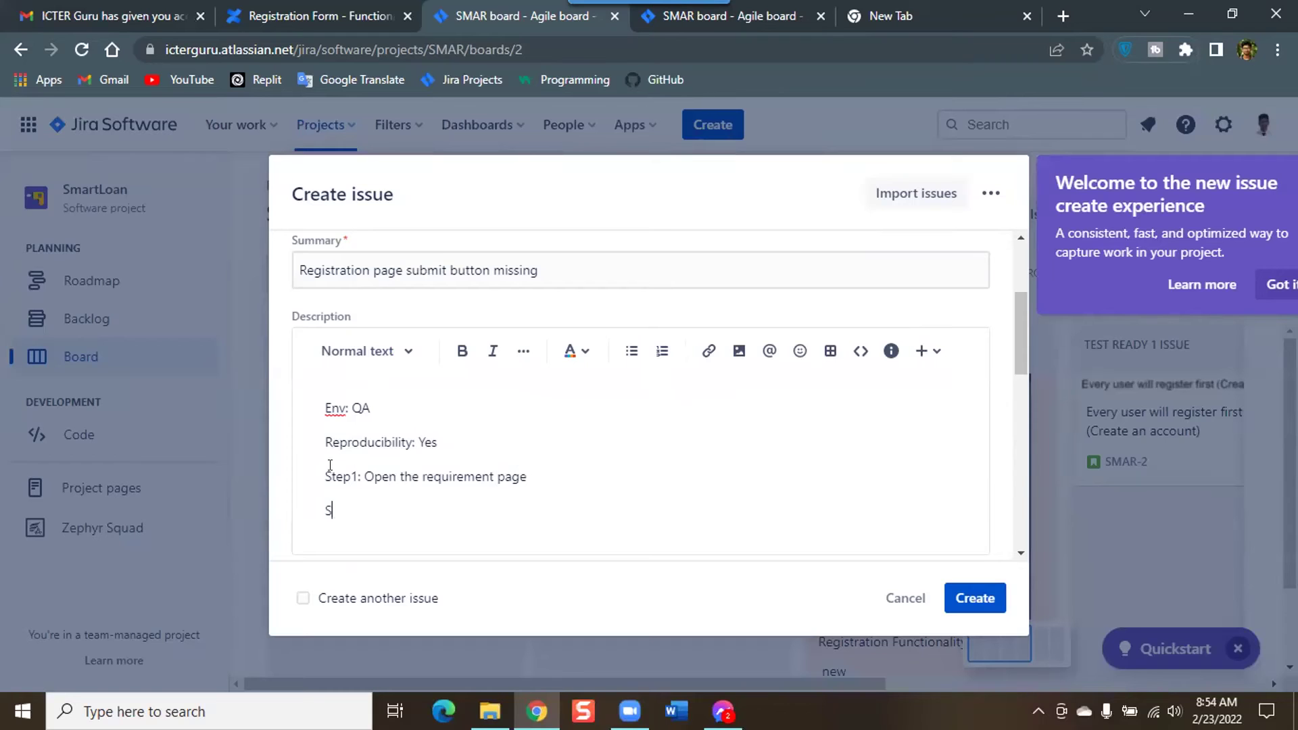
{"action": "type", "text": "tep2"}
Step: Switch to the Registration Form page in Confluence and copy its web address
{"action": "left_click", "coordinate": [264, 15]}
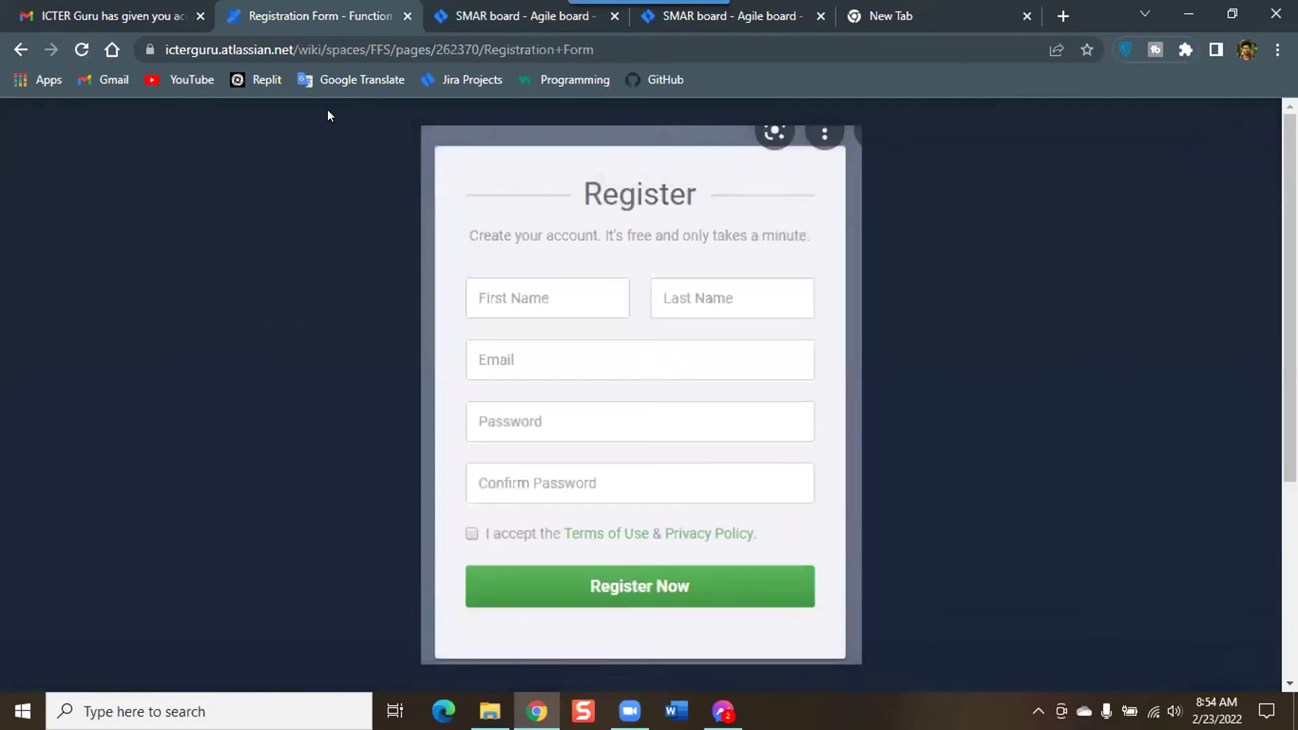
{"action": "left_click", "coordinate": [341, 51]}
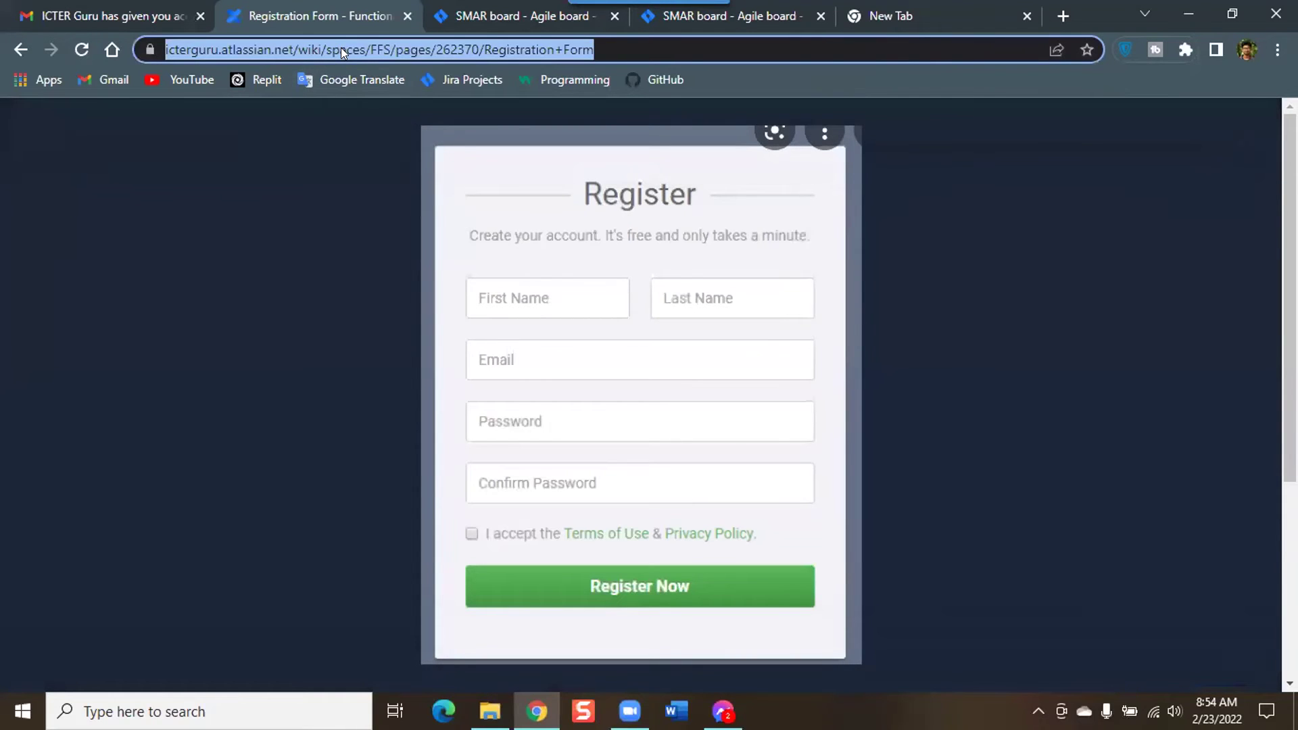
{"action": "right_click", "coordinate": [341, 47]}
{"action": "left_click", "coordinate": [385, 183]}
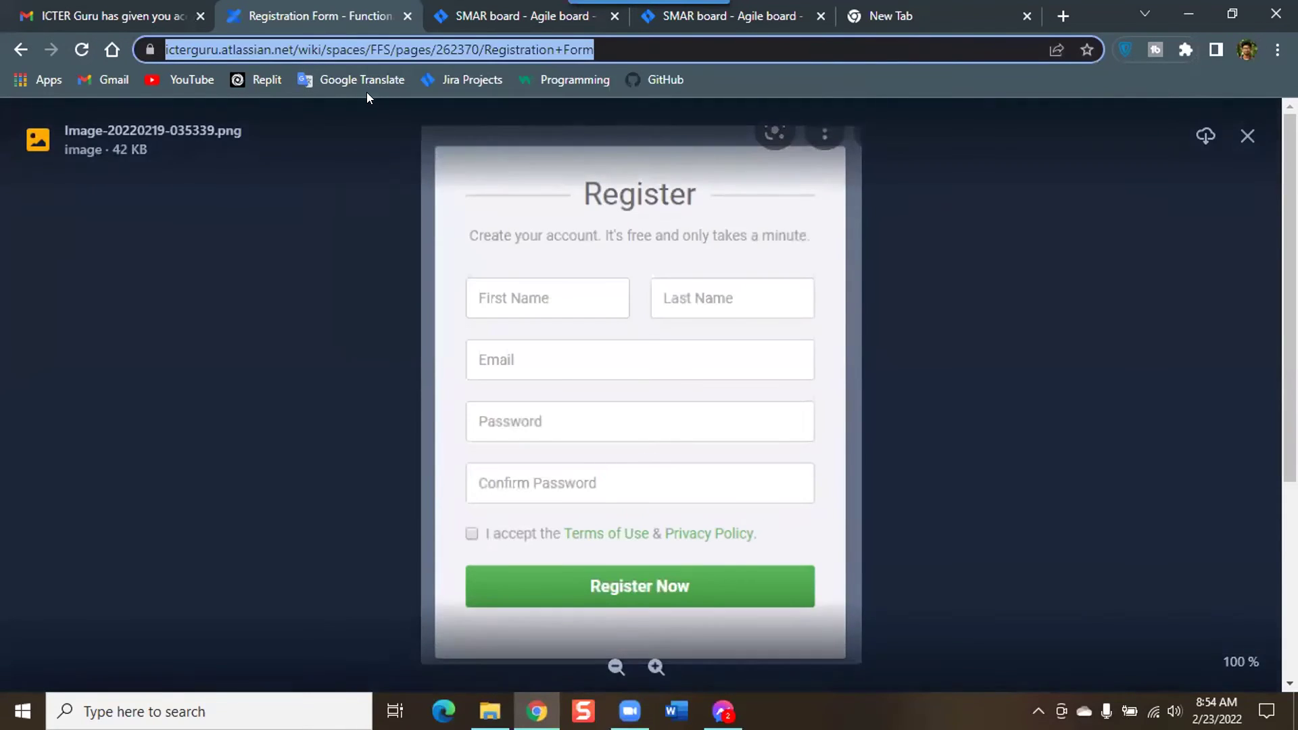
{"action": "right_click", "coordinate": [357, 49]}
{"action": "left_click", "coordinate": [389, 183]}
Step: Return to the bug form in Jira and extend the Step1 line with "in this link" and the copied page link
{"action": "left_click", "coordinate": [473, 9]}
{"action": "left_click", "coordinate": [559, 476]}
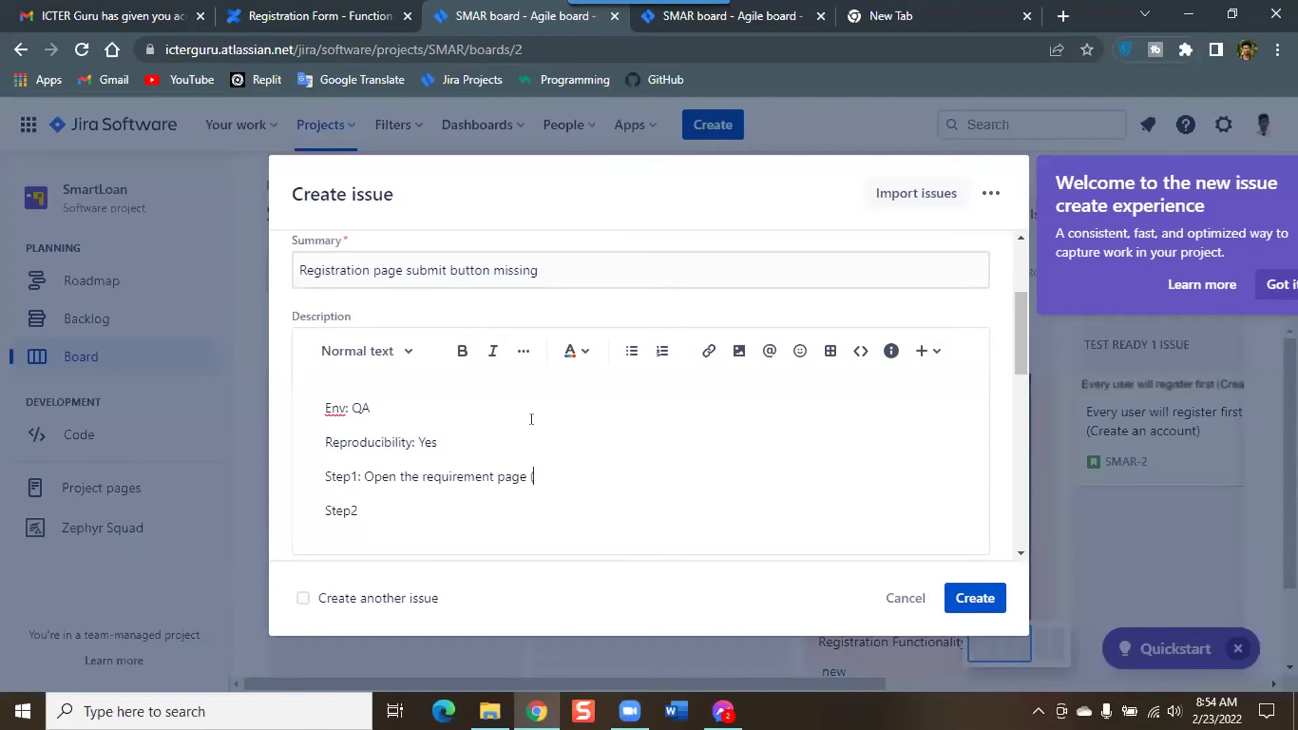
{"action": "type", "text": ")"}
{"action": "key", "text": "BackSpace"}
{"action": "key", "text": "BackSpace"}
{"action": "type", "text": "in this link"}
{"action": "key", "text": "ctrl+v"}
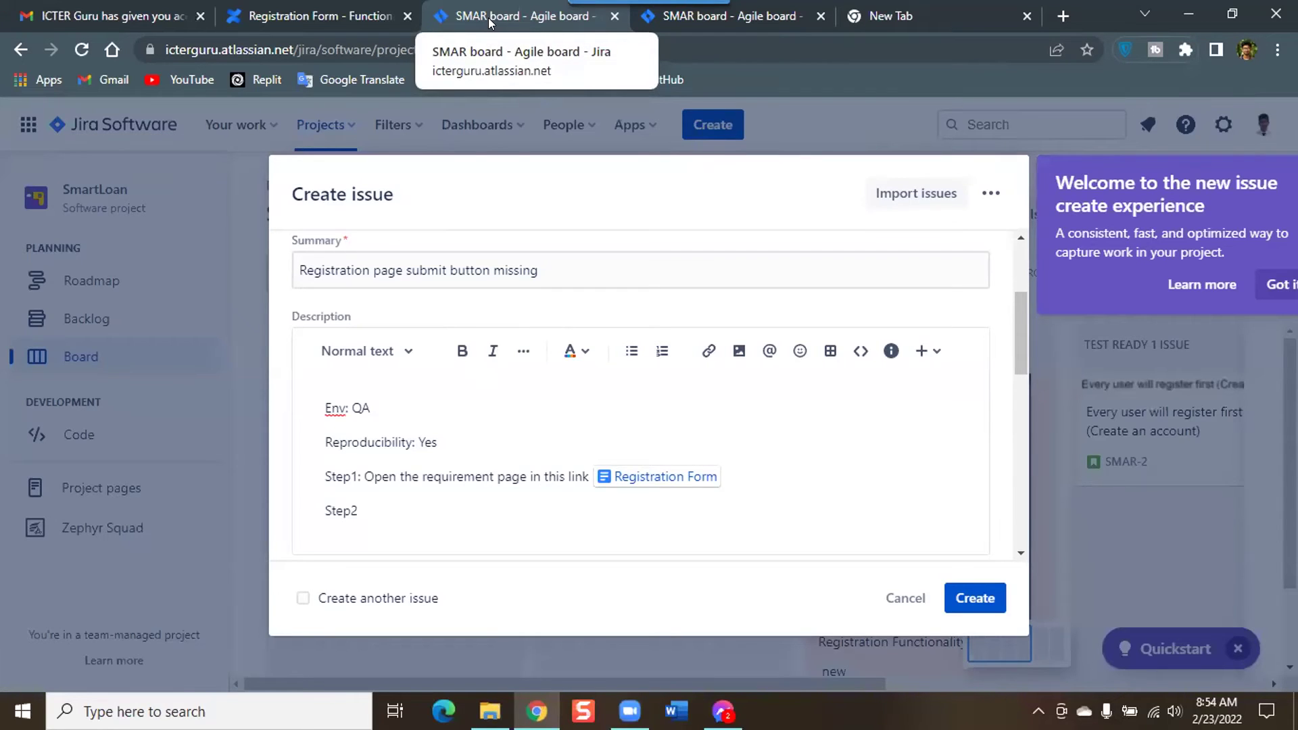
Step: Complete the Step2 line as "Go to the registration page of smart loan", correcting the spelling of "registration"
{"action": "left_click", "coordinate": [365, 500]}
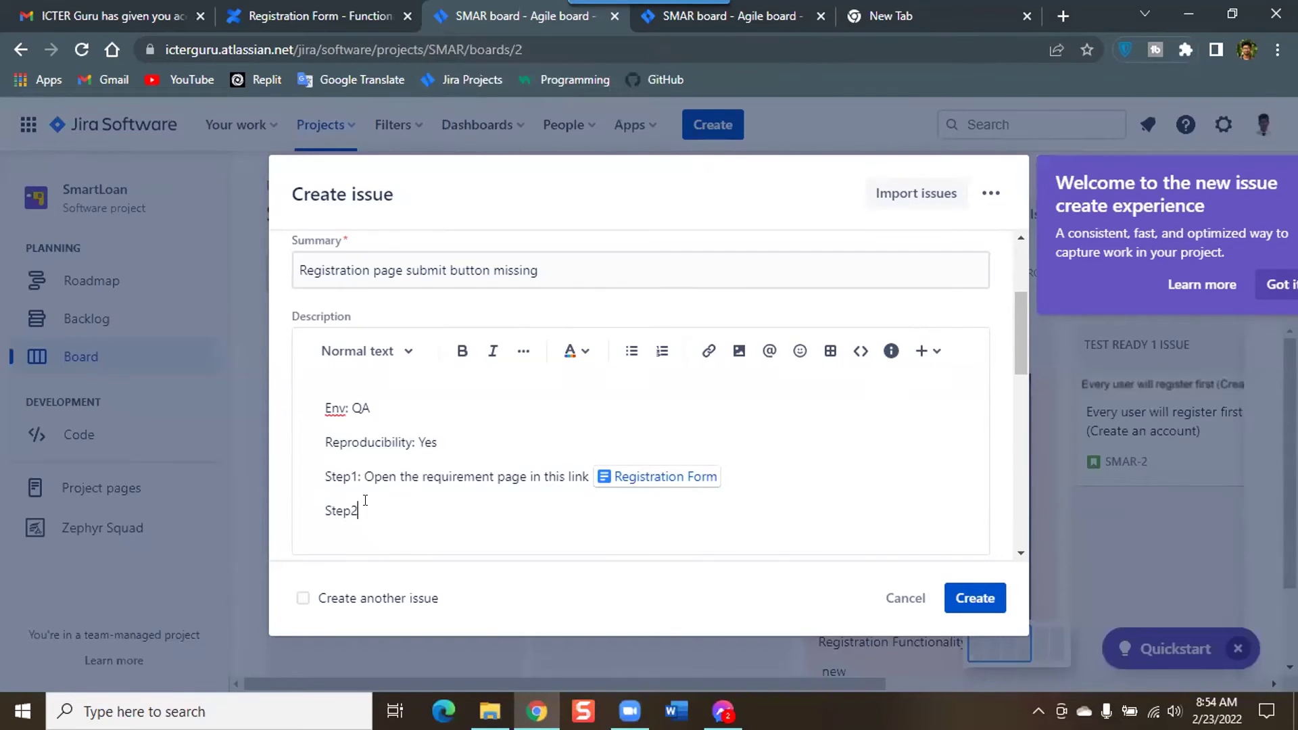
{"action": "type", "text": ":"}
{"action": "type", "text": "Go to the registra"}
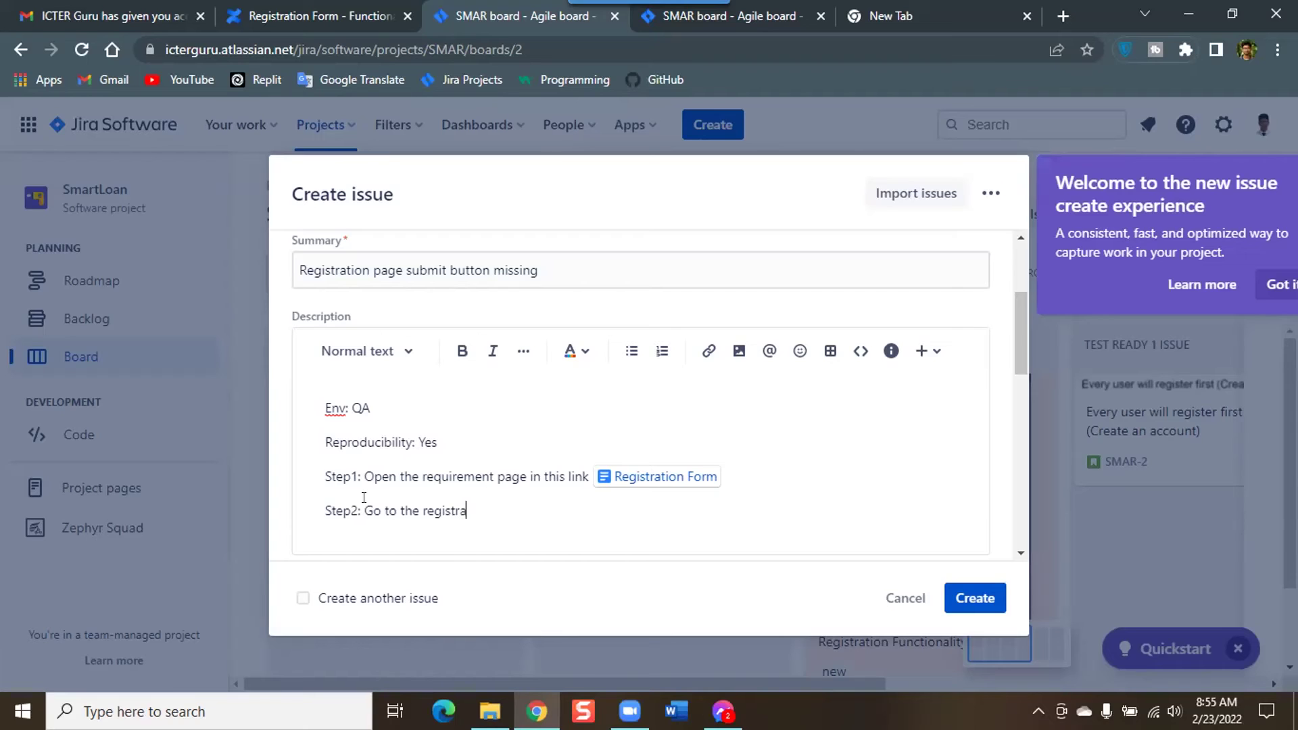
{"action": "type", "text": "tio pageo"}
{"action": "key", "text": "BackSpace"}
{"action": "type", "text": "of smart loan"}
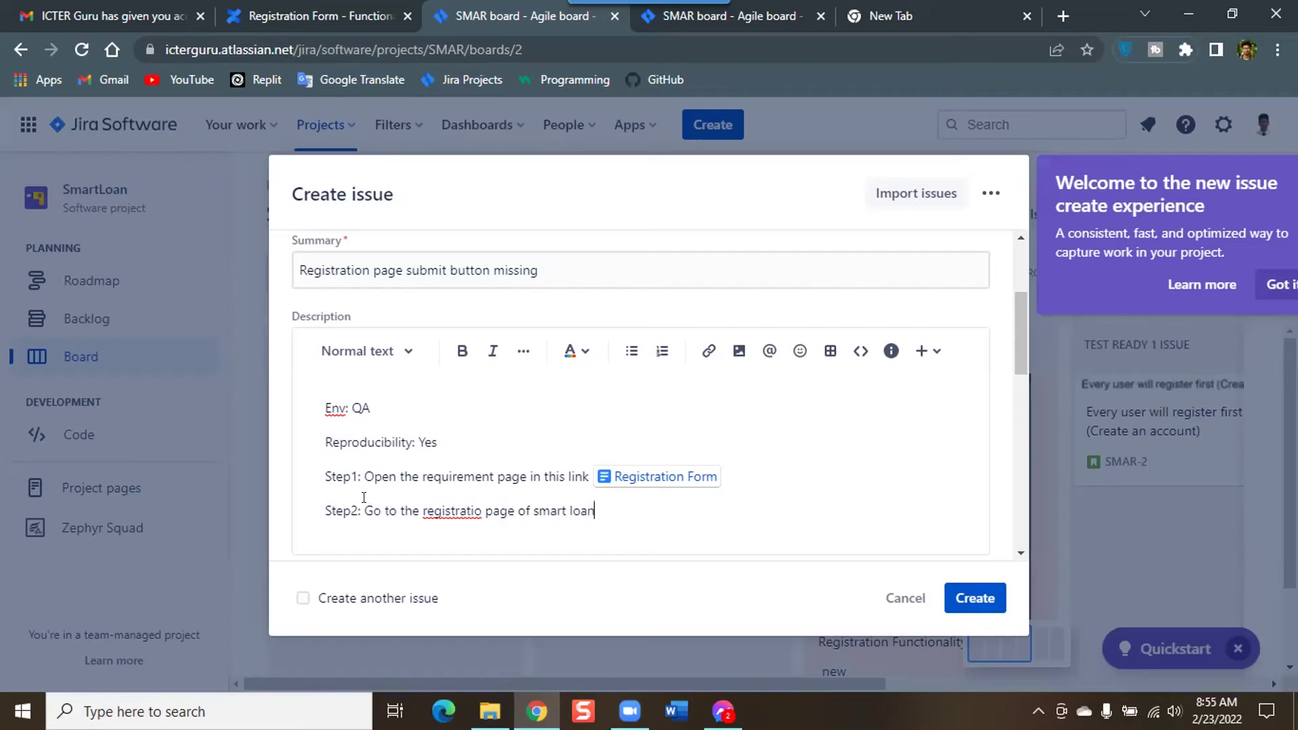
{"action": "double_click", "coordinate": [446, 510]}
{"action": "right_click", "coordinate": [446, 509]}
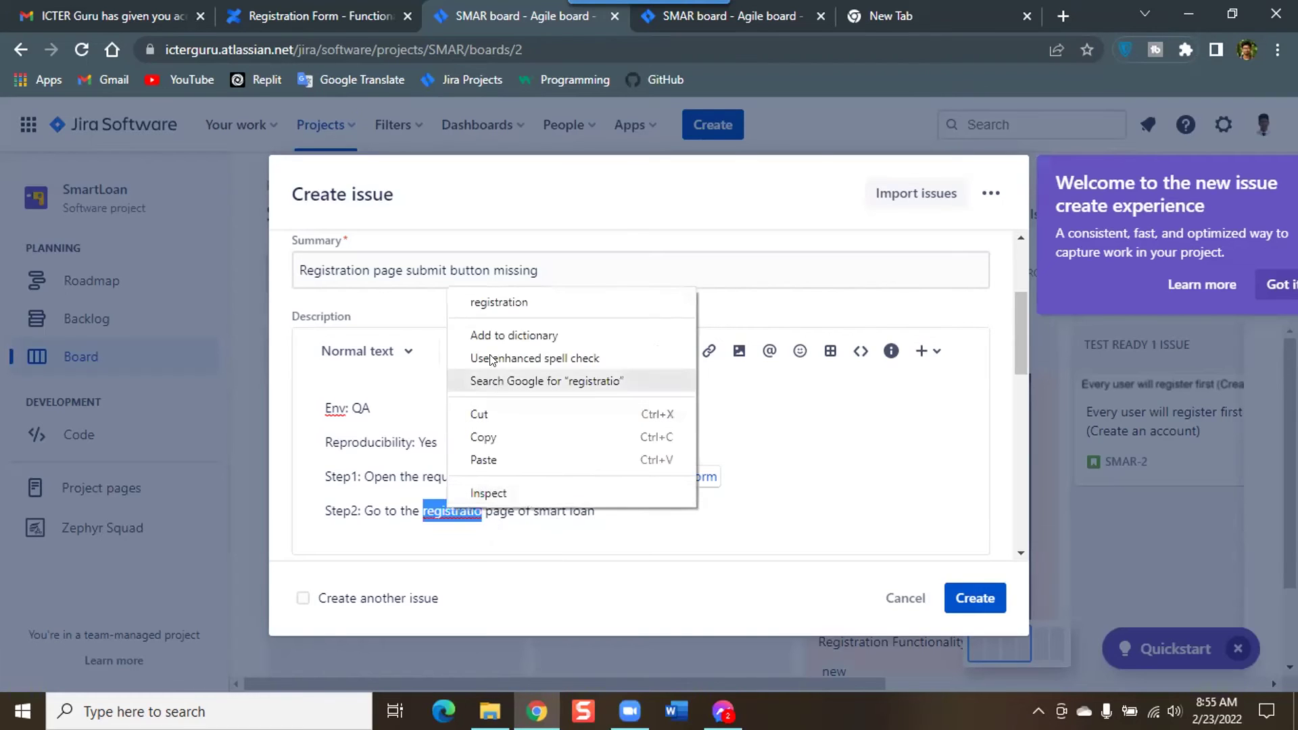
{"action": "left_click", "coordinate": [492, 301]}
{"action": "left_click", "coordinate": [598, 512]}
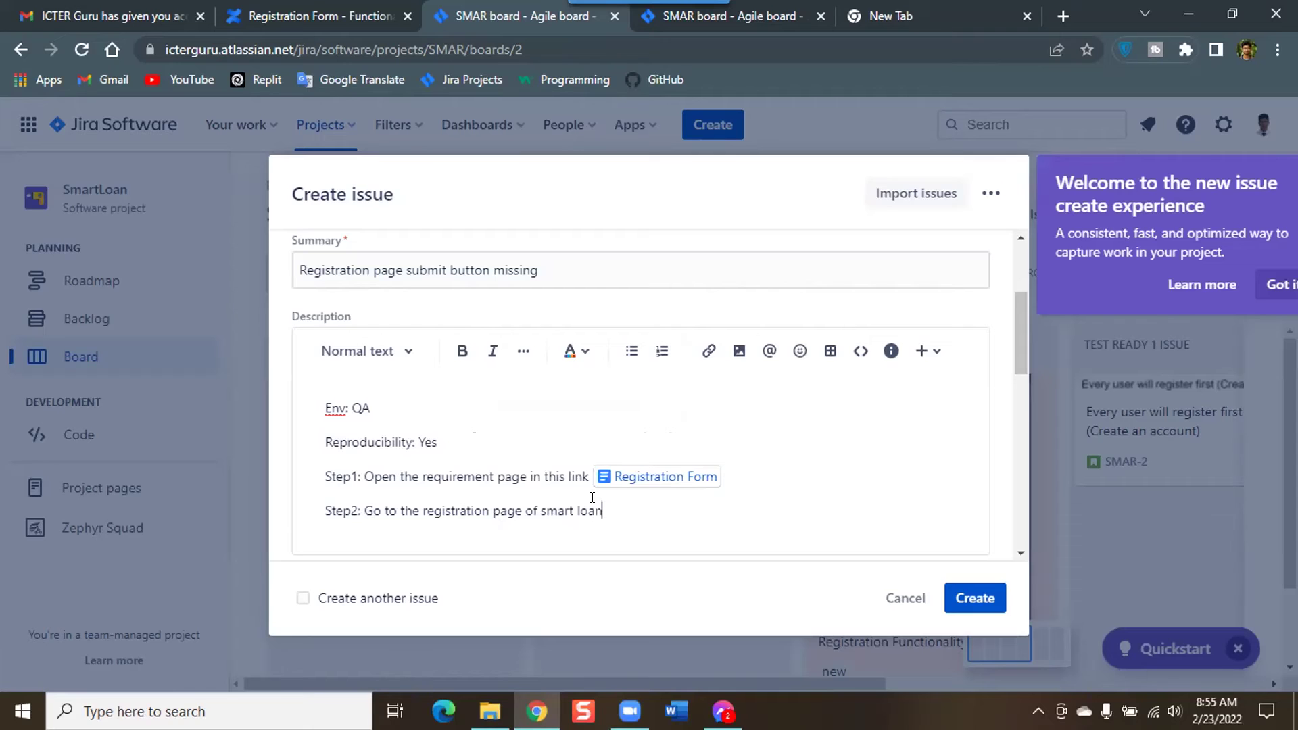
Step: Add the description line "Step3: Try to match requirement with the registration page of smart loan"
{"action": "key", "text": "Return"}
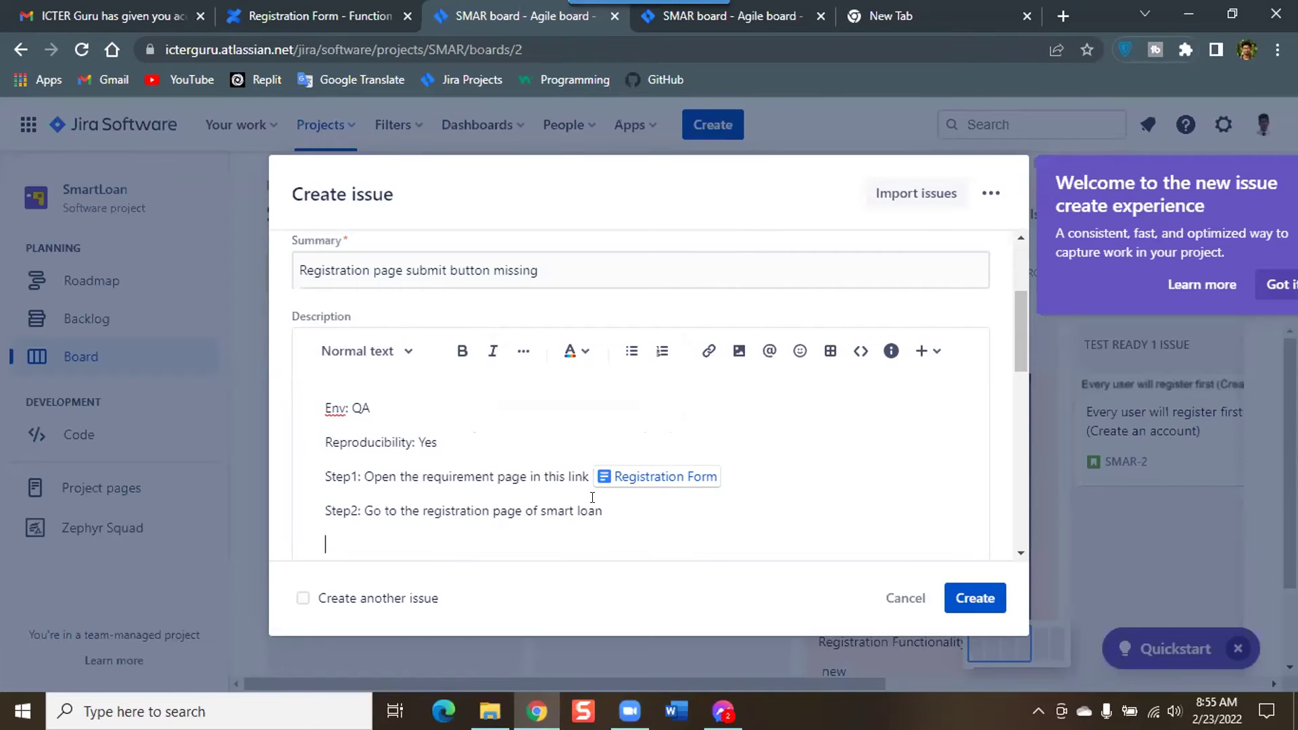
{"action": "type", "text": "sSteo"}
{"action": "key", "text": "BackSpace"}
{"action": "type", "text": "p#:"}
{"action": "key", "text": "BackSpace"}
{"action": "key", "text": "BackSpace"}
{"action": "key", "text": "BackSpace"}
{"action": "type", "text": "3: Try to match requir"}
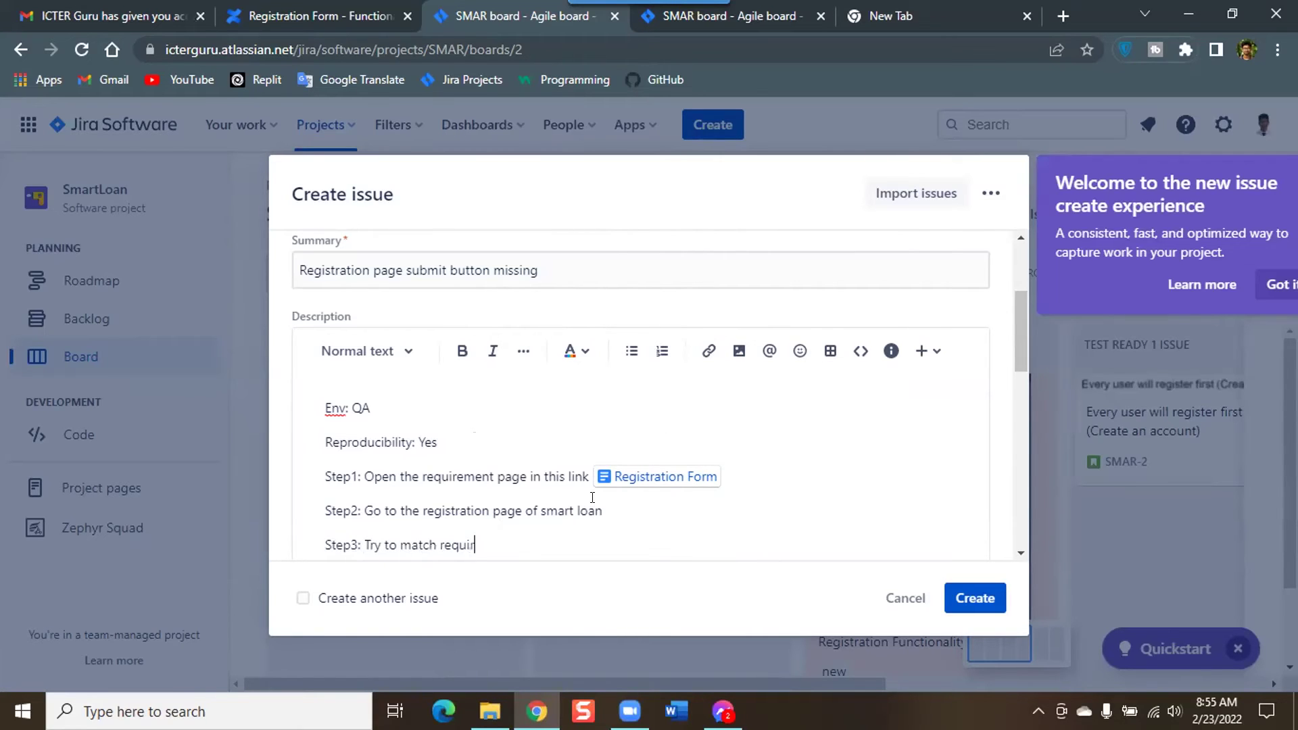
{"action": "type", "text": "ement with the registratio"}
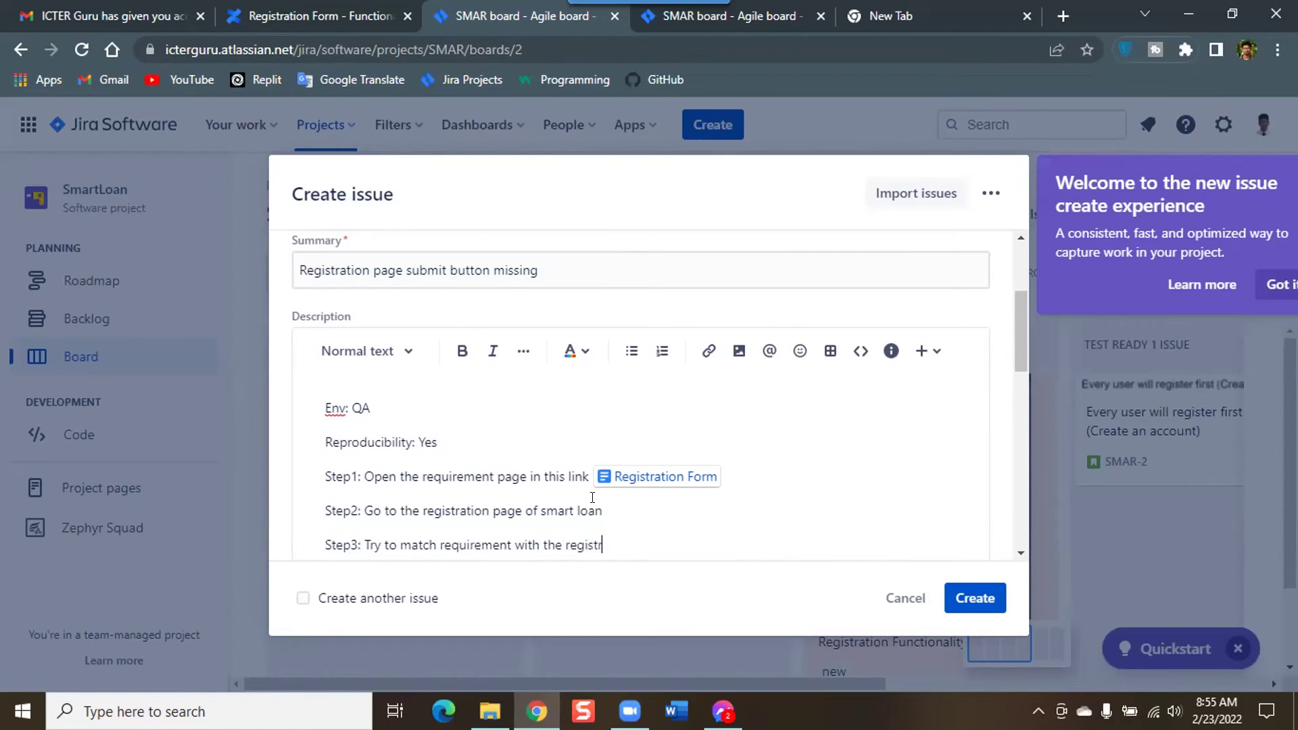
{"action": "type", "text": "n page of smart loan"}
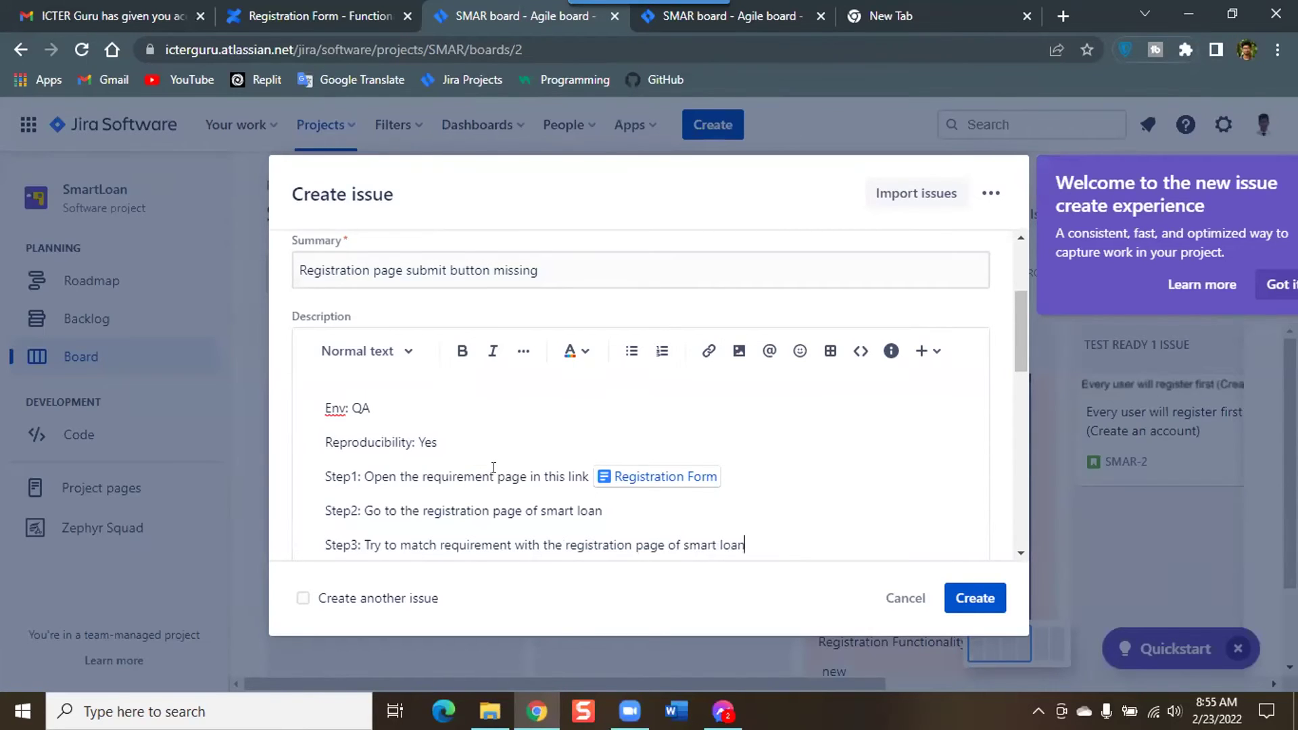
Step: Add the line "Expected Result: Registration page would show all the info correctly and show the submit button." below Step3
{"action": "key", "text": "Return"}
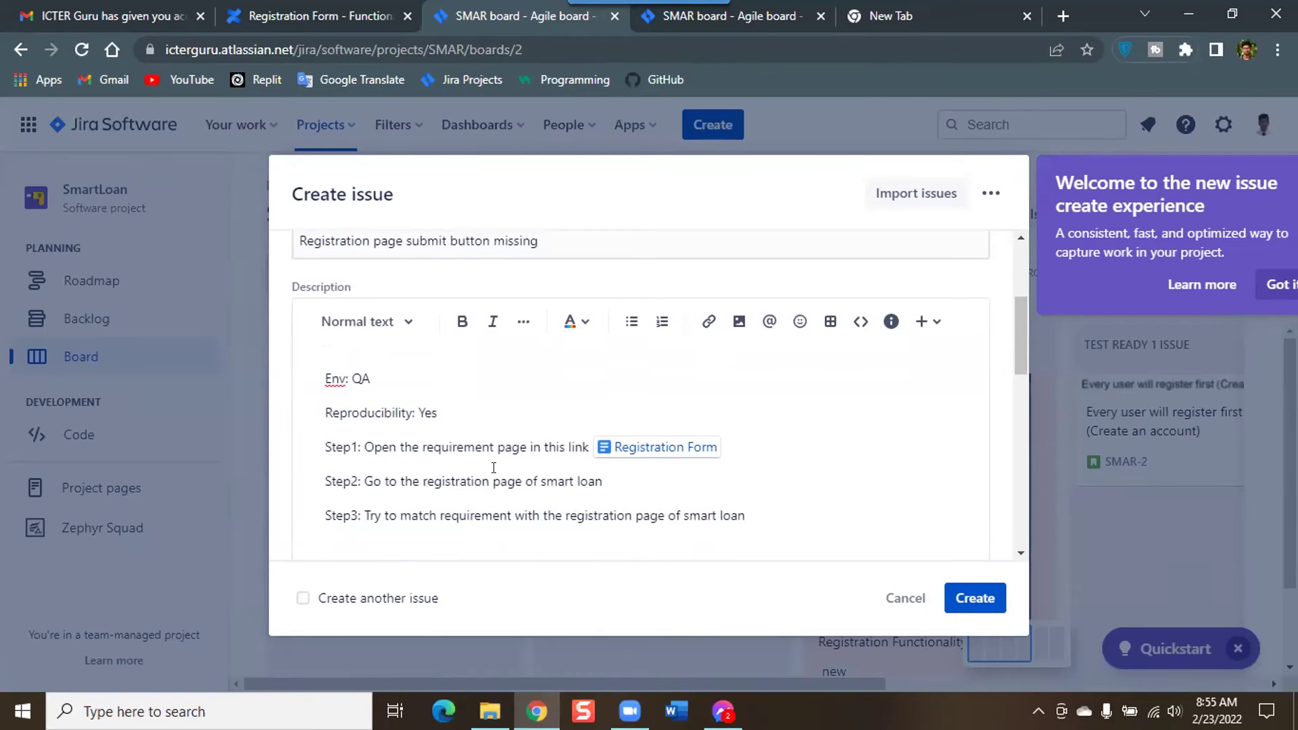
{"action": "type", "text": "Expected Result"}
{"action": "type", "text": ": Regis"}
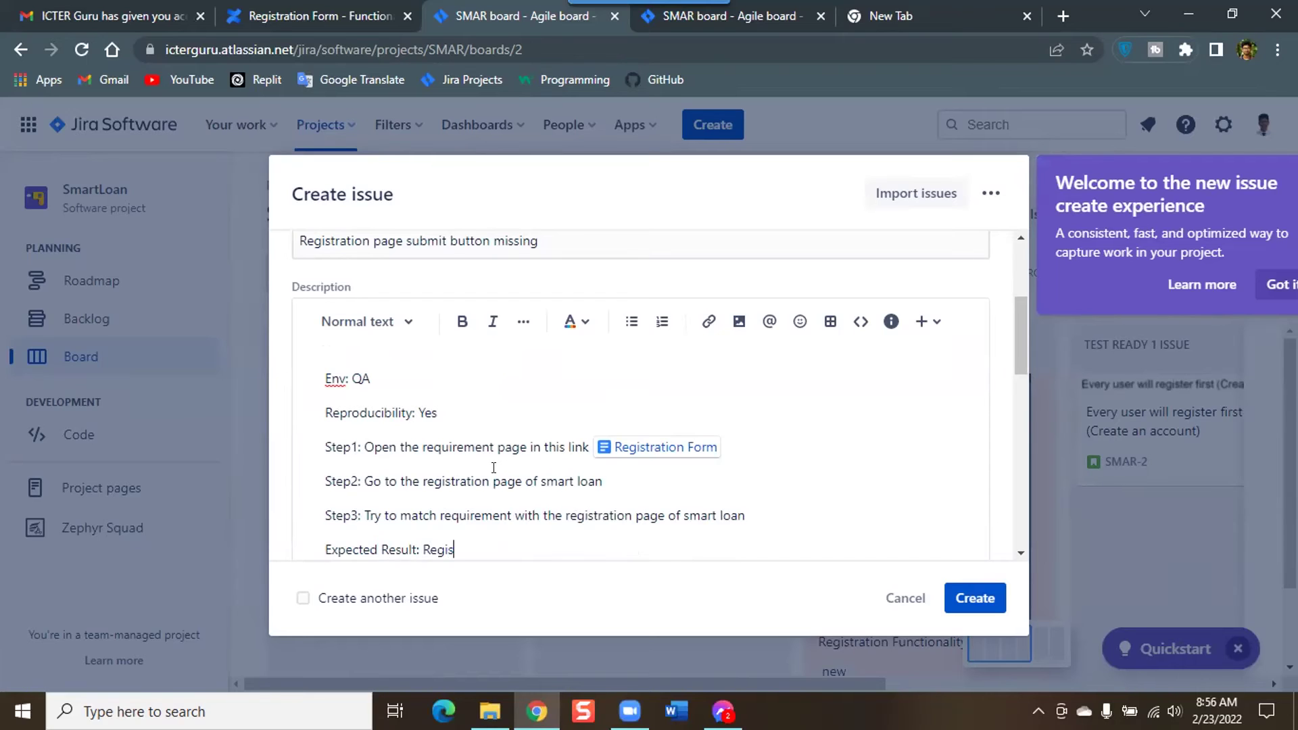
{"action": "type", "text": "tration page would show all the info correctly and show the submit button."}
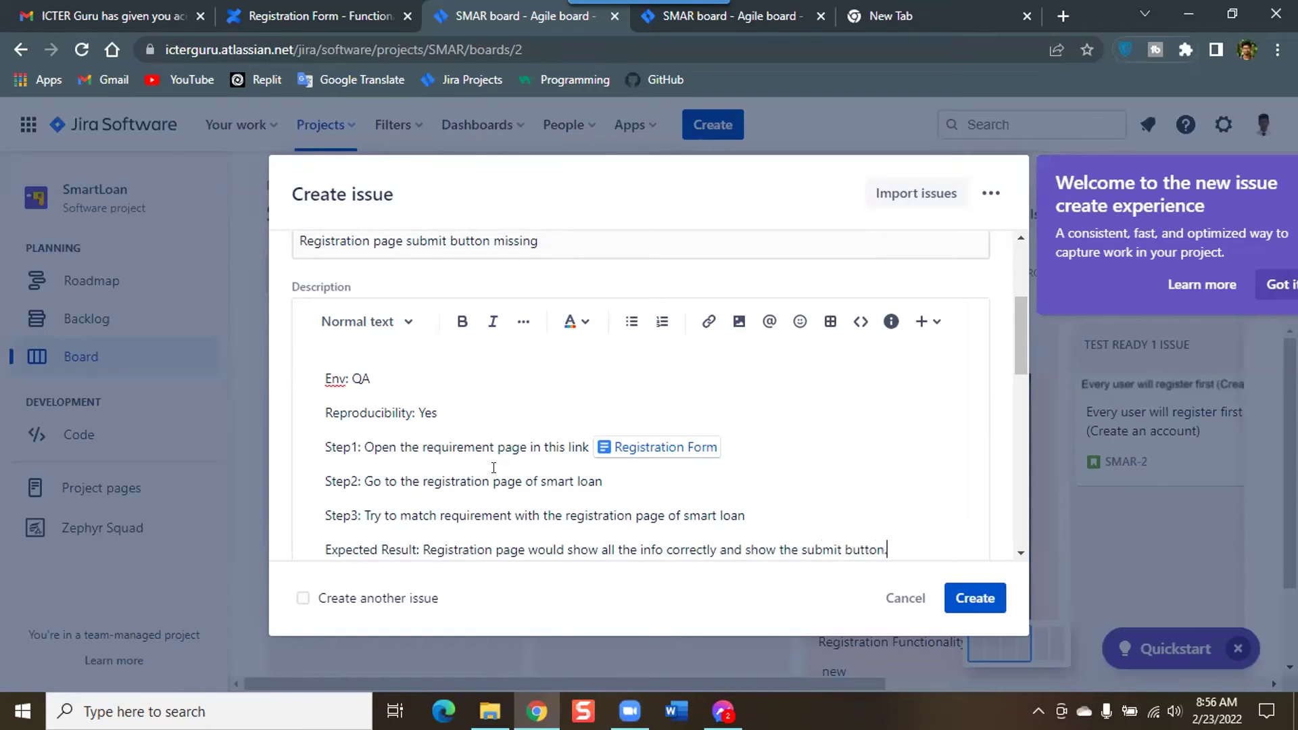
Step: Add the line "Actual Result: We are getting register now button instead of submit button." and end the Step3 line with a period
{"action": "key", "text": "Return"}
{"action": "type", "text": "Actual Result:"}
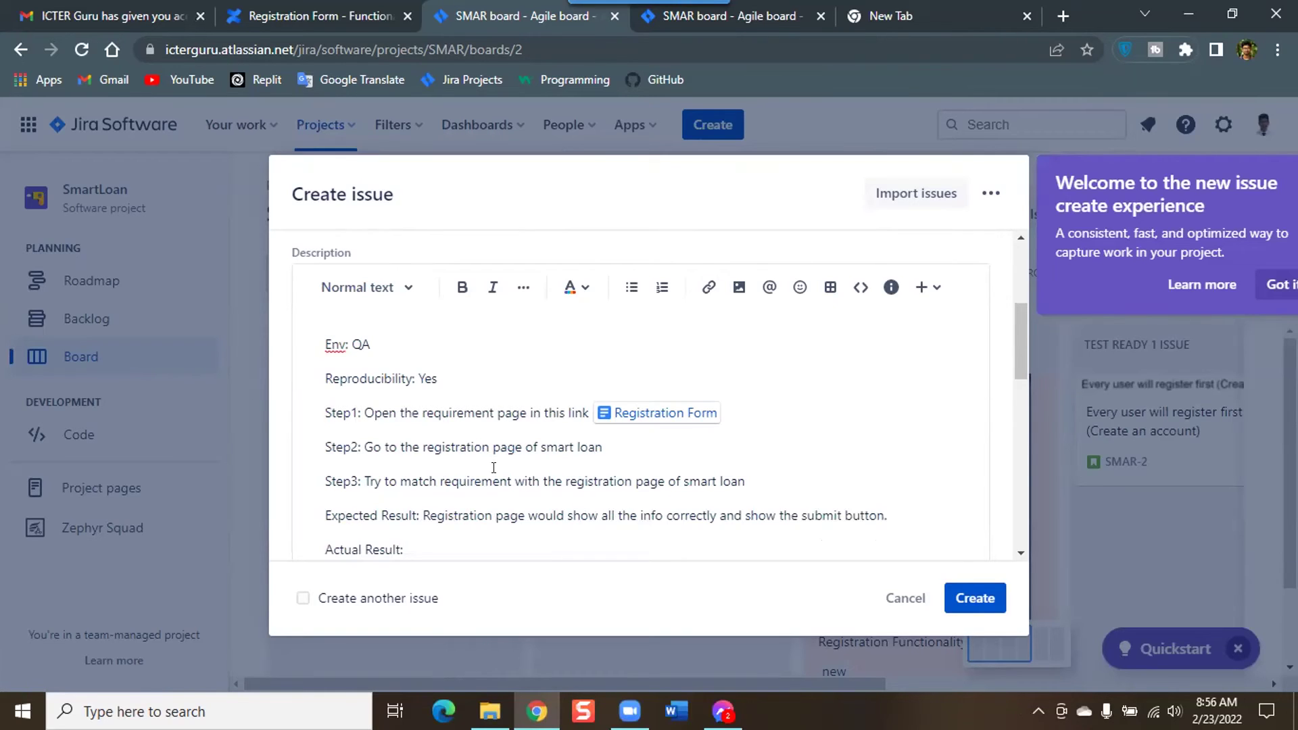
{"action": "type", "text": "We are getting register now button instead of submit button"}
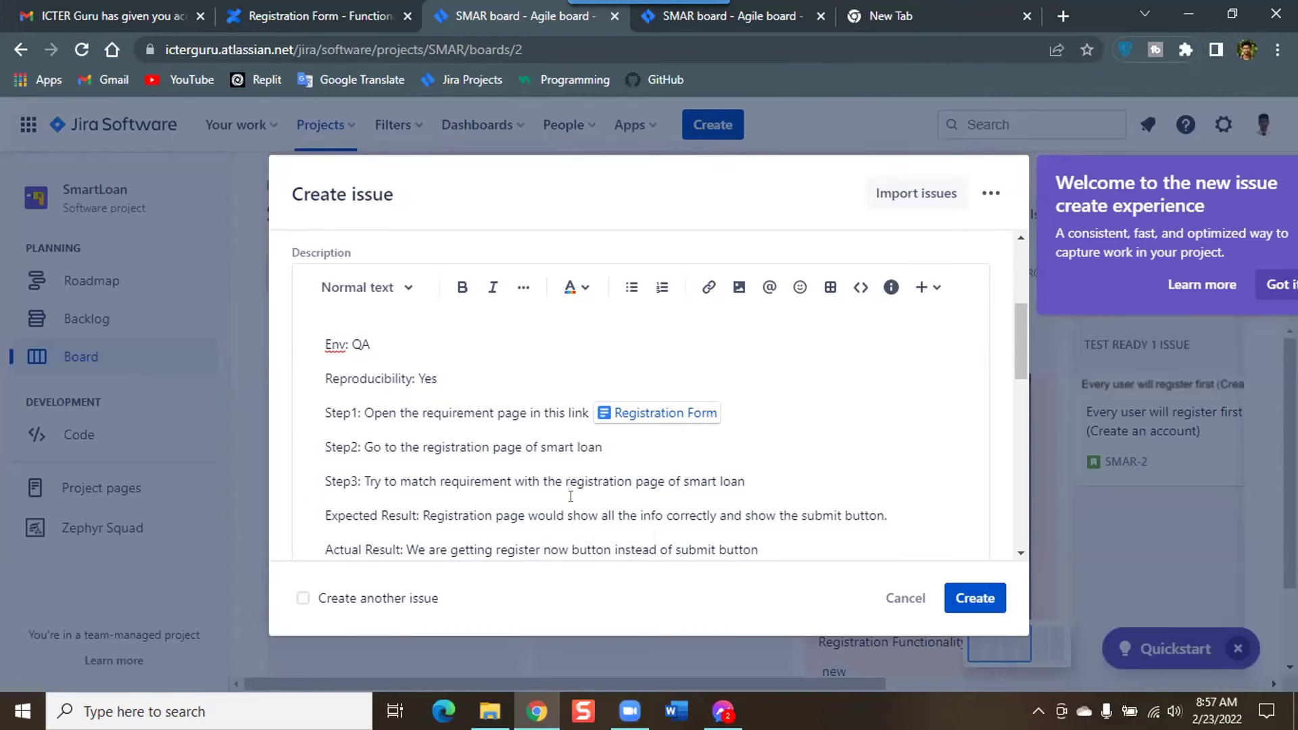
{"action": "type", "text": "."}
{"action": "left_click", "coordinate": [748, 482]}
{"action": "scroll", "coordinate": [493, 486], "scroll_direction": "down", "scroll_amount": 1}
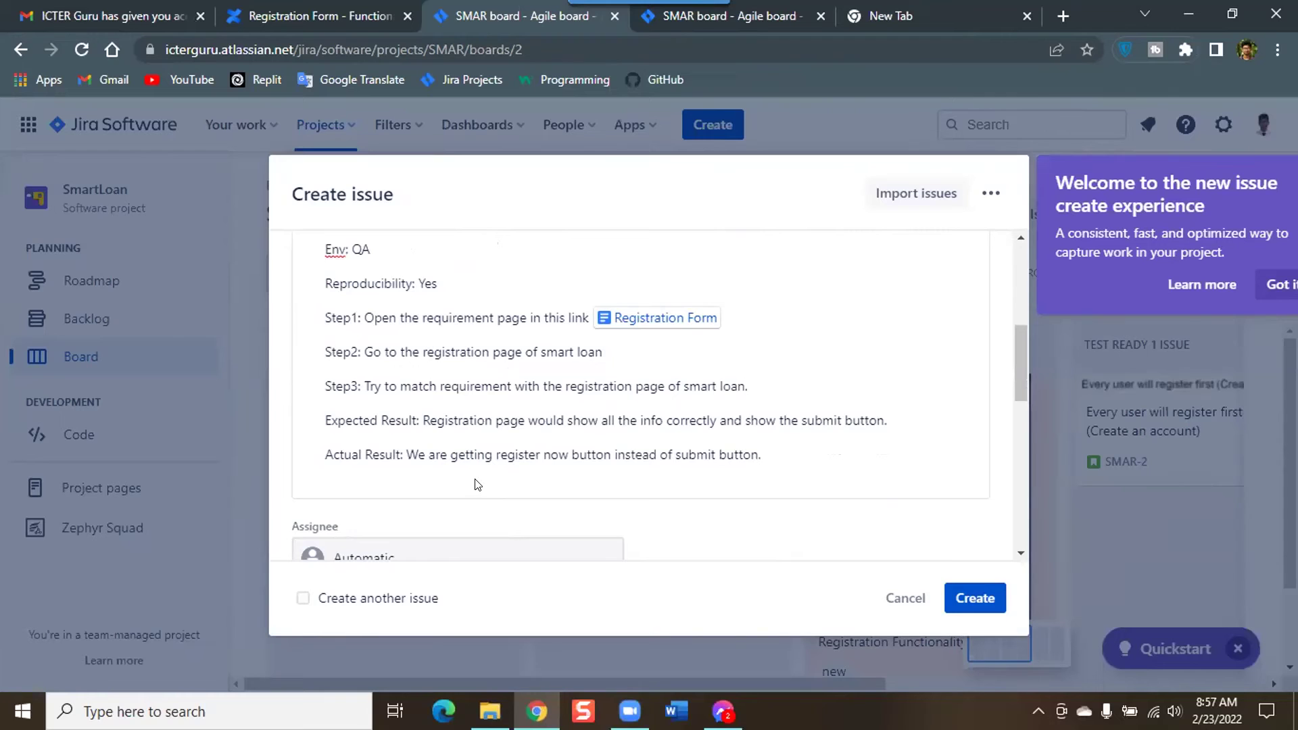
{"action": "left_click", "coordinate": [616, 346]}
Step: Assign the bug to the responsible teammate by searching for the person's name in the Assignee field
{"action": "scroll", "coordinate": [542, 329], "scroll_direction": "down", "scroll_amount": 2}
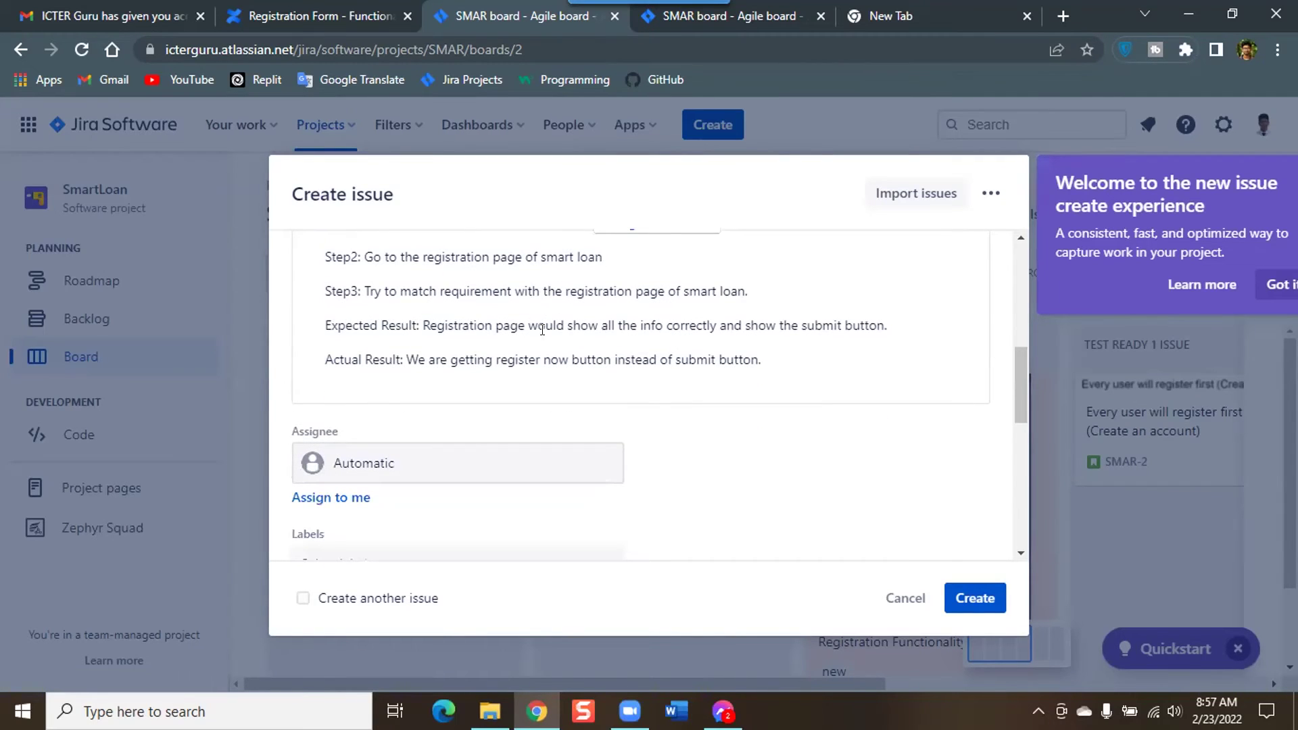
{"action": "scroll", "coordinate": [539, 330], "scroll_direction": "down", "scroll_amount": 2}
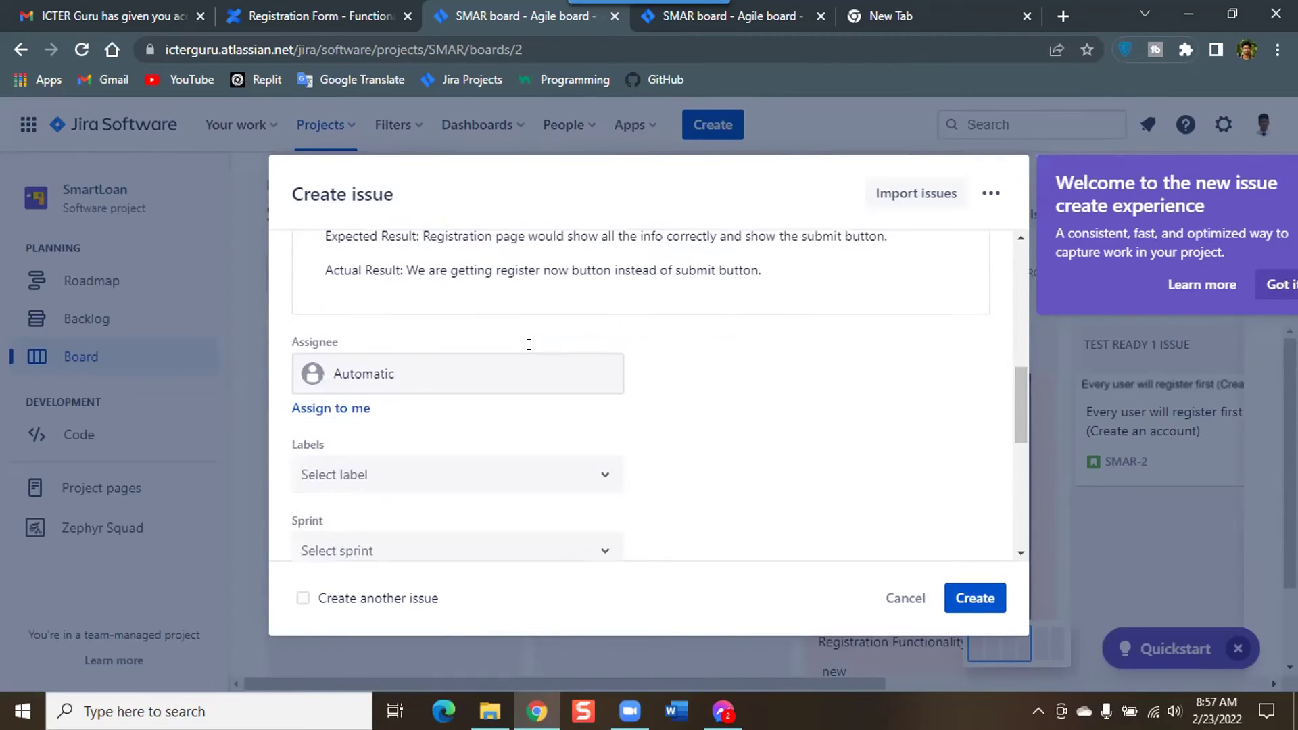
{"action": "left_click", "coordinate": [404, 373]}
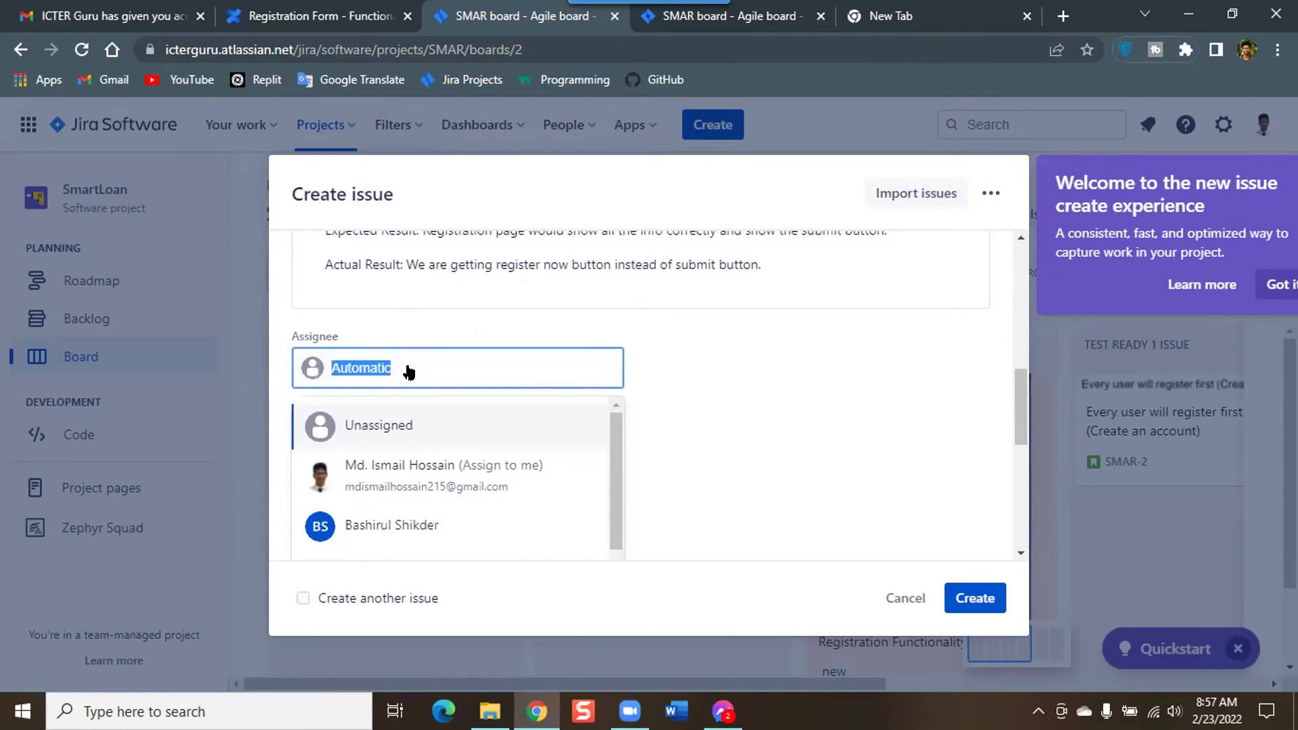
{"action": "type", "text": "shan"}
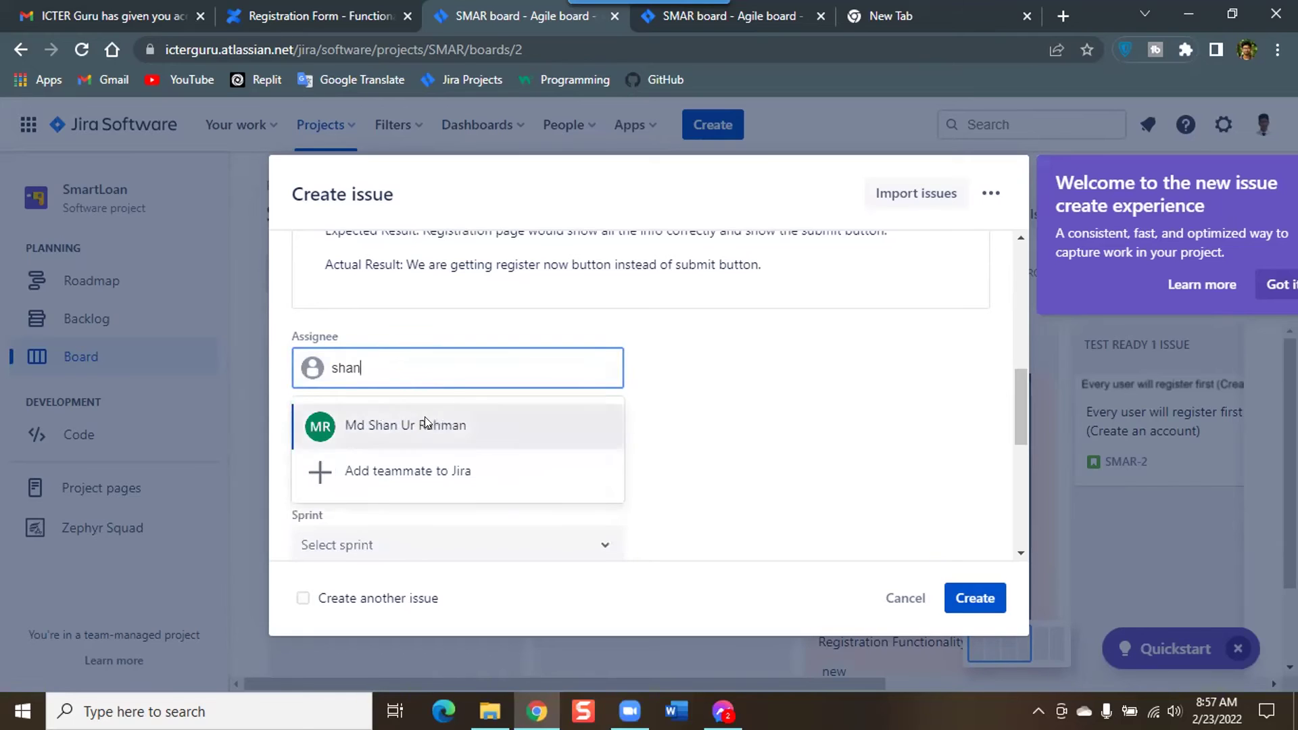
{"action": "left_click", "coordinate": [425, 420]}
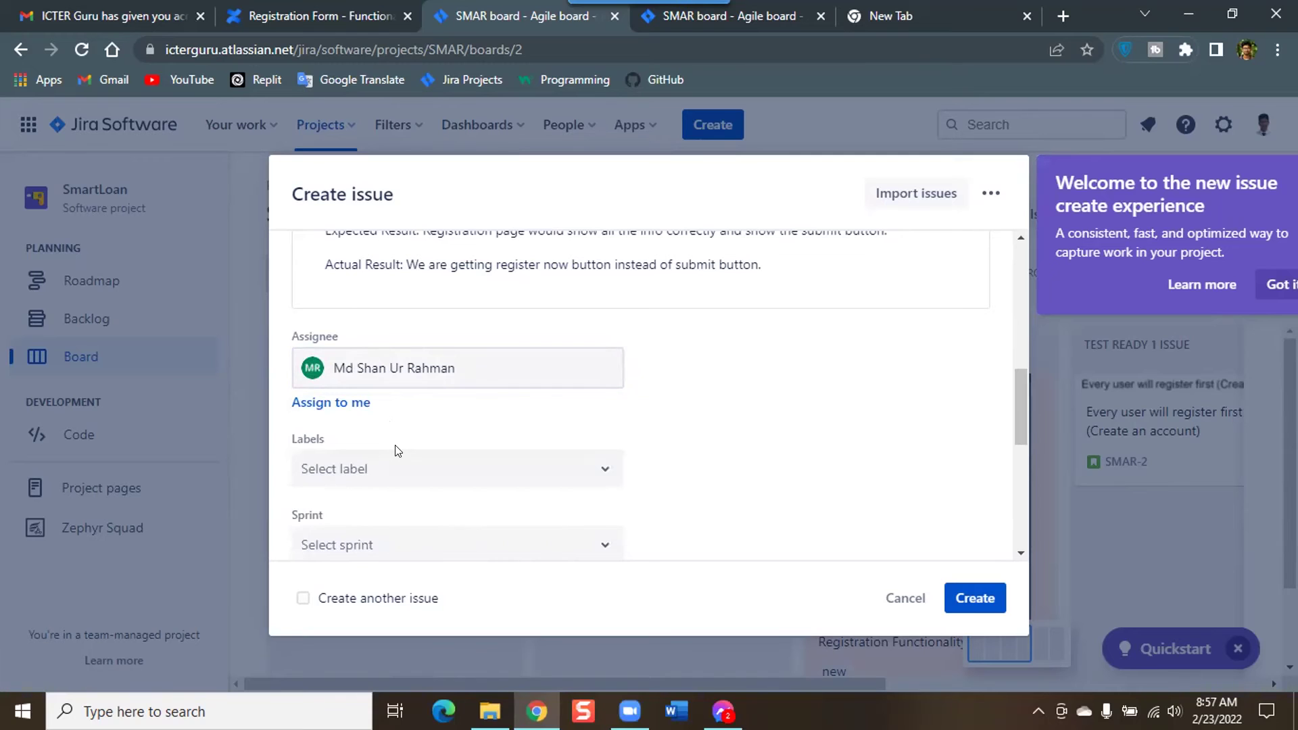
Step: Look through the existing labels offered for the issue without choosing one
{"action": "left_click", "coordinate": [598, 468]}
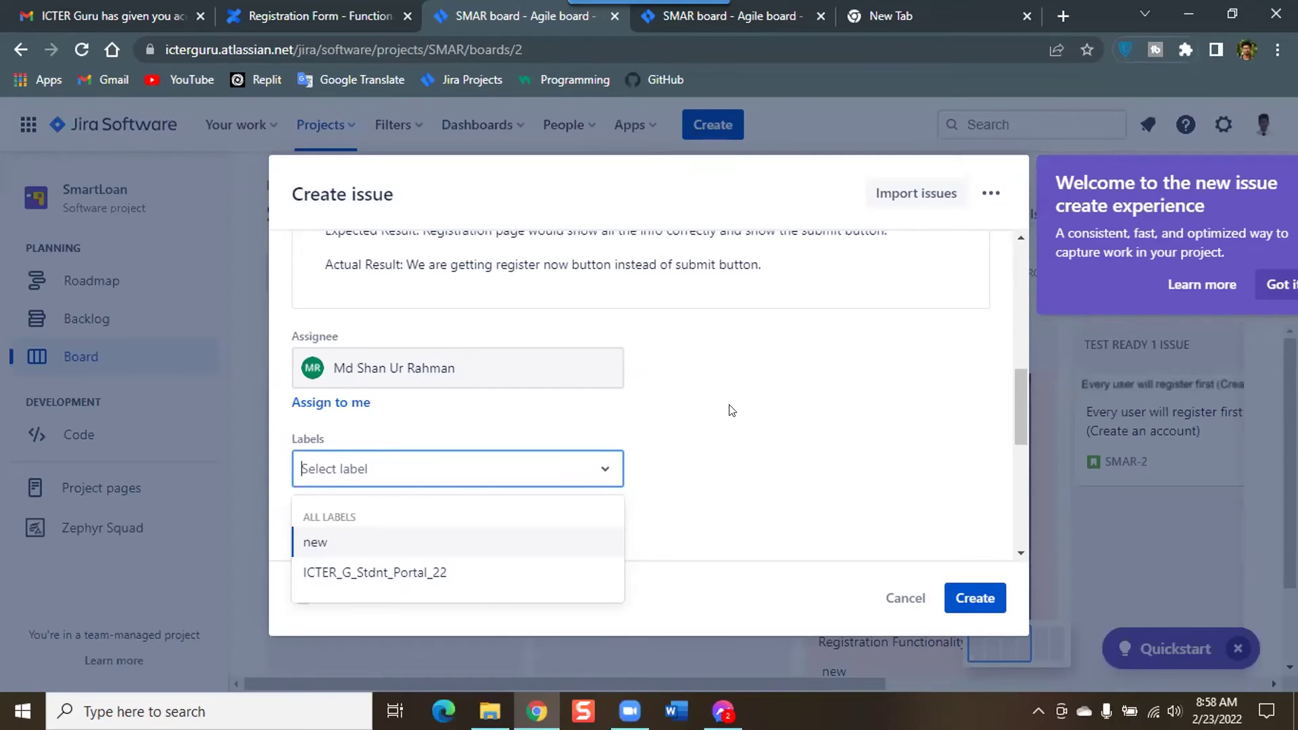
{"action": "left_click", "coordinate": [654, 433]}
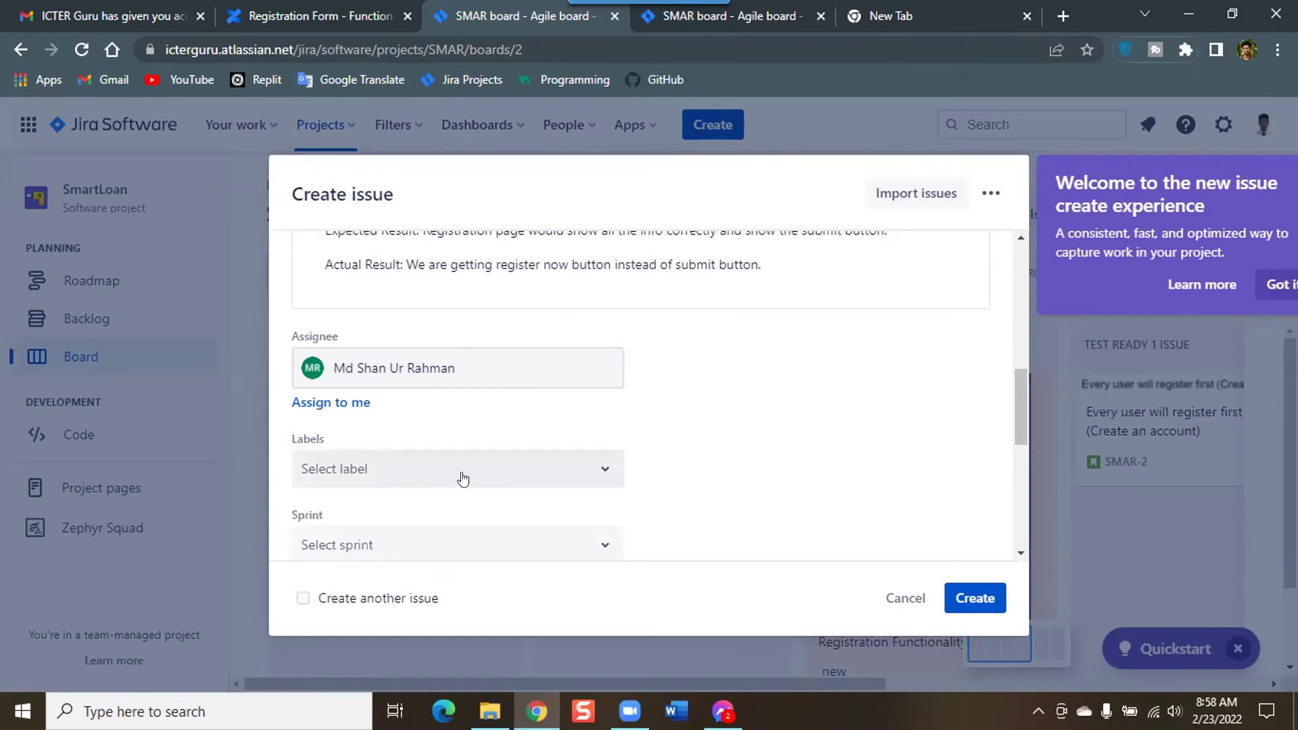
{"action": "left_click", "coordinate": [507, 466]}
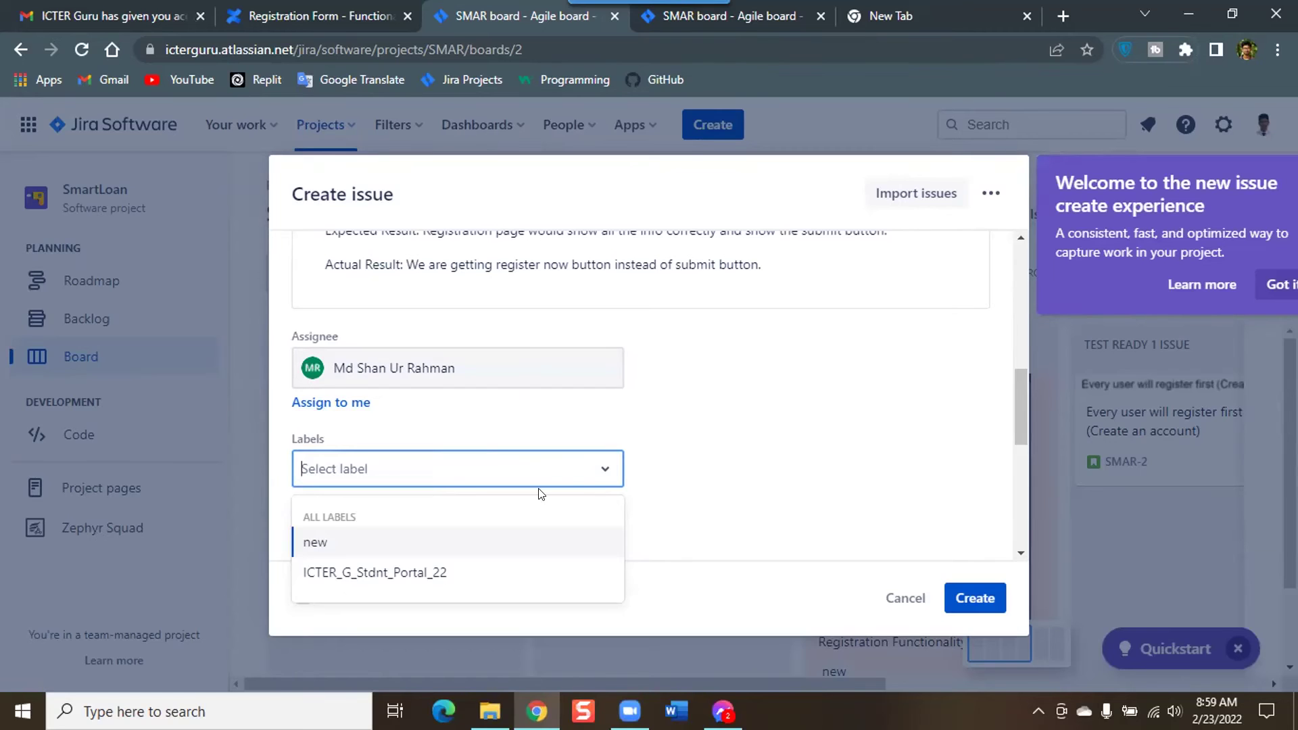
{"action": "left_click", "coordinate": [717, 433]}
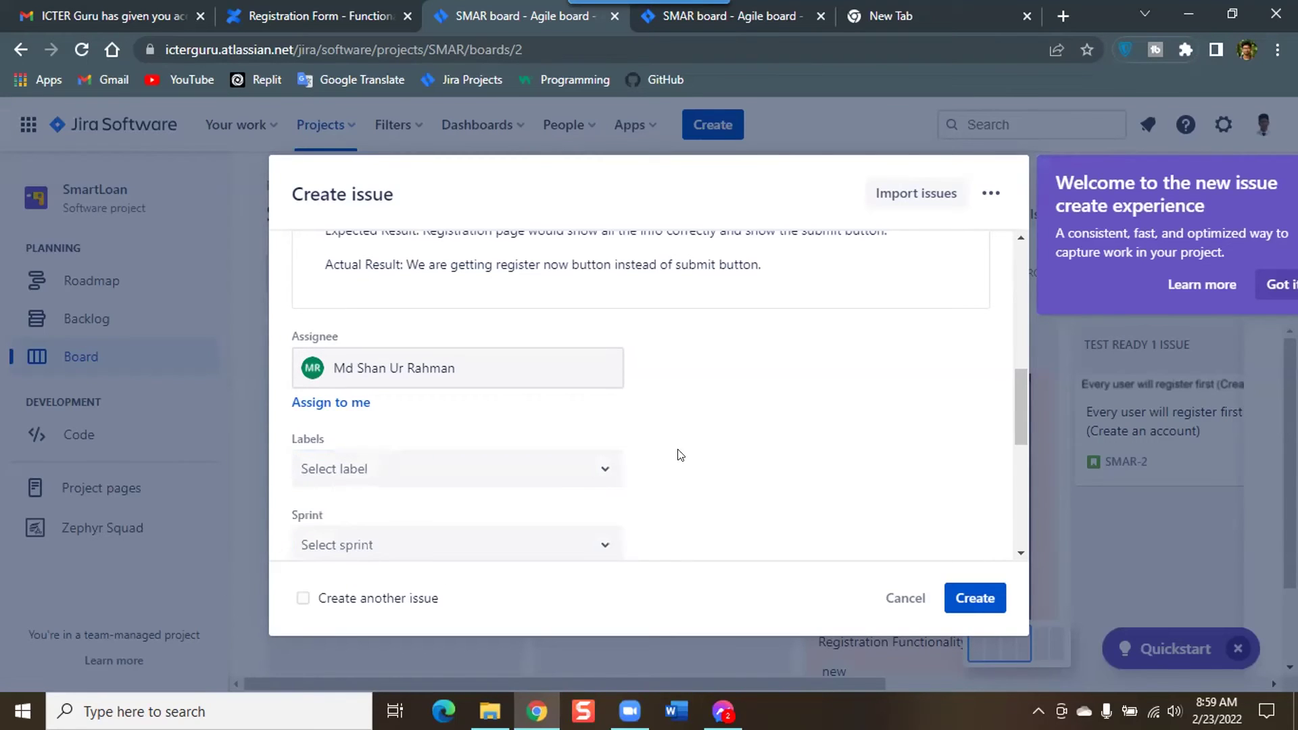
{"action": "left_click", "coordinate": [602, 476]}
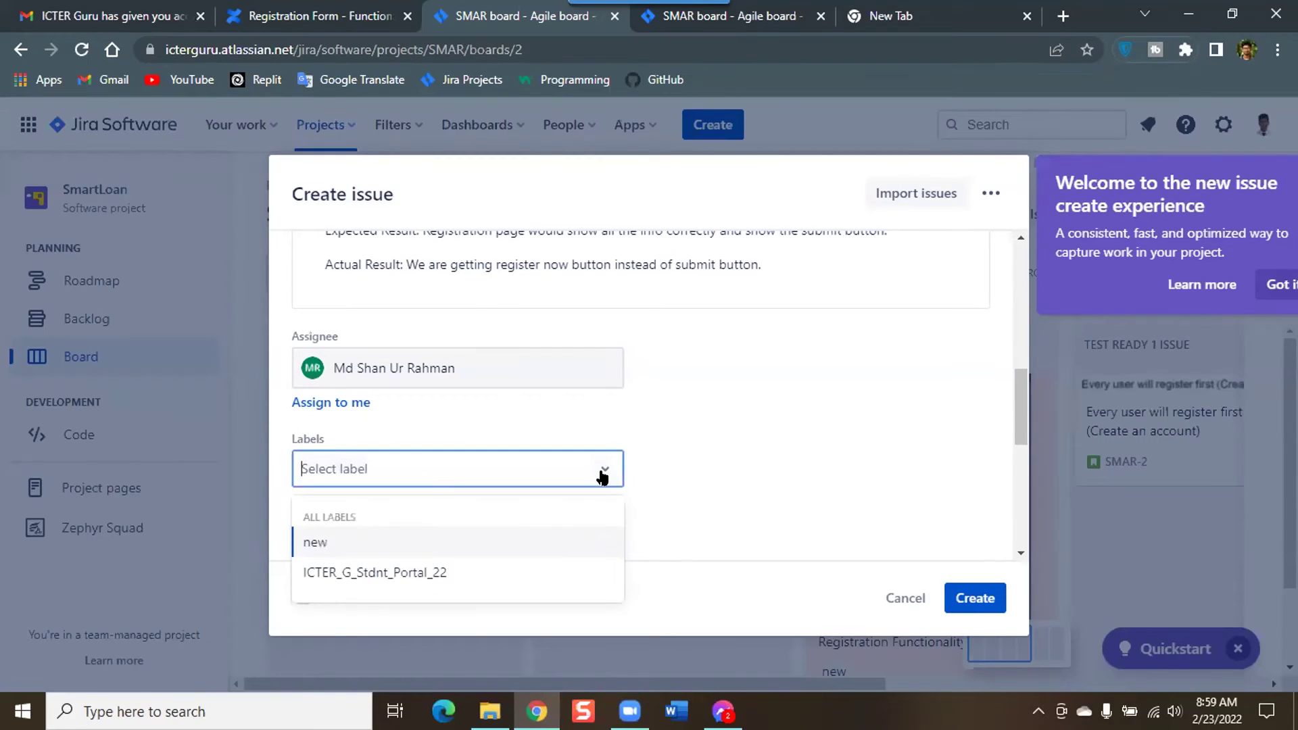
{"action": "left_click", "coordinate": [722, 454]}
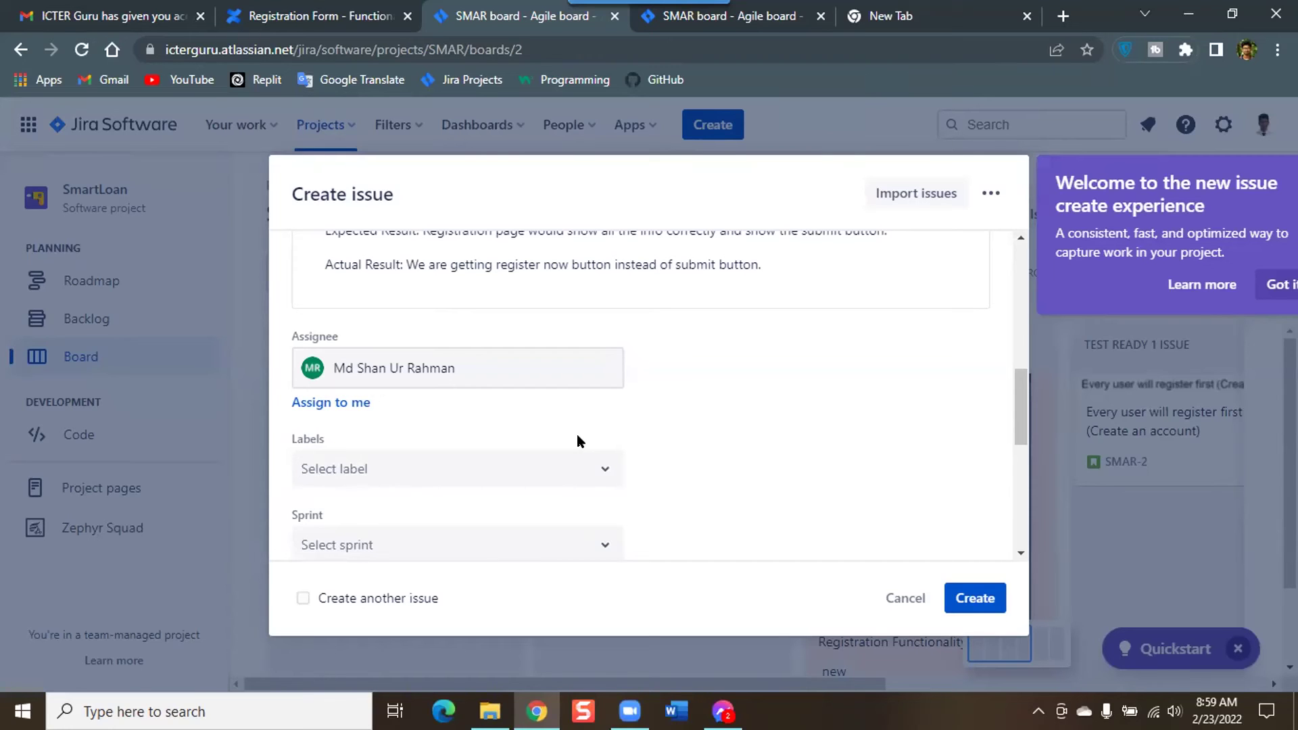
Step: Put the bug in the active sprint SmartLoan Sprint 1 of the SMAR board
{"action": "scroll", "coordinate": [578, 441], "scroll_direction": "down", "scroll_amount": 3}
{"action": "scroll", "coordinate": [576, 442], "scroll_direction": "up", "scroll_amount": 2}
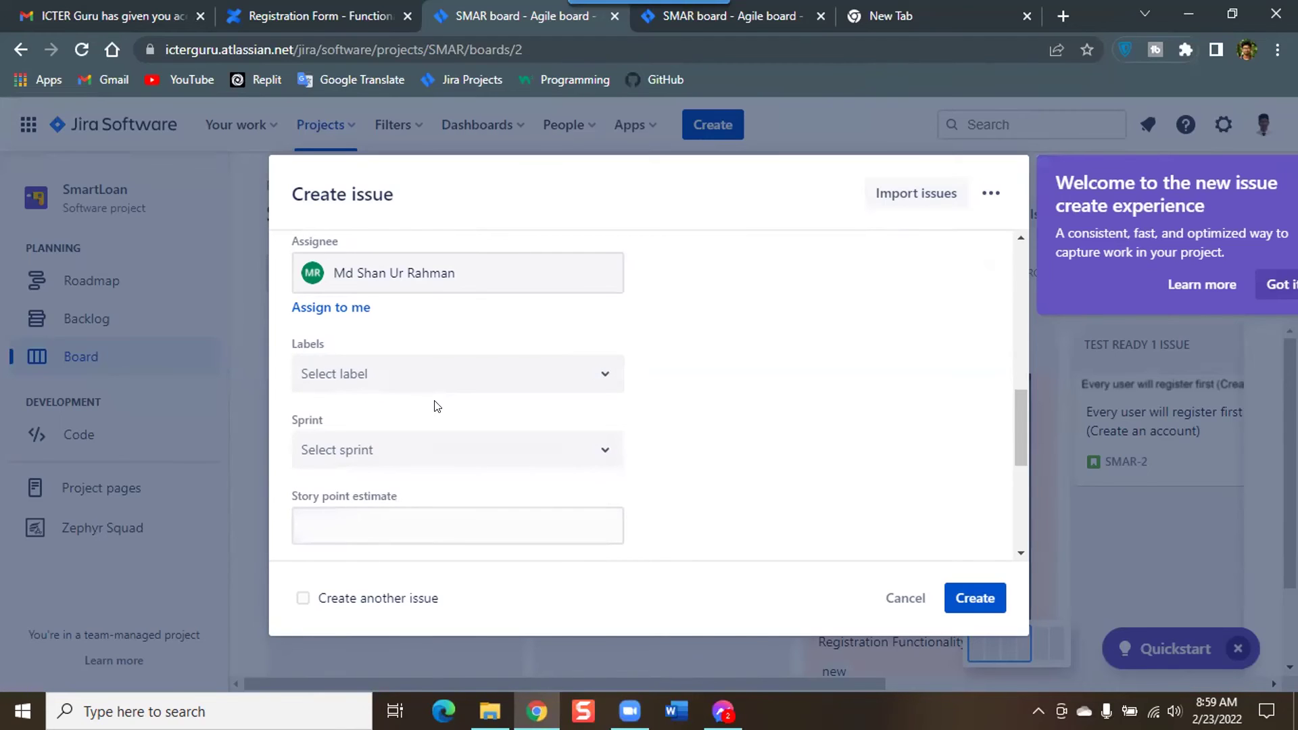
{"action": "left_click", "coordinate": [422, 449]}
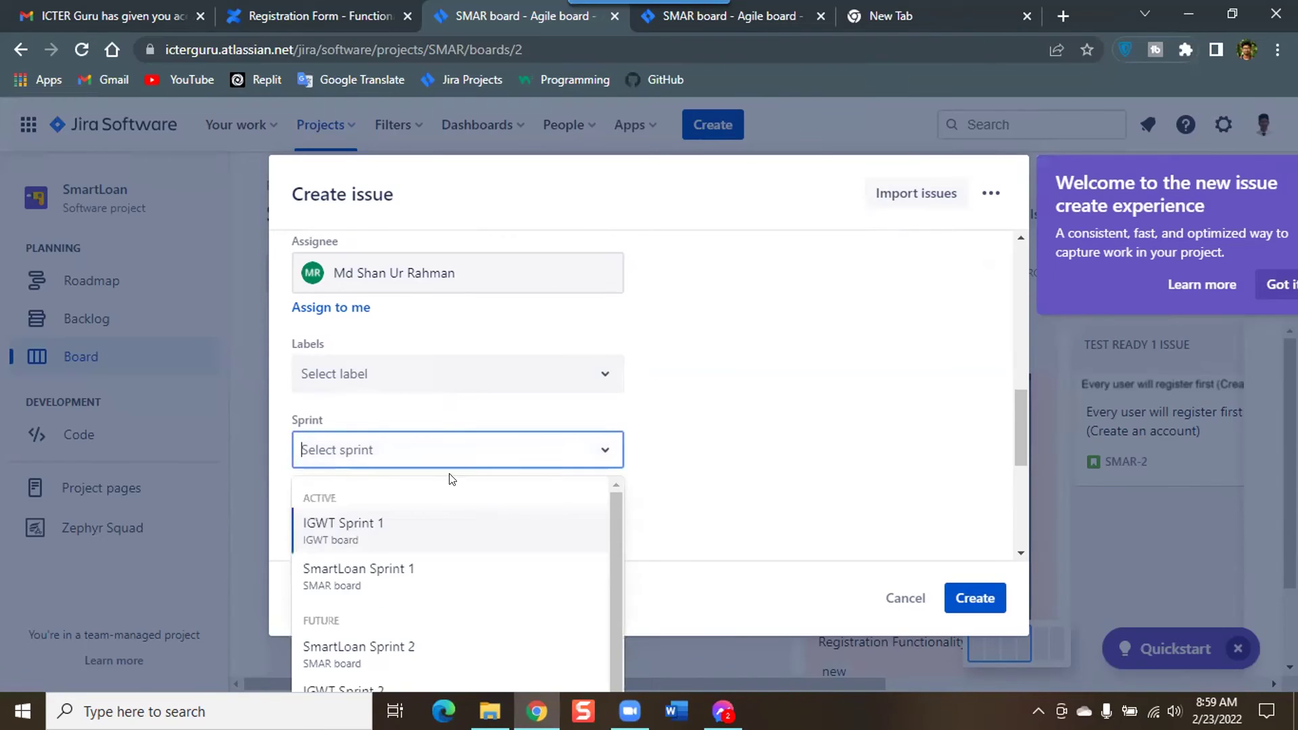
{"action": "scroll", "coordinate": [446, 493], "scroll_direction": "down", "scroll_amount": 1}
{"action": "scroll", "coordinate": [416, 375], "scroll_direction": "down", "scroll_amount": 2}
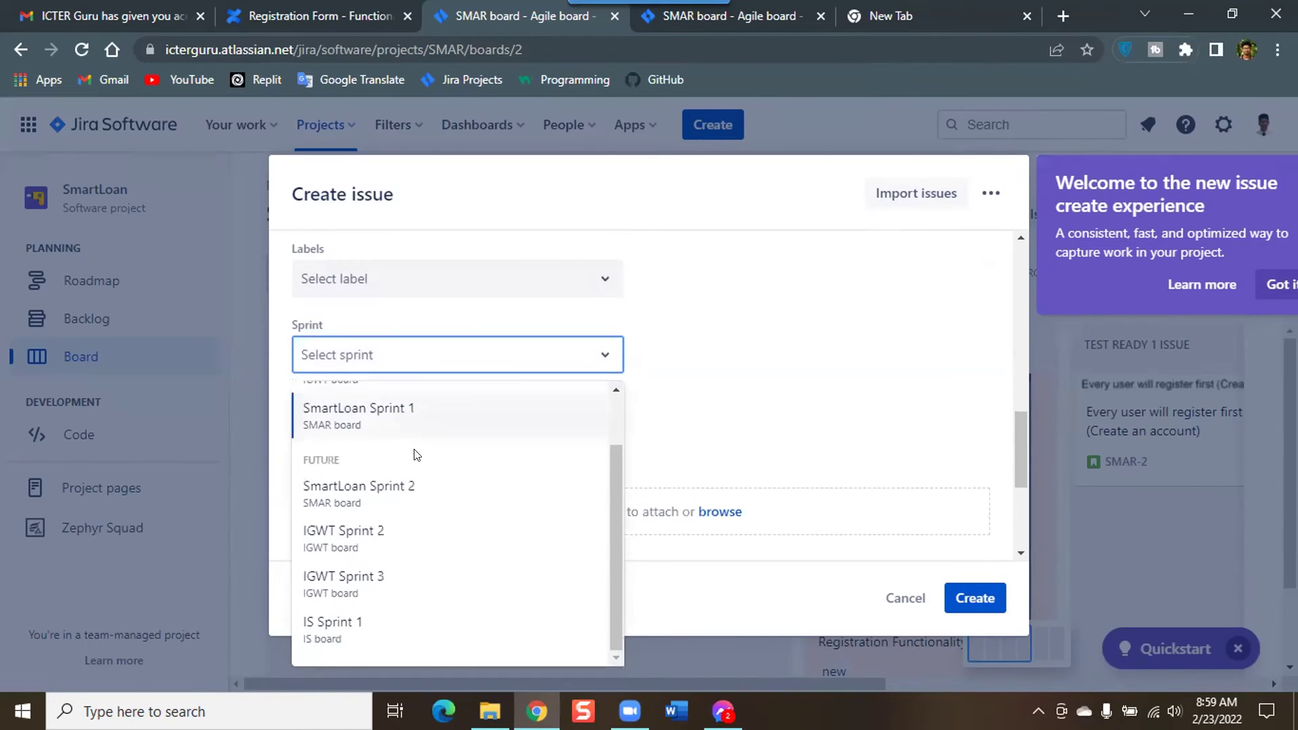
{"action": "scroll", "coordinate": [406, 464], "scroll_direction": "up", "scroll_amount": 1}
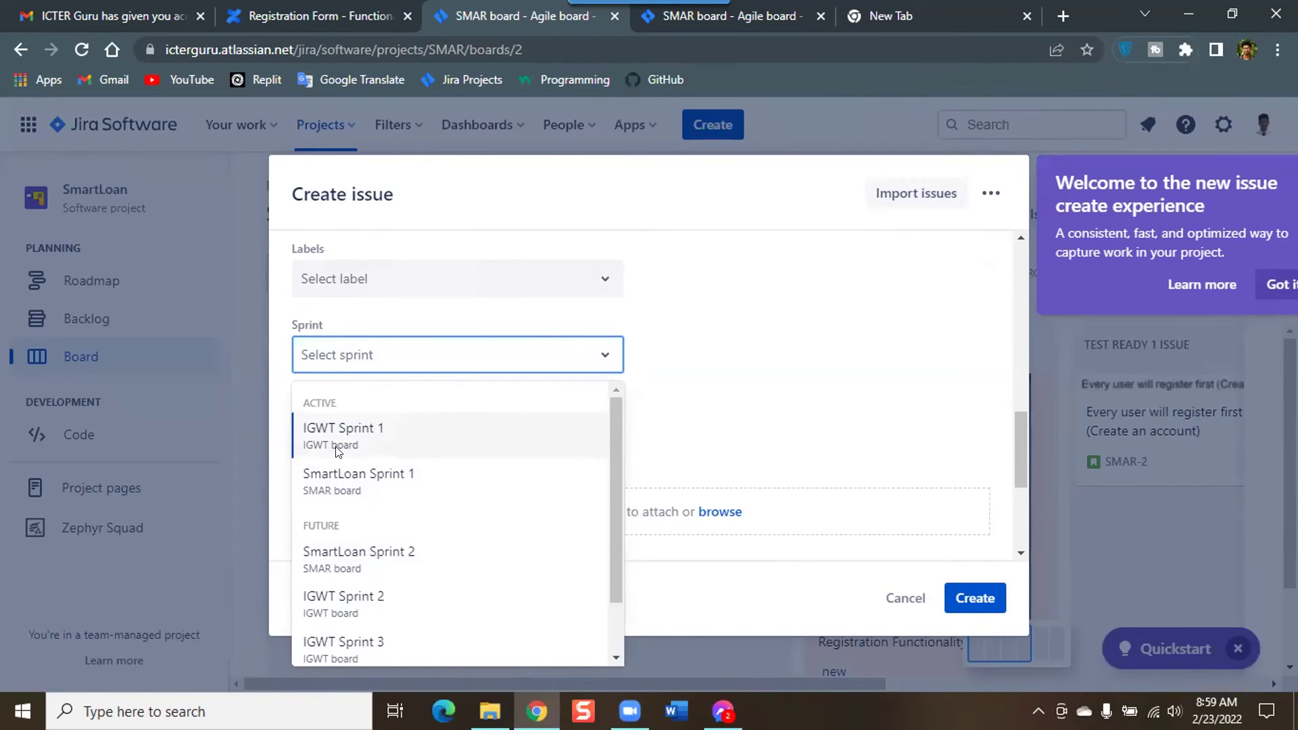
{"action": "scroll", "coordinate": [336, 453], "scroll_direction": "down", "scroll_amount": 1}
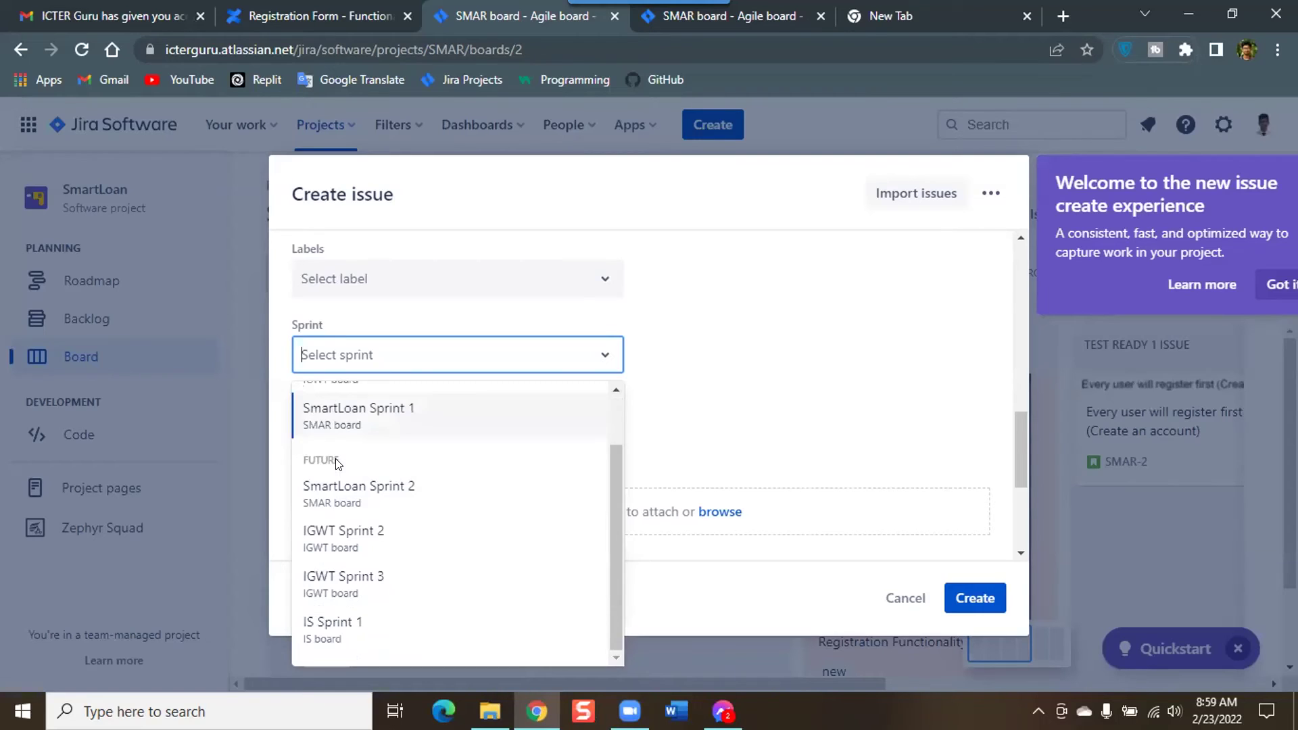
{"action": "scroll", "coordinate": [336, 463], "scroll_direction": "up", "scroll_amount": 1}
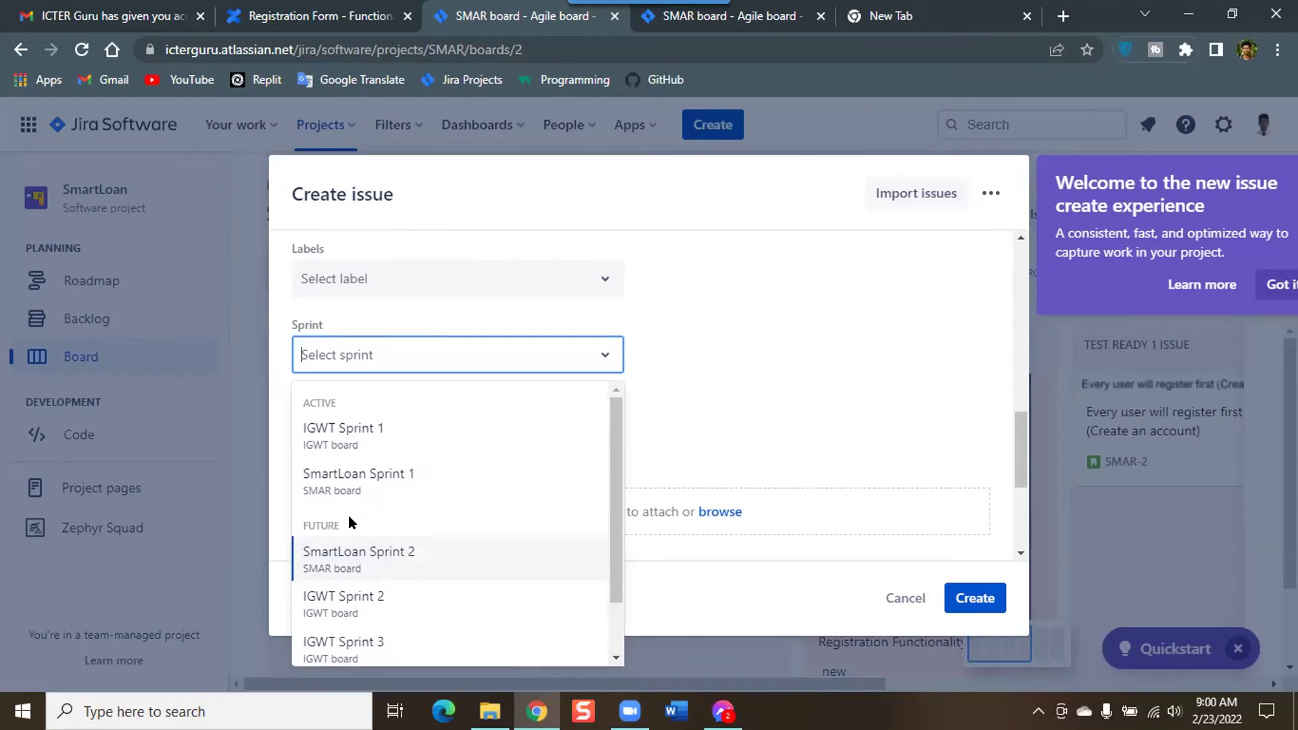
{"action": "left_click", "coordinate": [350, 480]}
{"action": "left_click", "coordinate": [786, 392]}
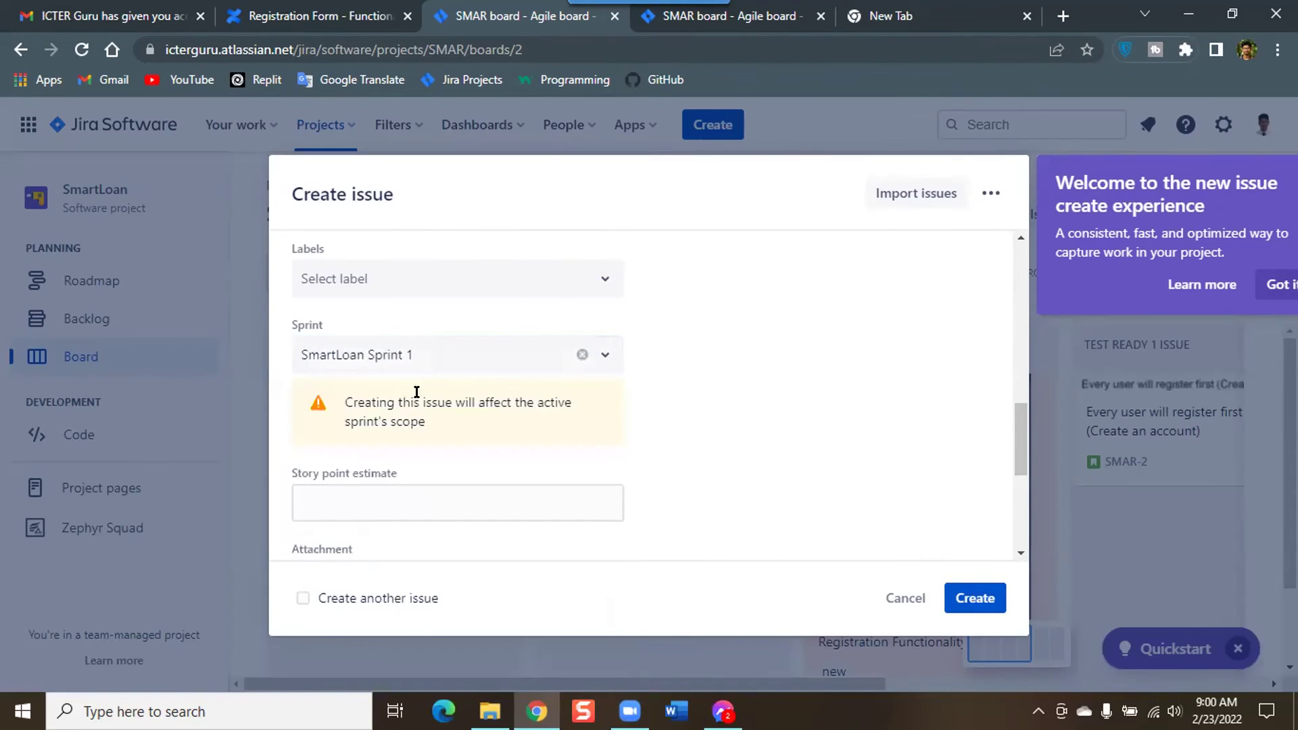
Step: Set the bug's story point estimate to 1
{"action": "scroll", "coordinate": [378, 398], "scroll_direction": "down", "scroll_amount": 2}
{"action": "left_click", "coordinate": [362, 406]}
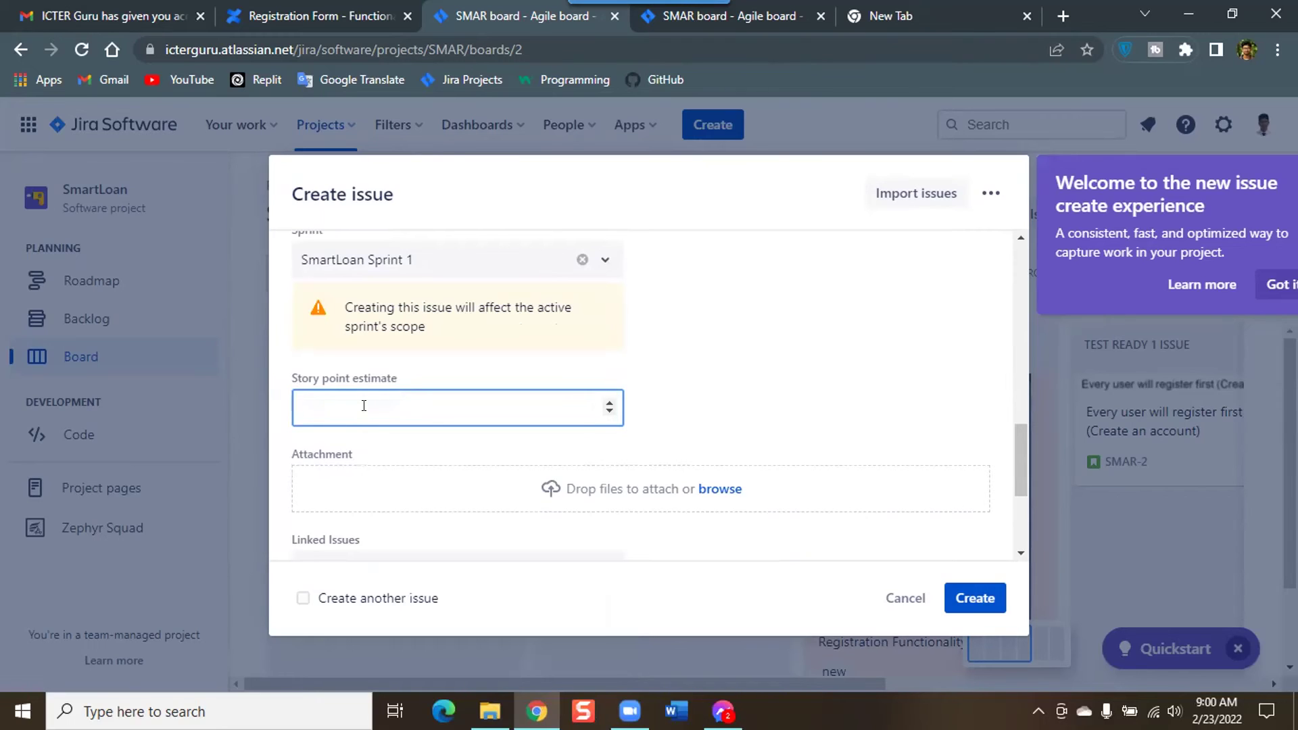
{"action": "type", "text": "1"}
Step: Download the register form image from the Registration Form requirement page and return to the issue being created
{"action": "left_click", "coordinate": [343, 16]}
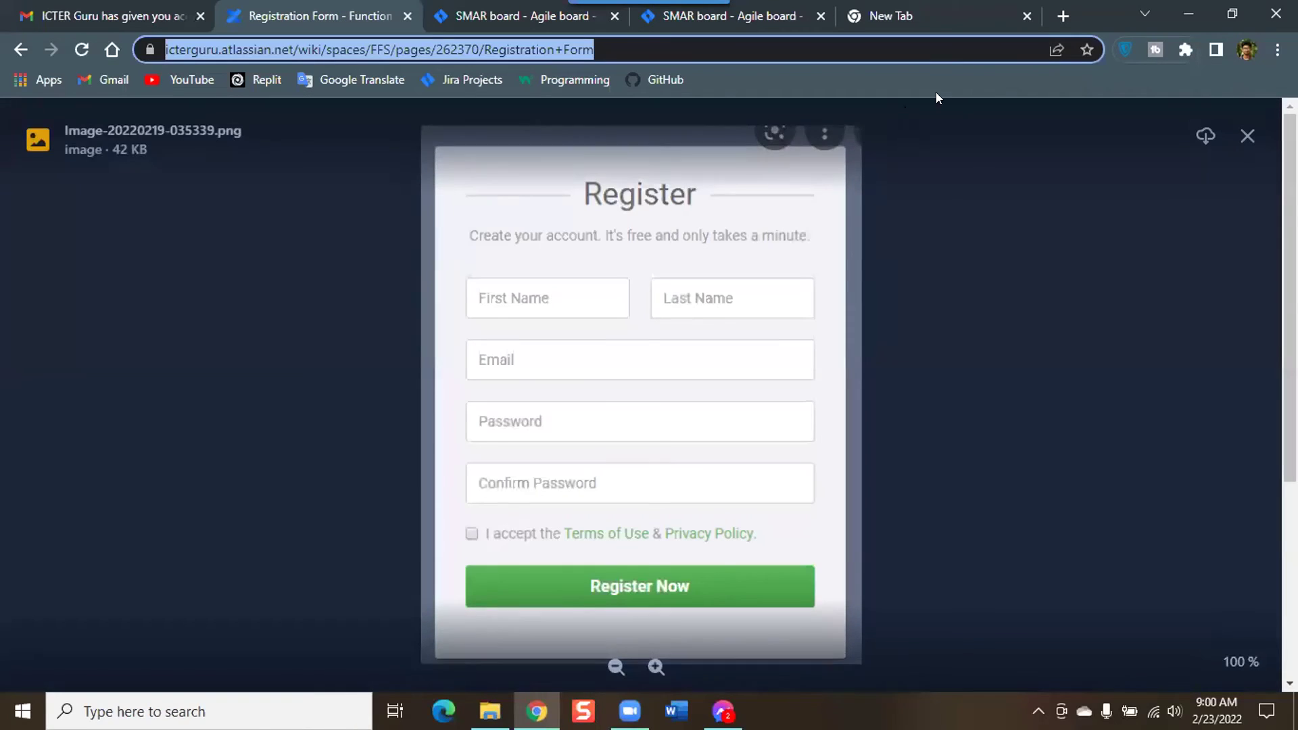
{"action": "left_click", "coordinate": [1204, 136]}
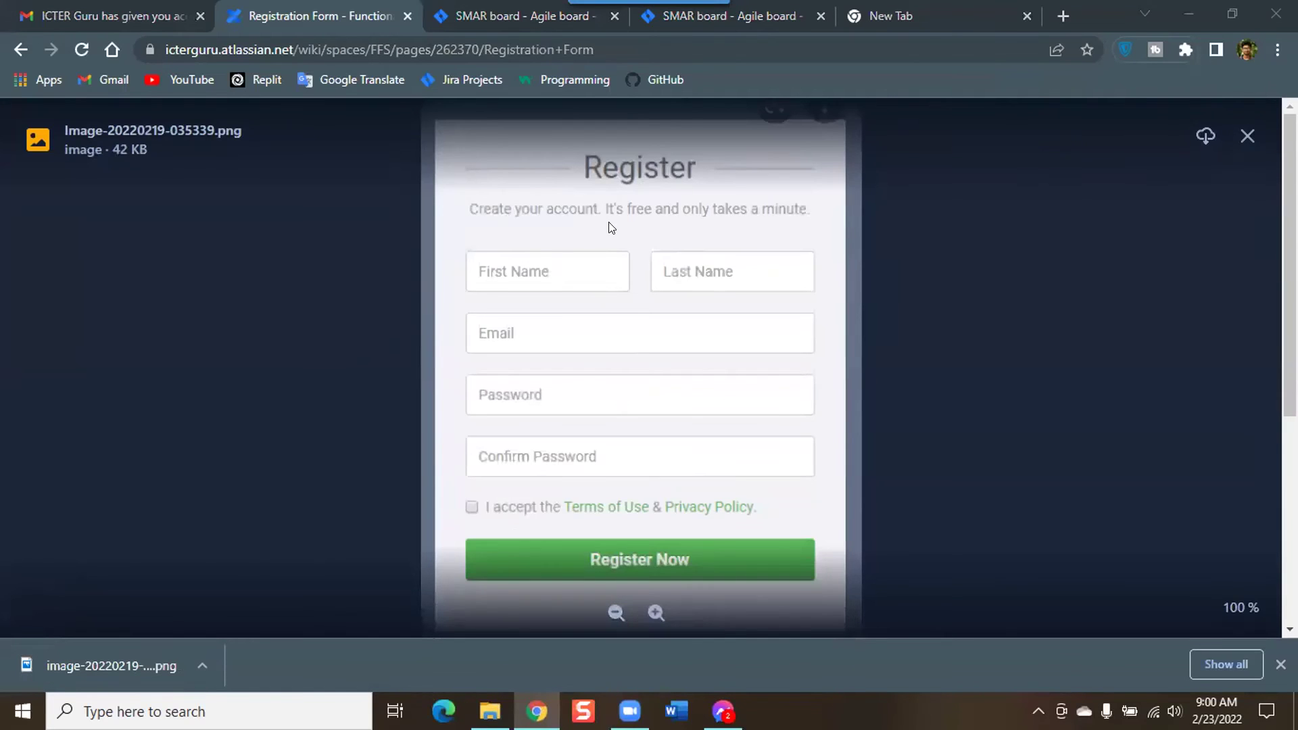
{"action": "left_click", "coordinate": [517, 15]}
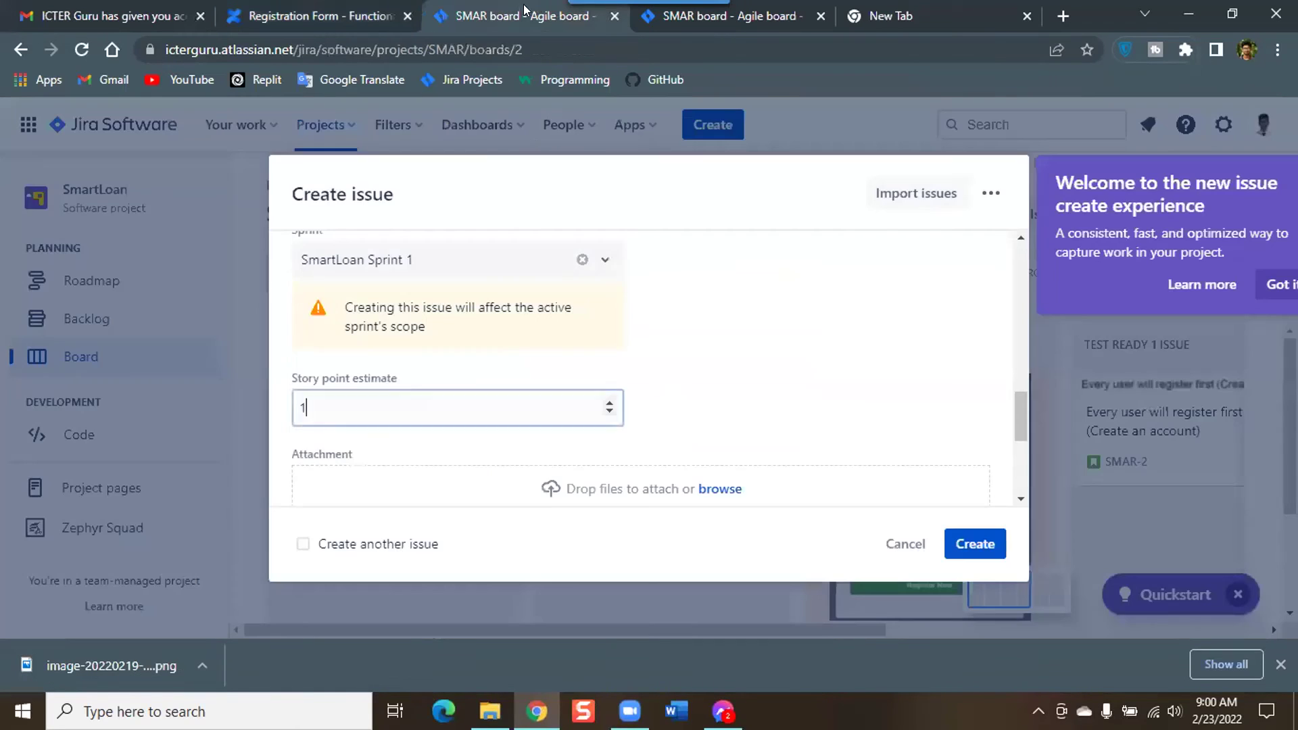
Step: Attach image-20220219-035339.png from the Downloads folder to the bug
{"action": "scroll", "coordinate": [661, 278], "scroll_direction": "up", "scroll_amount": 10}
{"action": "key", "text": "ctrl+a"}
{"action": "scroll", "coordinate": [737, 326], "scroll_direction": "down", "scroll_amount": 5}
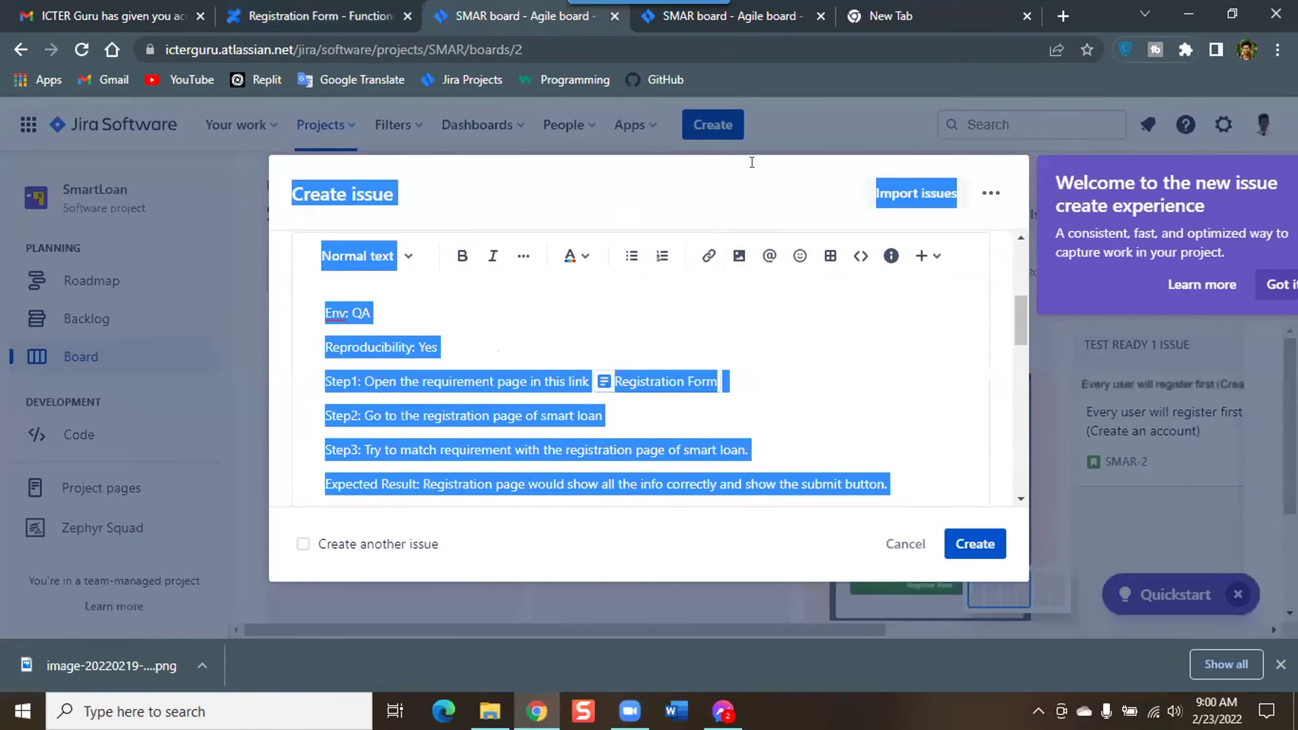
{"action": "scroll", "coordinate": [588, 423], "scroll_direction": "down", "scroll_amount": 10}
{"action": "left_click", "coordinate": [557, 365]}
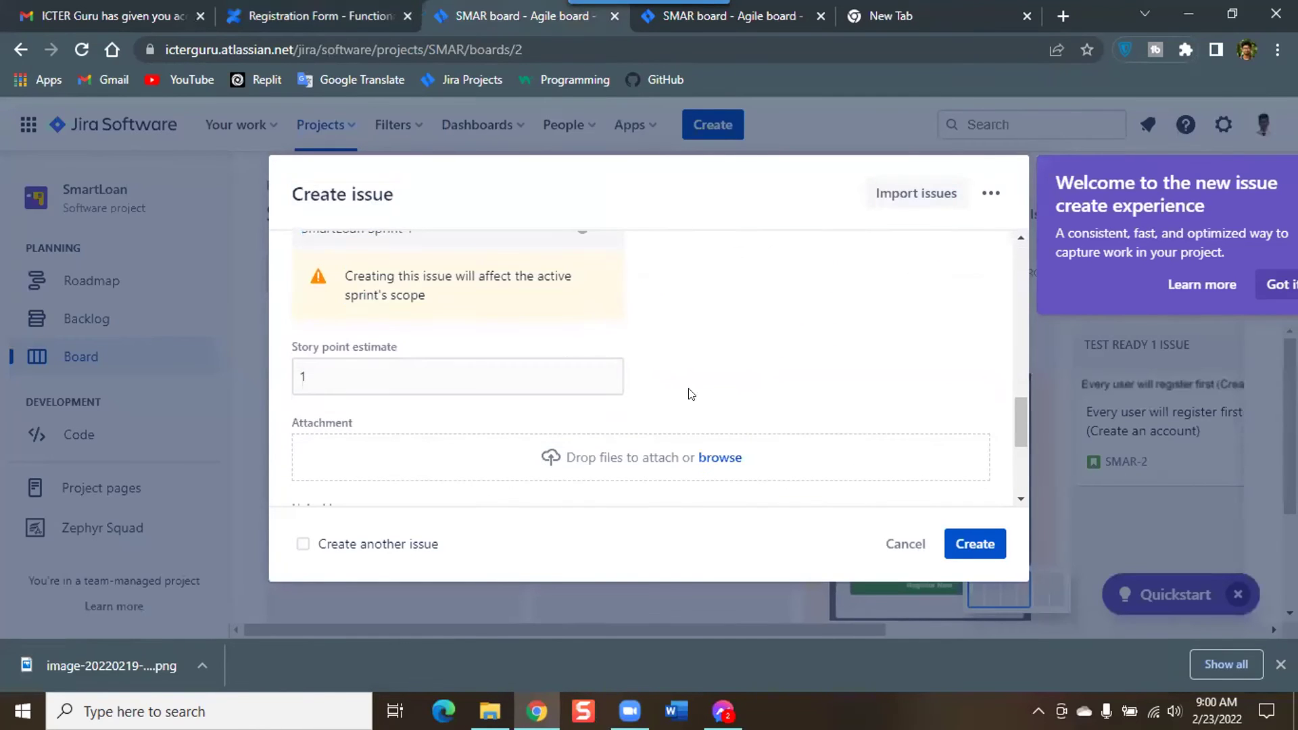
{"action": "left_click", "coordinate": [723, 450]}
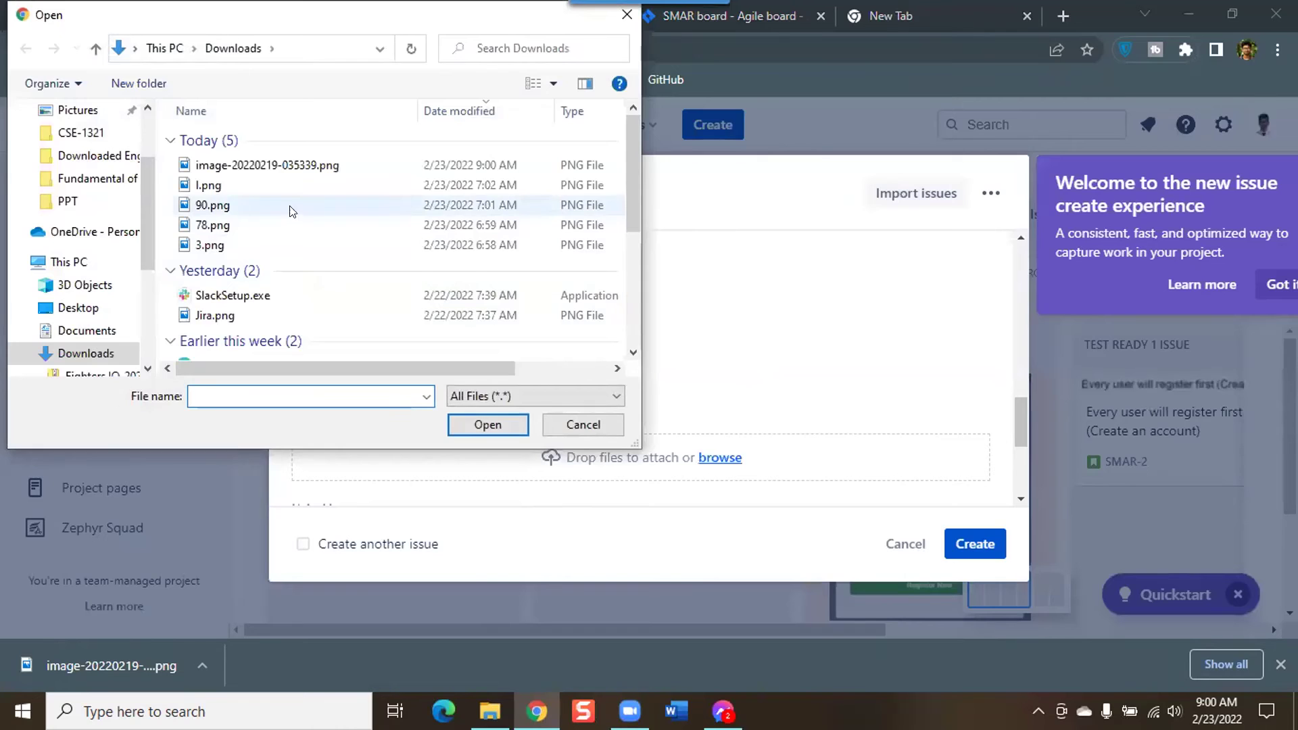
{"action": "left_click_drag", "start_coordinate": [286, 189], "coordinate": [428, 153]}
{"action": "left_click", "coordinate": [440, 160]}
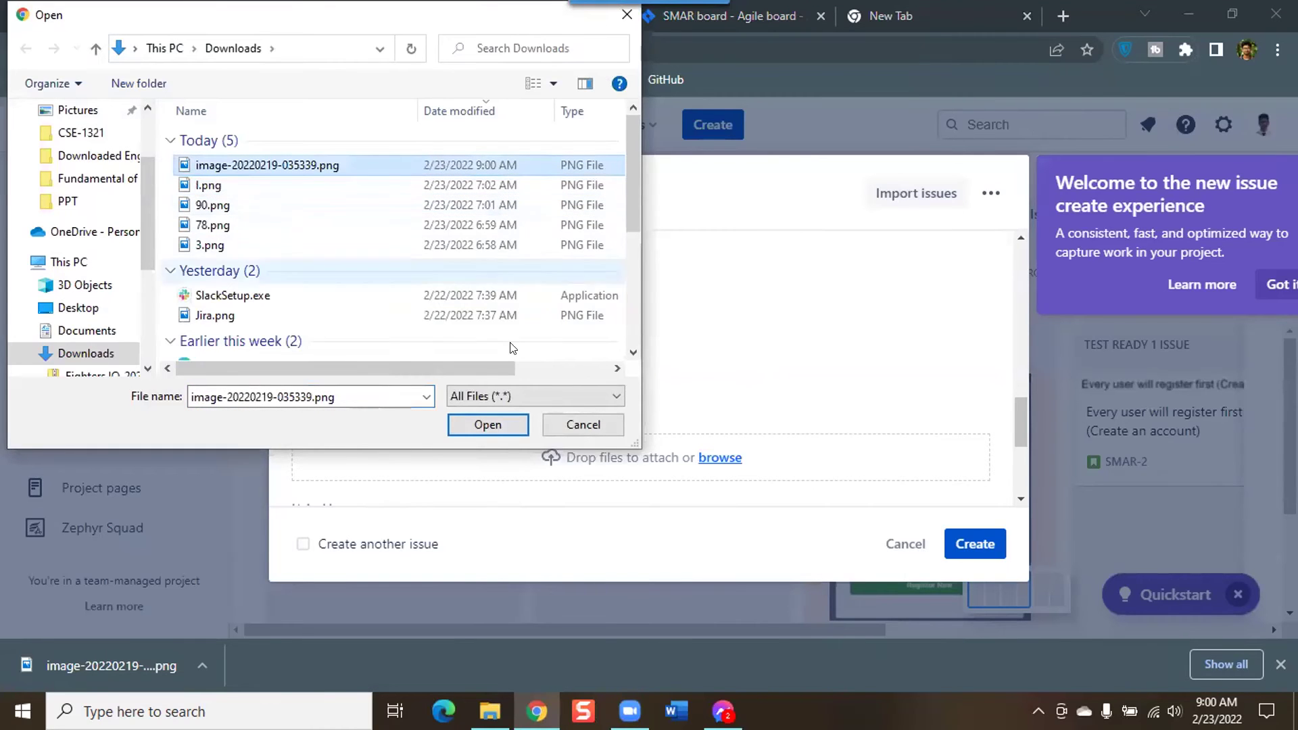
{"action": "left_click", "coordinate": [488, 425]}
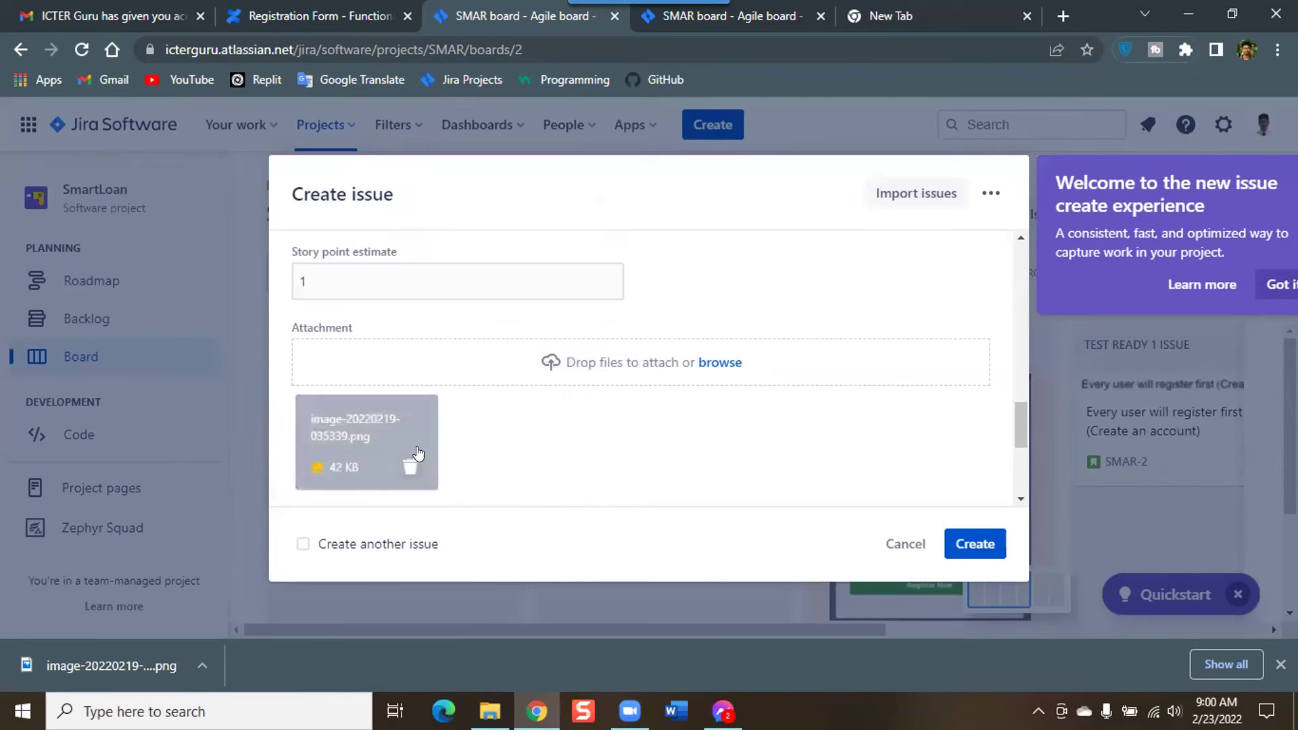
Step: Review the bug's filled-in fields and attachment, and examine the link types offered for linked issues
{"action": "scroll", "coordinate": [500, 407], "scroll_direction": "down", "scroll_amount": 1}
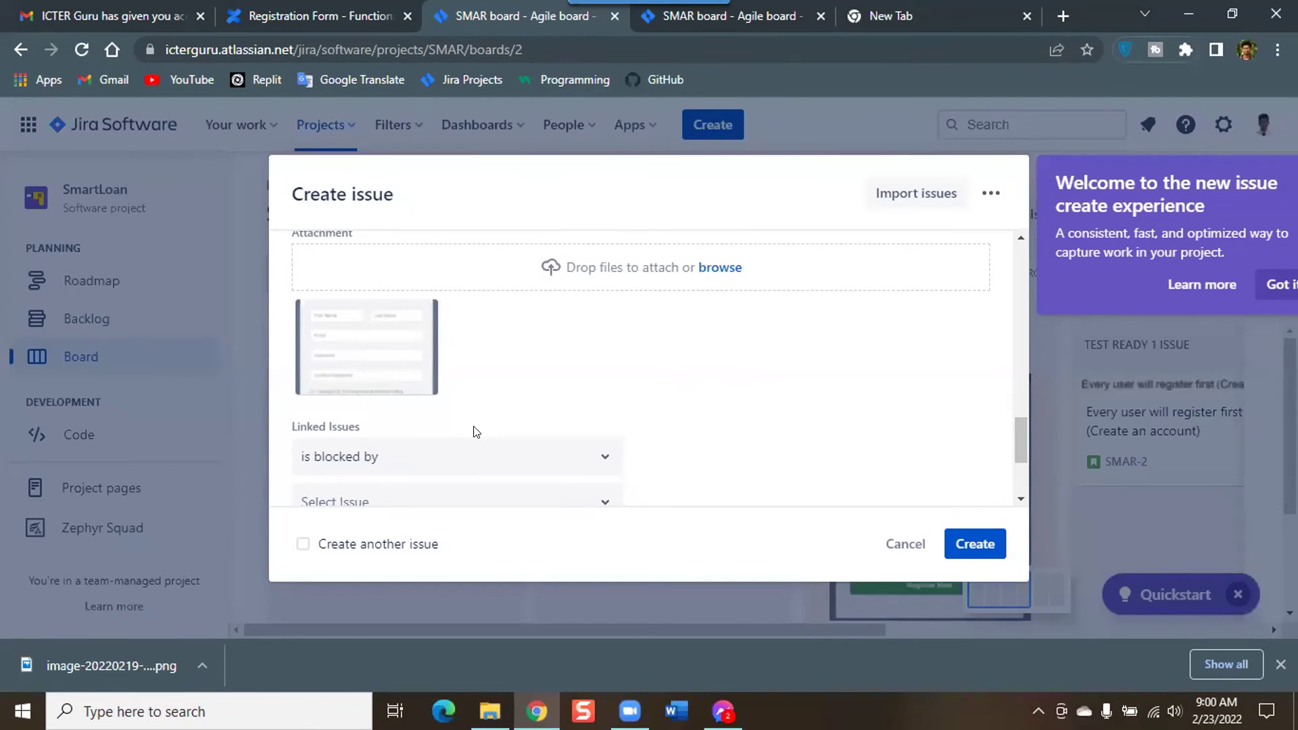
{"action": "scroll", "coordinate": [461, 390], "scroll_direction": "up", "scroll_amount": 5}
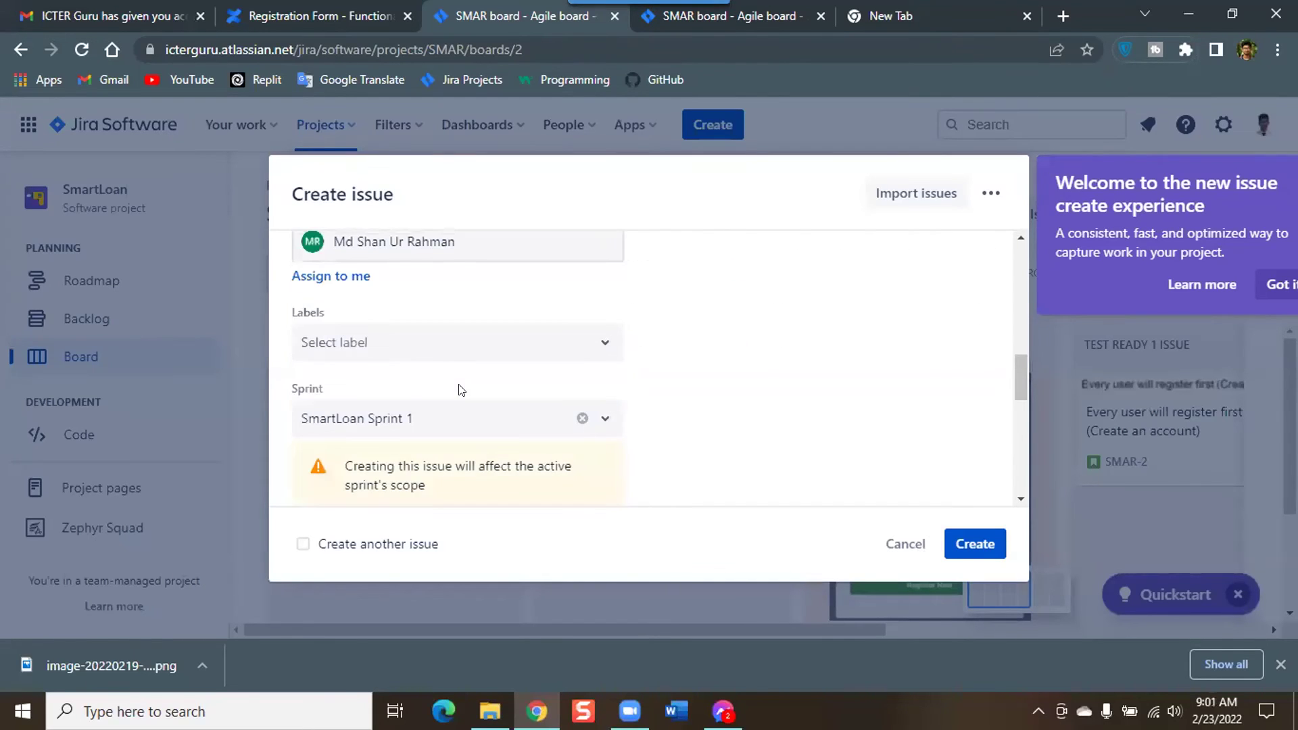
{"action": "scroll", "coordinate": [460, 390], "scroll_direction": "up", "scroll_amount": 3}
{"action": "scroll", "coordinate": [312, 376], "scroll_direction": "down", "scroll_amount": 8}
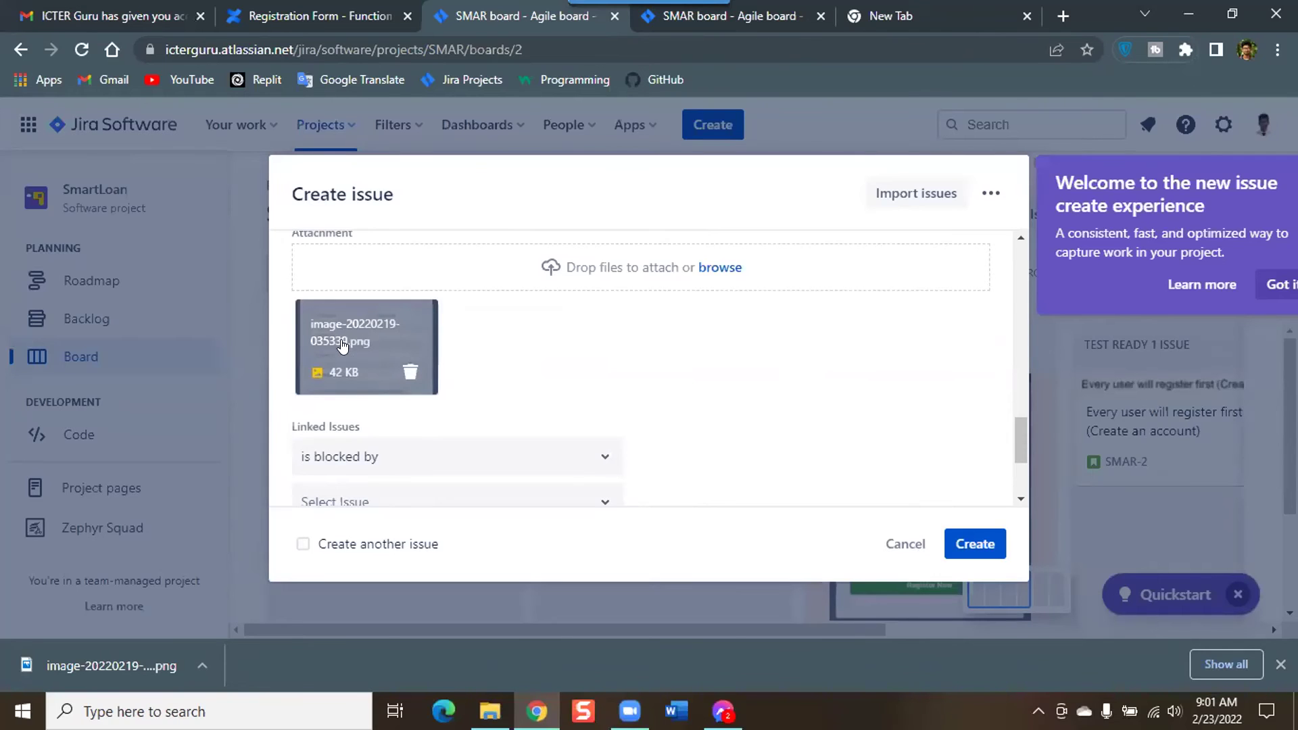
{"action": "scroll", "coordinate": [372, 399], "scroll_direction": "down", "scroll_amount": 2}
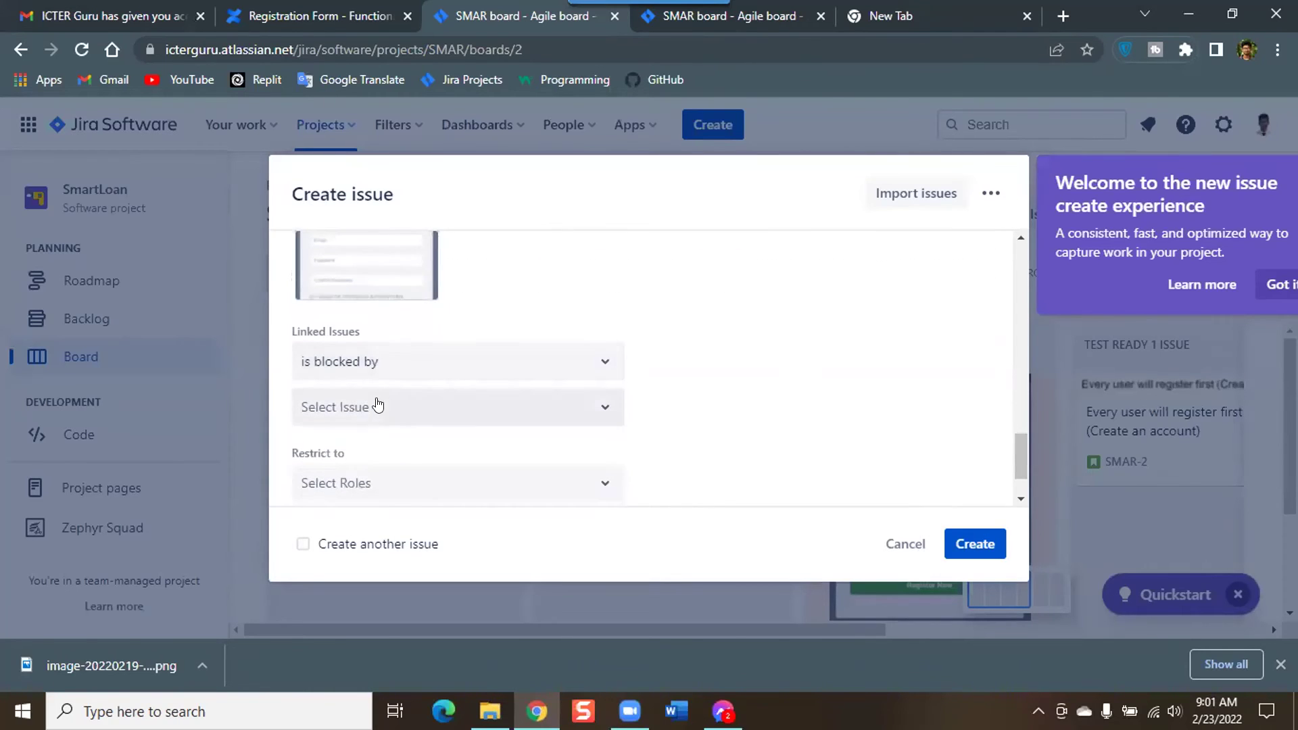
{"action": "scroll", "coordinate": [408, 406], "scroll_direction": "down", "scroll_amount": 1}
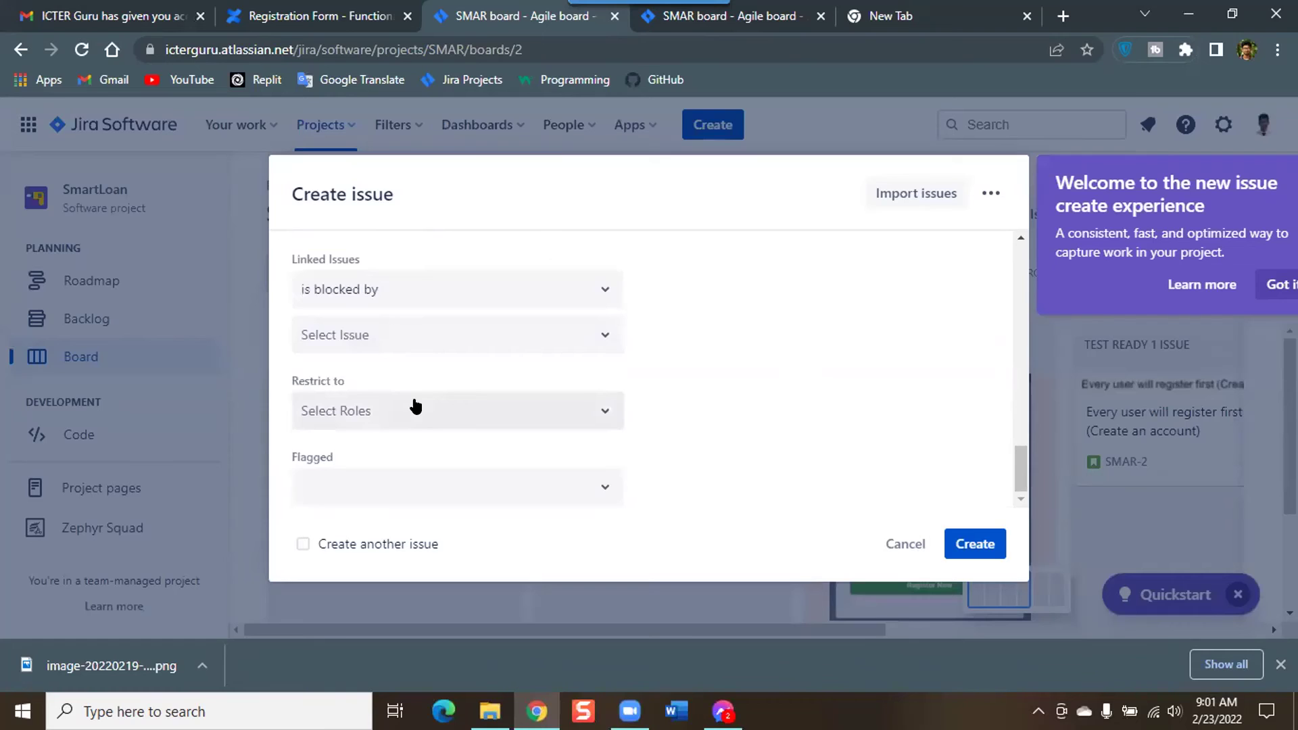
{"action": "left_click", "coordinate": [451, 296]}
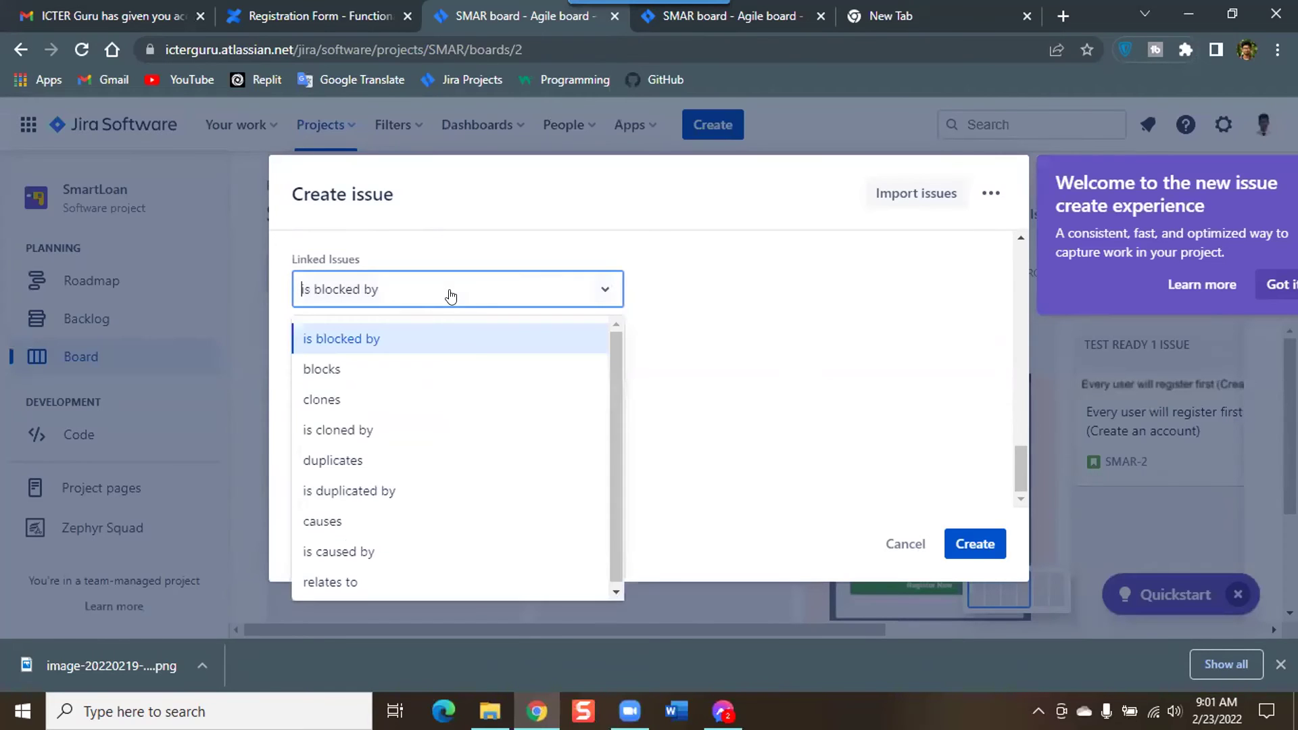
{"action": "left_click", "coordinate": [703, 286]}
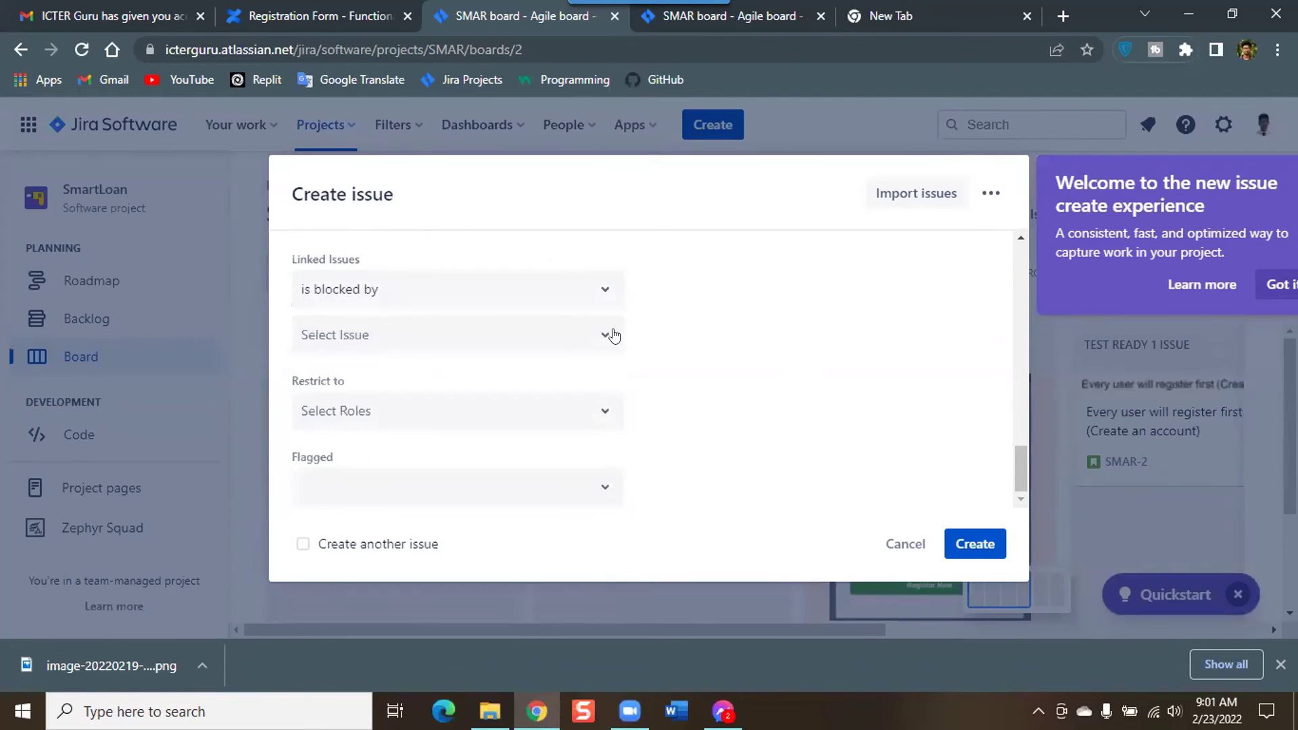
{"action": "scroll", "coordinate": [611, 333], "scroll_direction": "up", "scroll_amount": 1}
{"action": "scroll", "coordinate": [616, 331], "scroll_direction": "up", "scroll_amount": 2}
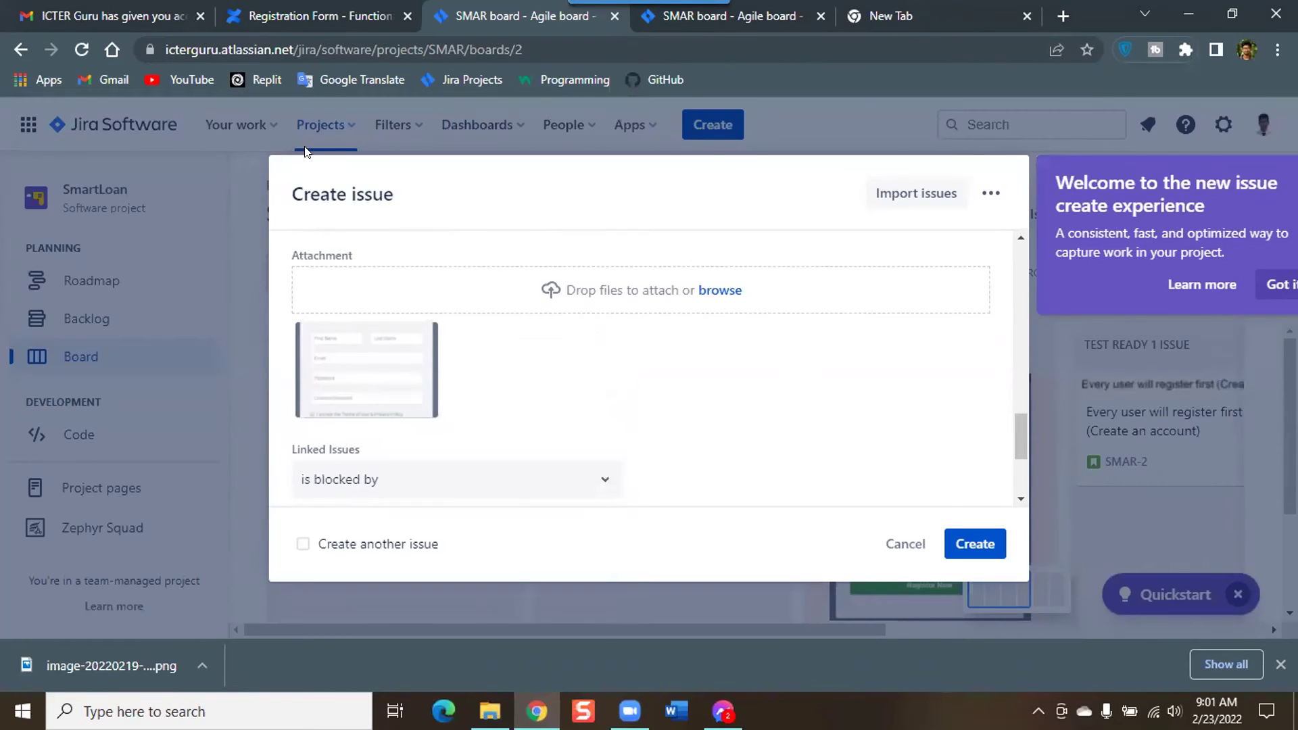
Step: Leave the register form image in Confluence and go back to the Confluence home page
{"action": "key", "text": "ctrl+shift+Tab"}
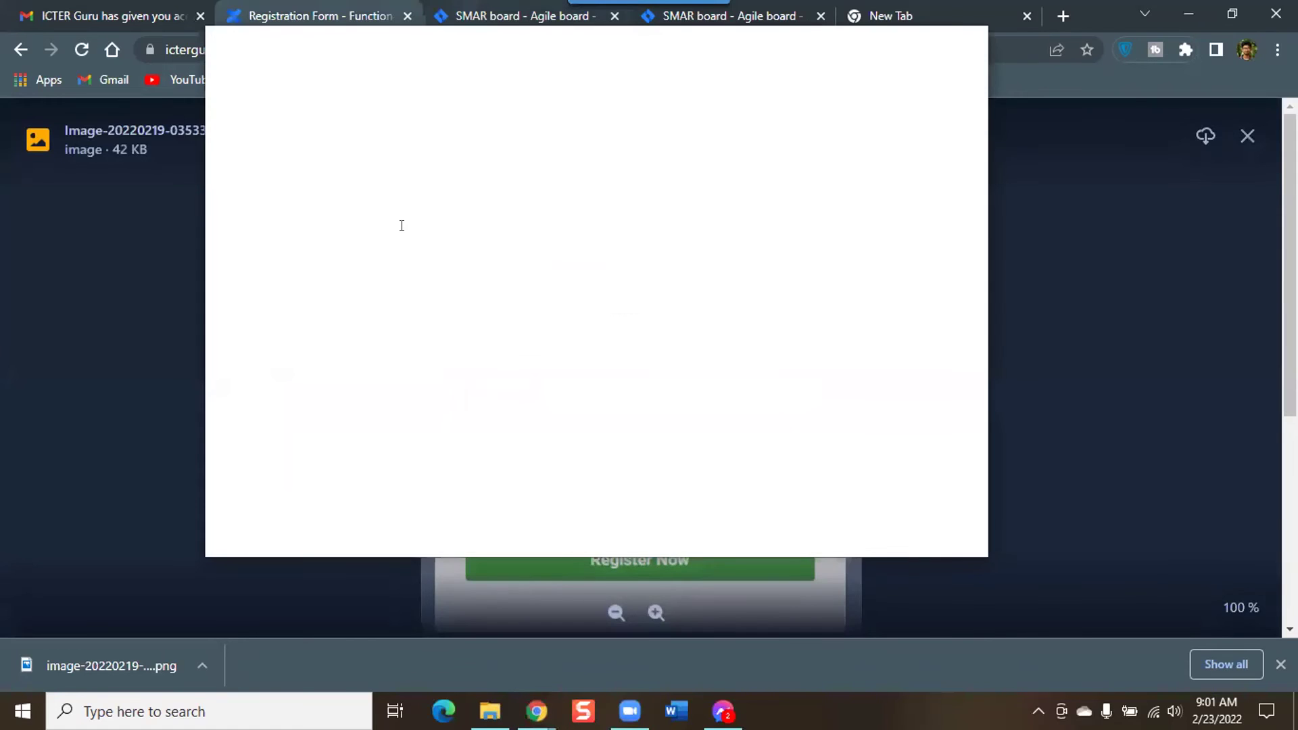
{"action": "key", "text": "ctrl+Tab"}
{"action": "key", "text": "ctrl+shift+Tab"}
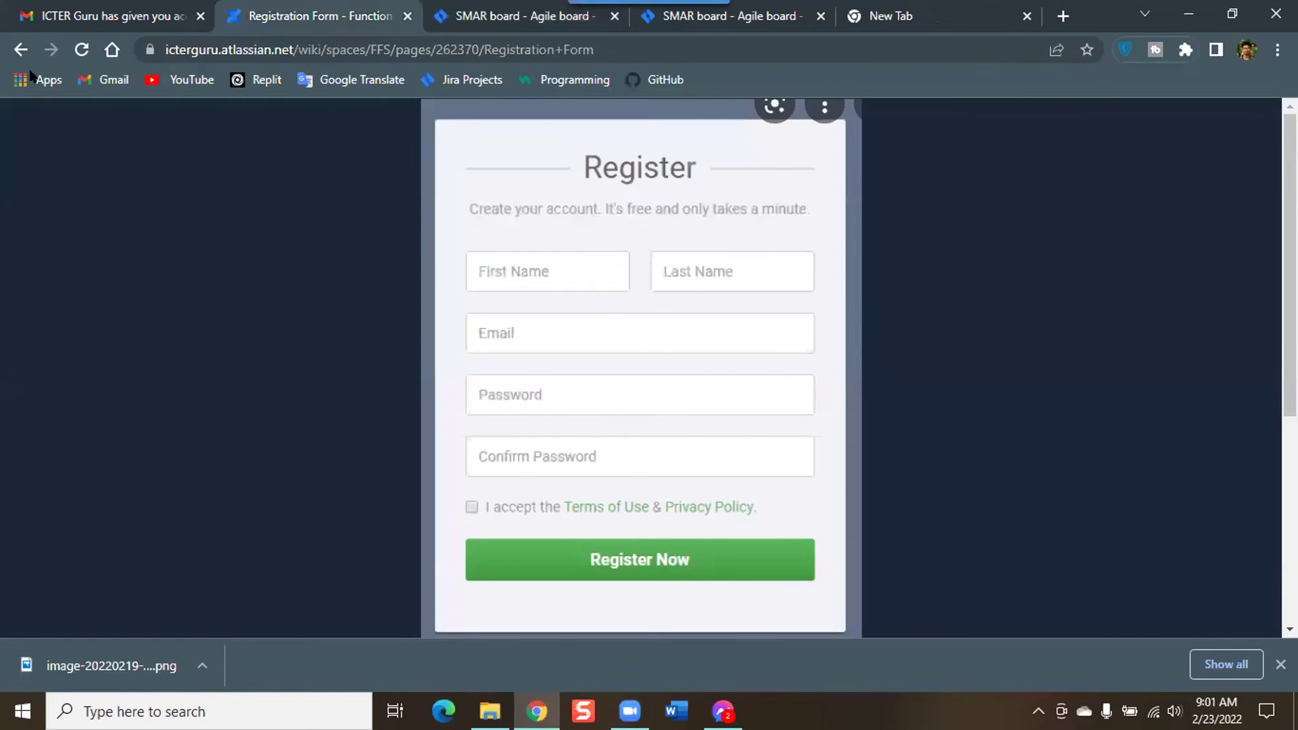
{"action": "left_click", "coordinate": [8, 49]}
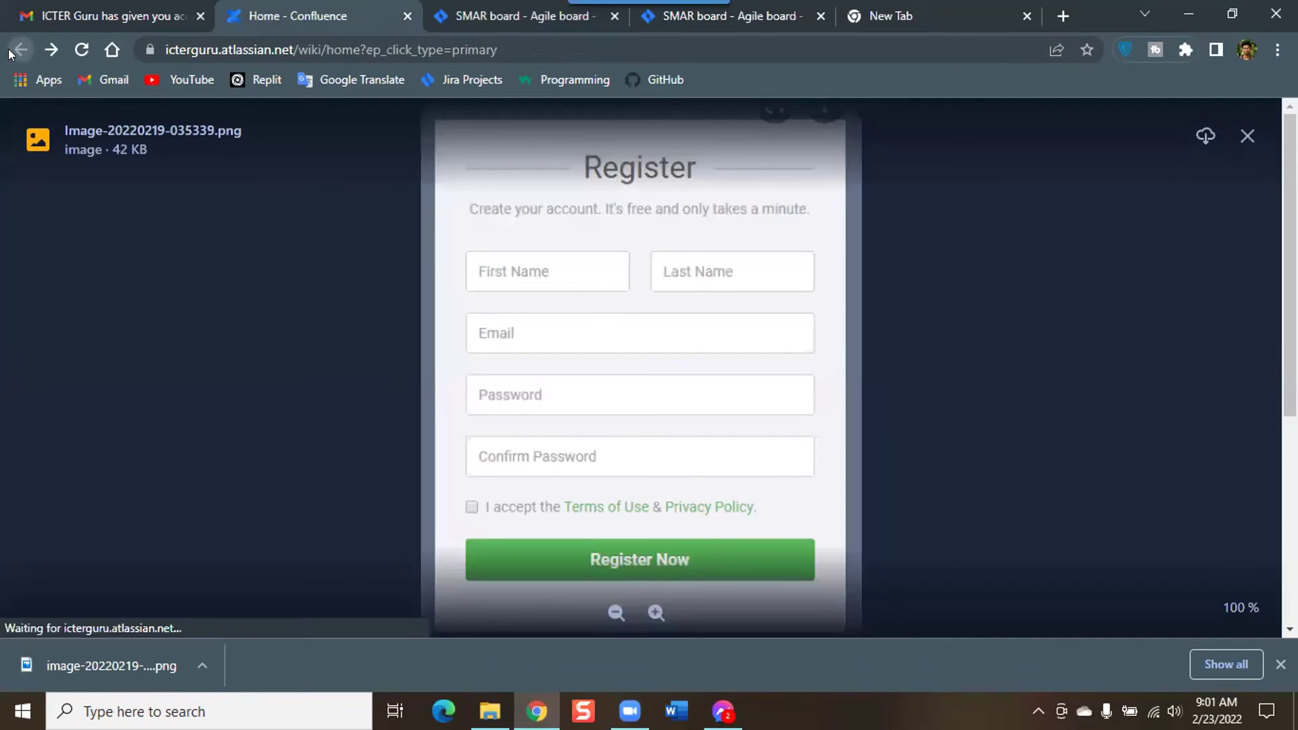
{"action": "left_click", "coordinate": [173, 215]}
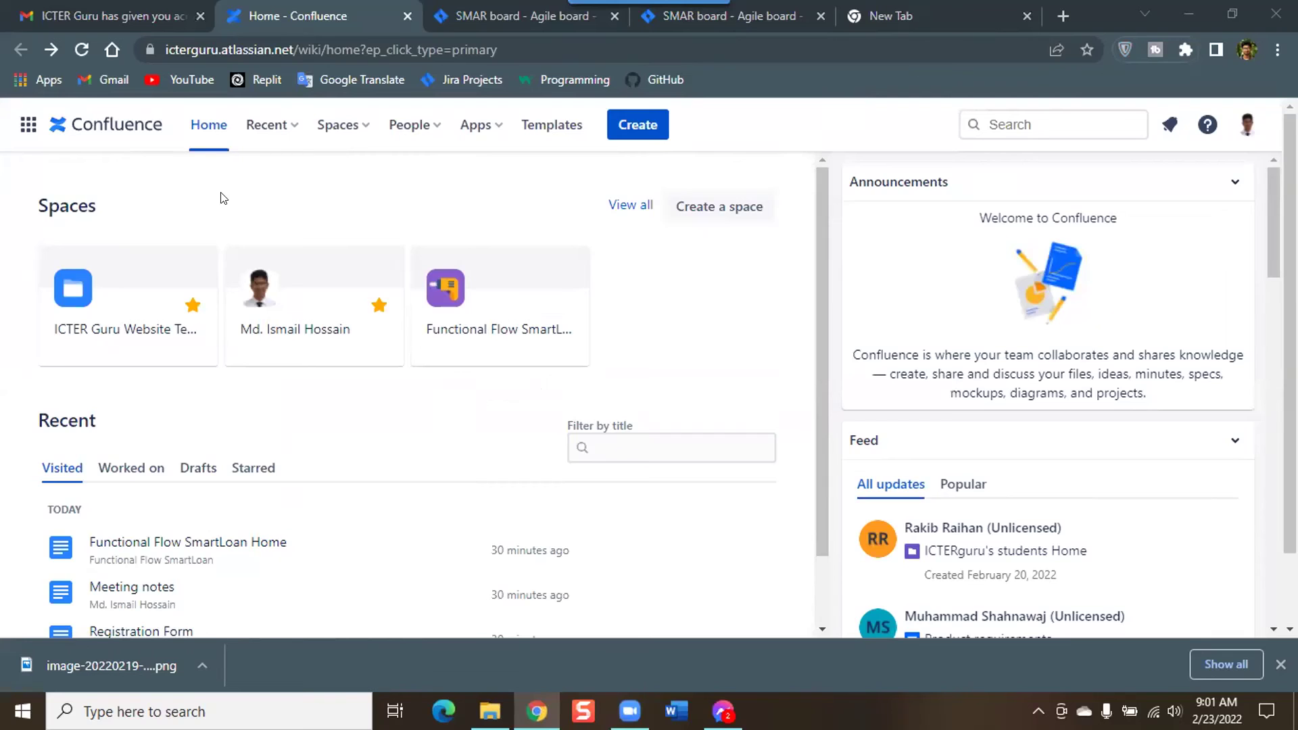
Step: Return to the bug being created and link it as "is blocked by" SMAR-2, leaving the role restriction empty
{"action": "left_click", "coordinate": [494, 9]}
{"action": "scroll", "coordinate": [491, 454], "scroll_direction": "down", "scroll_amount": 3}
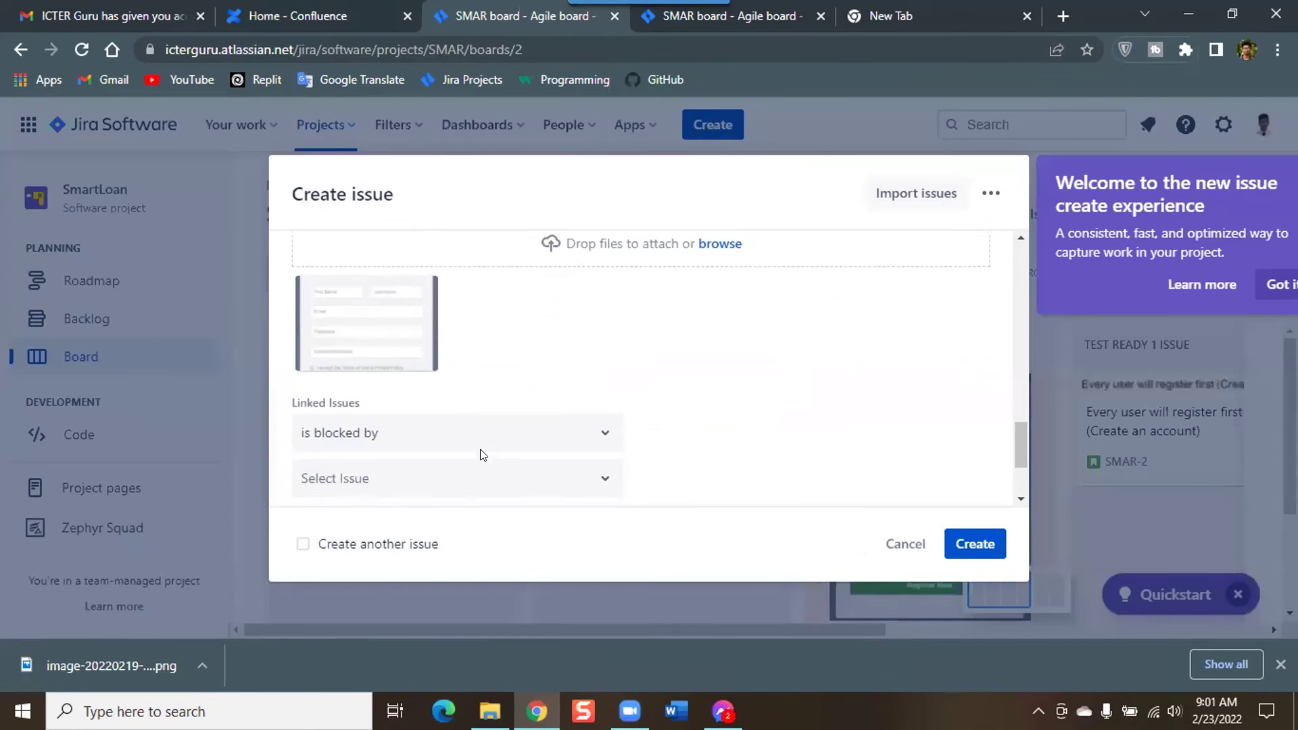
{"action": "left_click", "coordinate": [363, 296]}
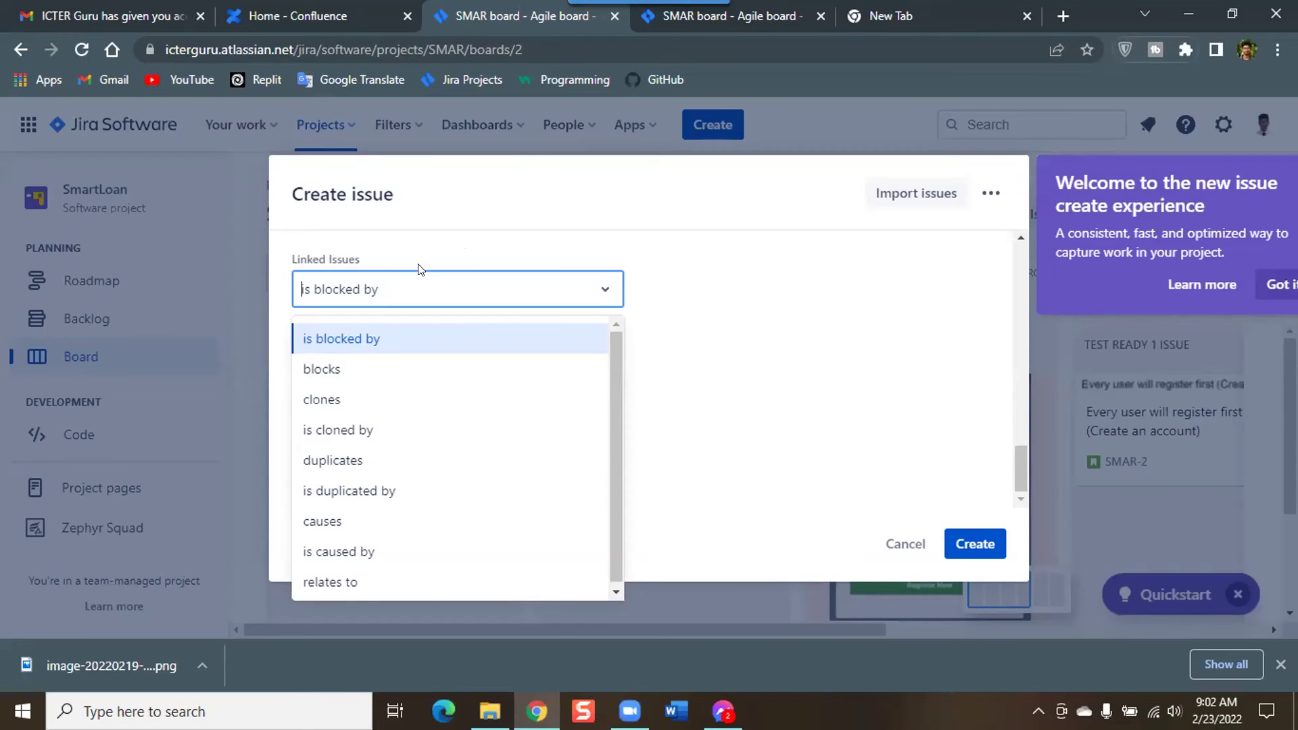
{"action": "left_click", "coordinate": [777, 297]}
{"action": "left_click", "coordinate": [392, 350]}
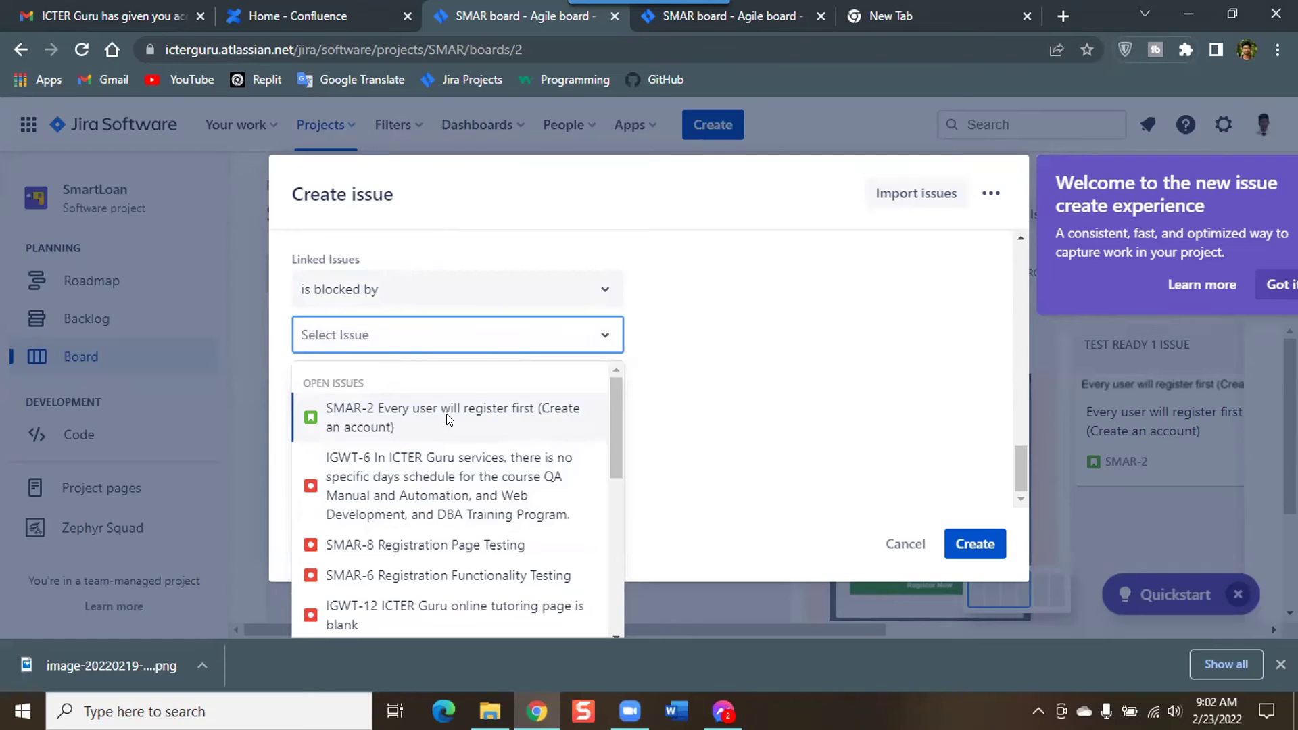
{"action": "left_click", "coordinate": [500, 417]}
{"action": "left_click", "coordinate": [498, 420]}
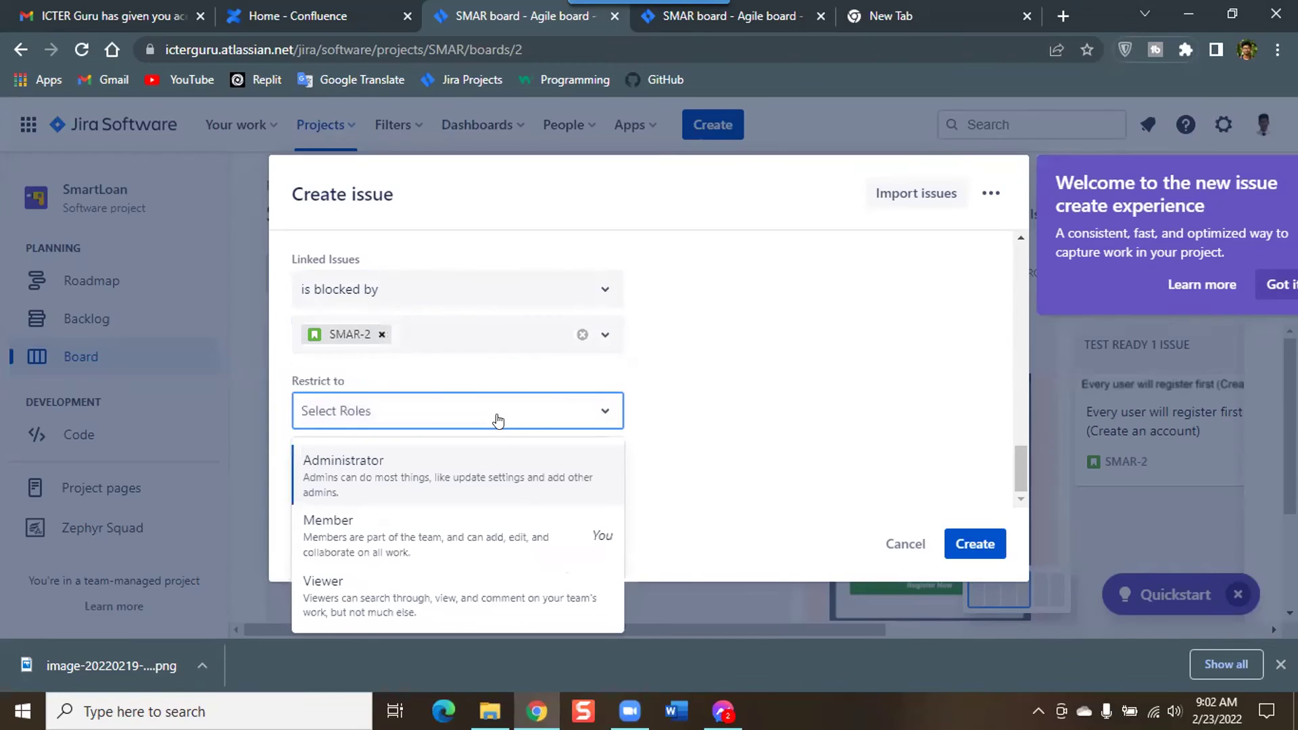
{"action": "key", "text": "Escape"}
{"action": "left_click", "coordinate": [671, 310]}
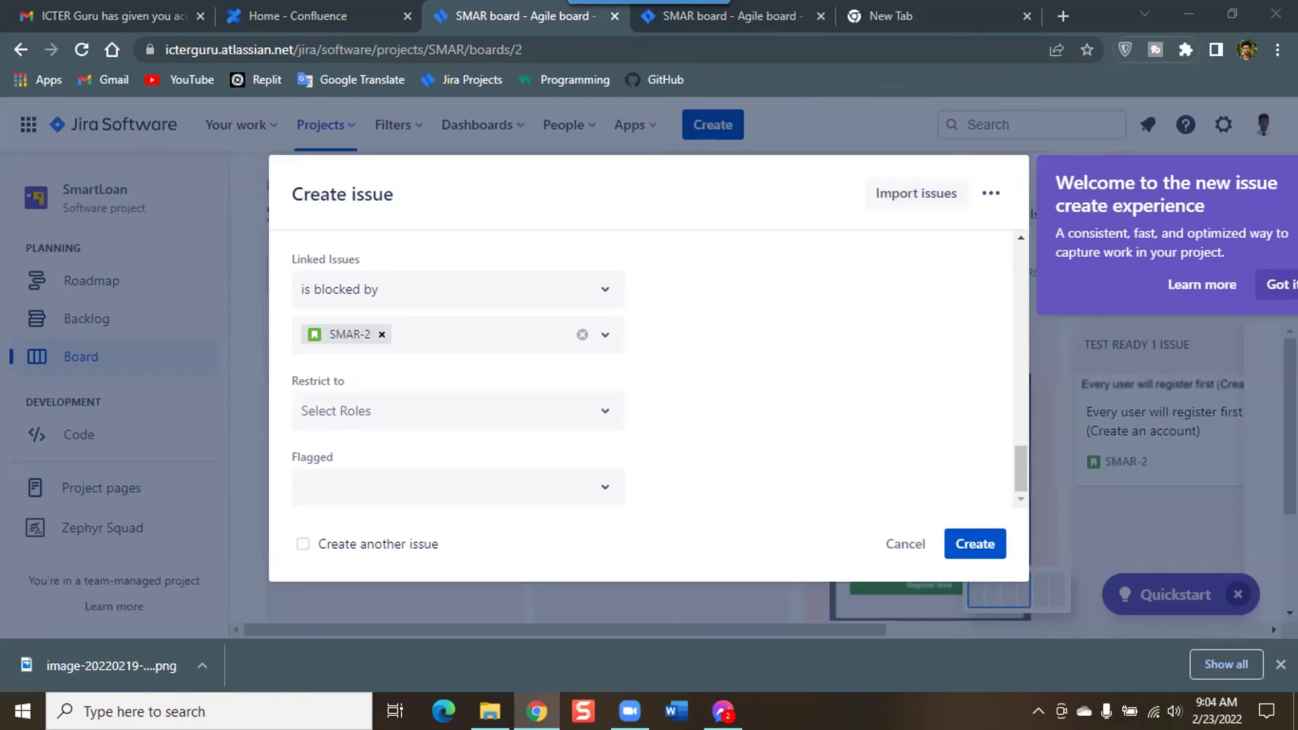
Step: Dismiss the browser's downloads bar, and bring up the Messenger window to close it
{"action": "left_click", "coordinate": [1280, 664]}
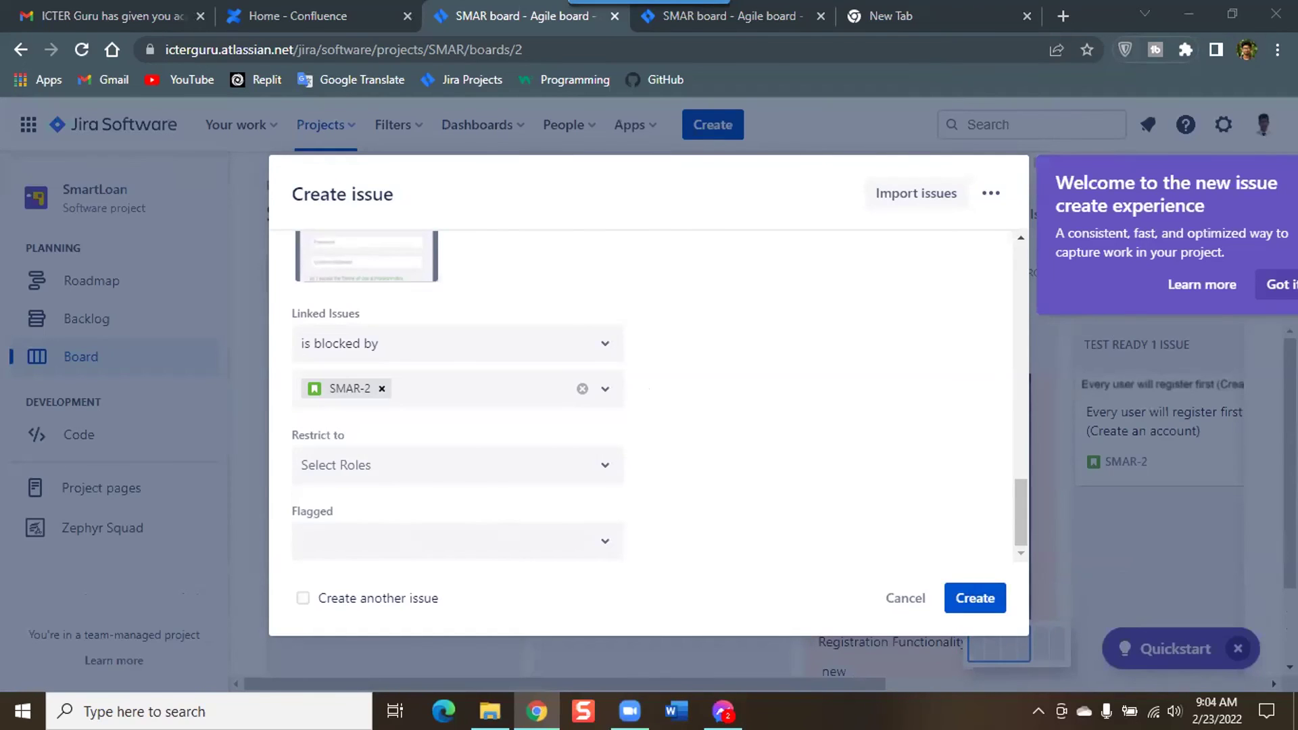
{"action": "left_click", "coordinate": [722, 711]}
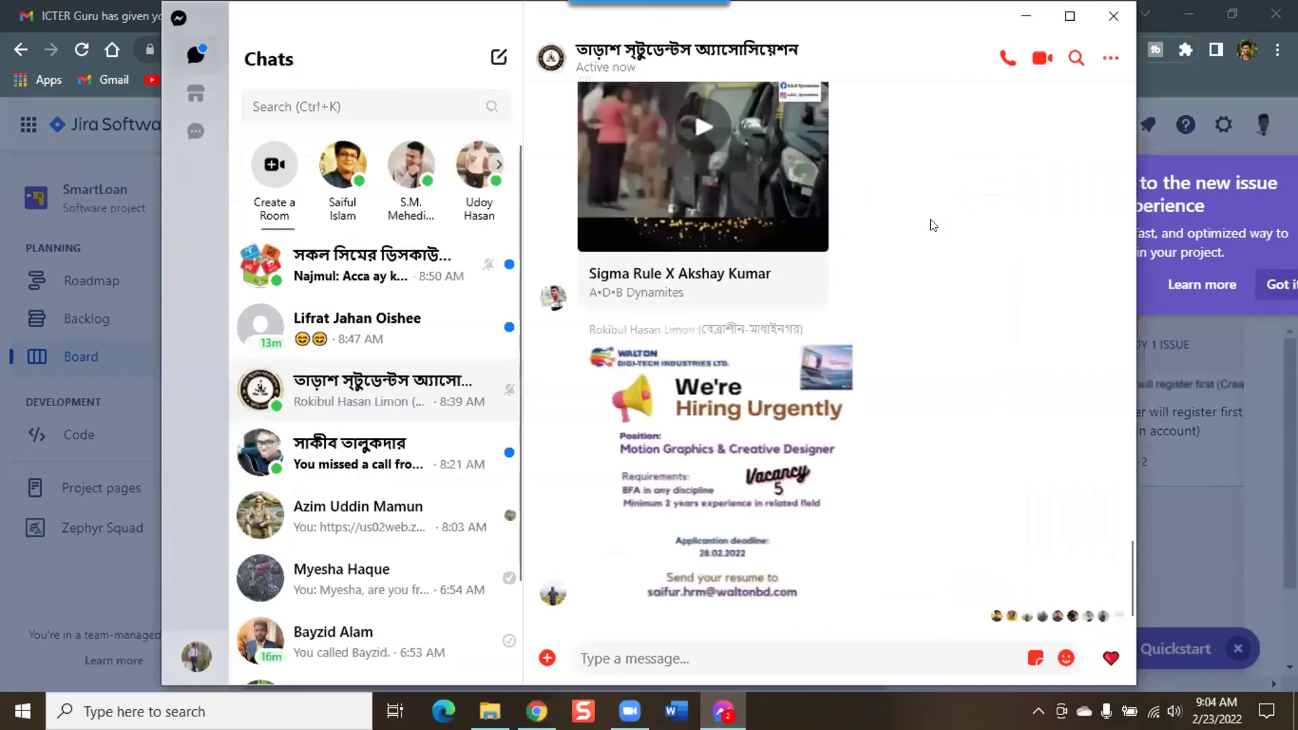
{"action": "left_click", "coordinate": [1113, 16]}
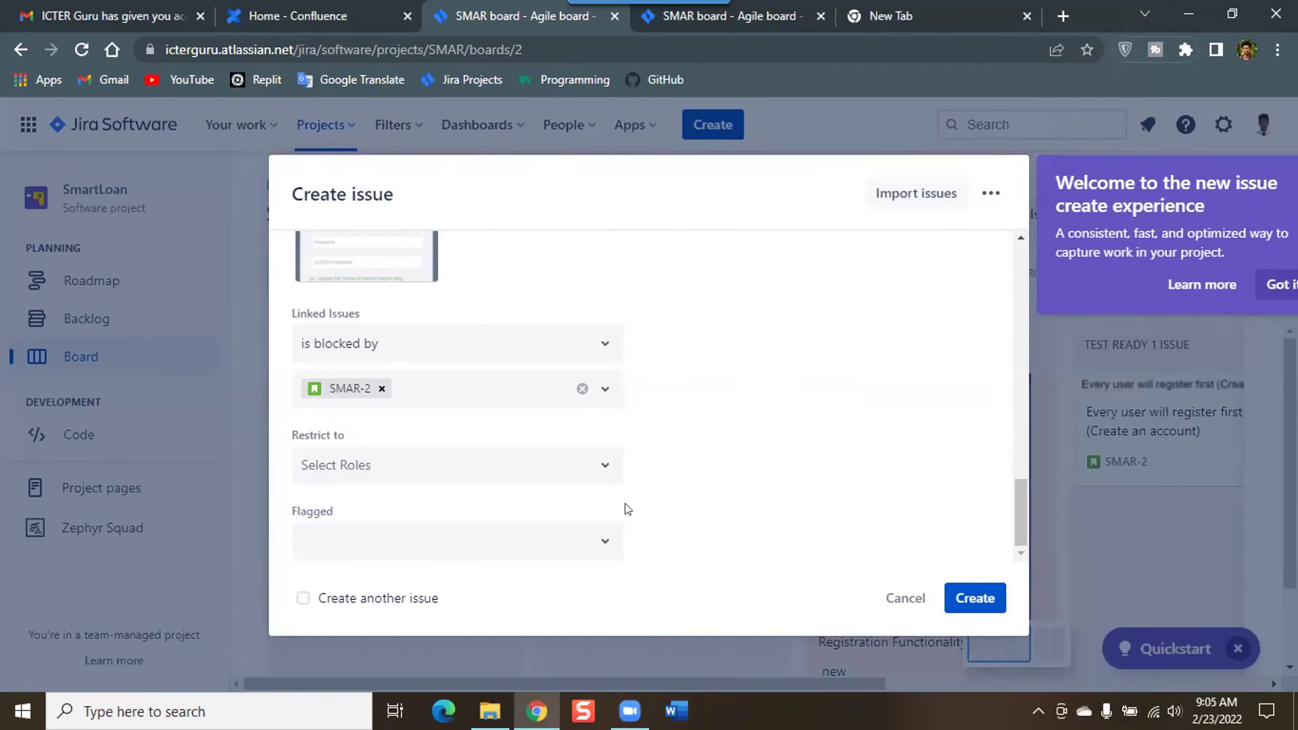
{"action": "key", "text": "alt"}
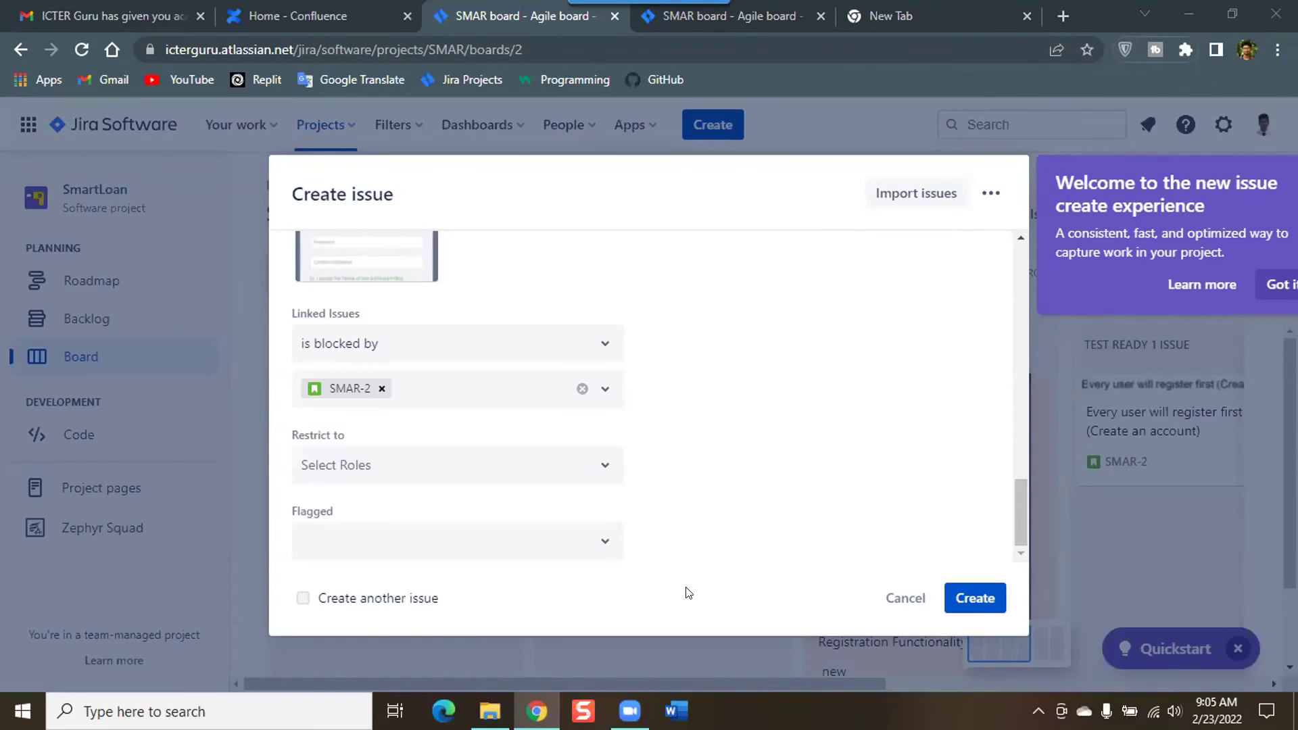
Step: Try restricting the bug to the Administrator and Member roles, and remove both roles again
{"action": "left_click", "coordinate": [385, 471]}
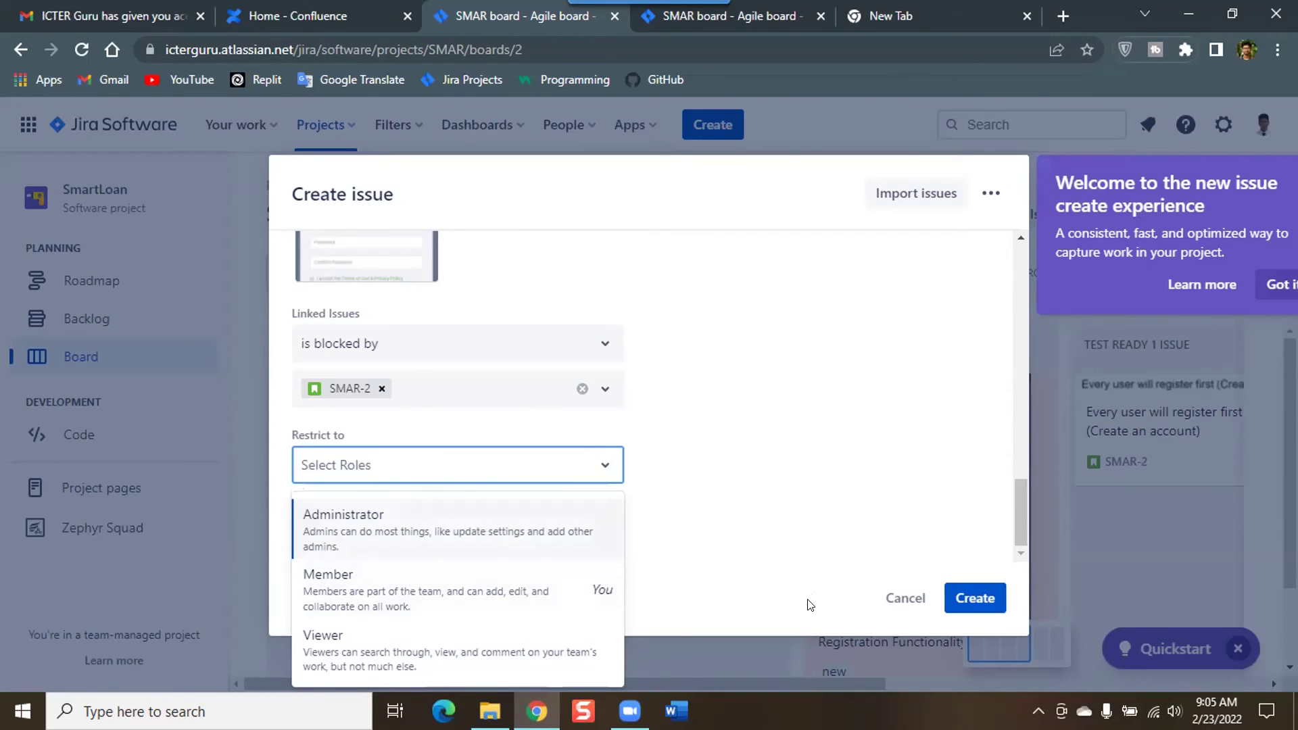
{"action": "left_click", "coordinate": [440, 492]}
{"action": "left_click", "coordinate": [428, 469]}
{"action": "left_click", "coordinate": [673, 437]}
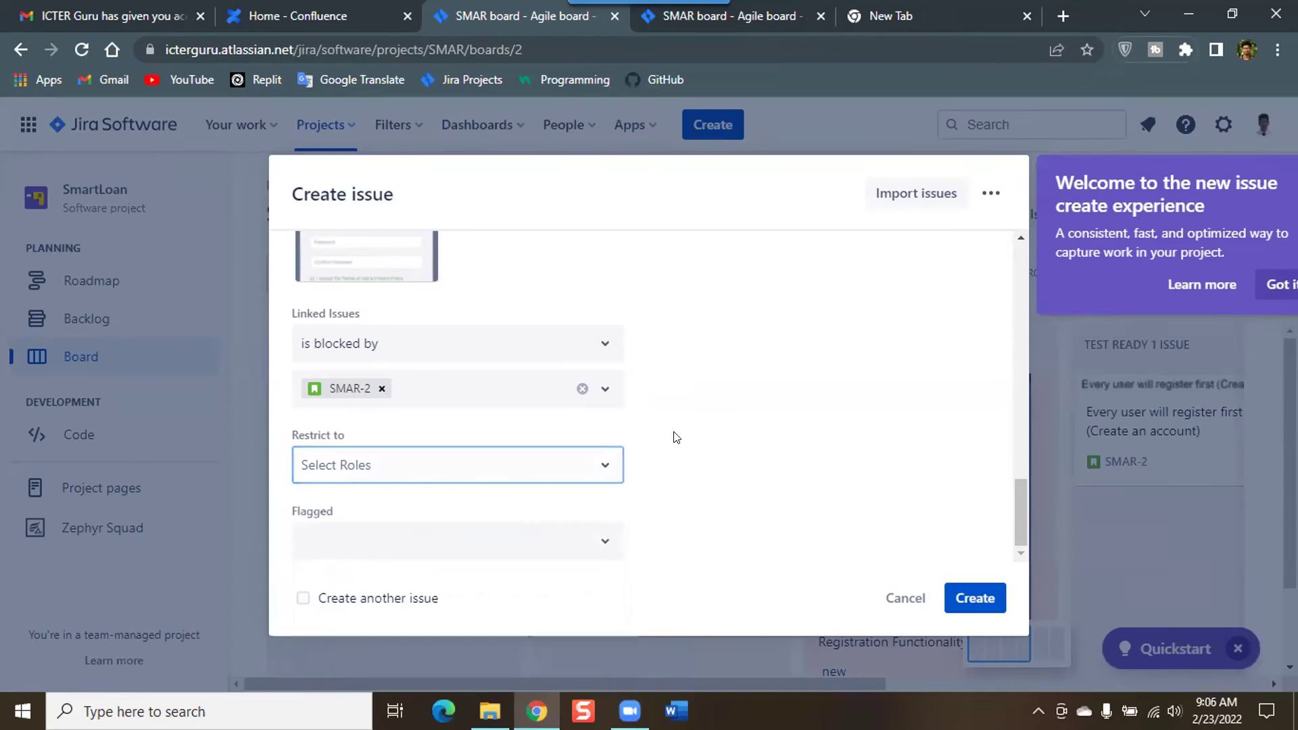
{"action": "left_click", "coordinate": [599, 461]}
{"action": "left_click", "coordinate": [474, 540]}
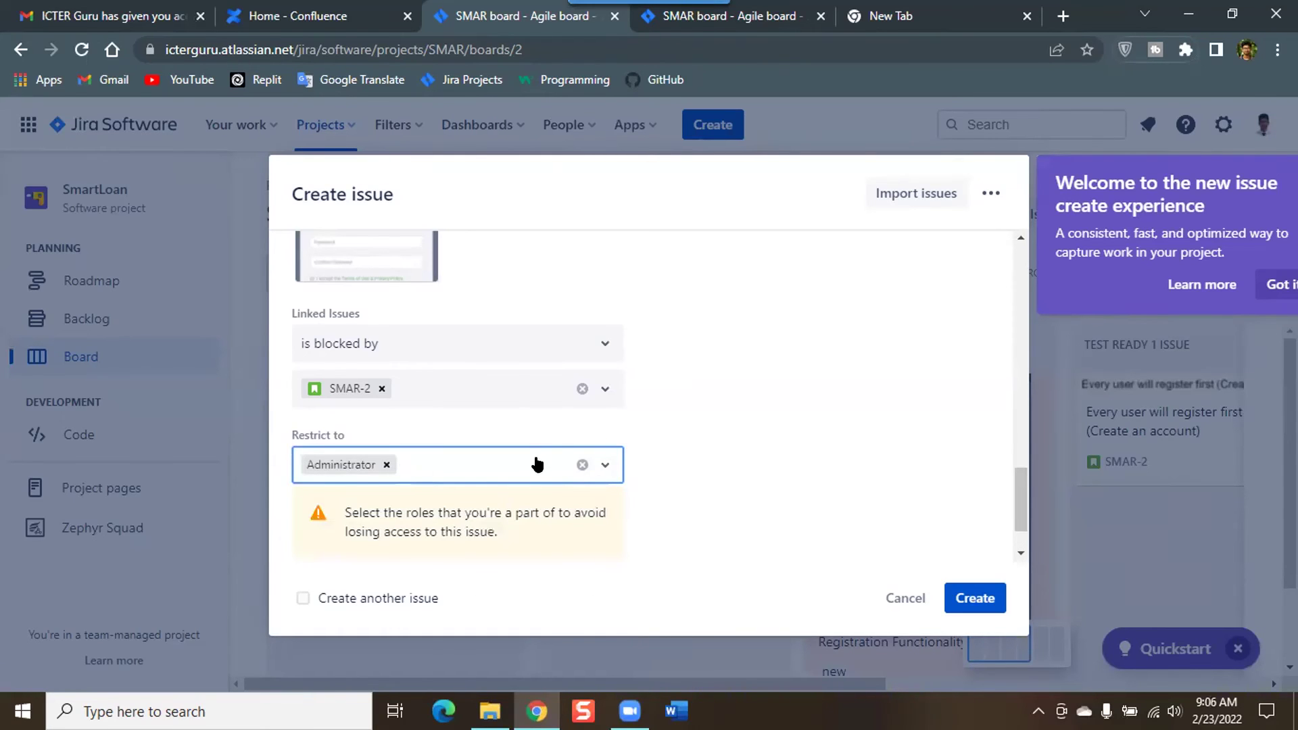
{"action": "left_click", "coordinate": [598, 466]}
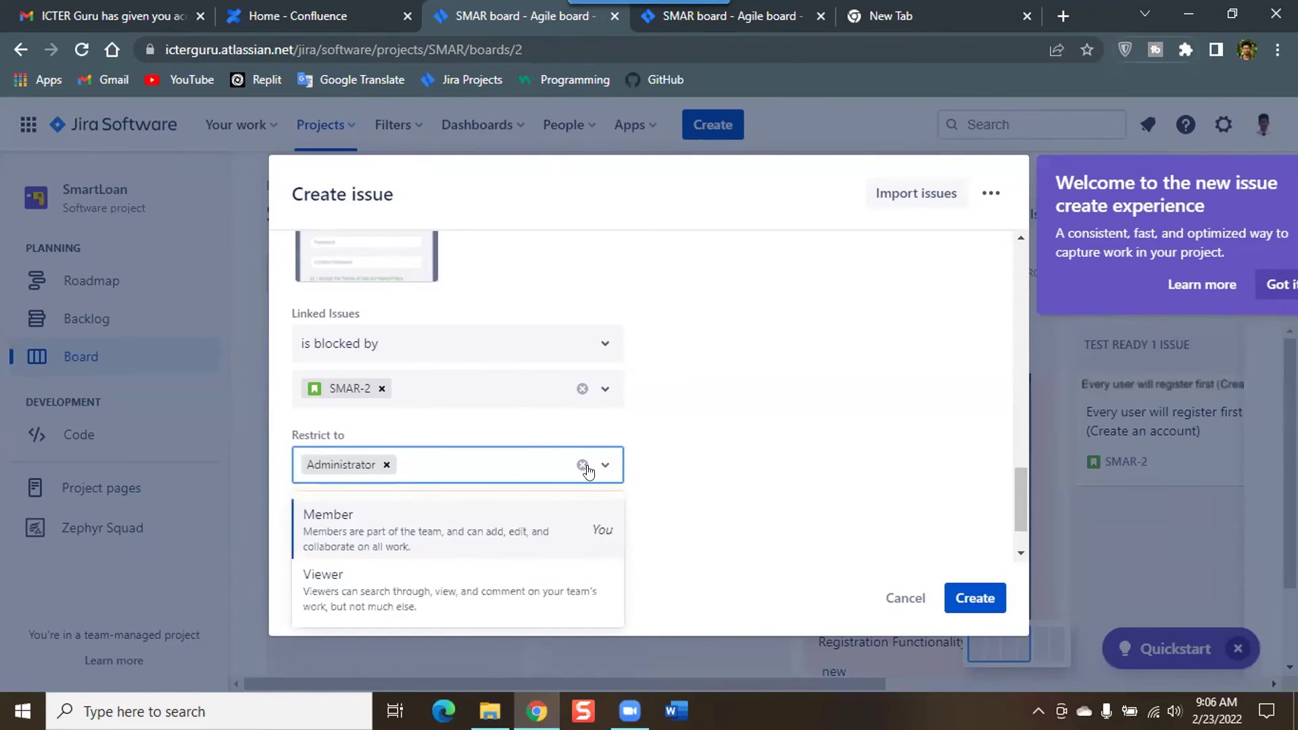
{"action": "left_click", "coordinate": [388, 548]}
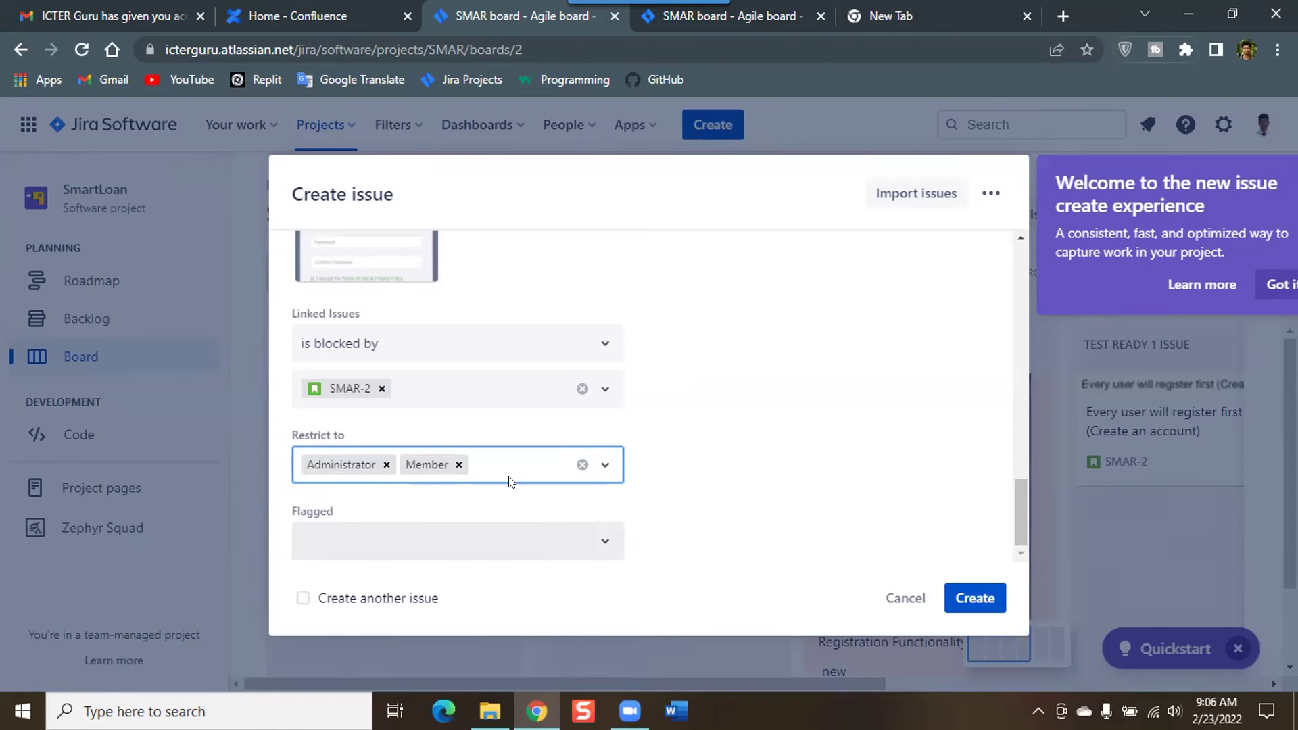
{"action": "left_click", "coordinate": [386, 464]}
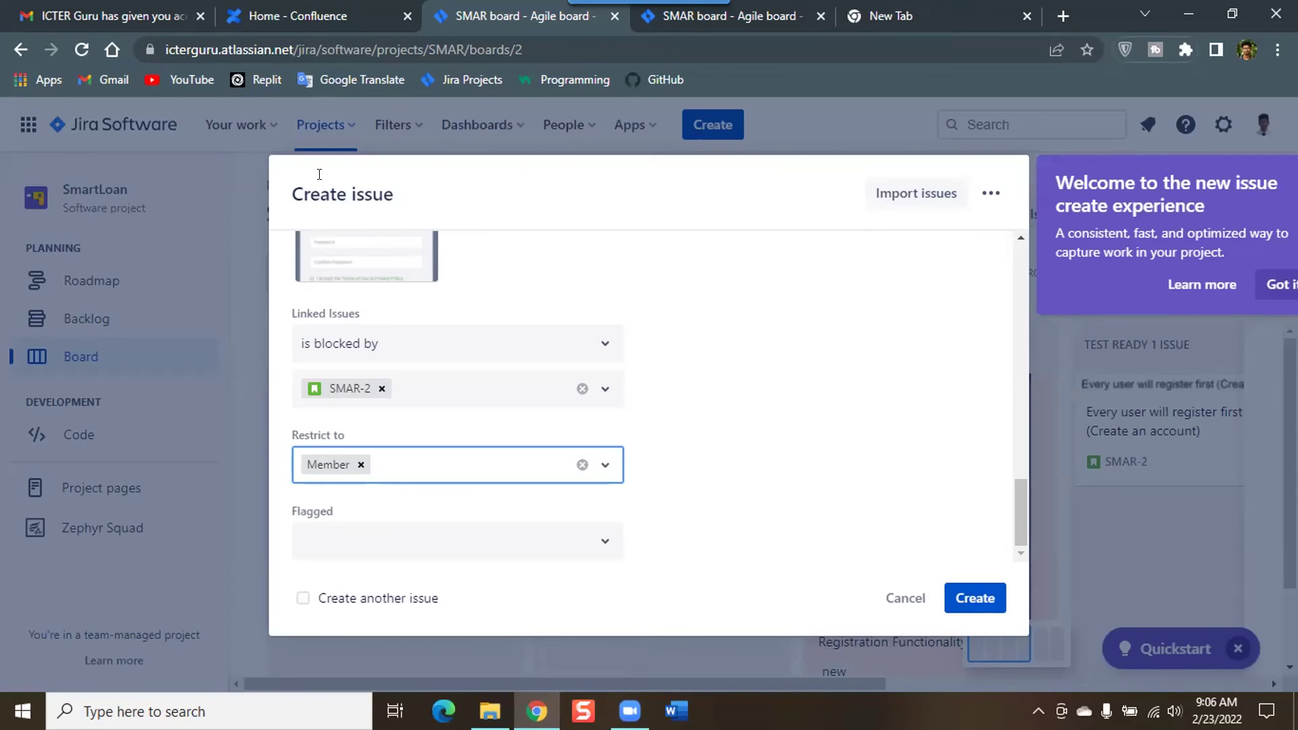
{"action": "left_click", "coordinate": [360, 465]}
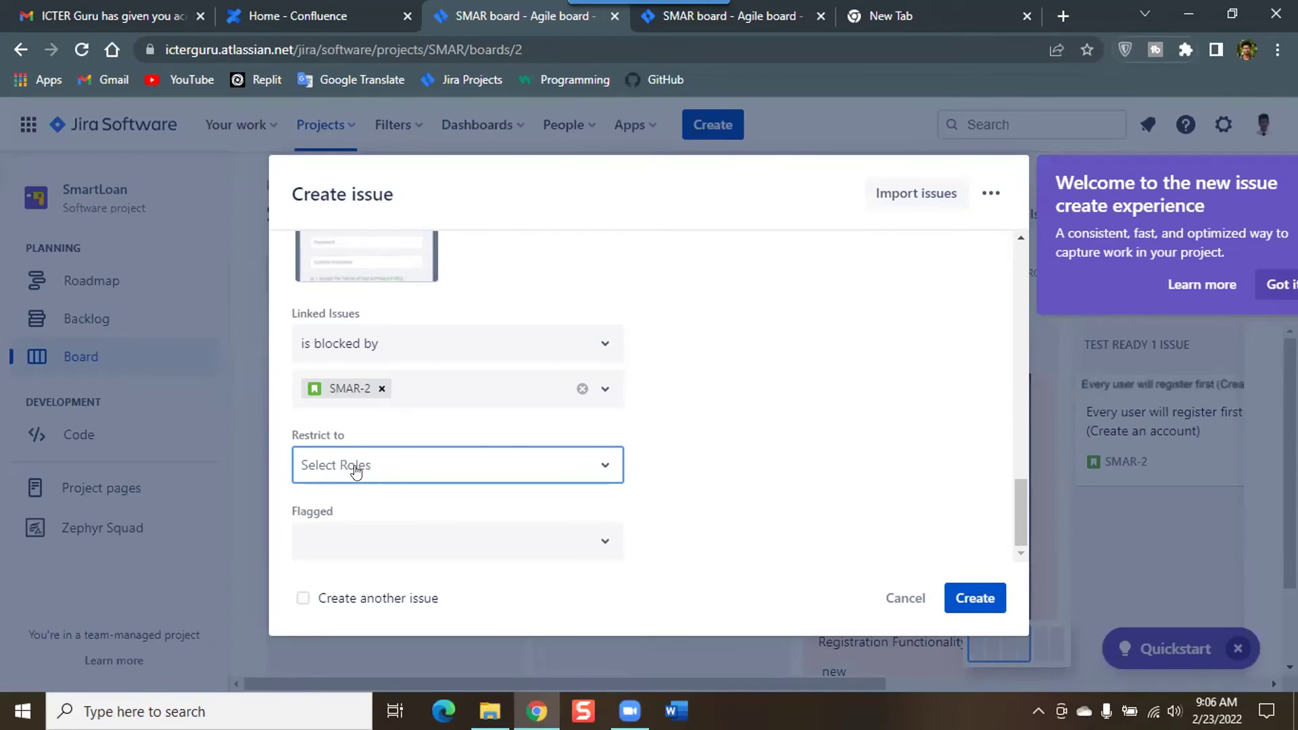
Step: Flag the bug as Impediment and create the issue
{"action": "left_click", "coordinate": [553, 542]}
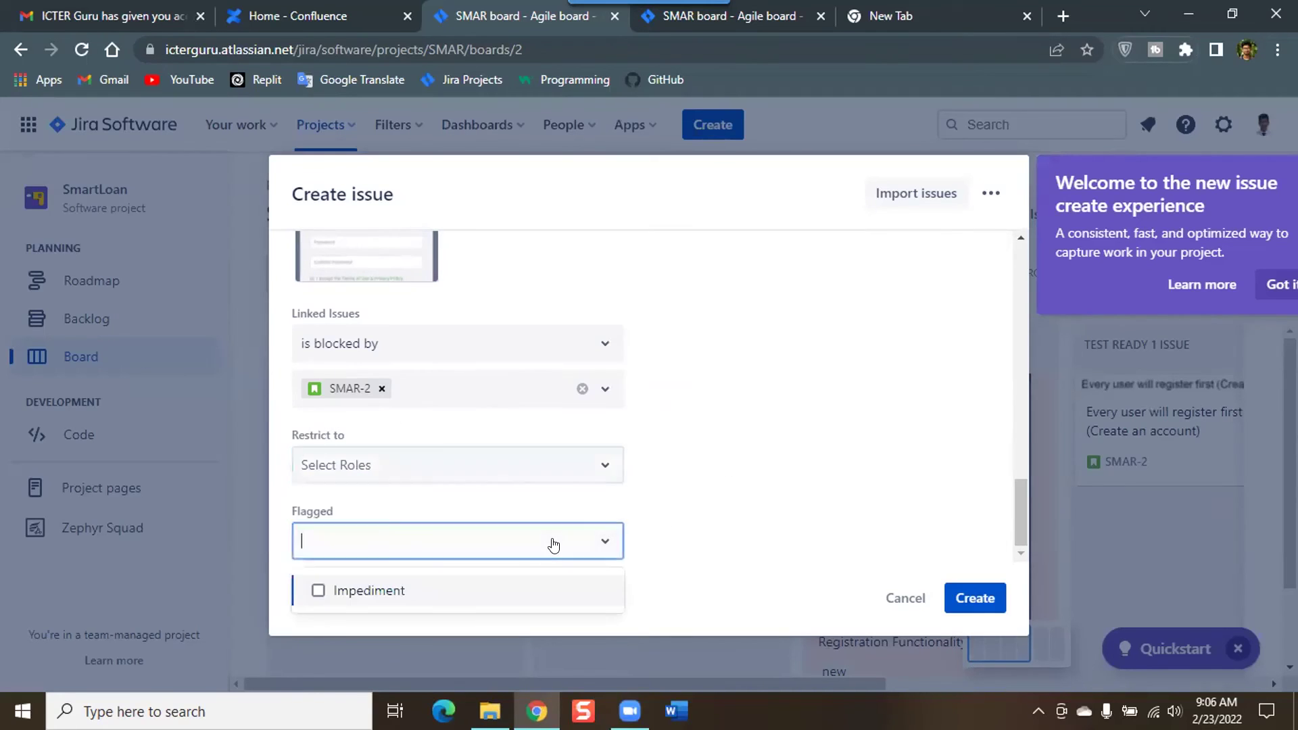
{"action": "left_click", "coordinate": [322, 589]}
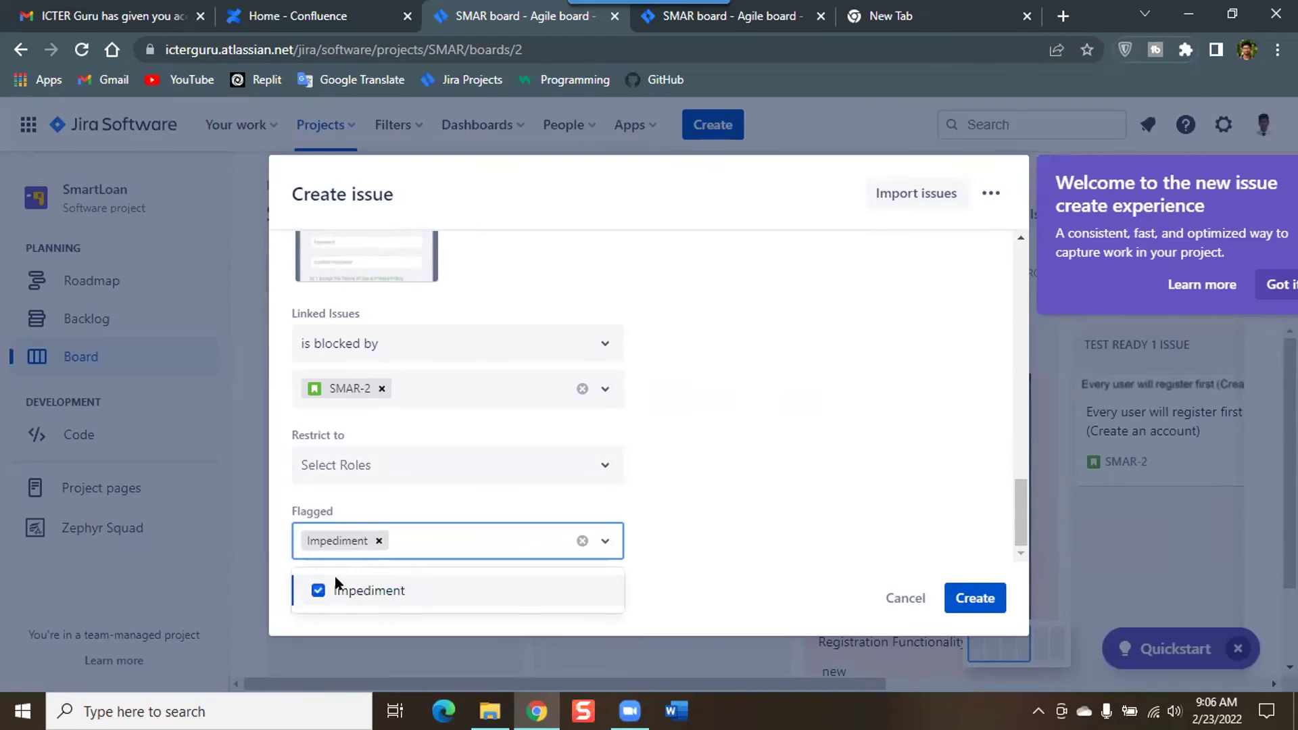
{"action": "left_click", "coordinate": [662, 417]}
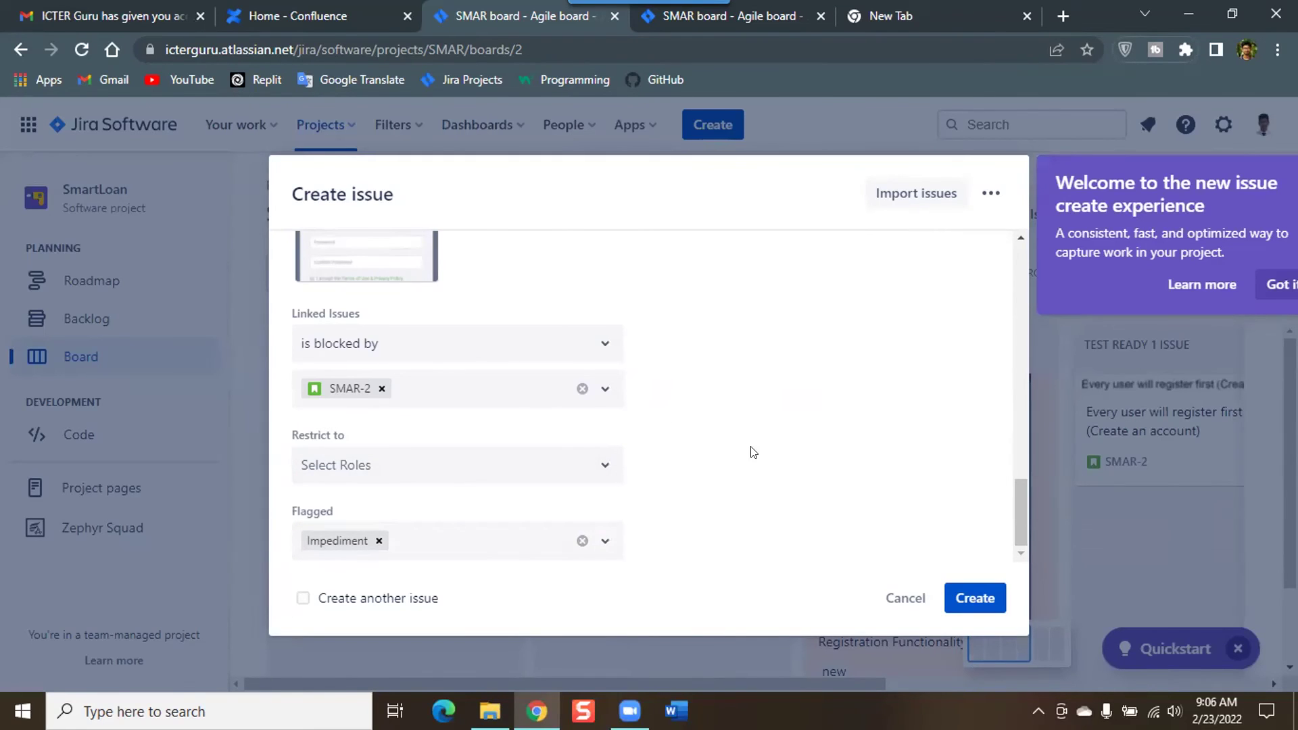
{"action": "left_click", "coordinate": [970, 599]}
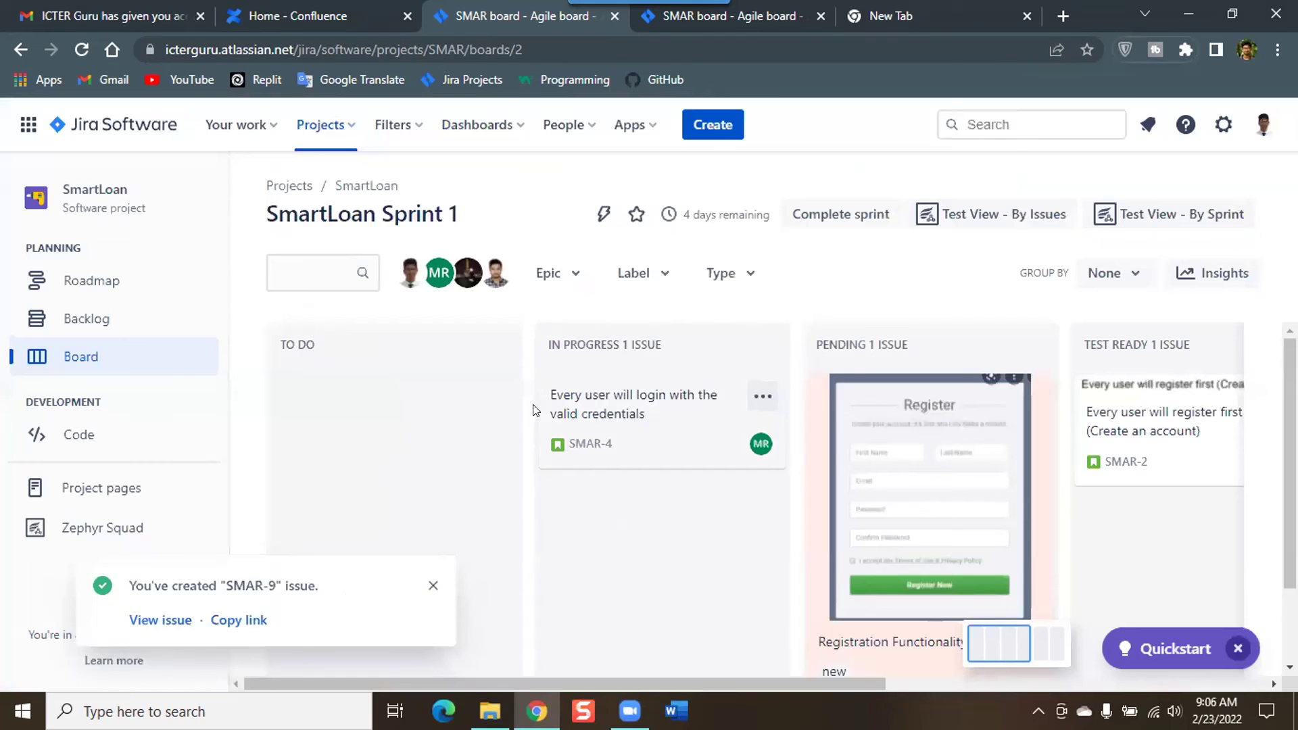
Step: Open the newly created bug and review its summary, environment, reproducibility, steps, expected and actual results, and assignee
{"action": "scroll", "coordinate": [465, 425], "scroll_direction": "down", "scroll_amount": 2}
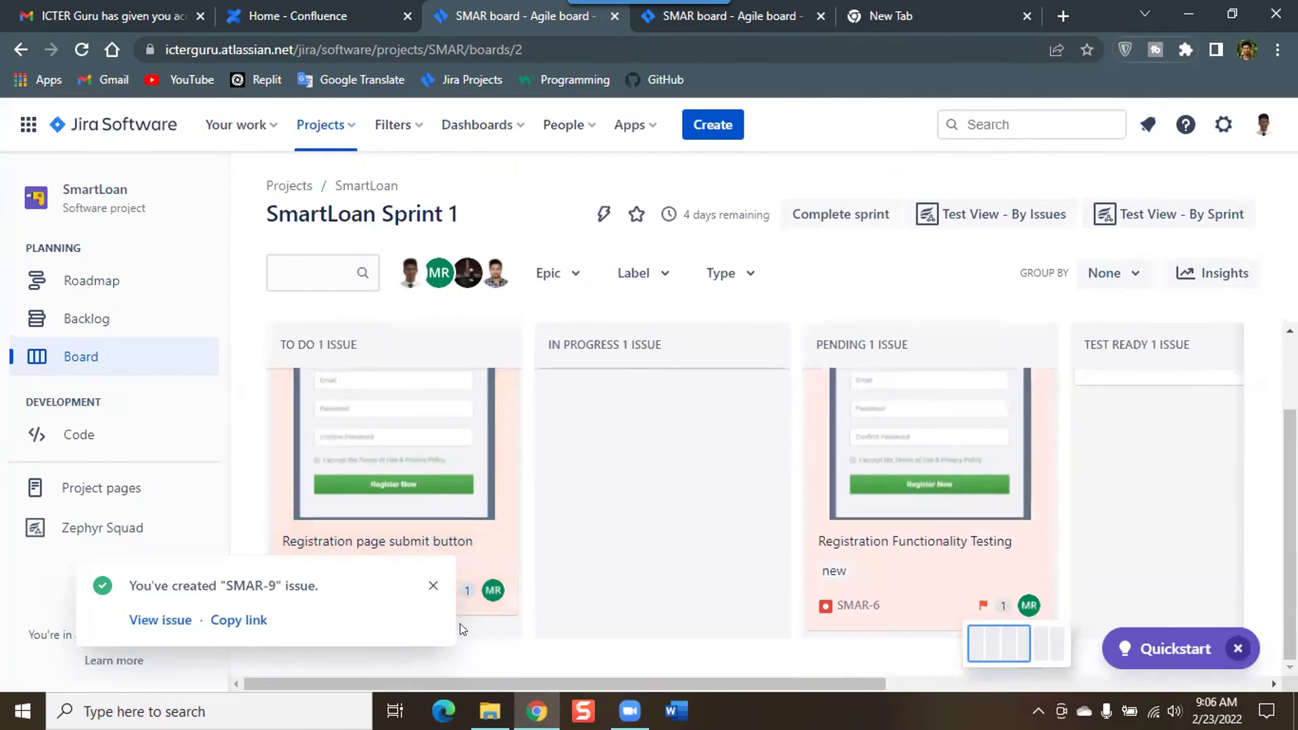
{"action": "left_click", "coordinate": [150, 622]}
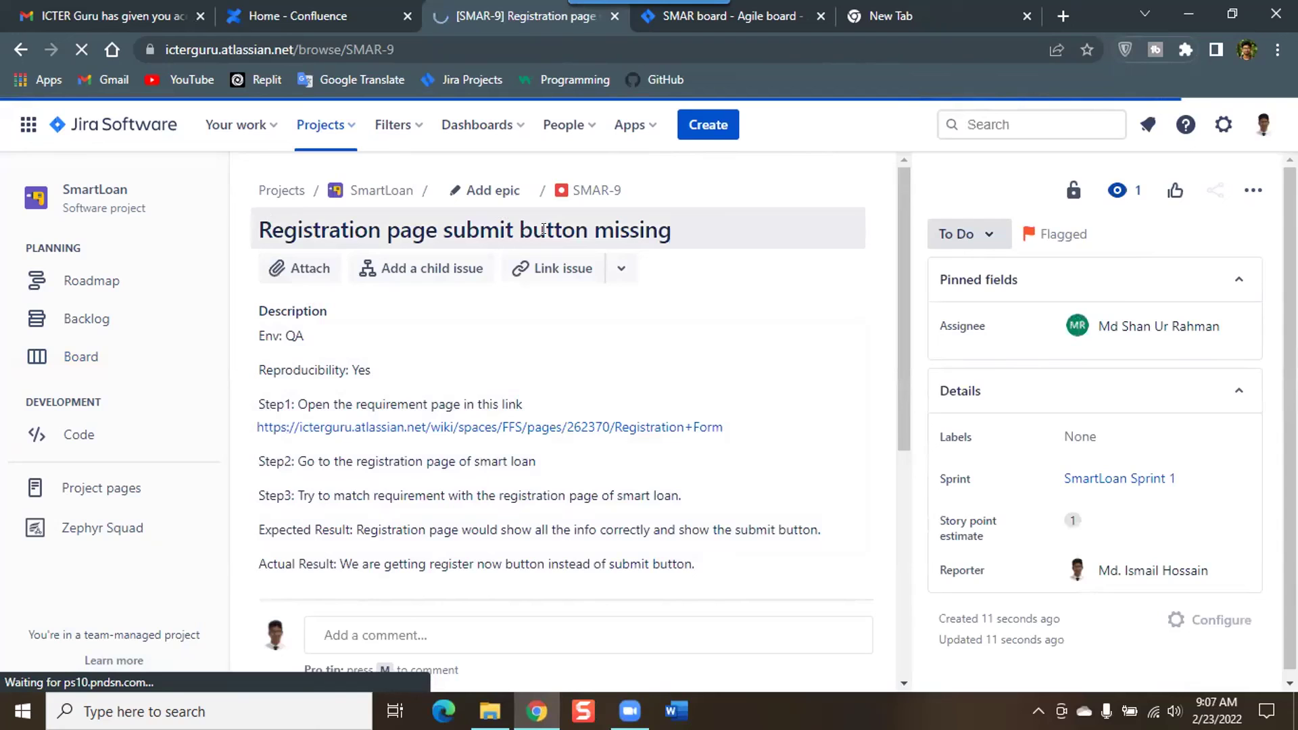
{"action": "left_click_drag", "start_coordinate": [298, 229], "coordinate": [272, 230]}
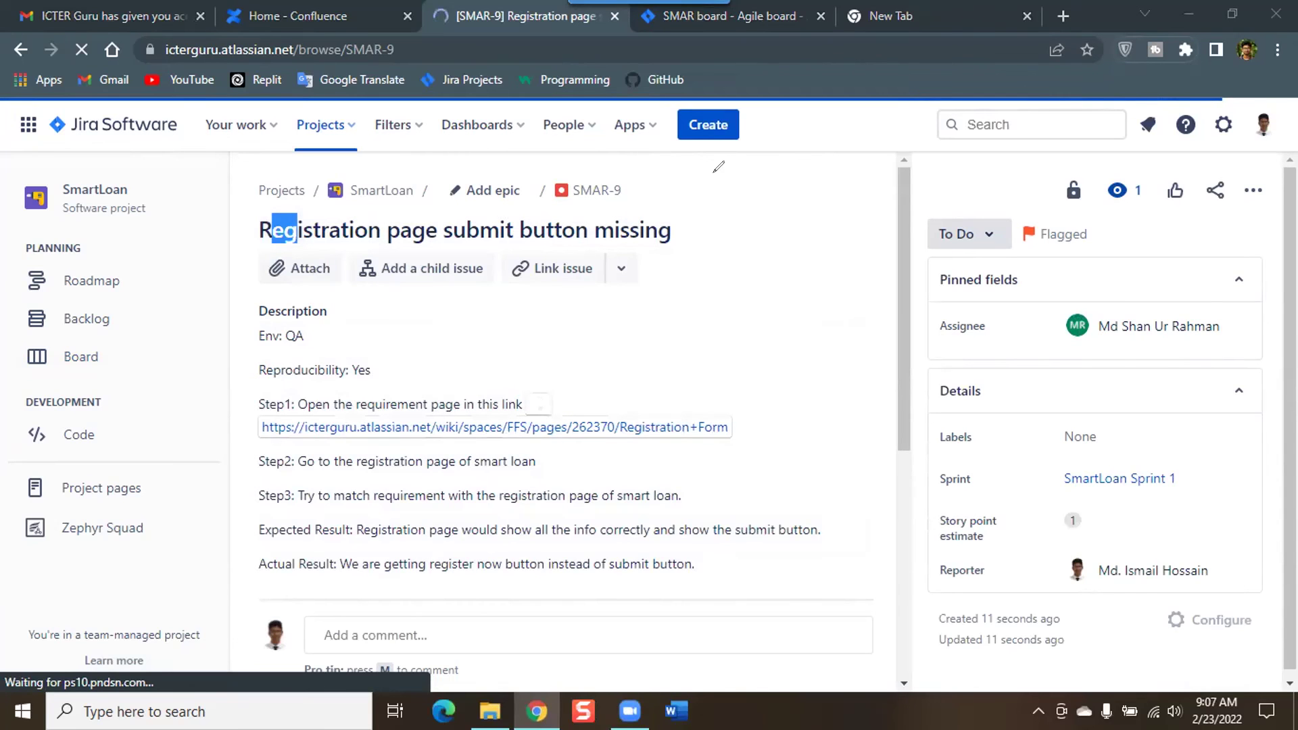
{"action": "left_click_drag", "start_coordinate": [715, 216], "coordinate": [216, 268]}
{"action": "left_click_drag", "start_coordinate": [249, 351], "coordinate": [330, 348]}
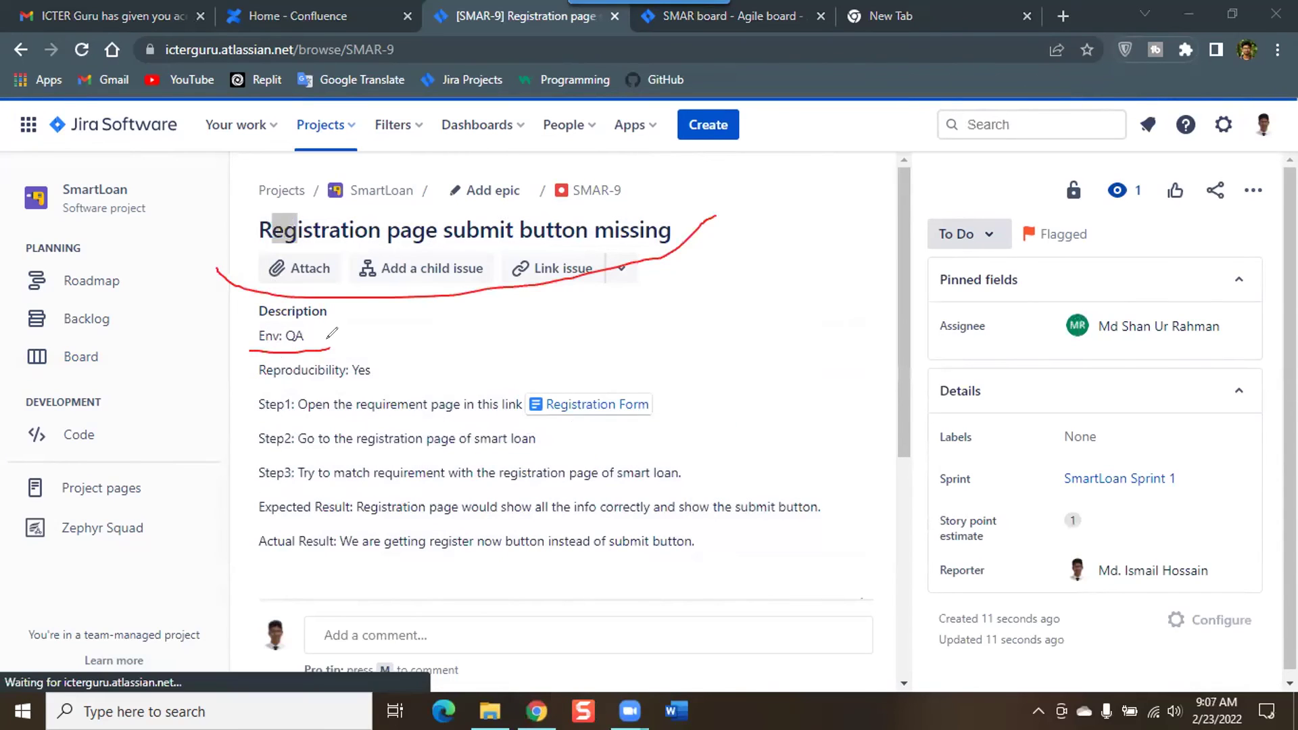
{"action": "left_click_drag", "start_coordinate": [257, 379], "coordinate": [371, 377]}
{"action": "mouse_move", "coordinate": [250, 413]}
{"action": "left_mouse_down"}
{"action": "mouse_move", "coordinate": [336, 410]}
{"action": "mouse_move", "coordinate": [335, 572]}
{"action": "mouse_move", "coordinate": [395, 554]}
{"action": "left_mouse_up"}
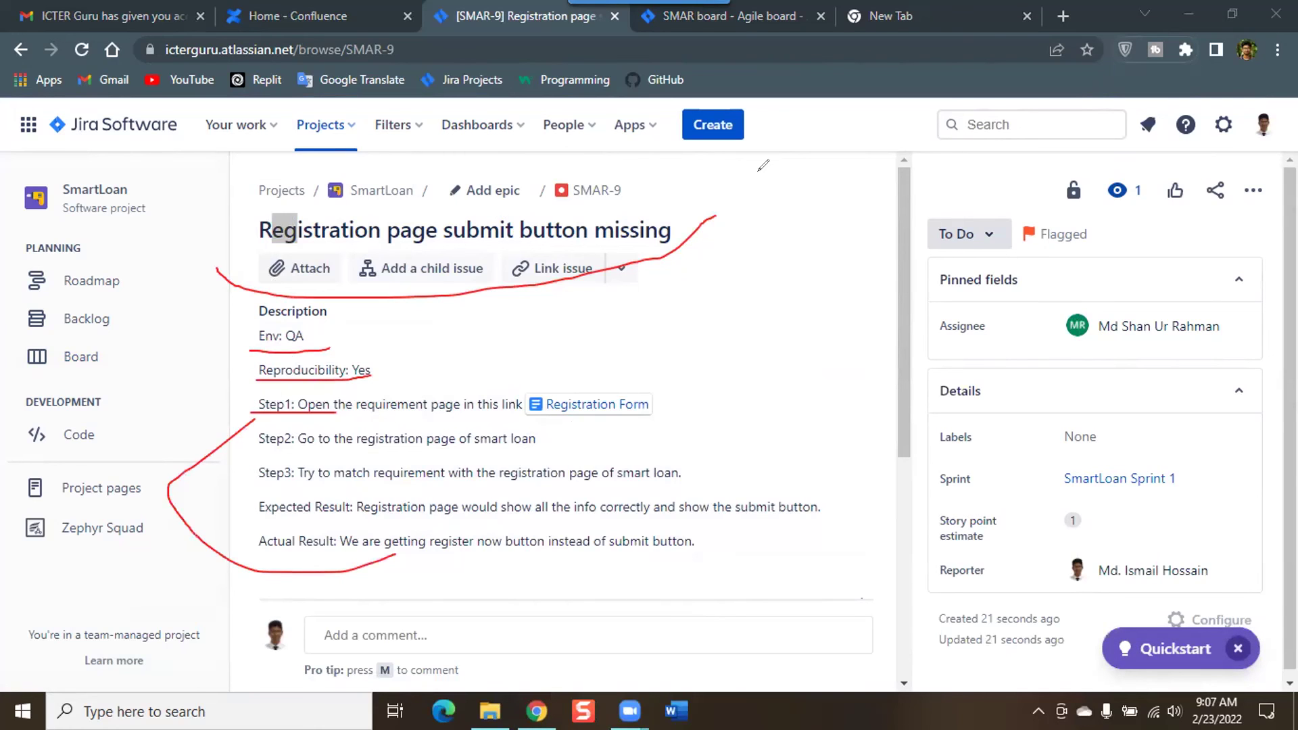
{"action": "key", "text": "e"}
{"action": "scroll", "coordinate": [997, 379], "scroll_direction": "down", "scroll_amount": 1}
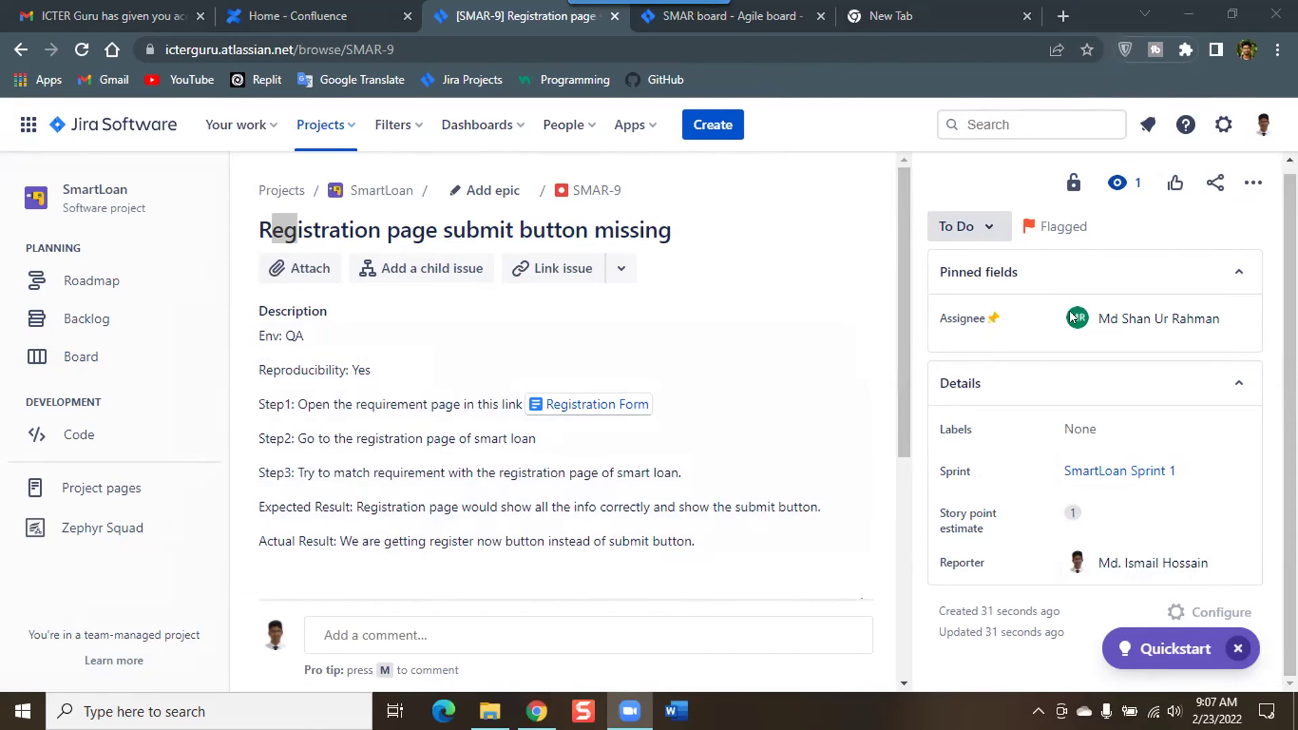
{"action": "mouse_move", "coordinate": [1156, 319]}
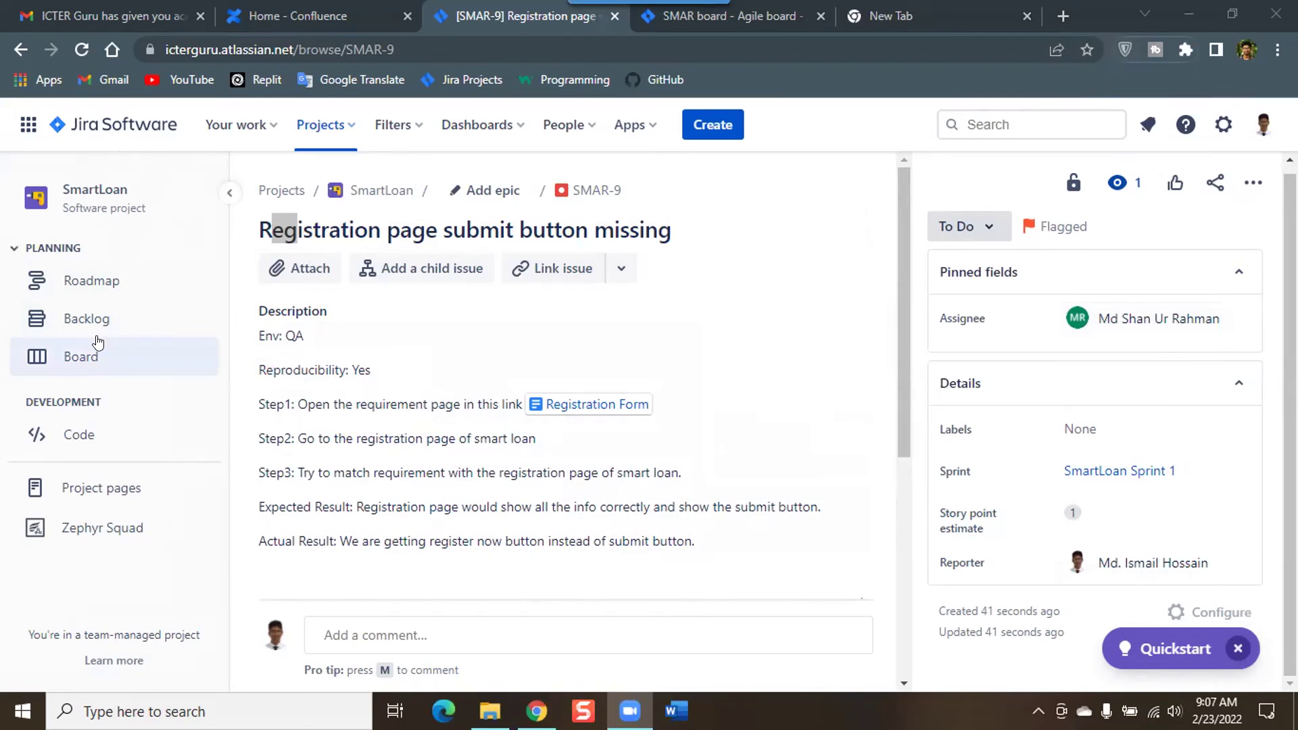
Step: Return to the SmartLoan Sprint 1 board and move the "Registration page submit button missing" card from To Do to Pending
{"action": "left_click", "coordinate": [88, 360]}
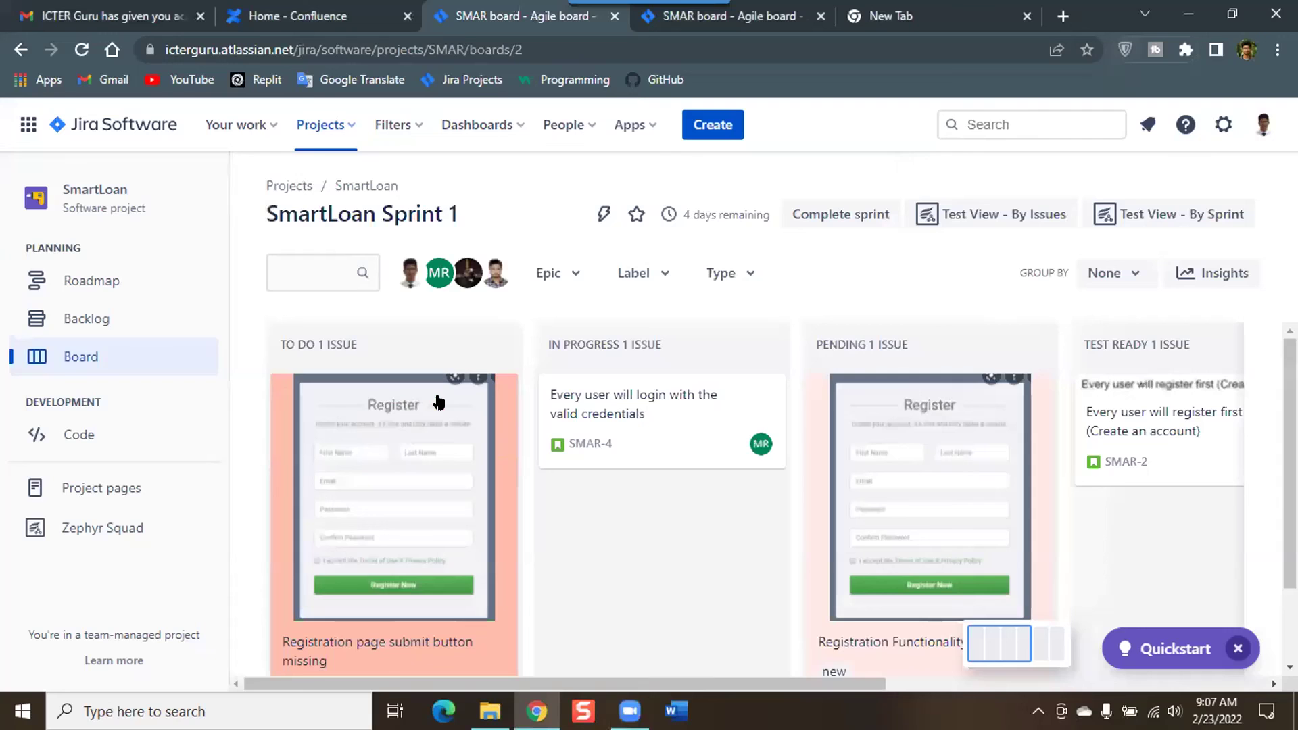
{"action": "scroll", "coordinate": [358, 577], "scroll_direction": "down", "scroll_amount": 2}
{"action": "scroll", "coordinate": [313, 541], "scroll_direction": "up", "scroll_amount": 2}
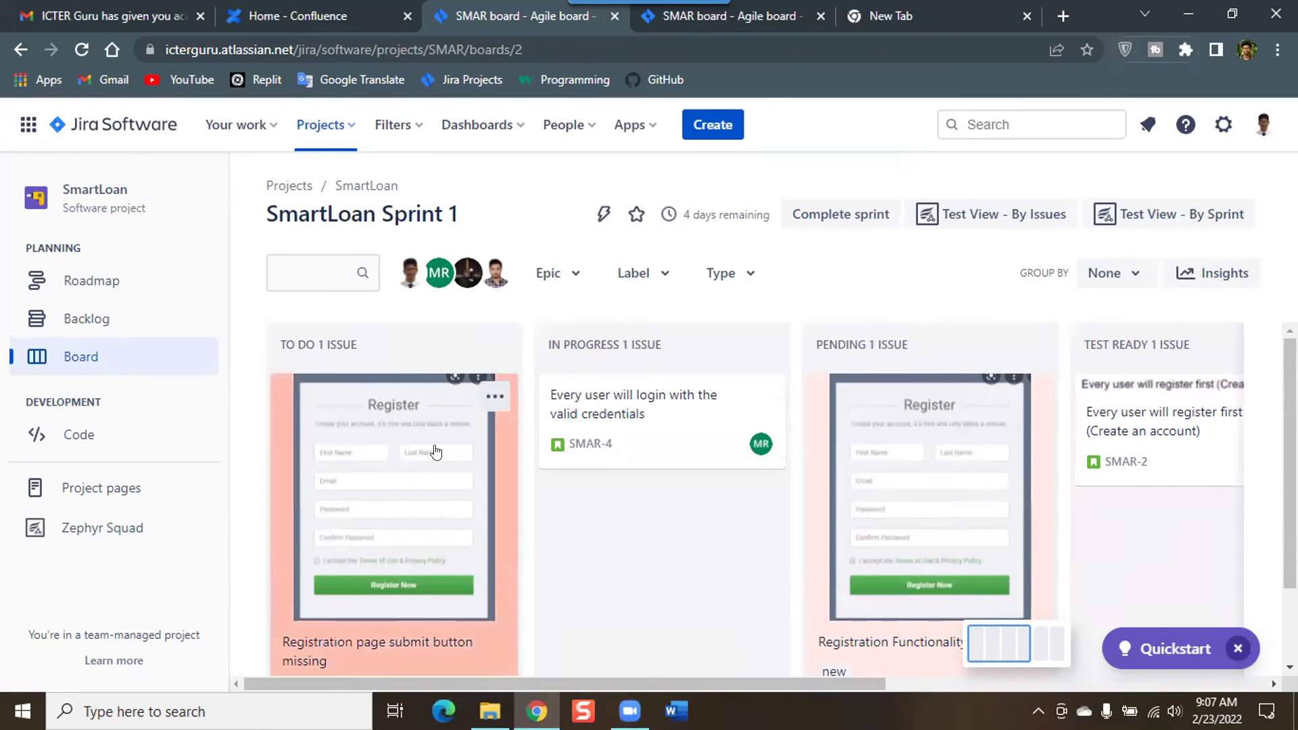
{"action": "left_click_drag", "start_coordinate": [388, 455], "coordinate": [919, 396]}
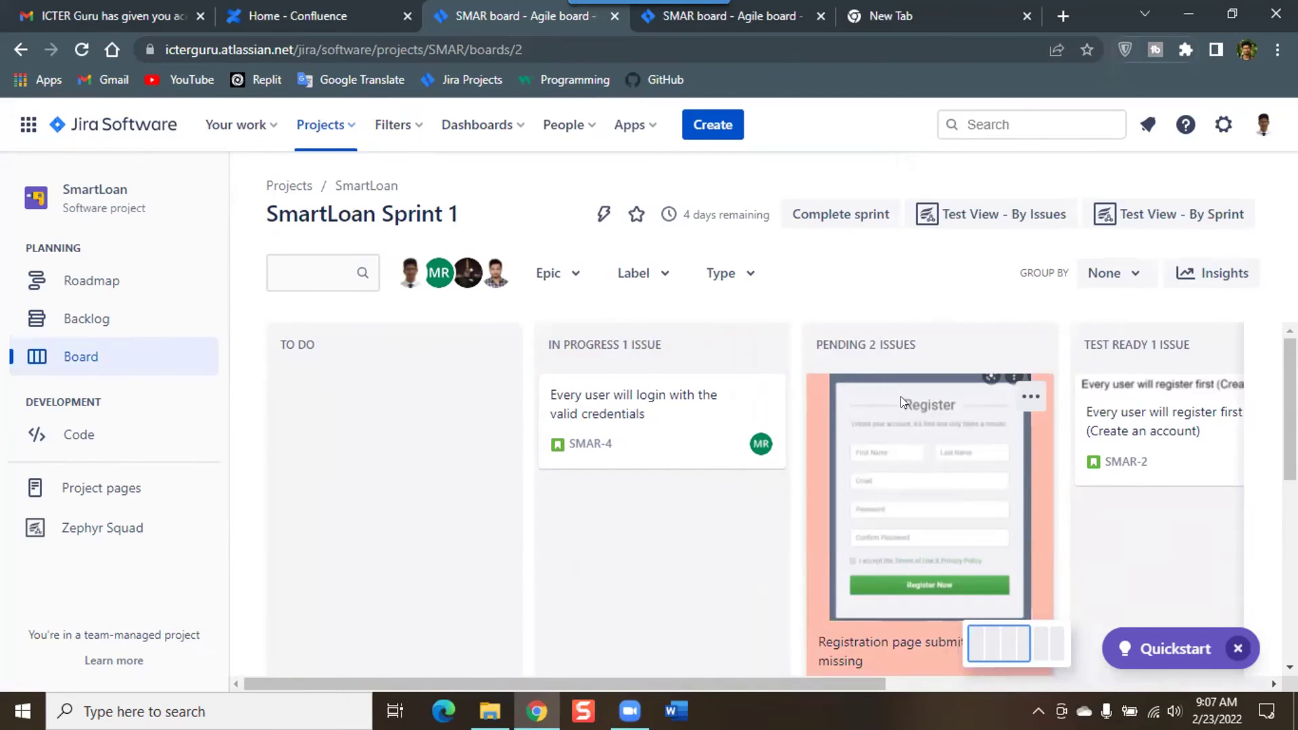
{"action": "scroll", "coordinate": [900, 396], "scroll_direction": "down", "scroll_amount": 1}
{"action": "scroll", "coordinate": [890, 411], "scroll_direction": "up", "scroll_amount": 1}
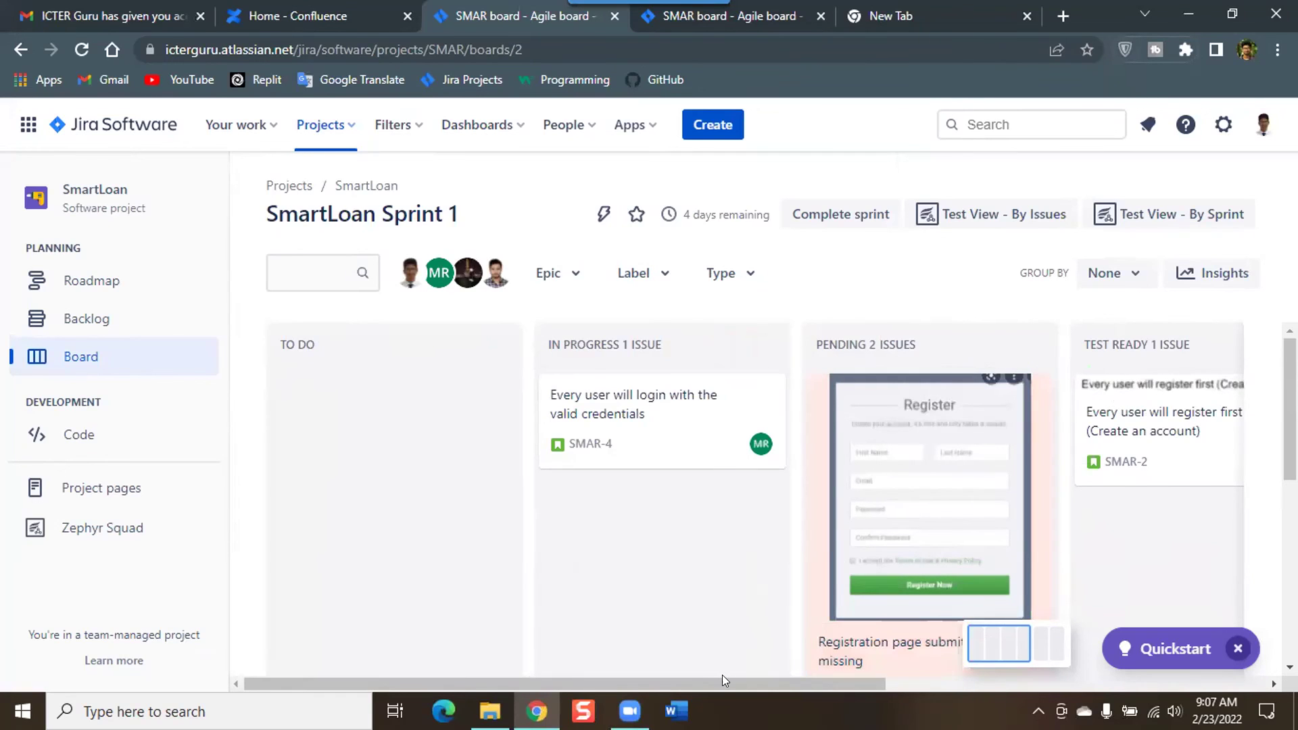
Step: Review the SmartLoan Sprint 1 board's columns across to Done, and return to the flagged registration bug in Pending
{"action": "left_click_drag", "start_coordinate": [722, 676], "coordinate": [887, 671]}
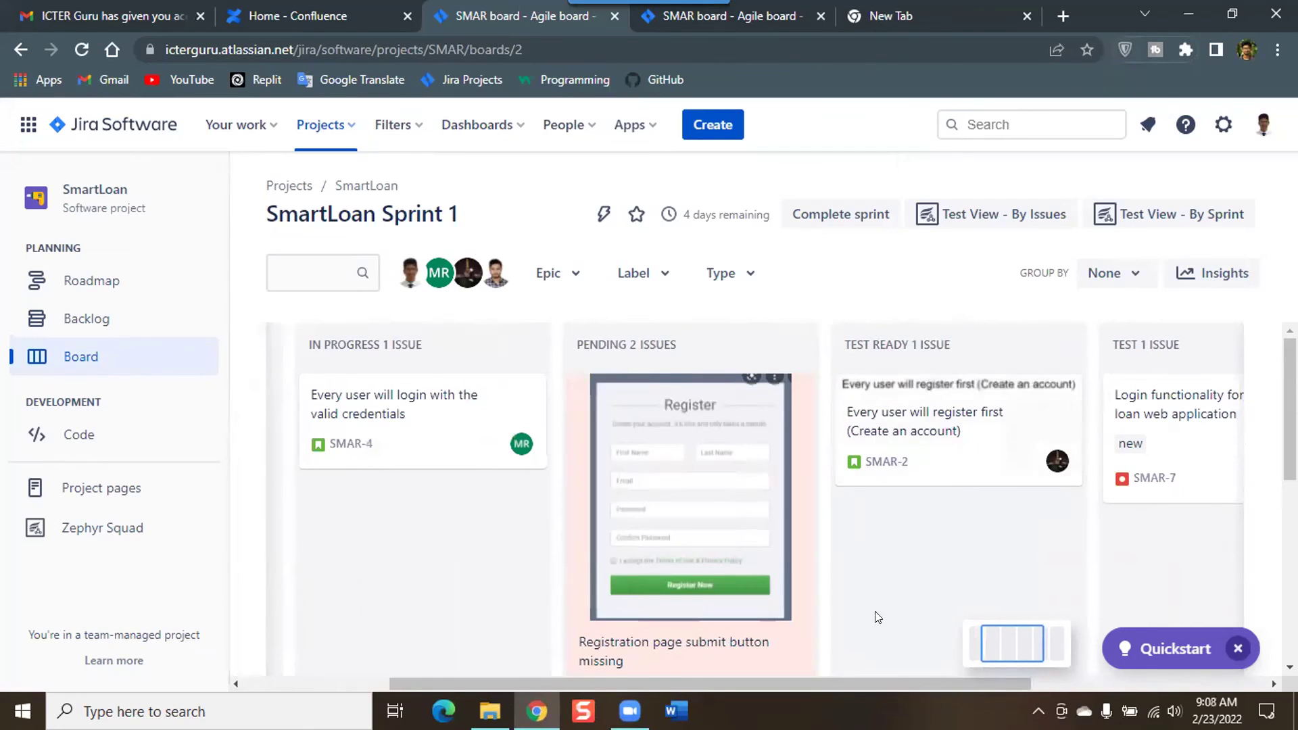
{"action": "left_click_drag", "start_coordinate": [865, 684], "coordinate": [1114, 655]}
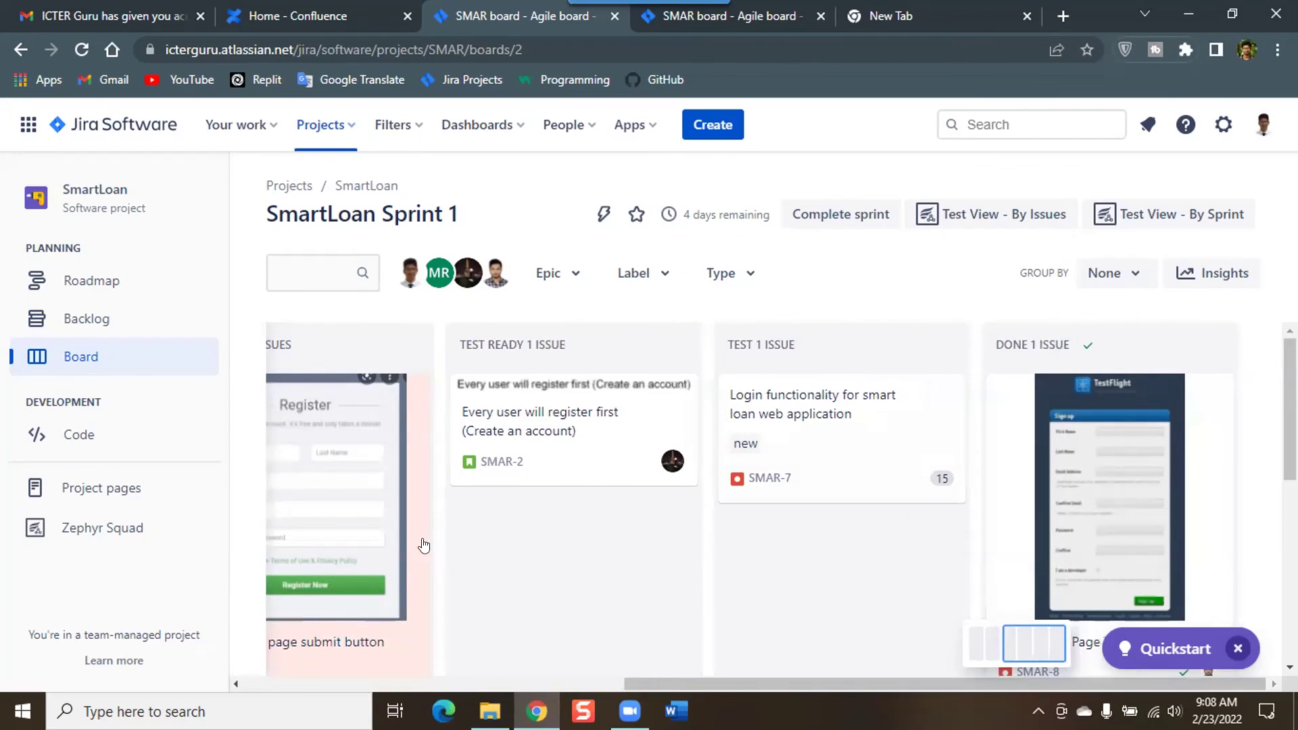
{"action": "left_click_drag", "start_coordinate": [396, 512], "coordinate": [628, 473]}
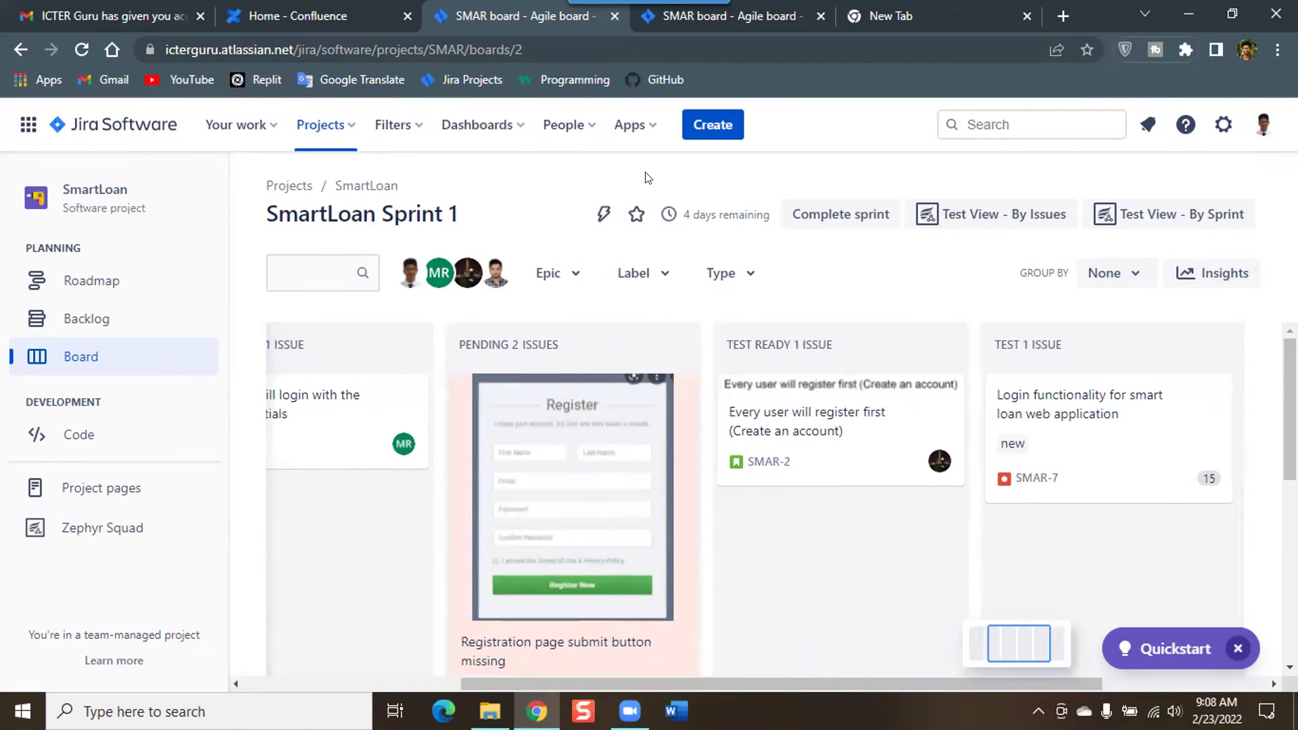
{"action": "left_click_drag", "start_coordinate": [567, 406], "coordinate": [423, 394]}
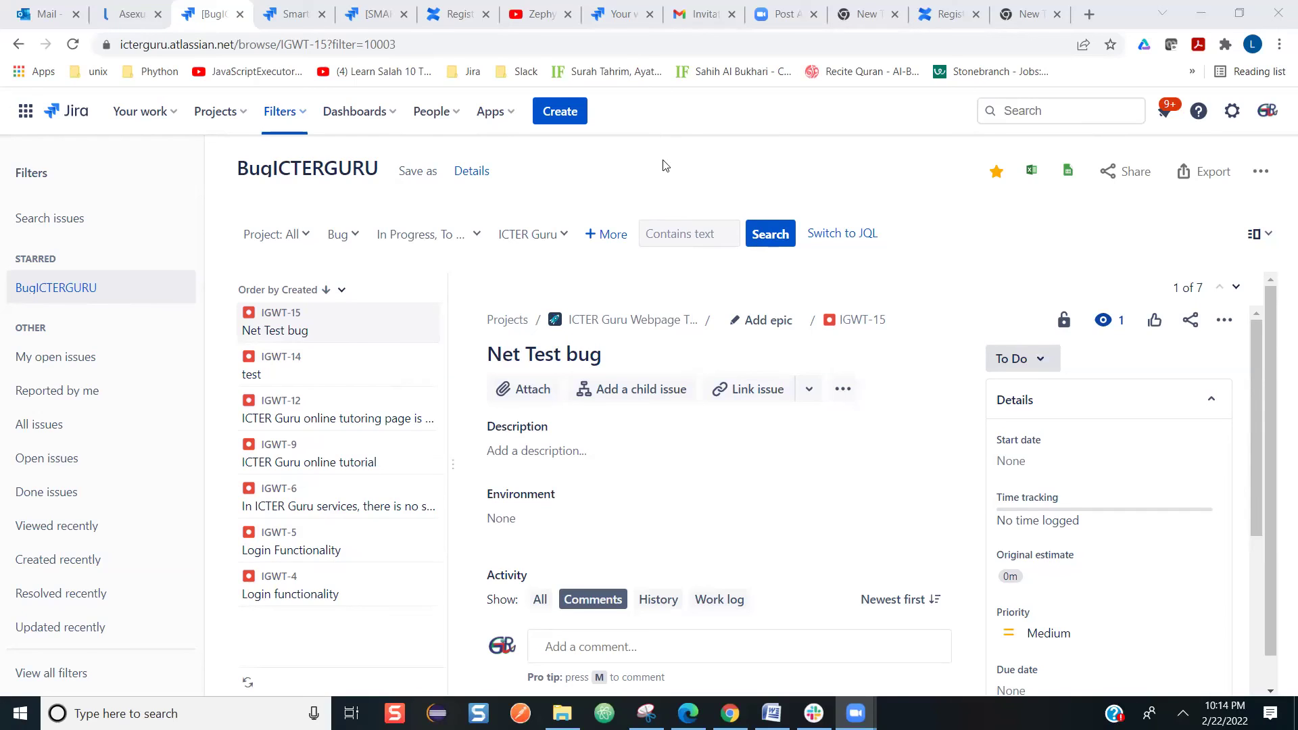
Step: Switch to Confluence by opening the bookmarked Story point calculation page, and review how working hours convert to story points
{"action": "left_click", "coordinate": [473, 72]}
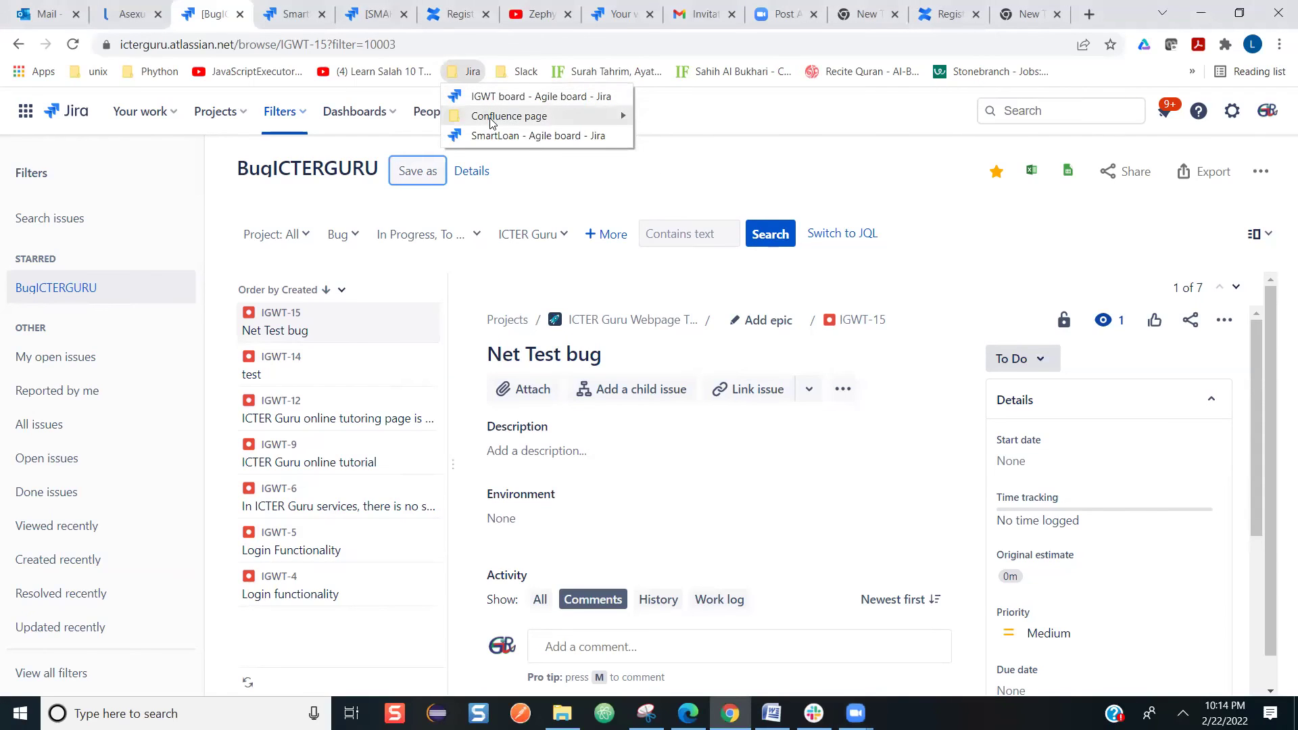
{"action": "mouse_move", "coordinate": [494, 123]}
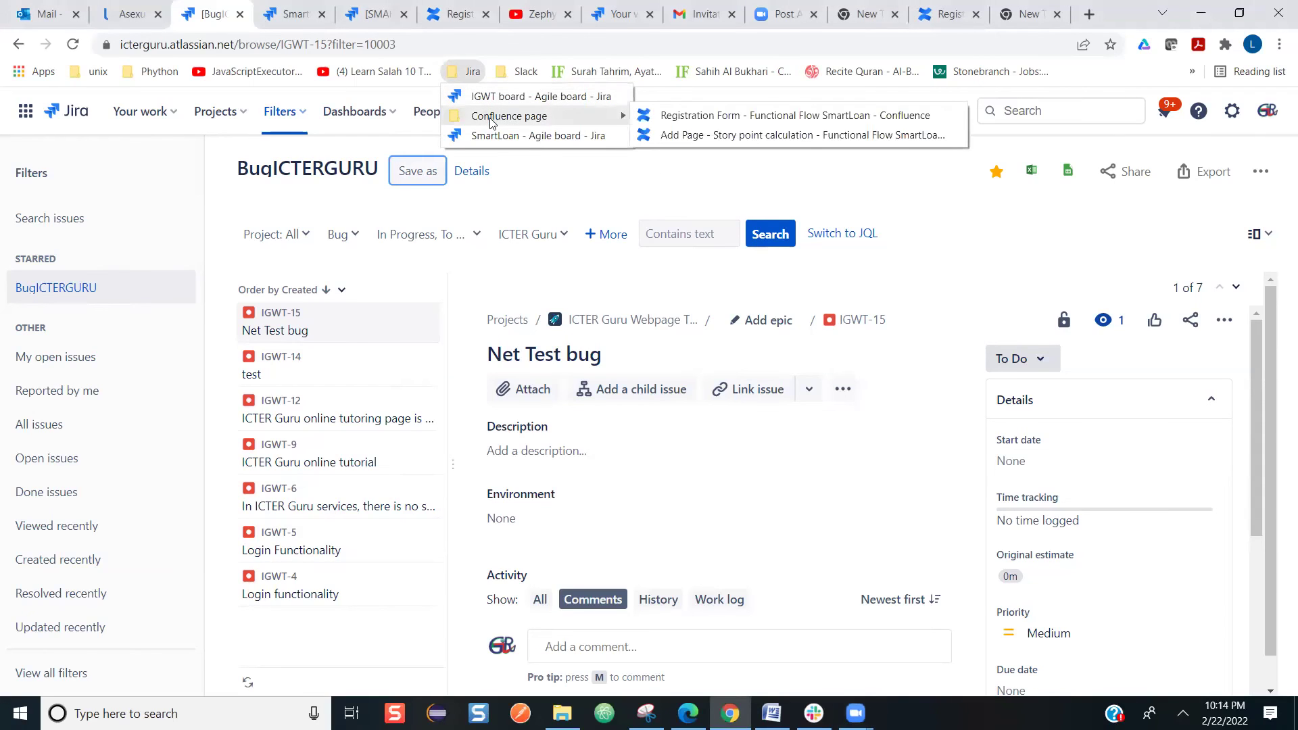
{"action": "left_click", "coordinate": [669, 138]}
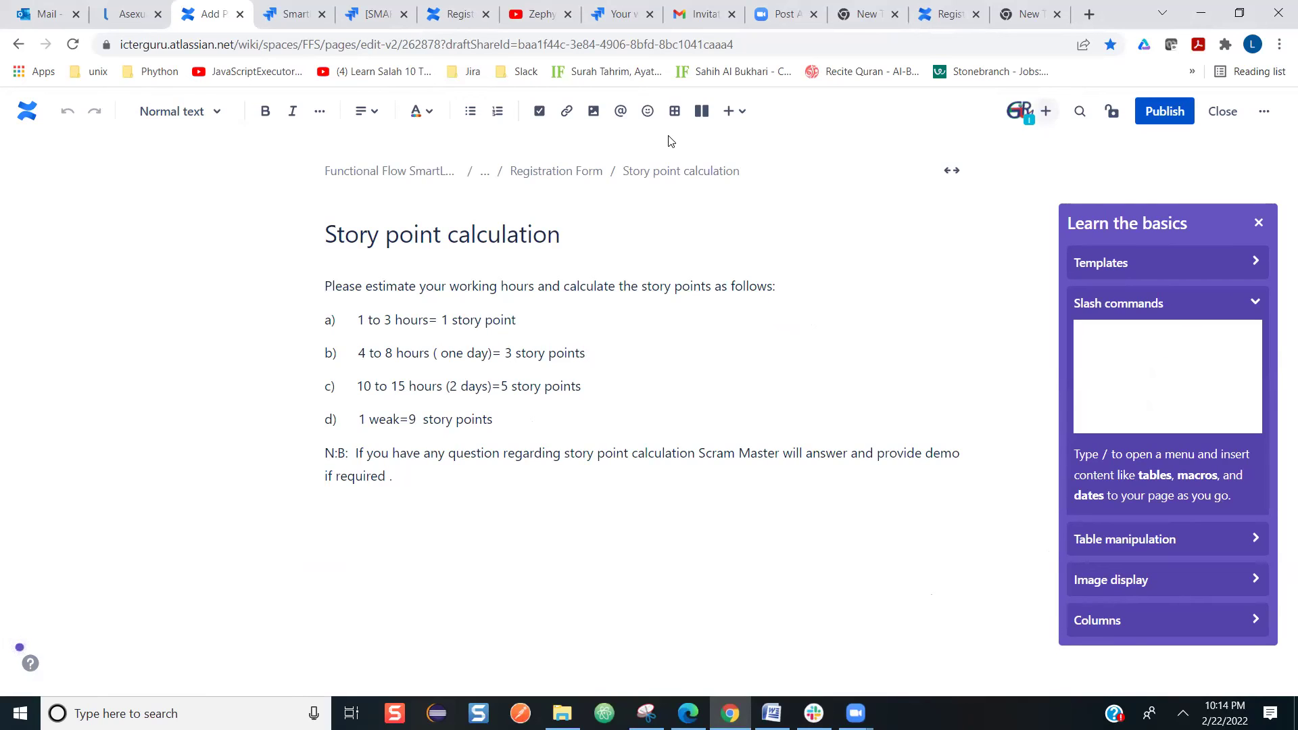
{"action": "left_click", "coordinate": [751, 45]}
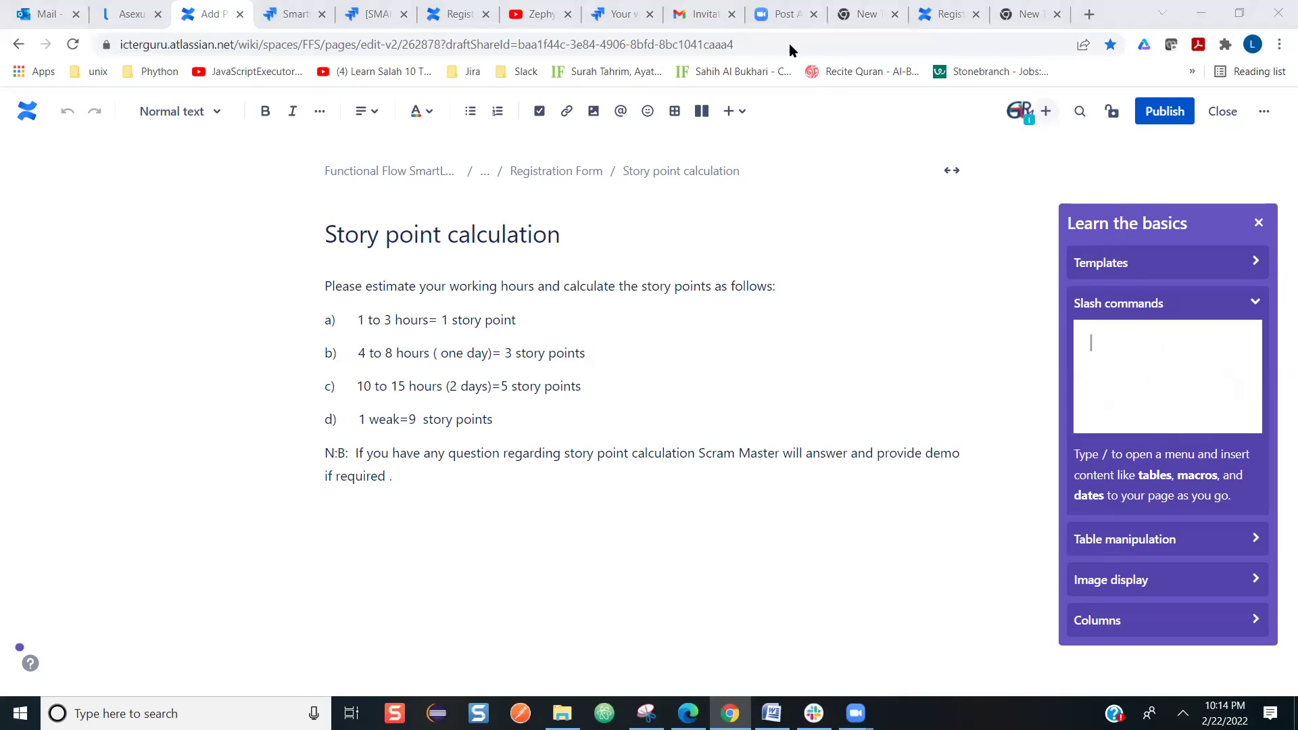
{"action": "mouse_move", "coordinate": [704, 193]}
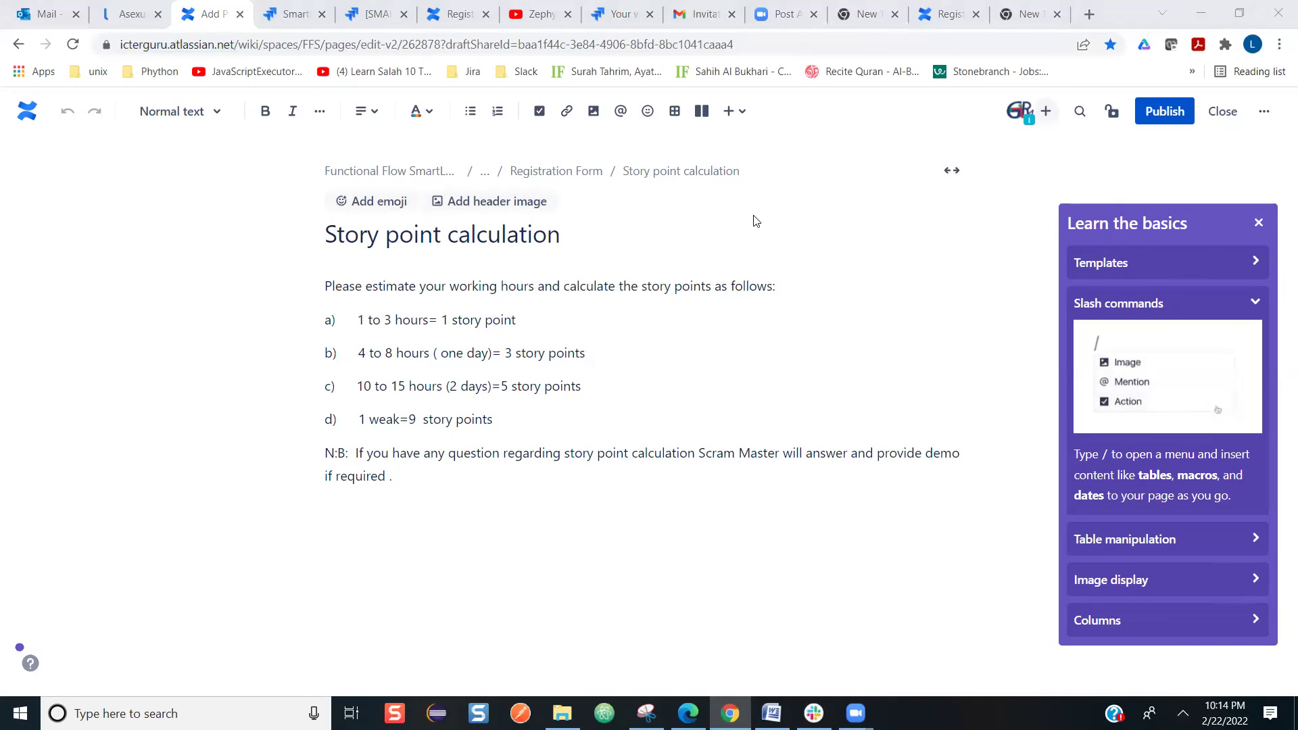